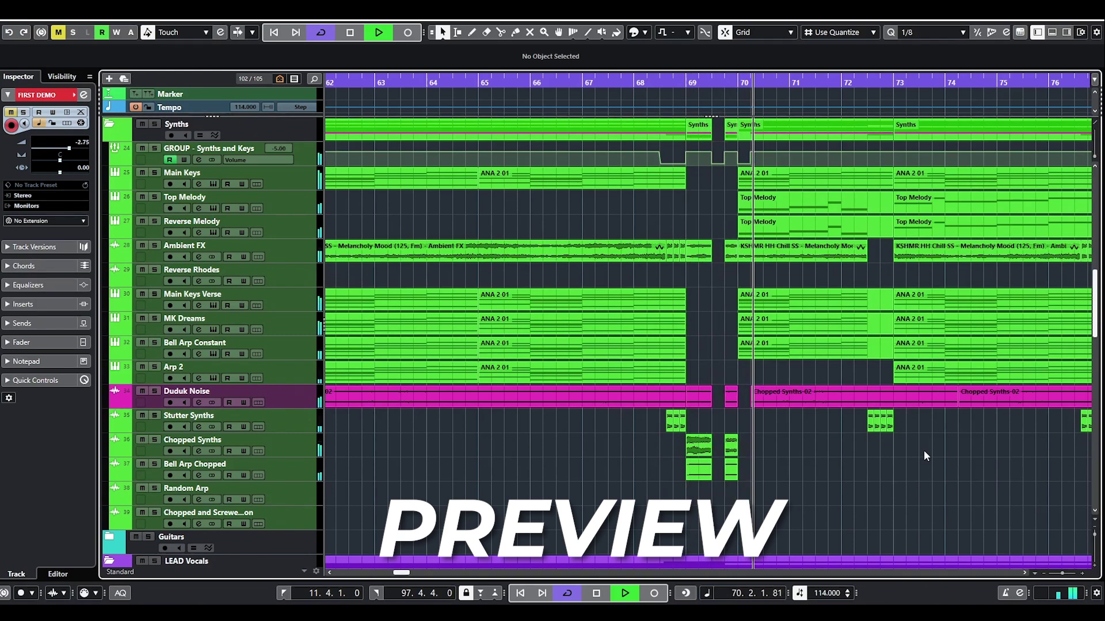
scroll(924, 450, "up", 15)
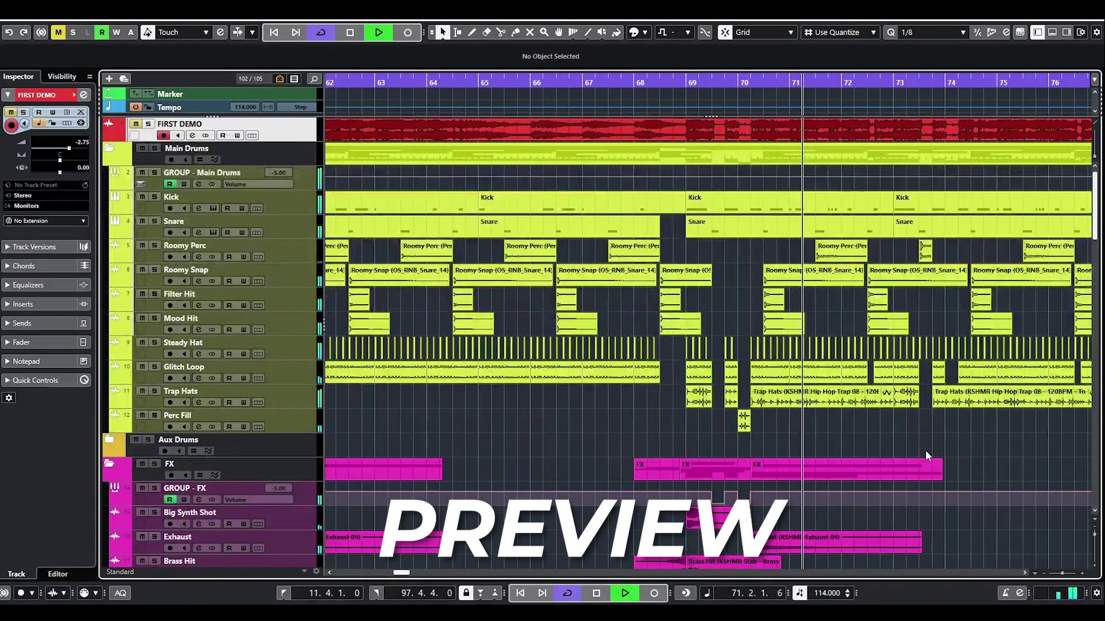
scroll(926, 449, "down", 15)
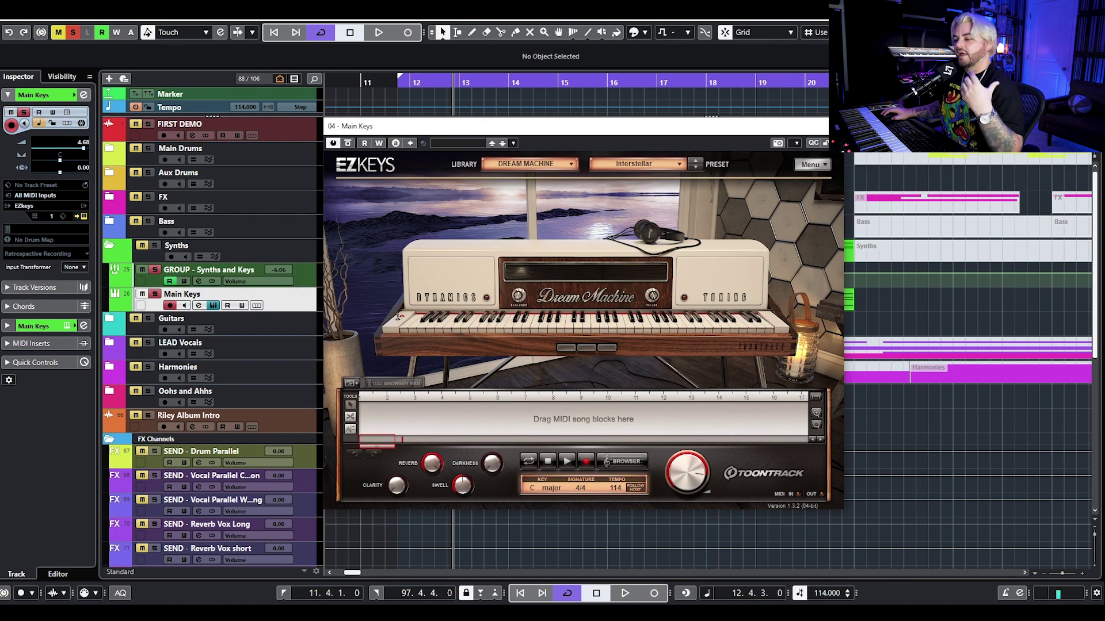
Open the first Main Keys clip in the Key Editor and set the playback position to bar 13.
key("ctrl+w")
double_click(537, 294)
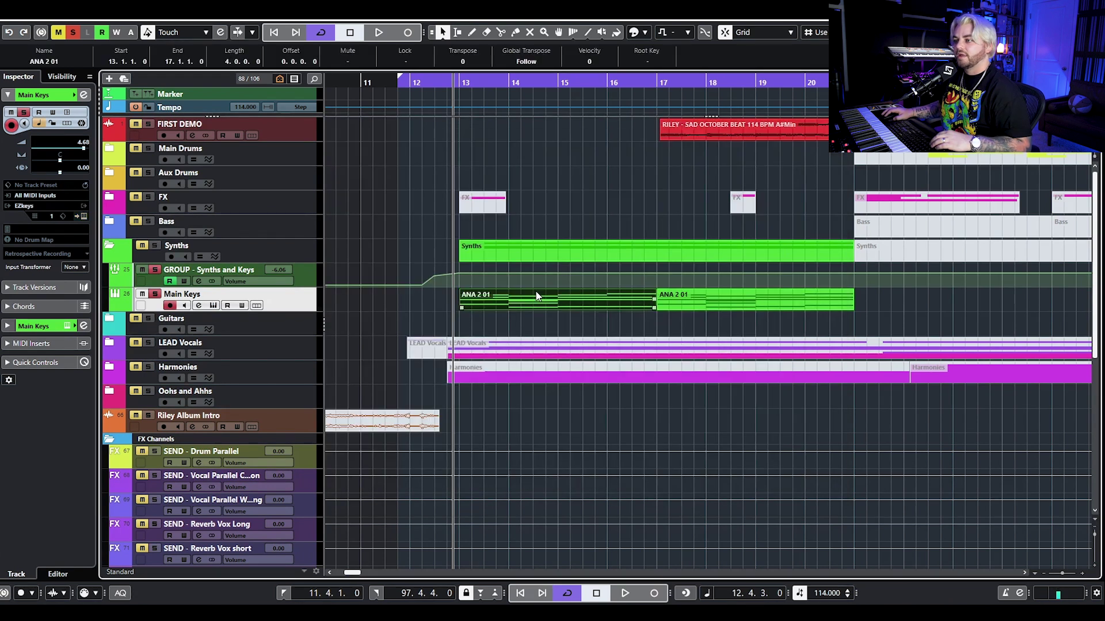
scroll(214, 345, "up", 4)
scroll(368, 351, "left", 3)
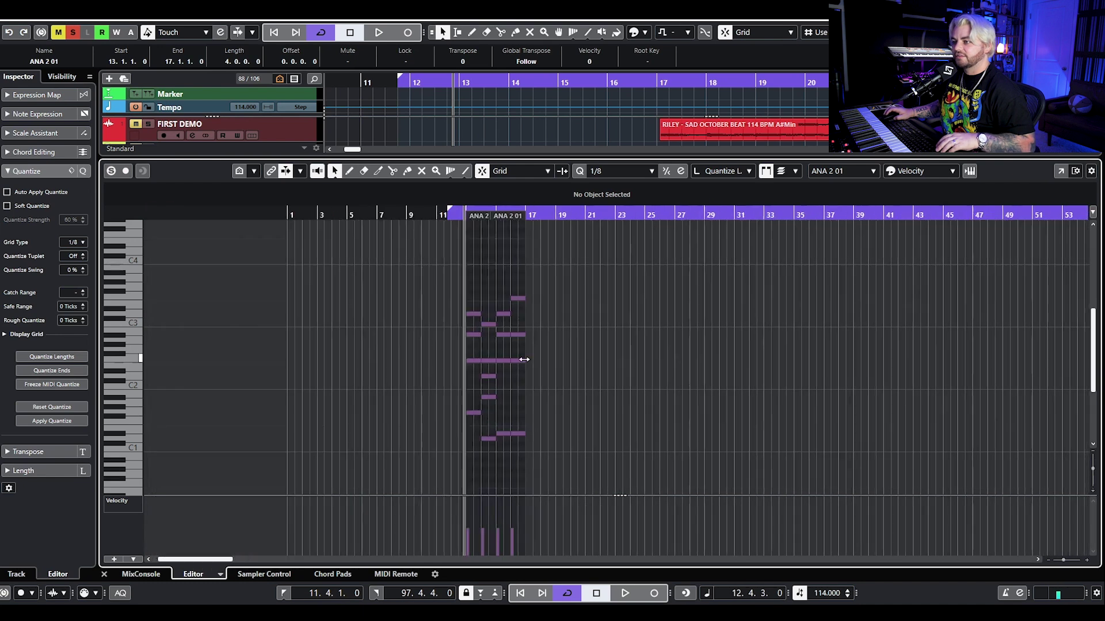
scroll(506, 354, "up", 4)
left_click(375, 213)
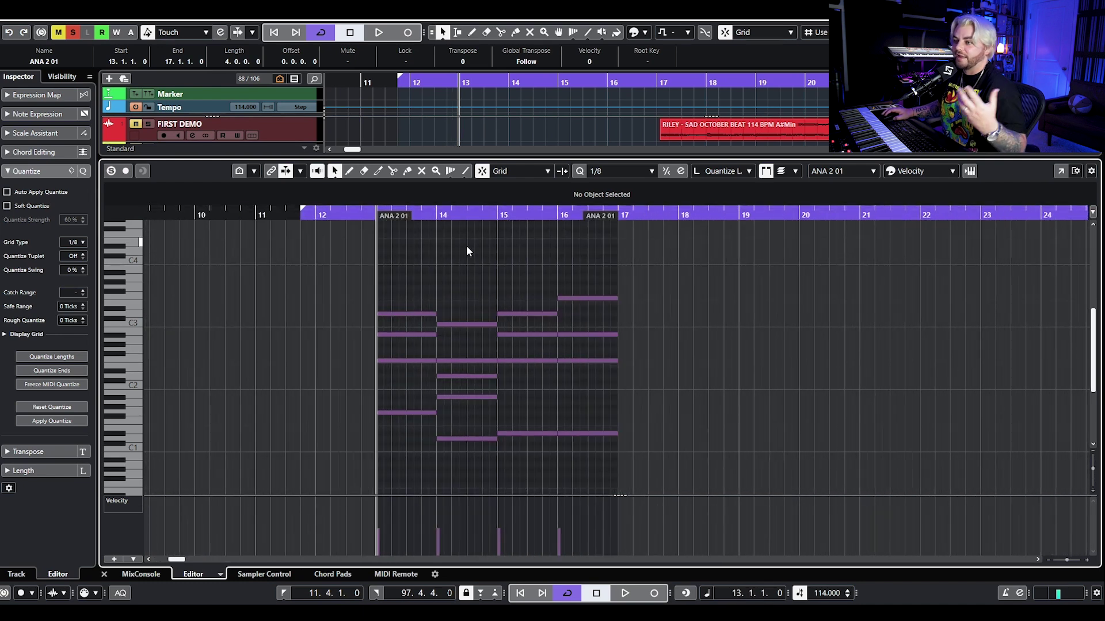
Play the Main Keys chord progression from bar 13 and close the Key Editor.
key("space")
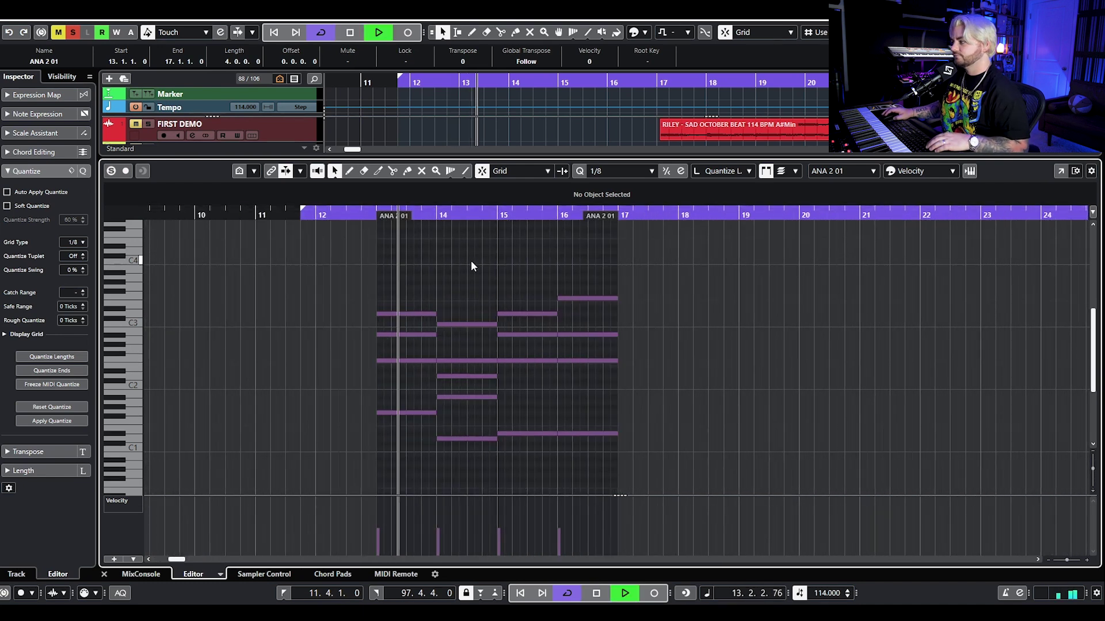
scroll(478, 290, "up", 3)
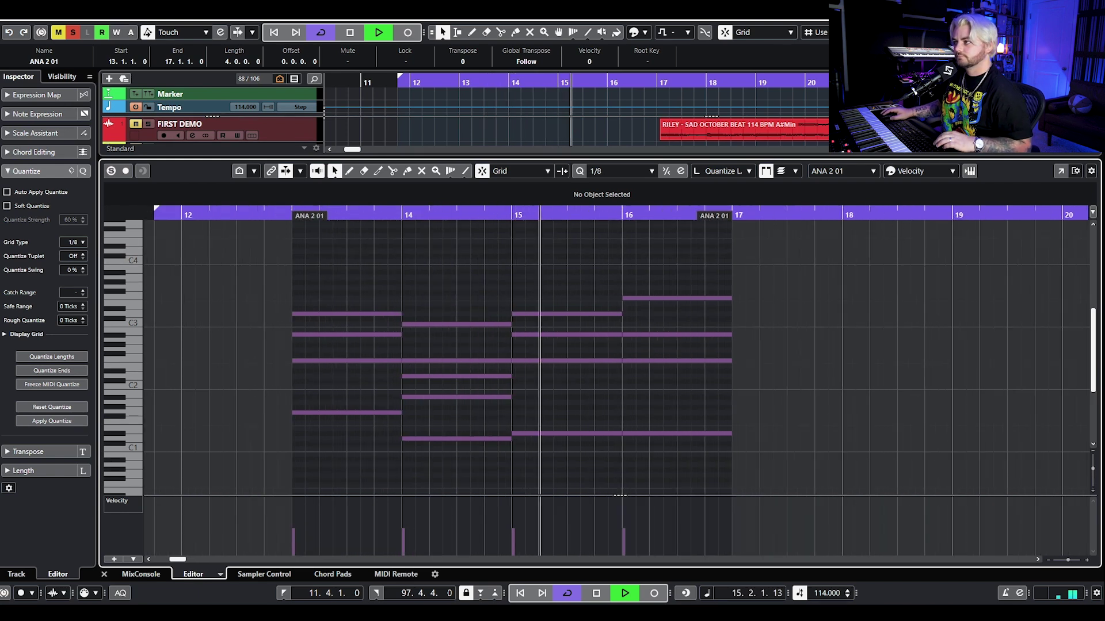
key("Return")
key("space")
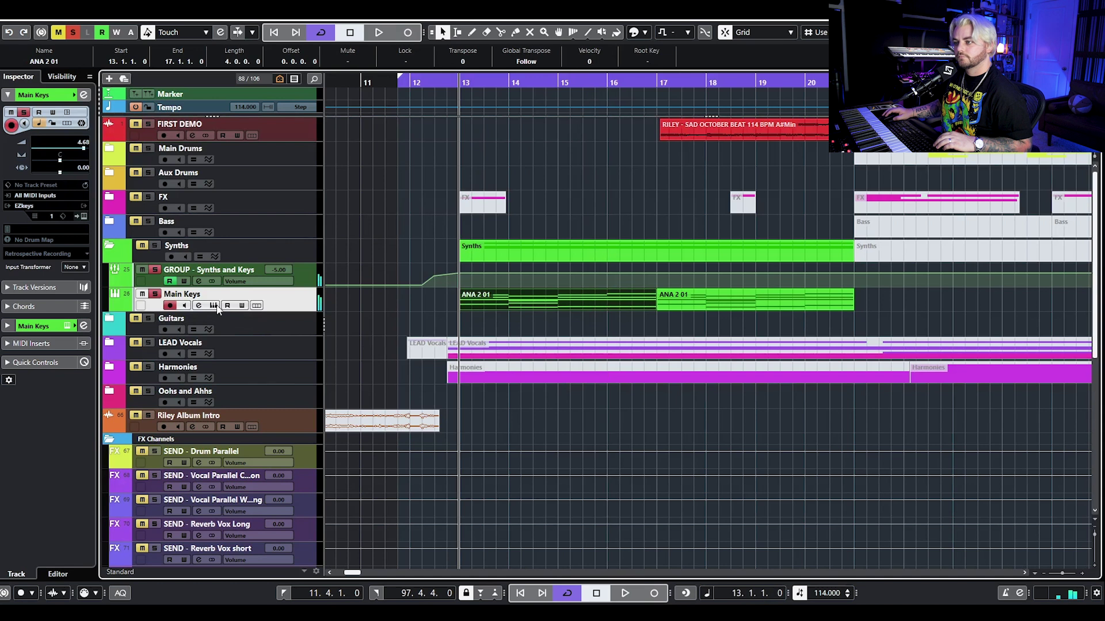
Show the EZkeys instrument on the Main Keys track, audition the chords through it, and close its window.
left_click(213, 305)
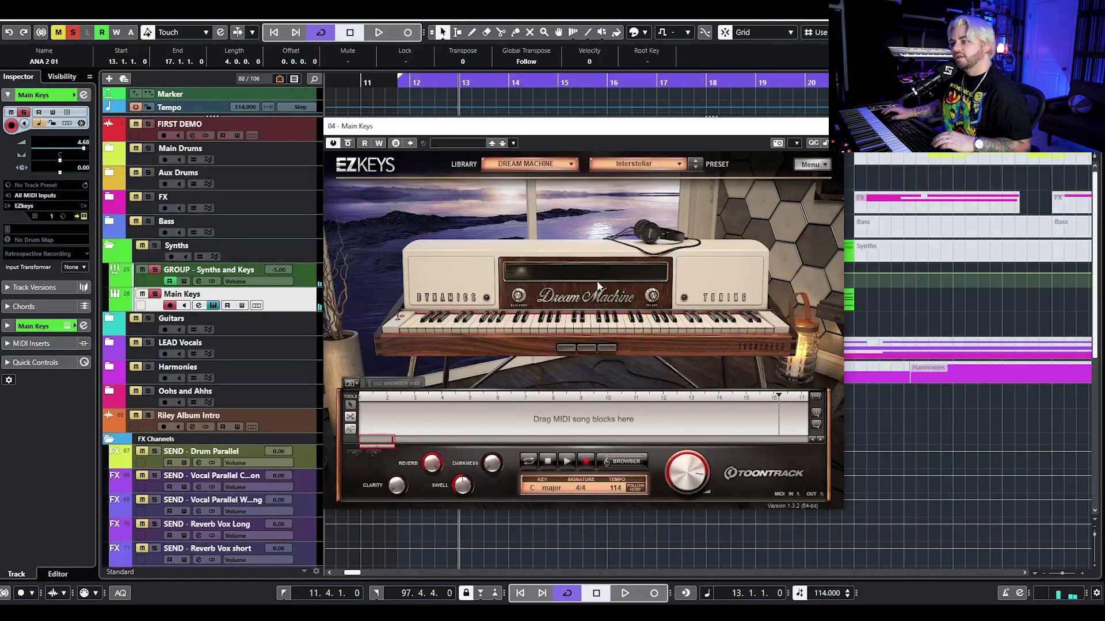
key("space")
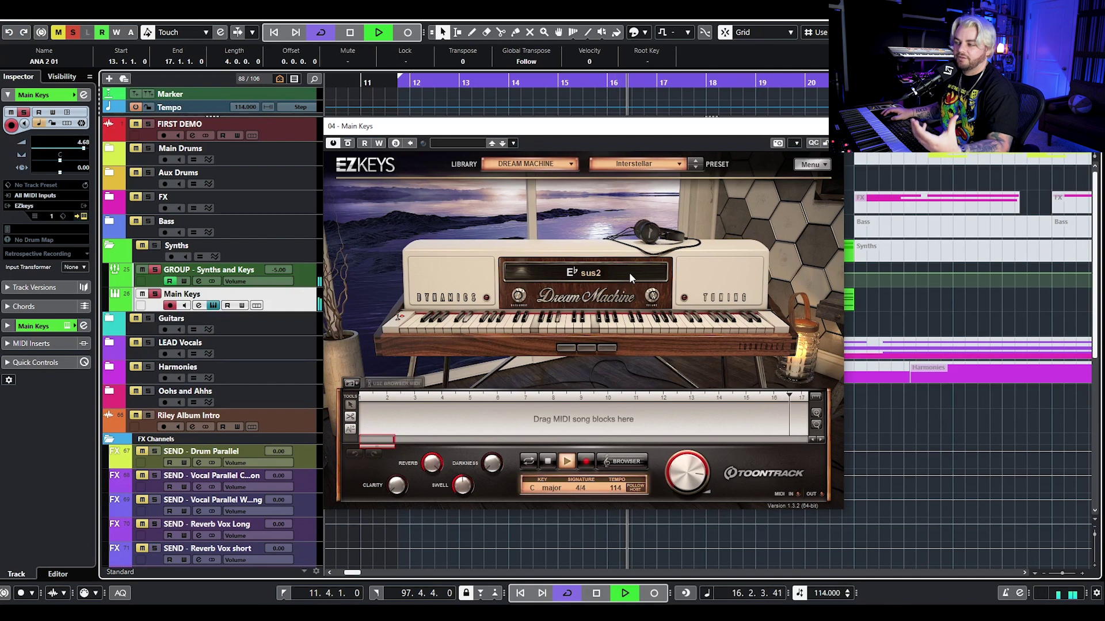
key("space")
left_click(831, 126)
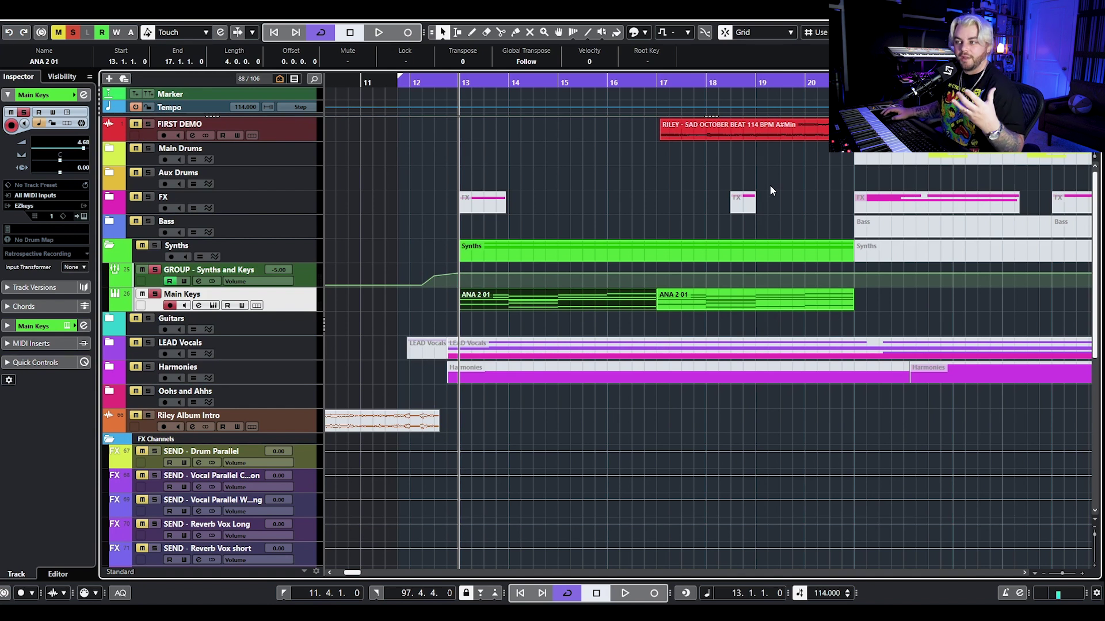
left_click(620, 228)
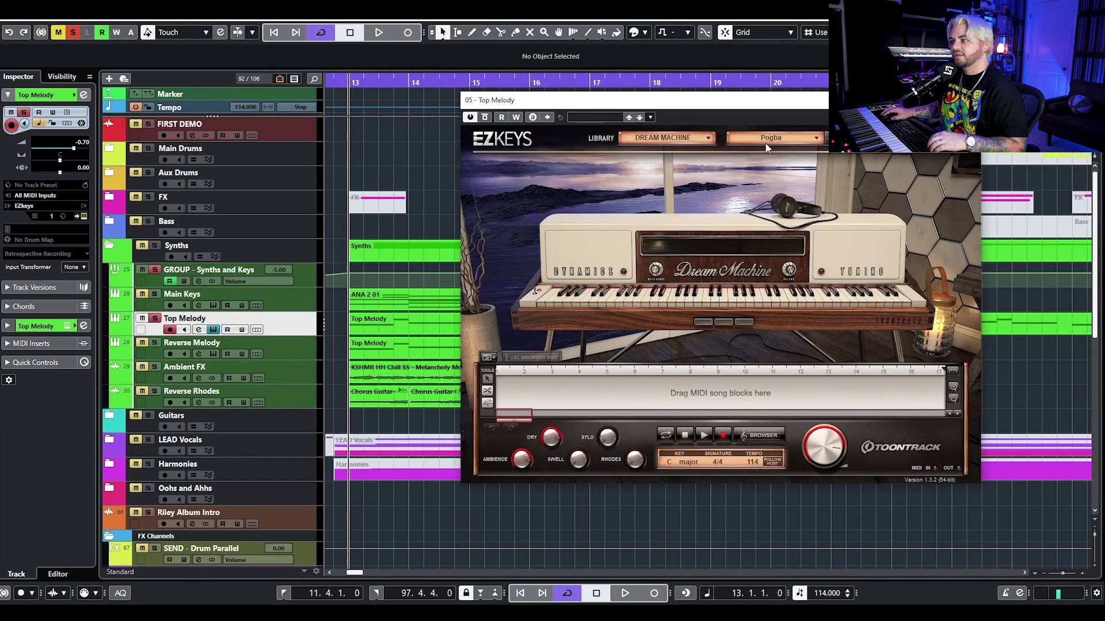
Play the Top Melody track and compare its sound with the Murda Melodies insert bypassed and enabled.
key("space")
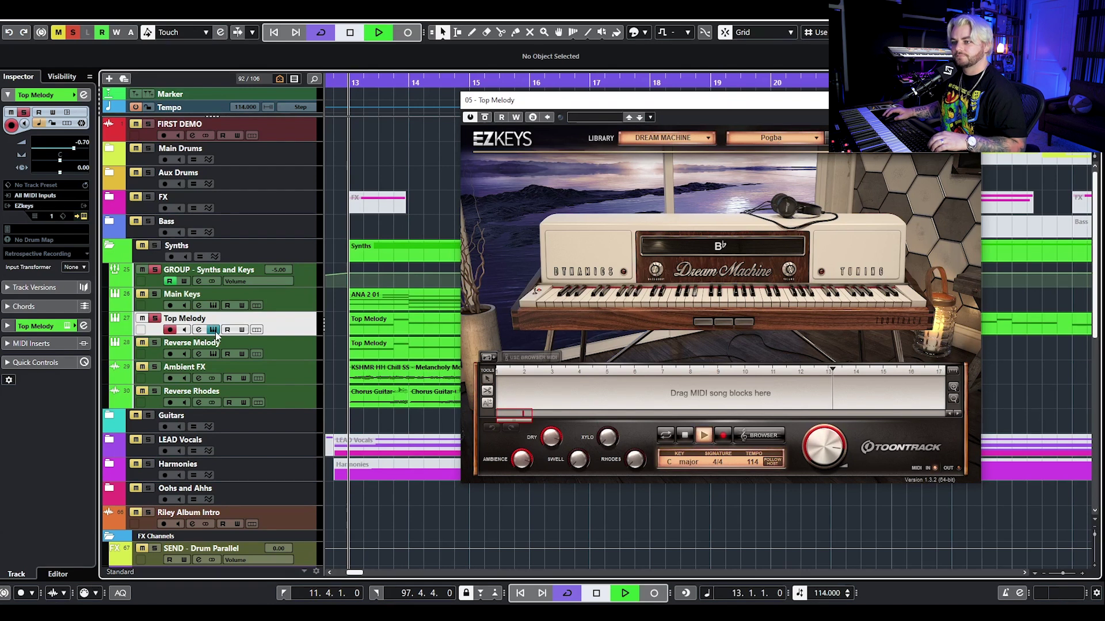
left_click(198, 330)
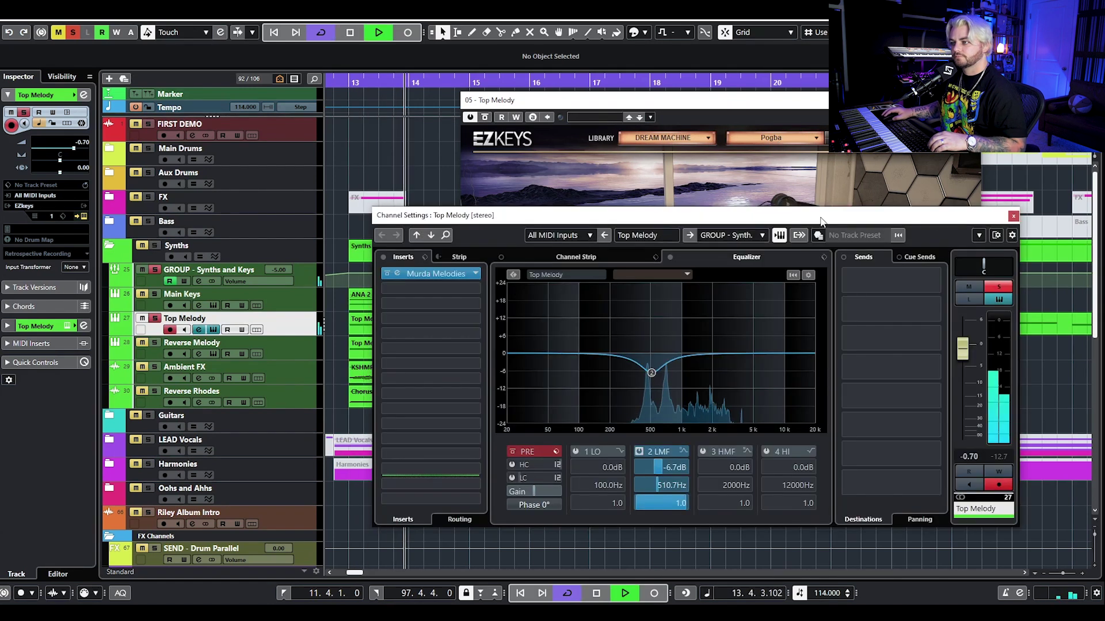
left_click(387, 275)
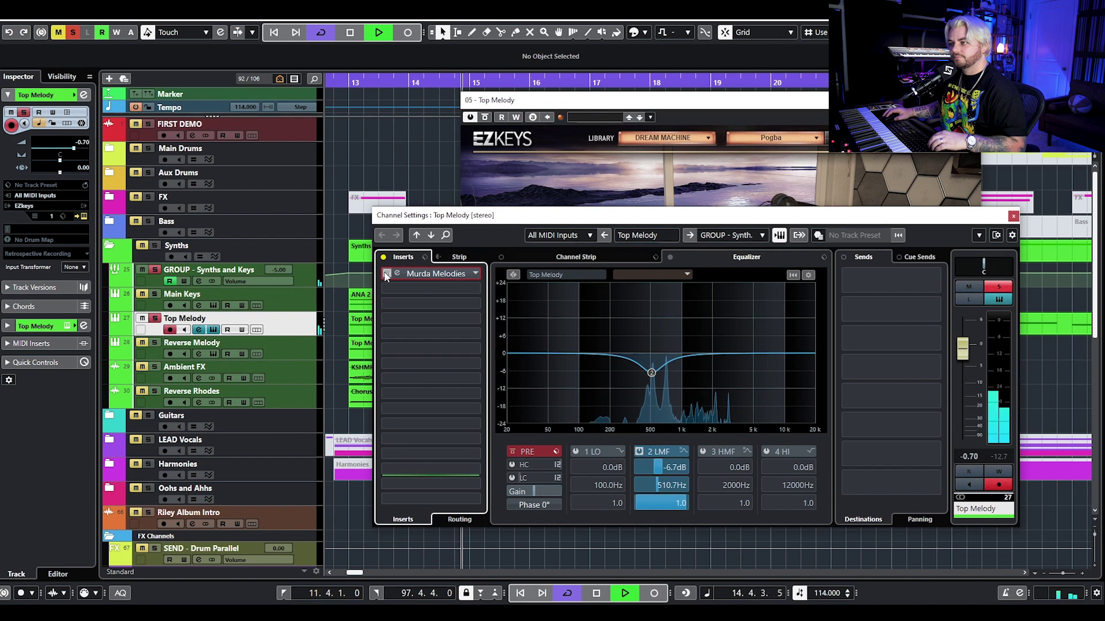
left_click(386, 274)
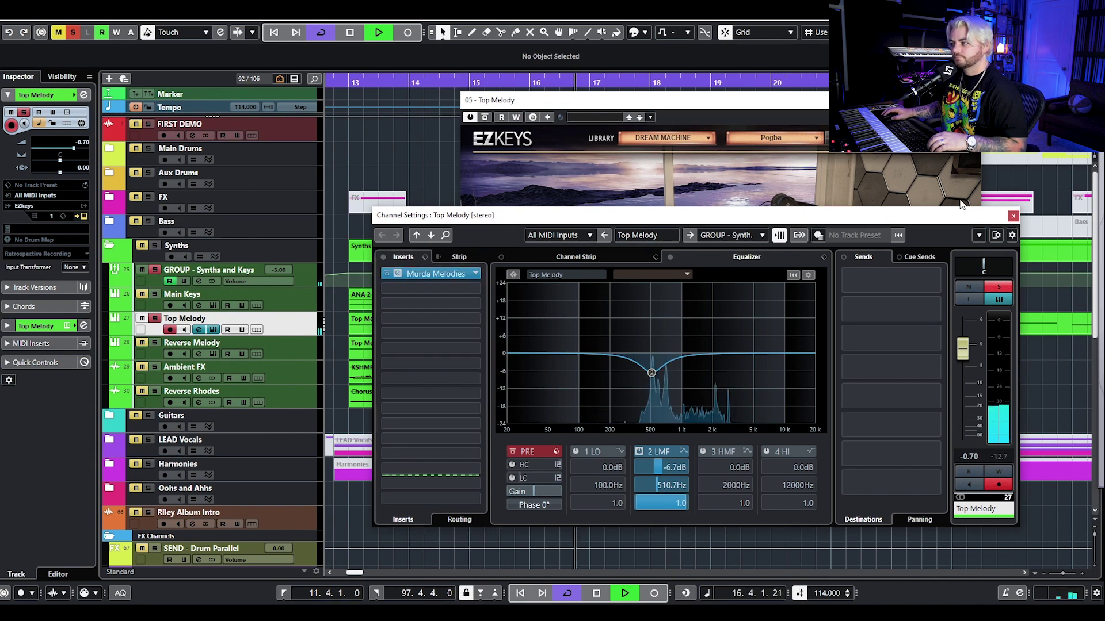
key("space")
Examine the Murda Melodies settings on Top Melody, and close the plugin and EZkeys windows.
left_click_drag(719, 90, 473, 110)
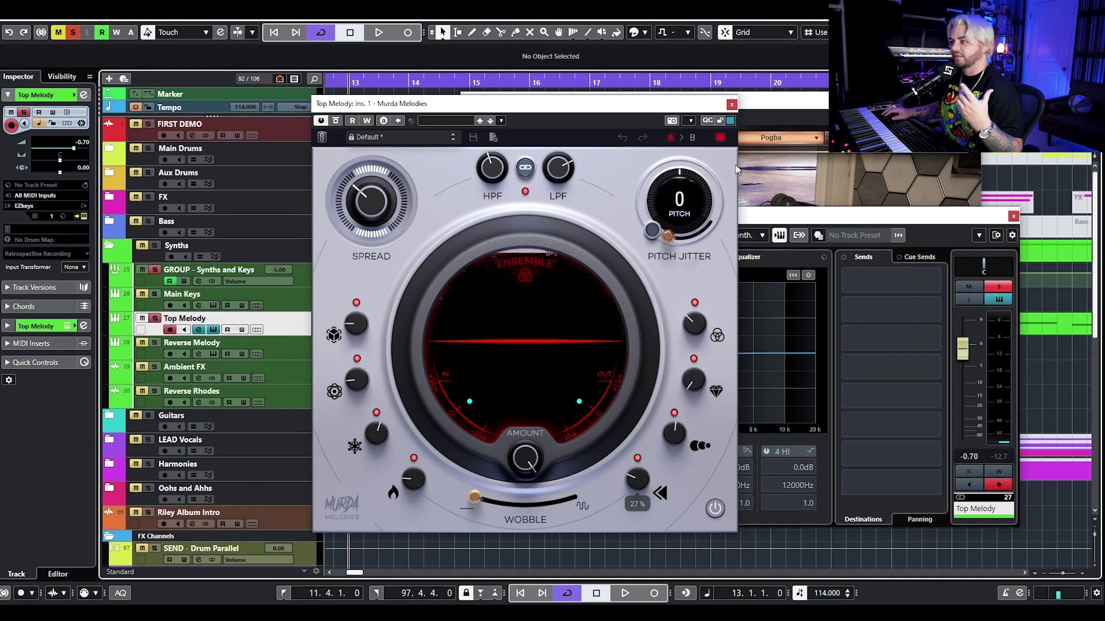
left_click(731, 104)
left_click(971, 100)
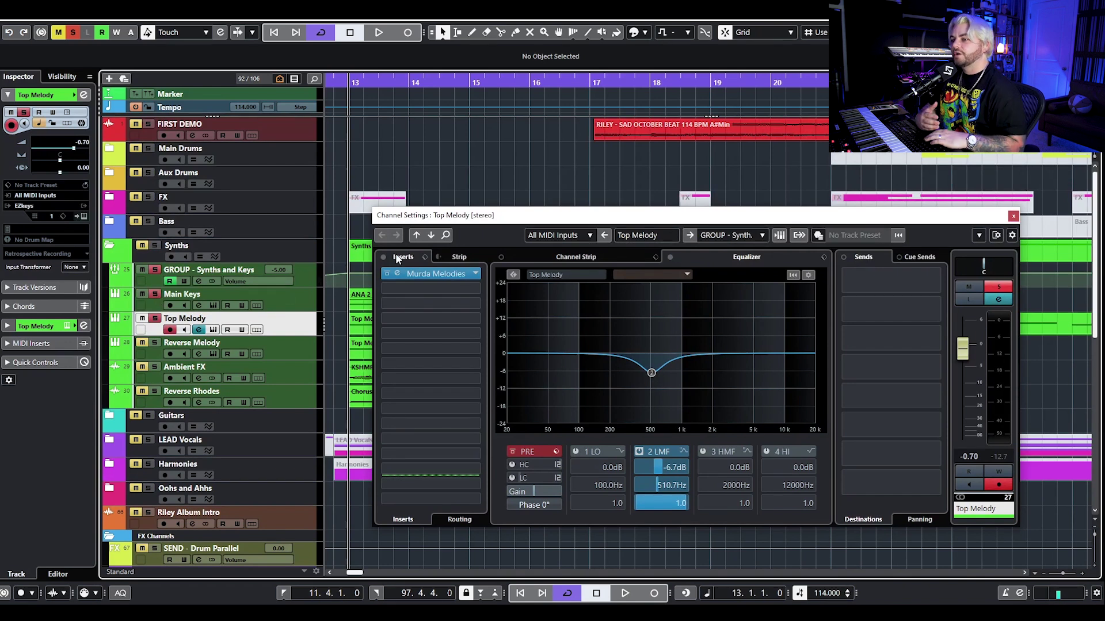
Audition Top Melody again with Murda Melodies active and close its channel settings.
key("space")
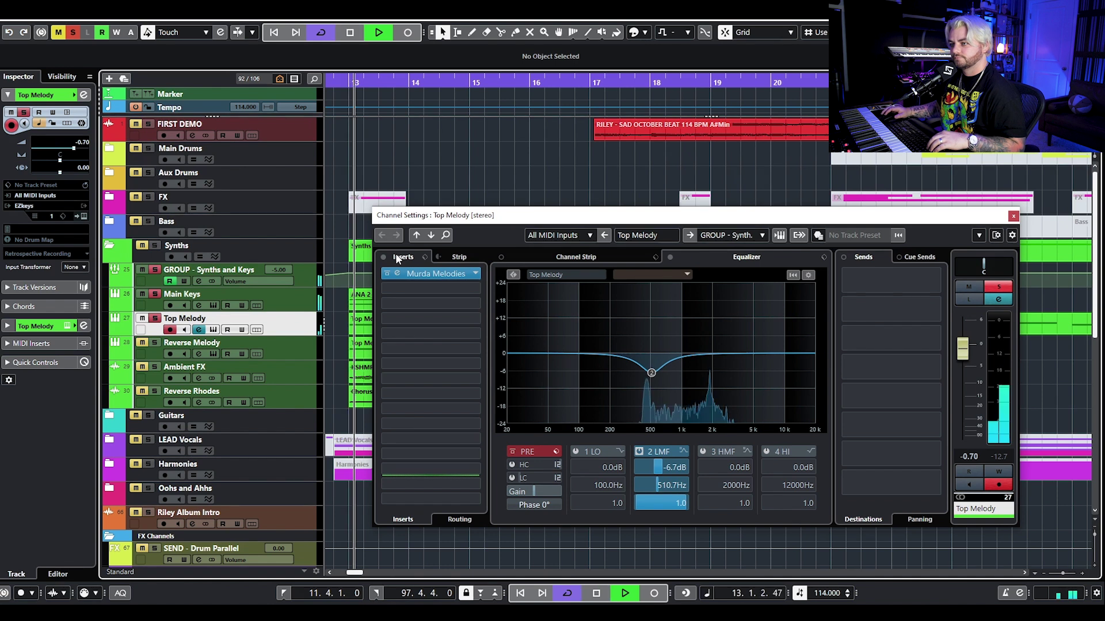
key("space")
left_click(1013, 218)
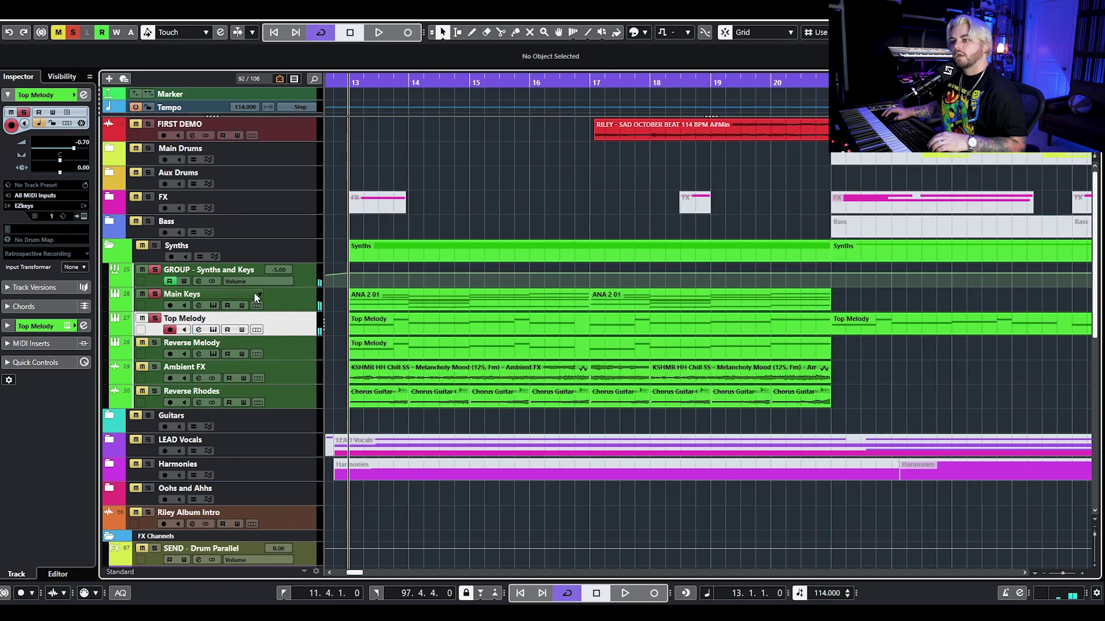
Open the Reverse Melody channel settings and explore the Wurli instrument behind its Analog Lab V preset Excessive.
left_click(199, 354)
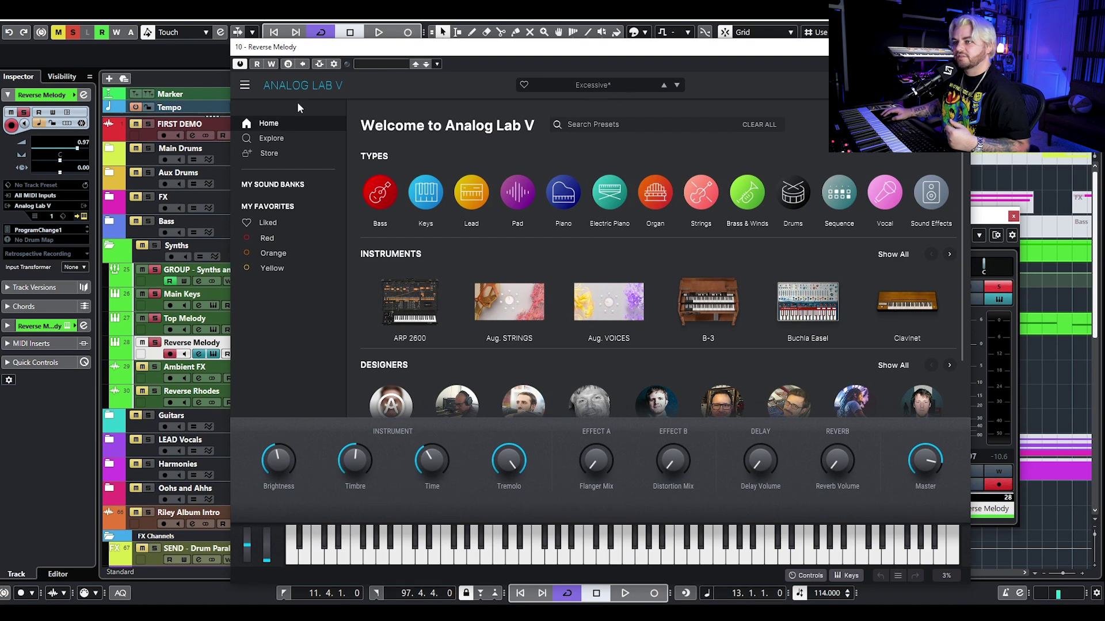
left_click(271, 138)
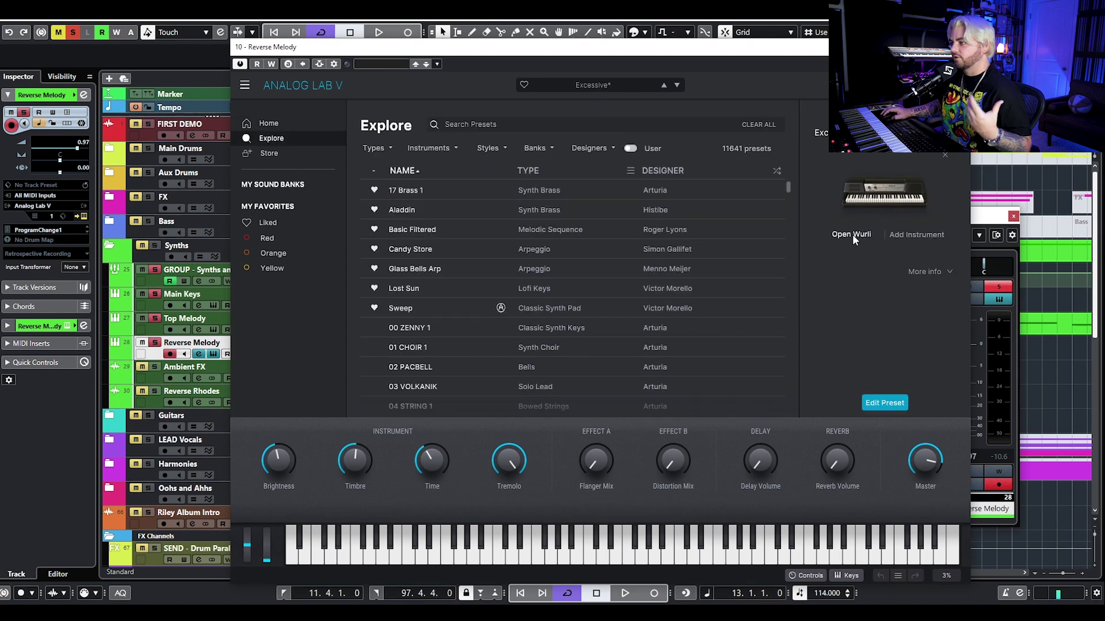
left_click(850, 234)
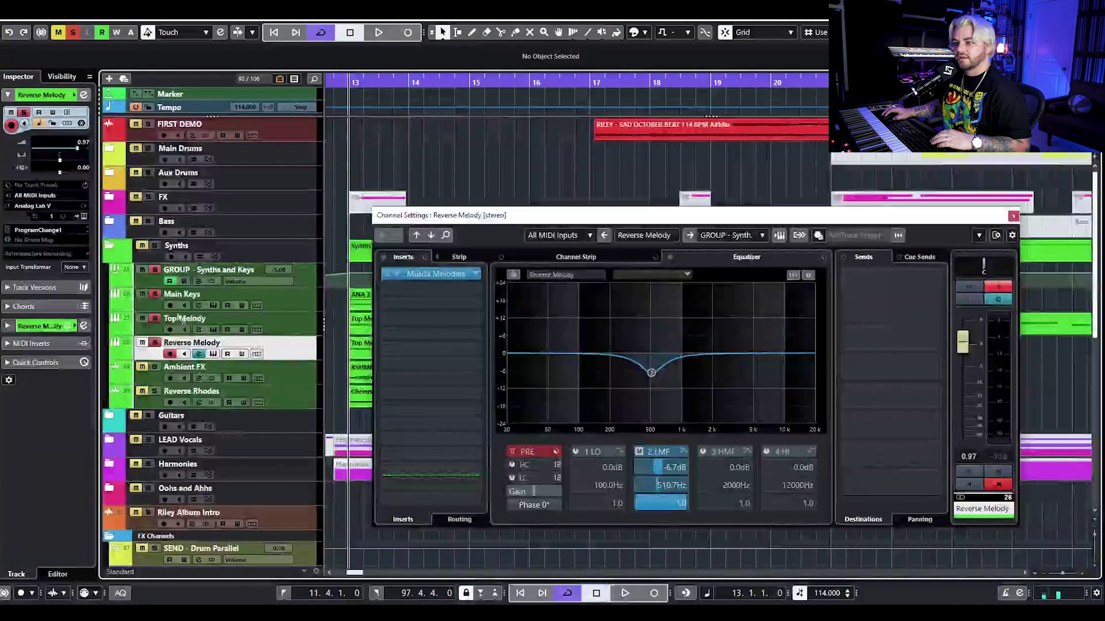
Play Reverse Melody, solo Top Melody and Main Keys along with it, and close the channel settings.
key("space")
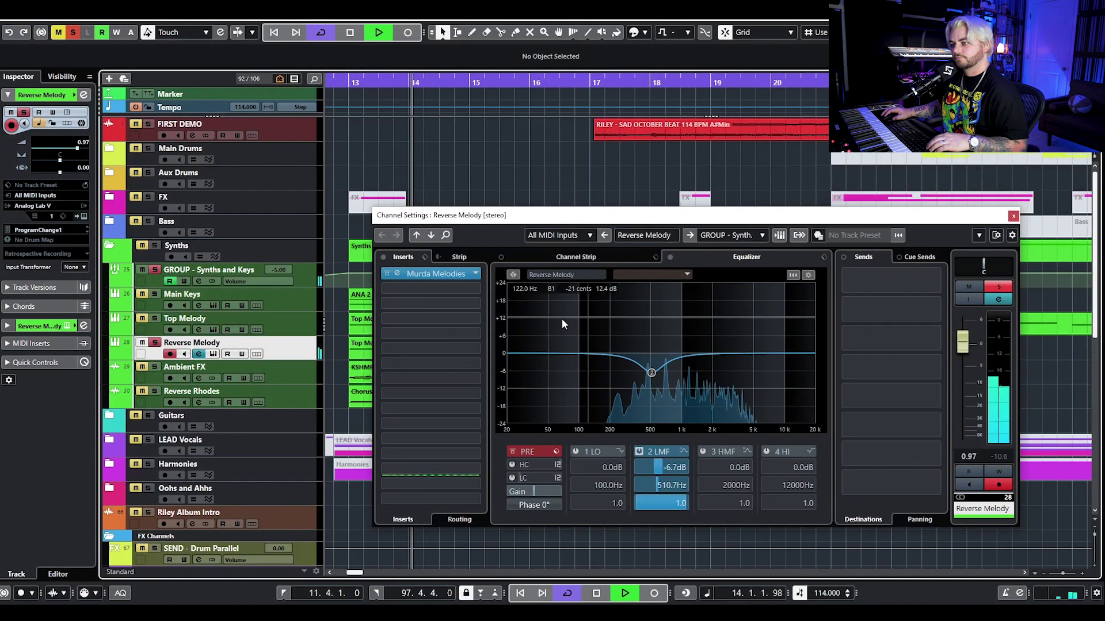
left_click(155, 318)
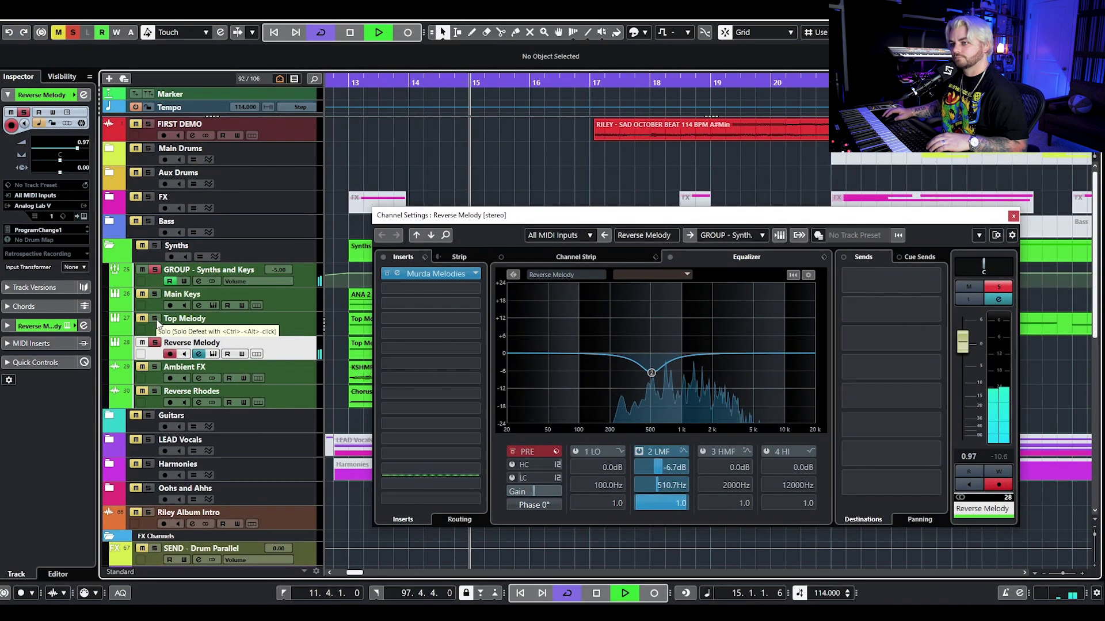
left_click(154, 294)
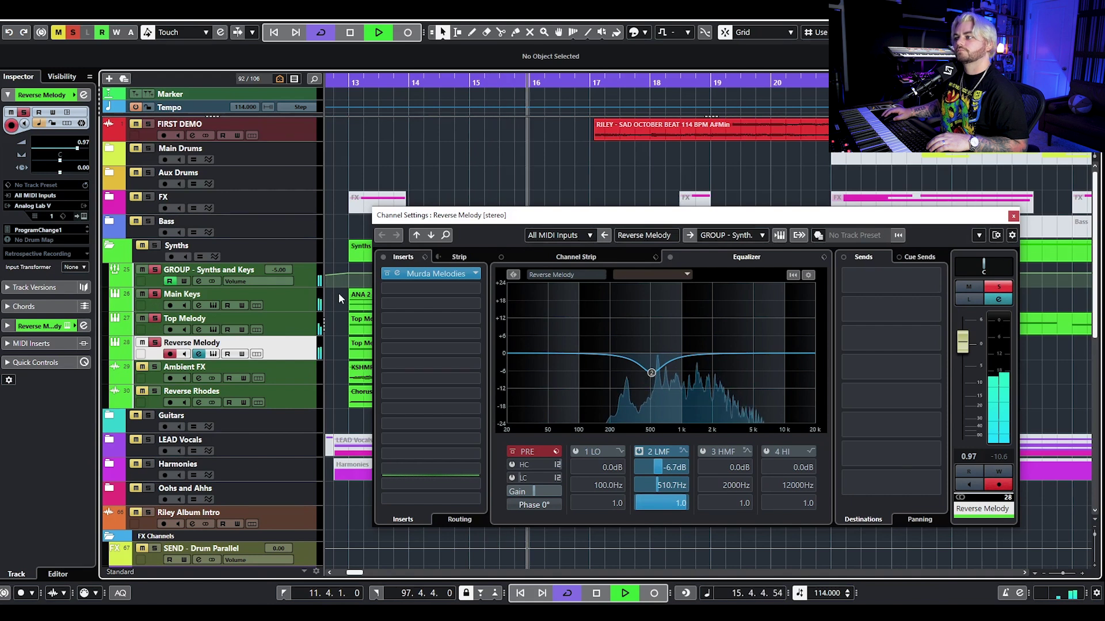
key("space")
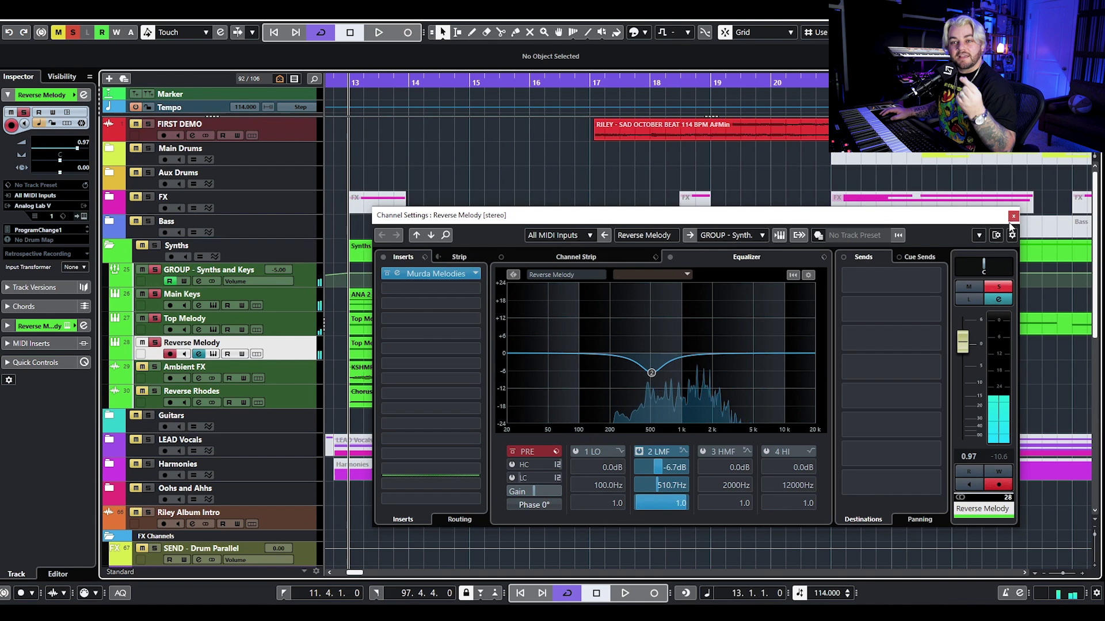
left_click(1013, 218)
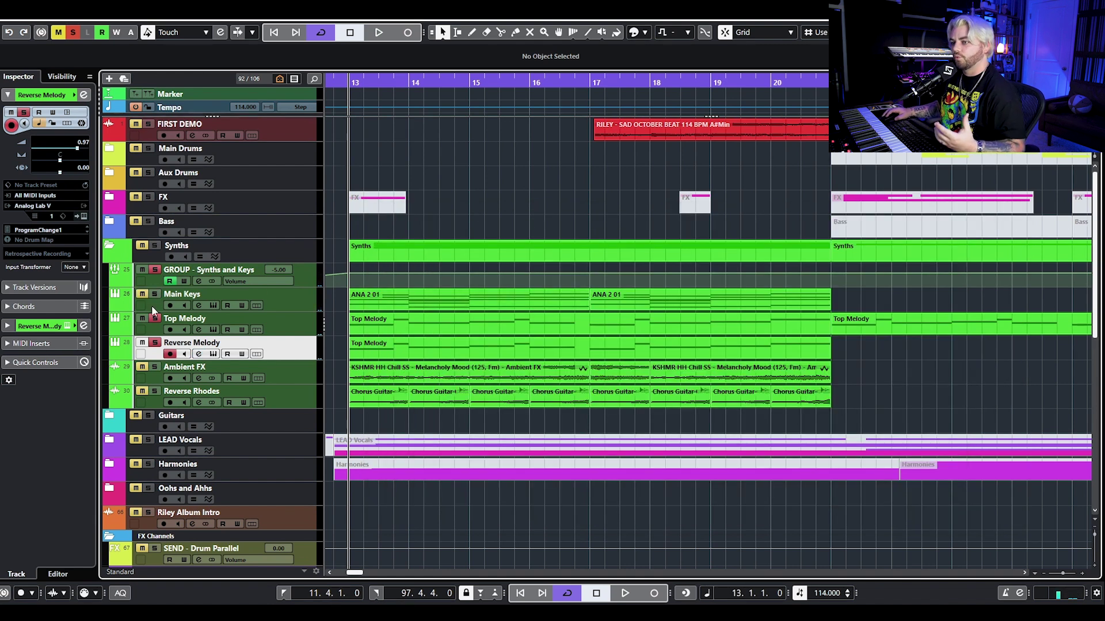
Select the Ambient FX track and its first Melancholy Mood clip starting at bar 13.
left_click(274, 368)
scroll(470, 373, "up", 2)
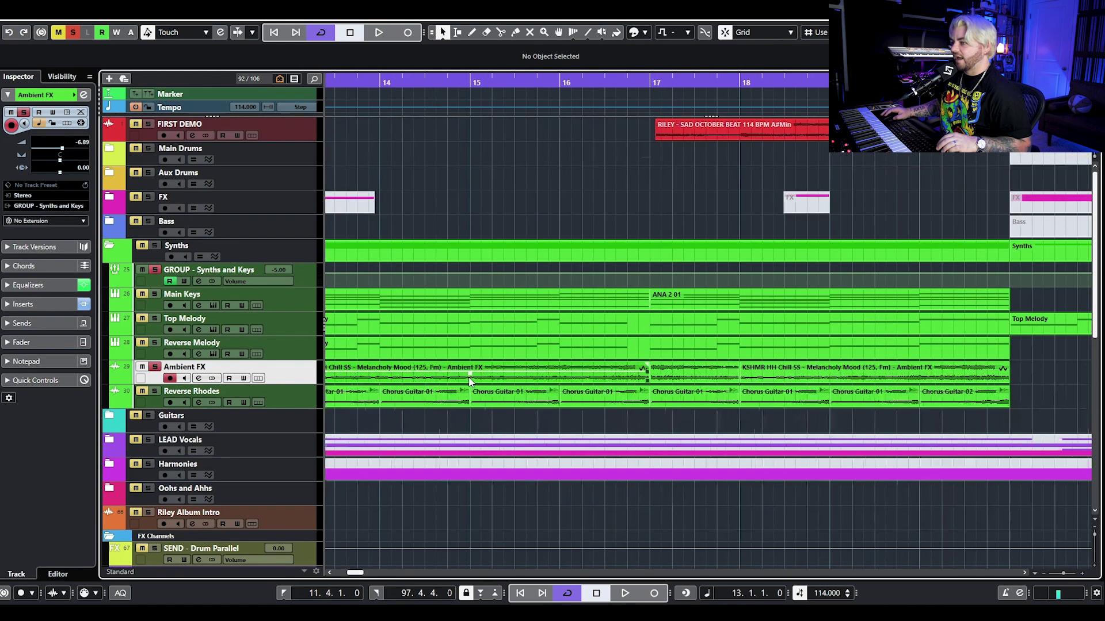
scroll(460, 377, "left", 2)
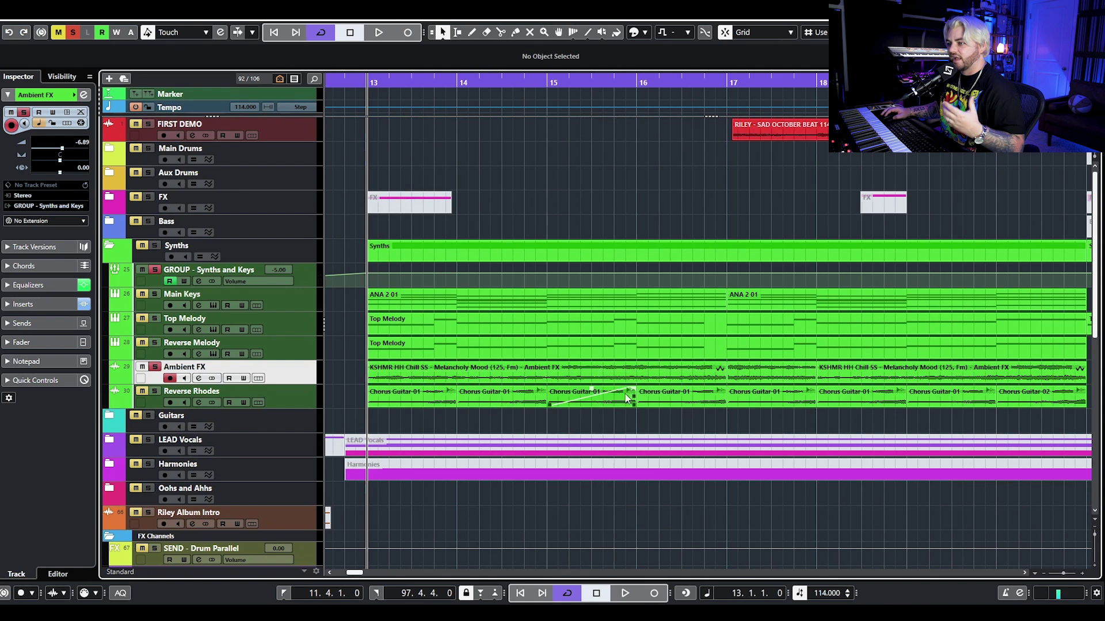
left_click(547, 377)
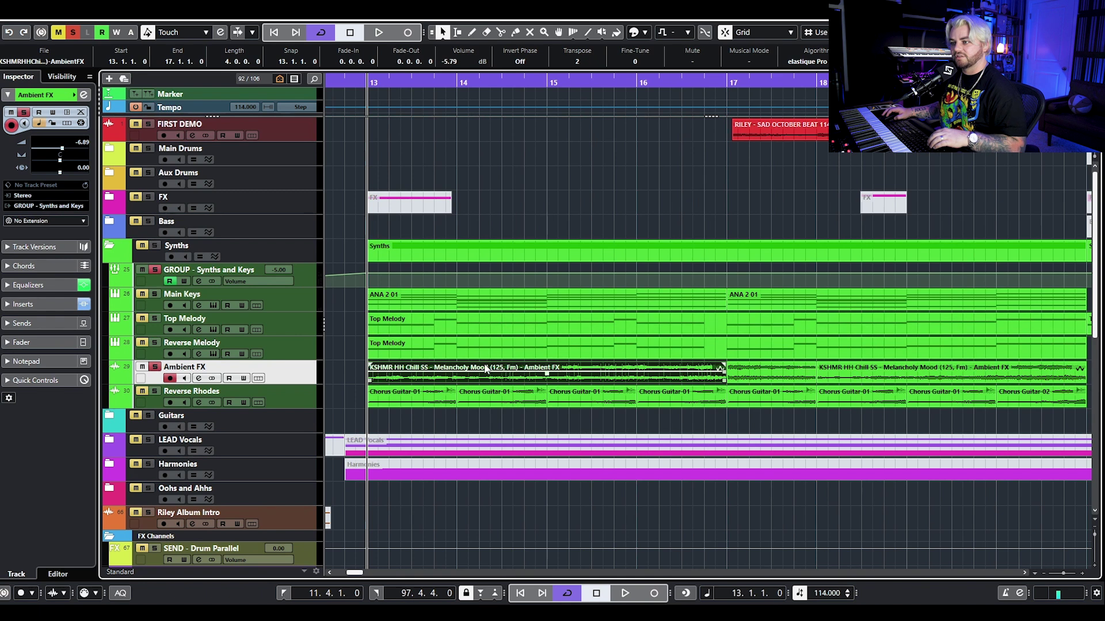
Bypass all inserts on the Ambient FX channel and play the dry loop from bar 13.
left_click(198, 378)
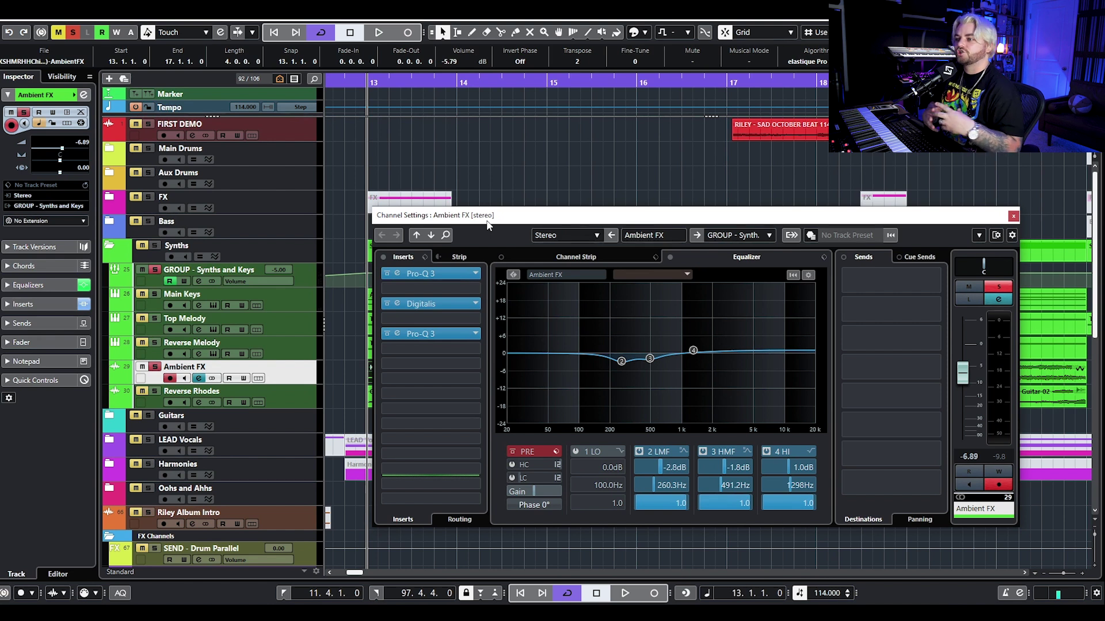
left_click(384, 257)
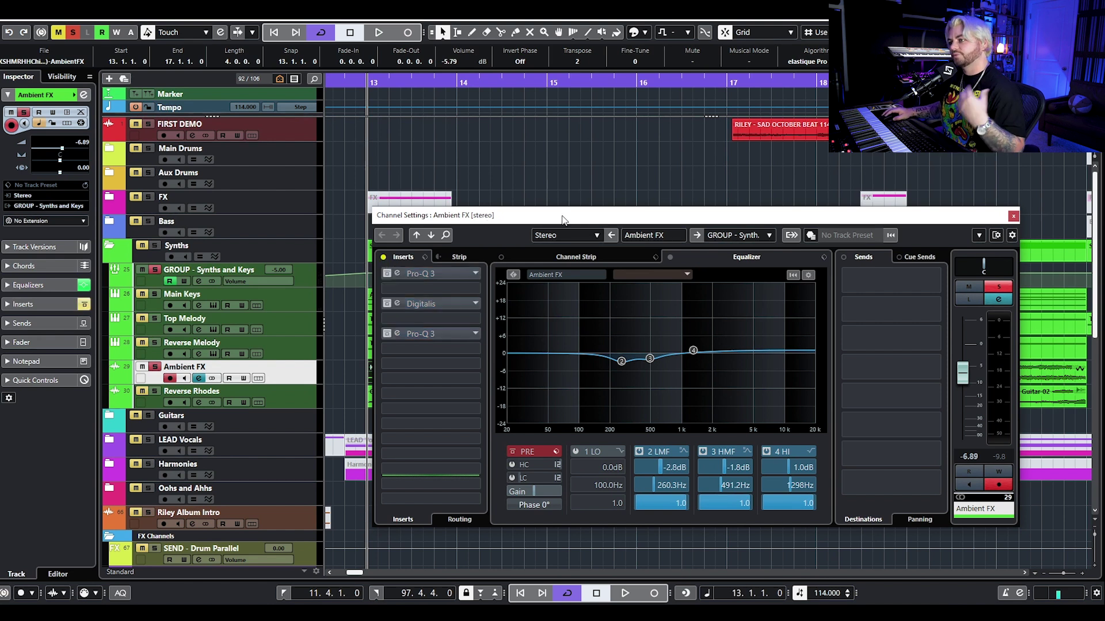
left_click(1013, 215)
key("space")
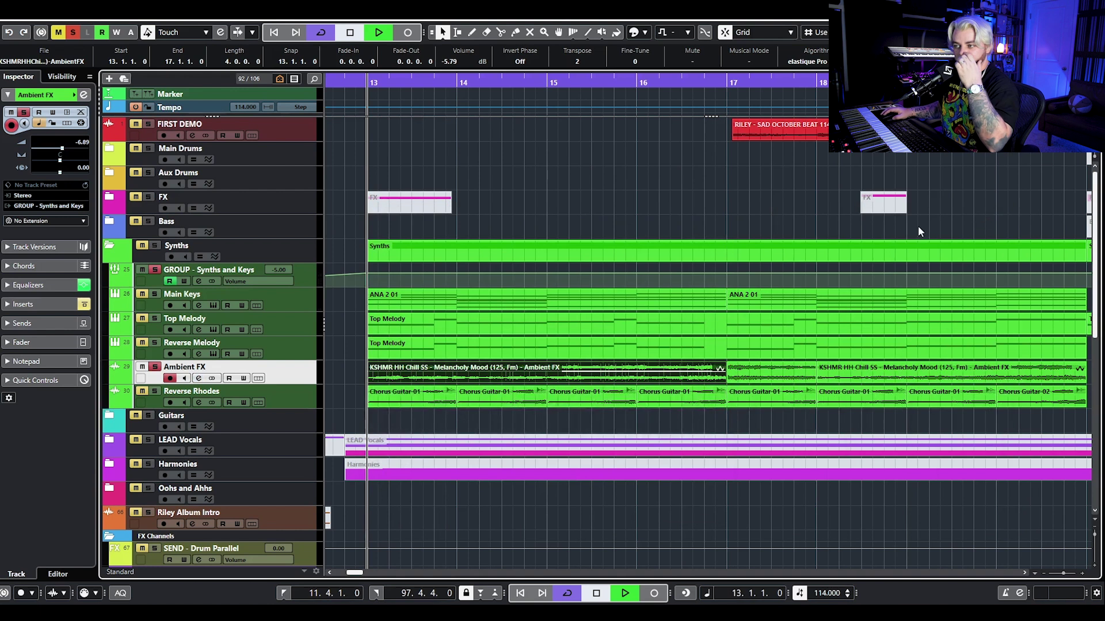
scroll(611, 337, "down", 1)
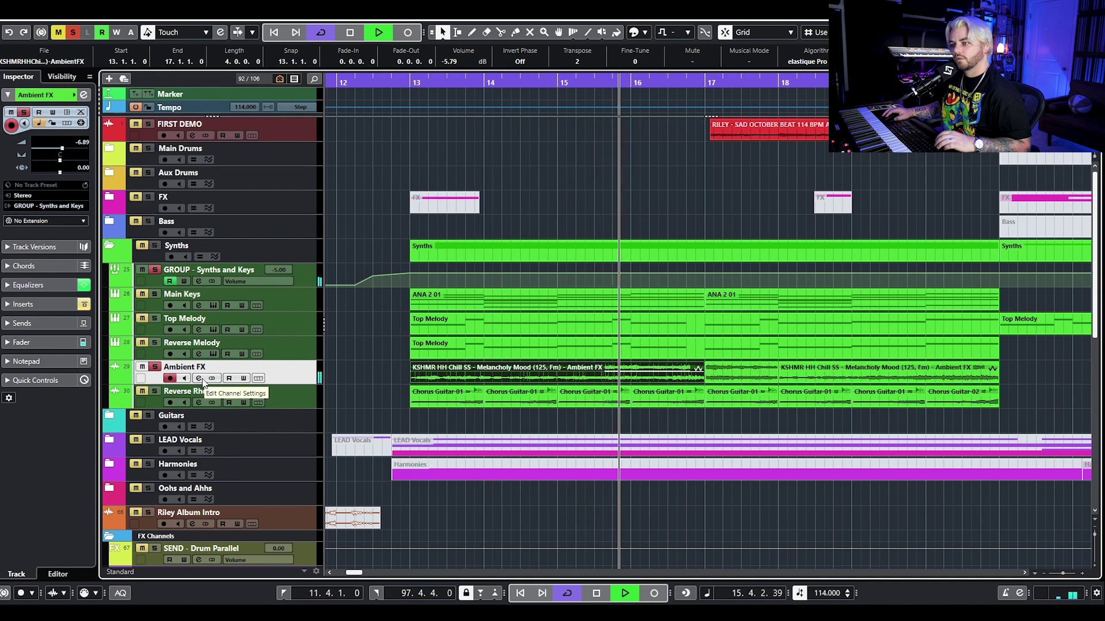
Stop playback and re-enable the first Pro-Q 3 insert on the Ambient FX channel, inspecting its filter curve.
key("space")
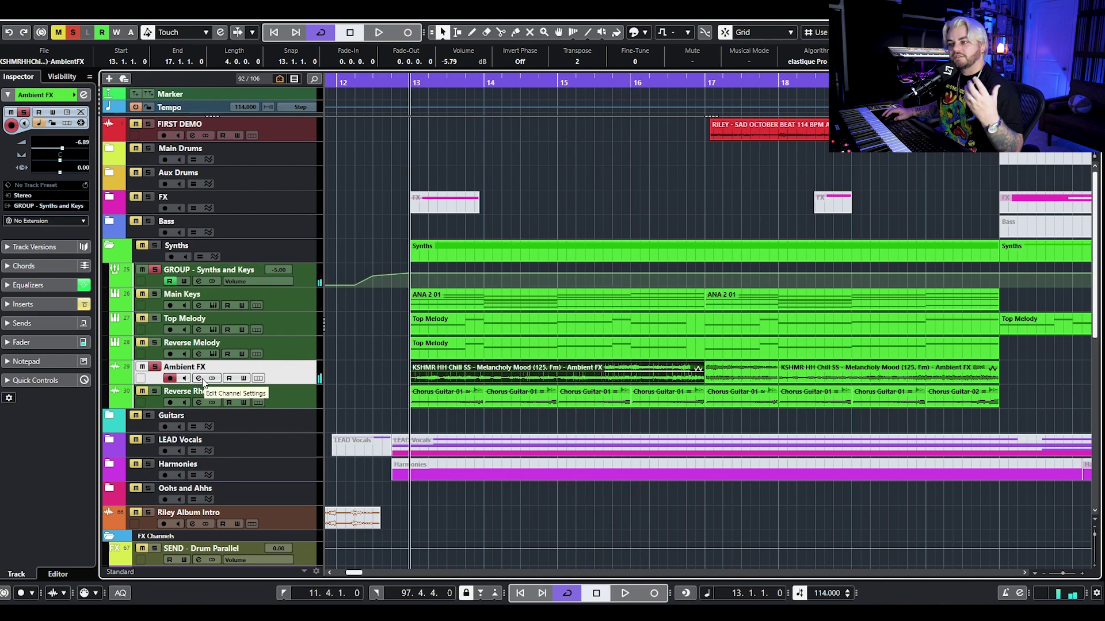
left_click(198, 378)
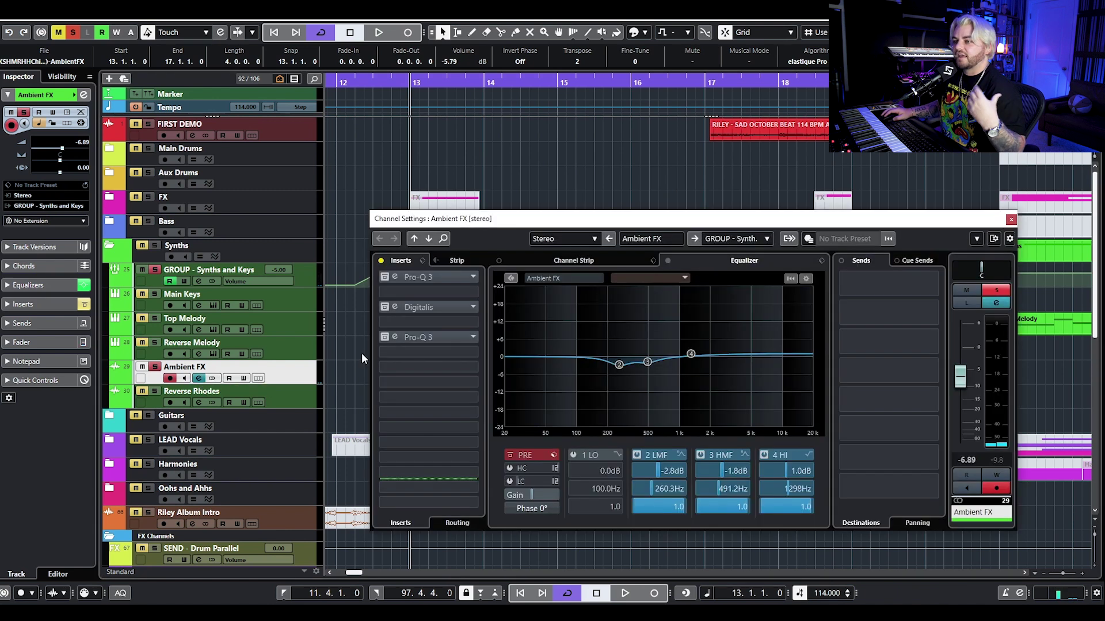
left_click(385, 278)
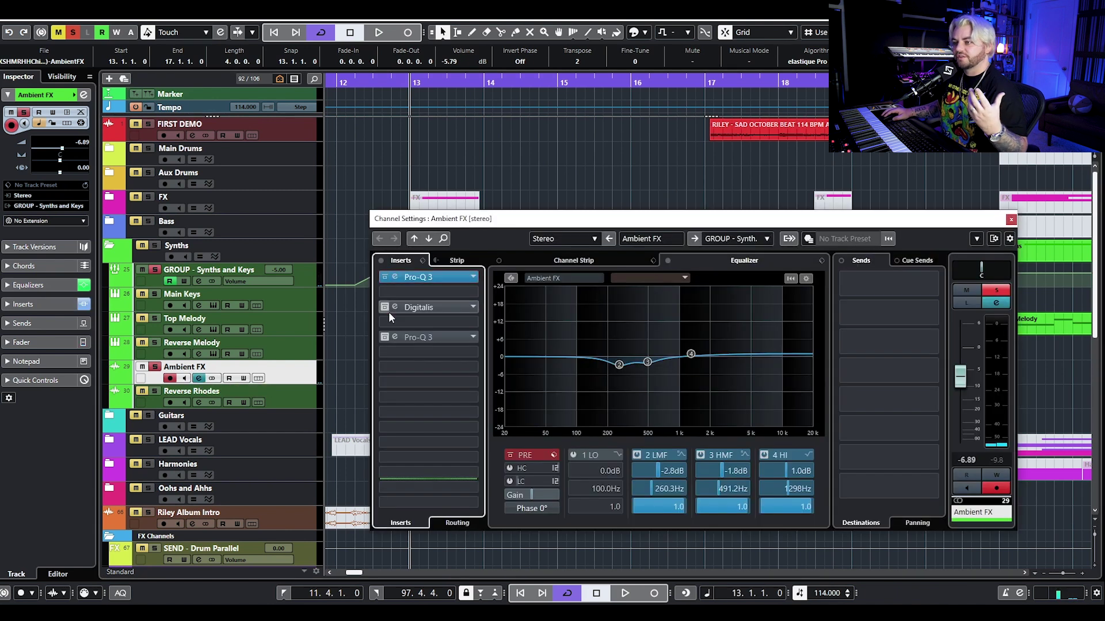
left_click(414, 276)
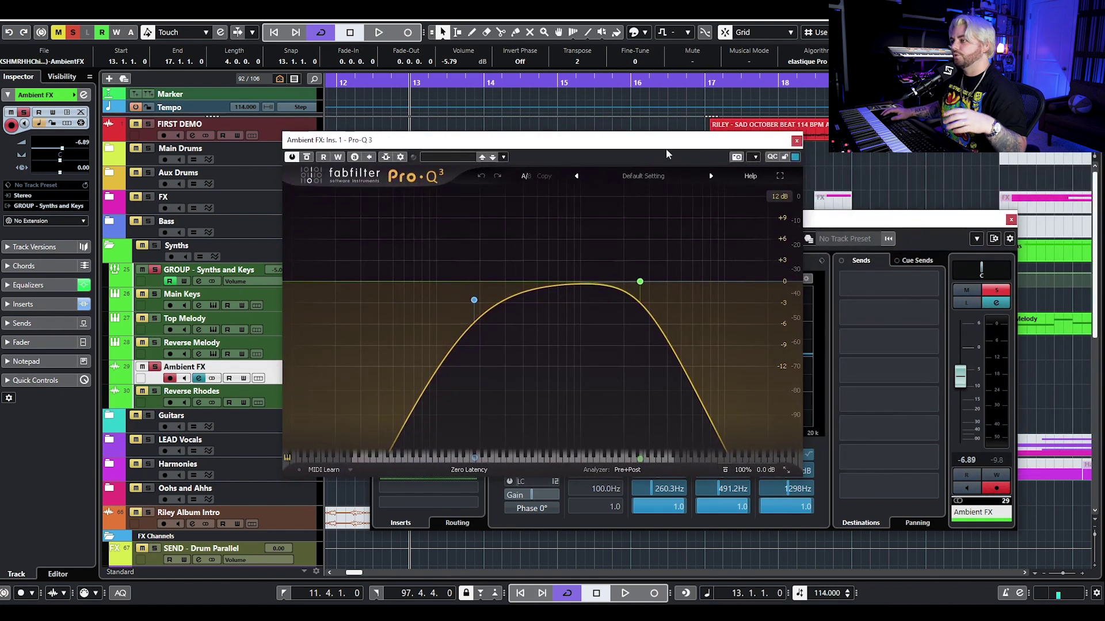
left_click(796, 142)
Re-enable the Digitalis insert on Ambient FX and play the loop from bar 13 with the Spectral Snow preset on view.
left_click(385, 308)
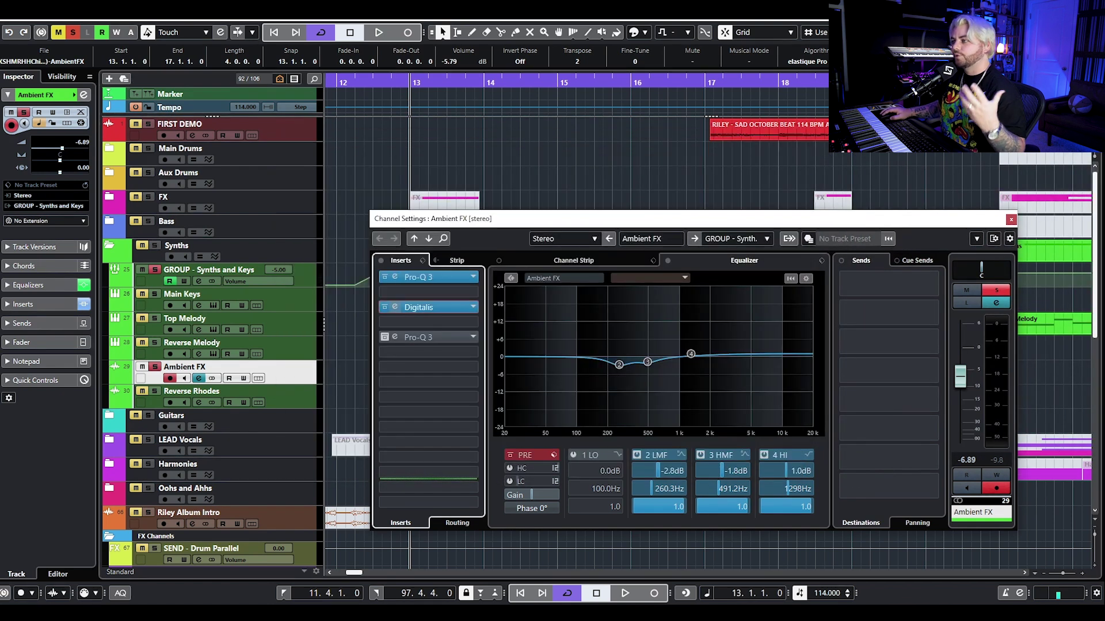
left_click(418, 307)
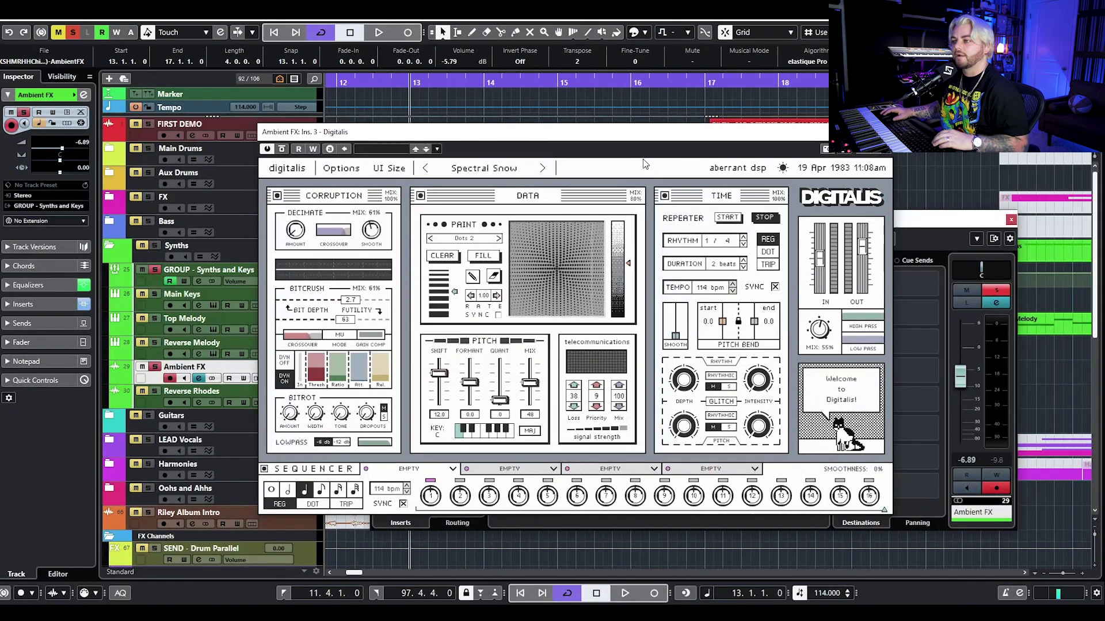
key("space")
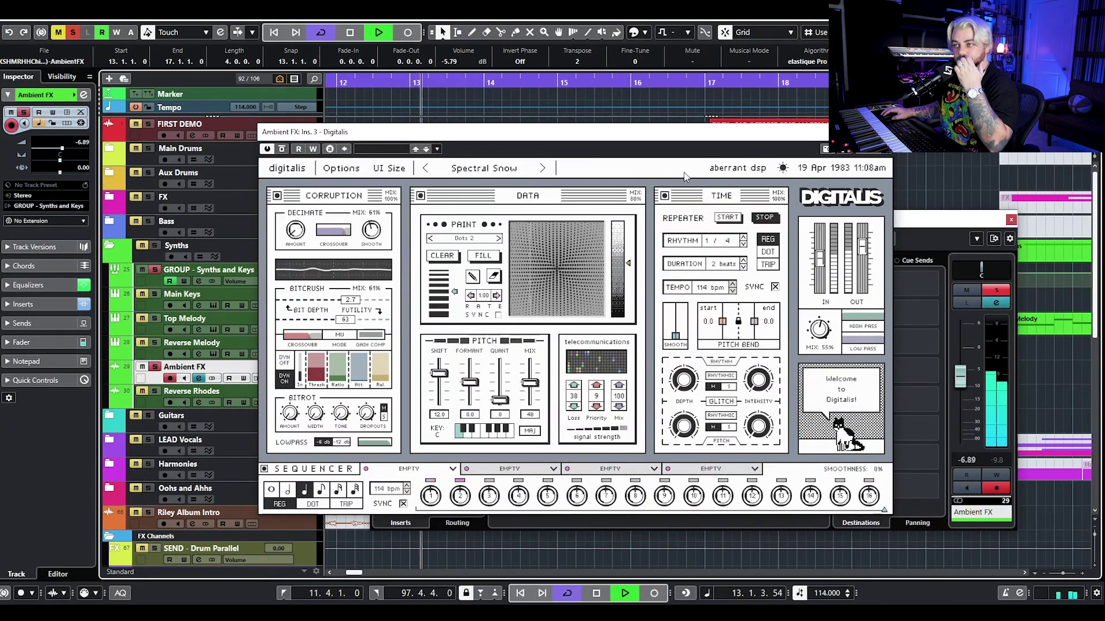
left_click(881, 132)
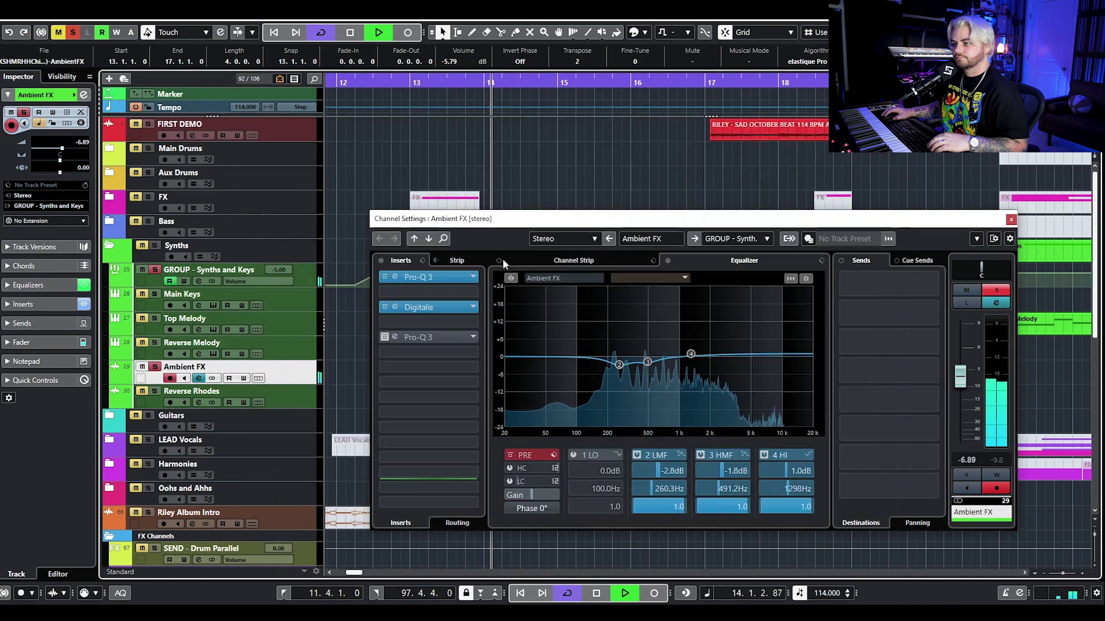
Re-enable the last Pro-Q 3 insert on Ambient FX, inspect its high-cut curve during playback, and close the channel settings.
left_click(382, 338)
left_click(424, 337)
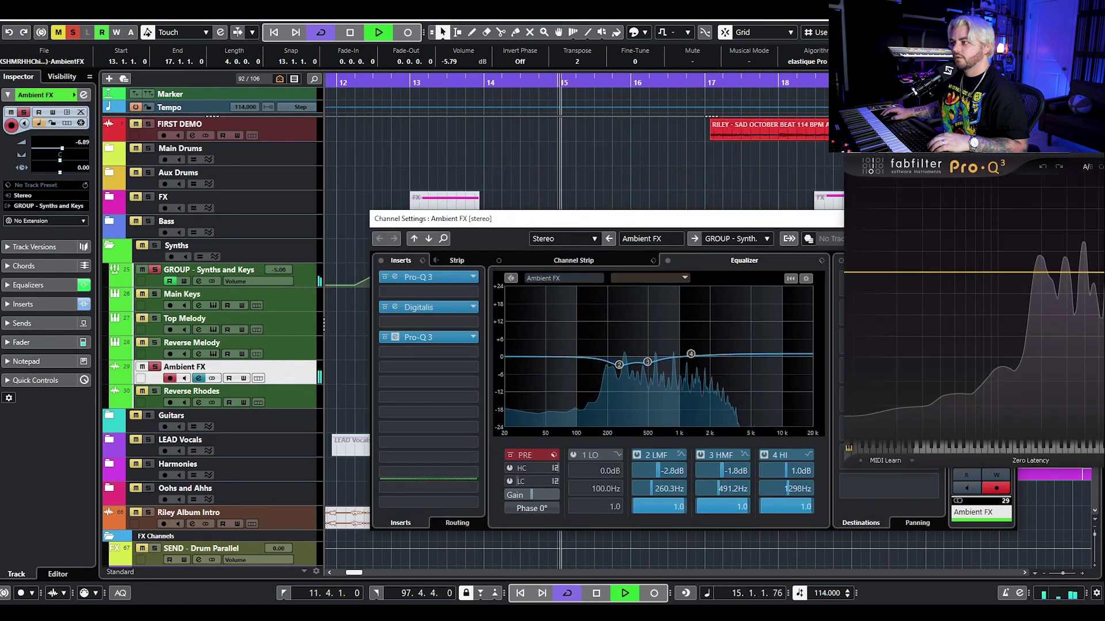
mouse_move(829, 267)
key("space")
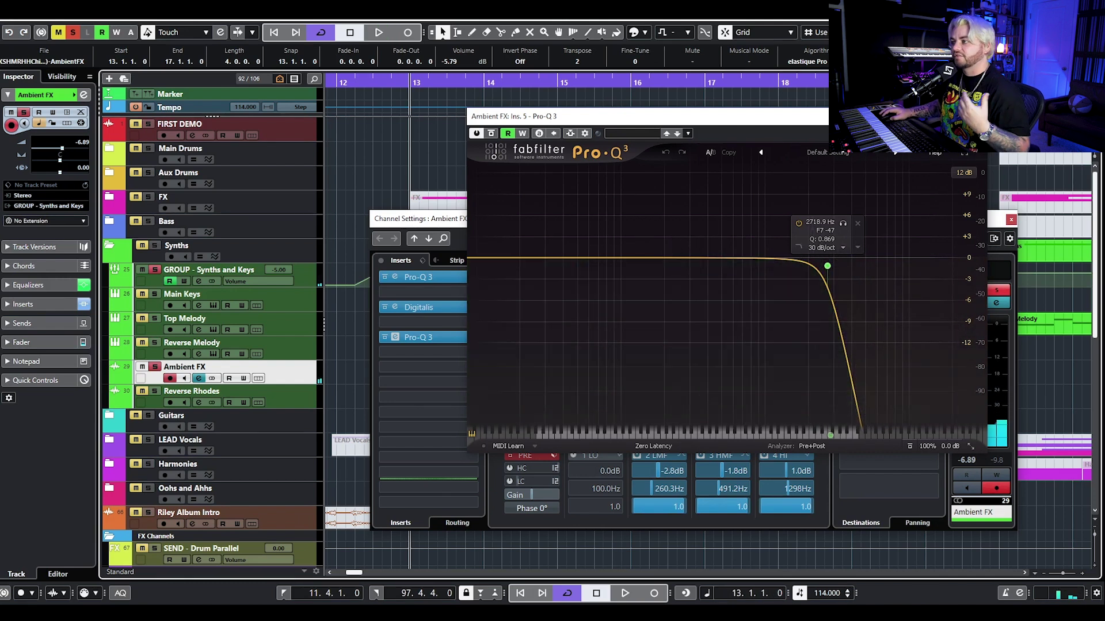
left_click(976, 116)
left_click(1010, 220)
Deselect the Ambient FX clip and play the whole soloed Synths folder from bar 13.
left_click(544, 212)
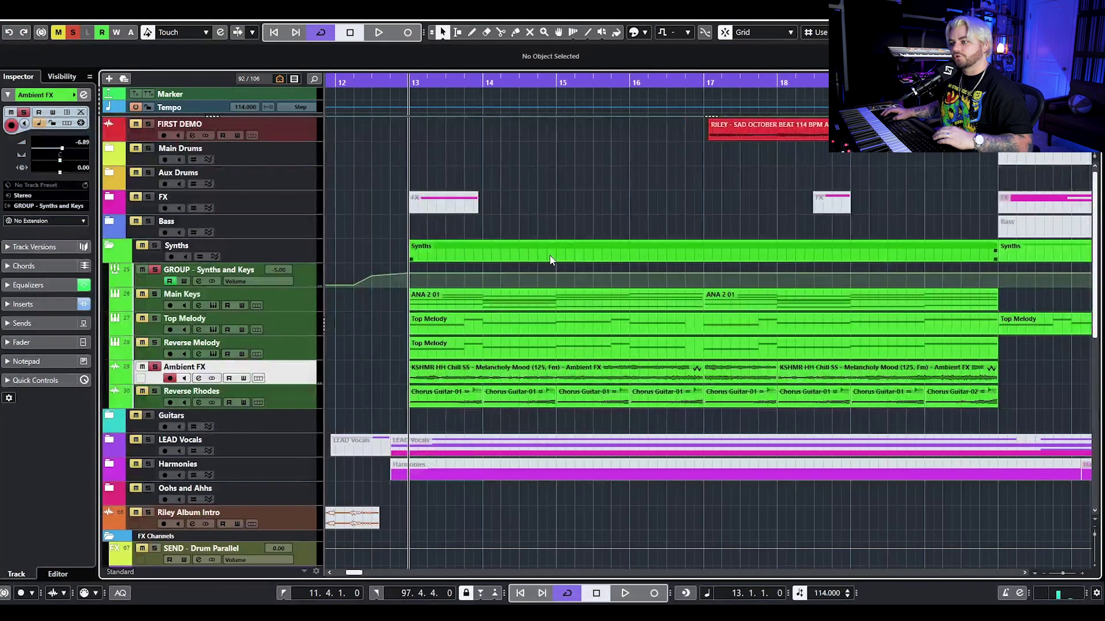
key("space")
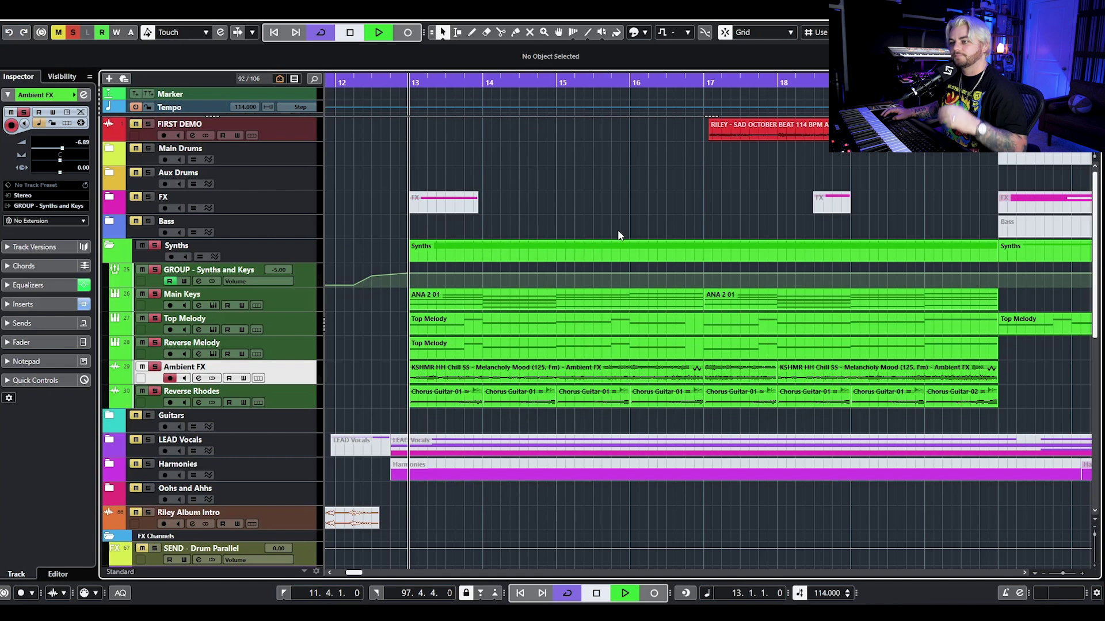
scroll(632, 223, "down", 1)
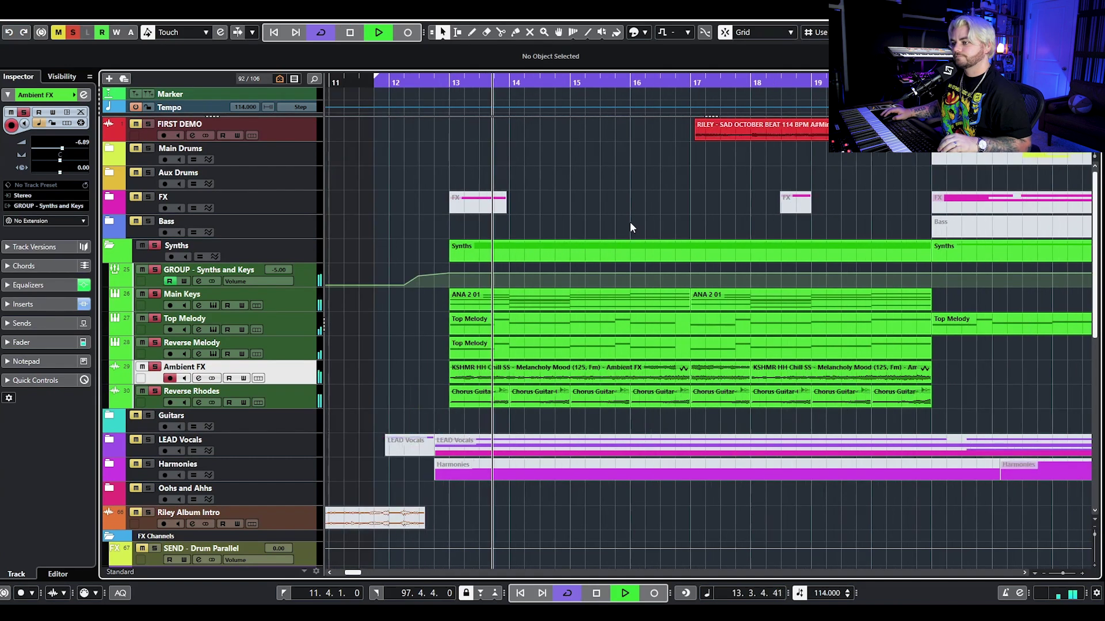
scroll(611, 217, "right", 1)
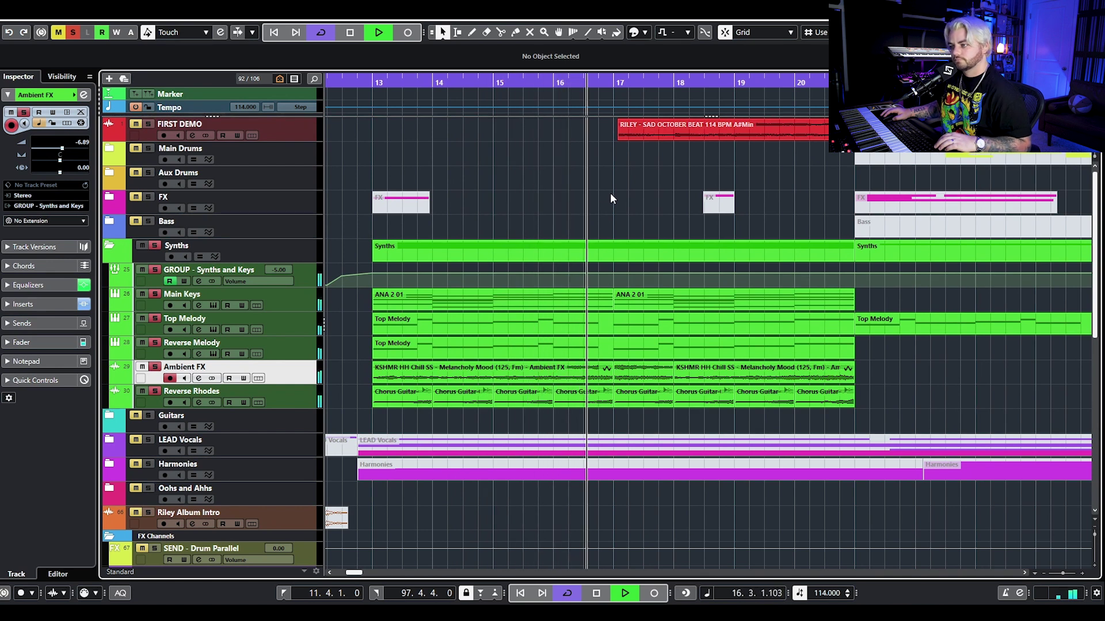
key("space")
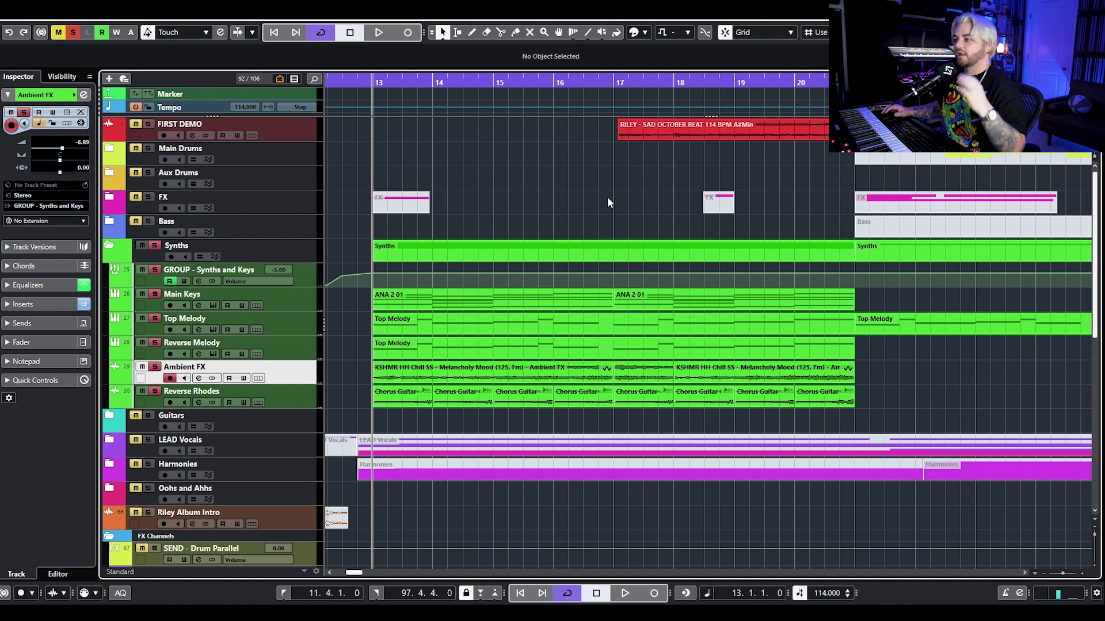
Inspect the EZkeys Dream Machine preset Pogba on the soloed Main Keys Verse track and play the part from bar 21.
key("g")
key("g")
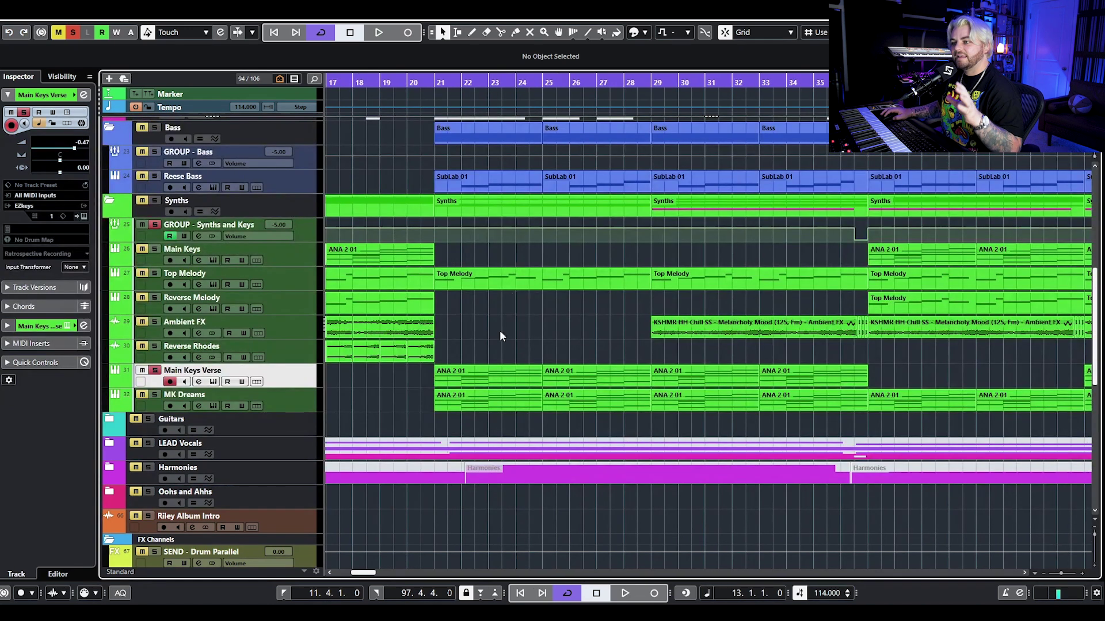
left_click(442, 78)
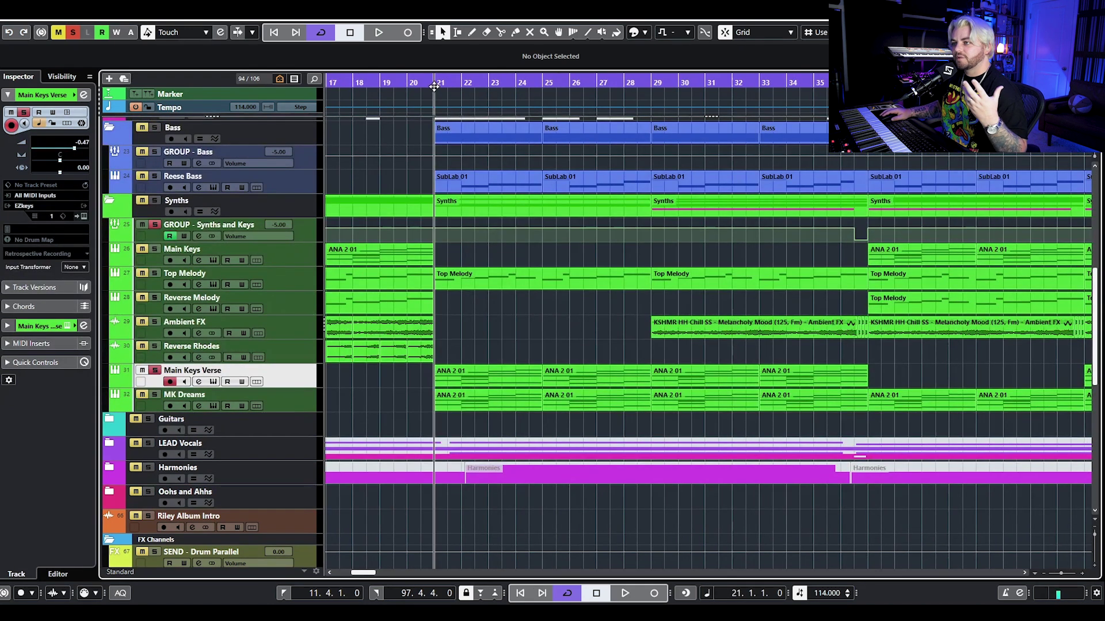
left_click(199, 382)
left_click(215, 381)
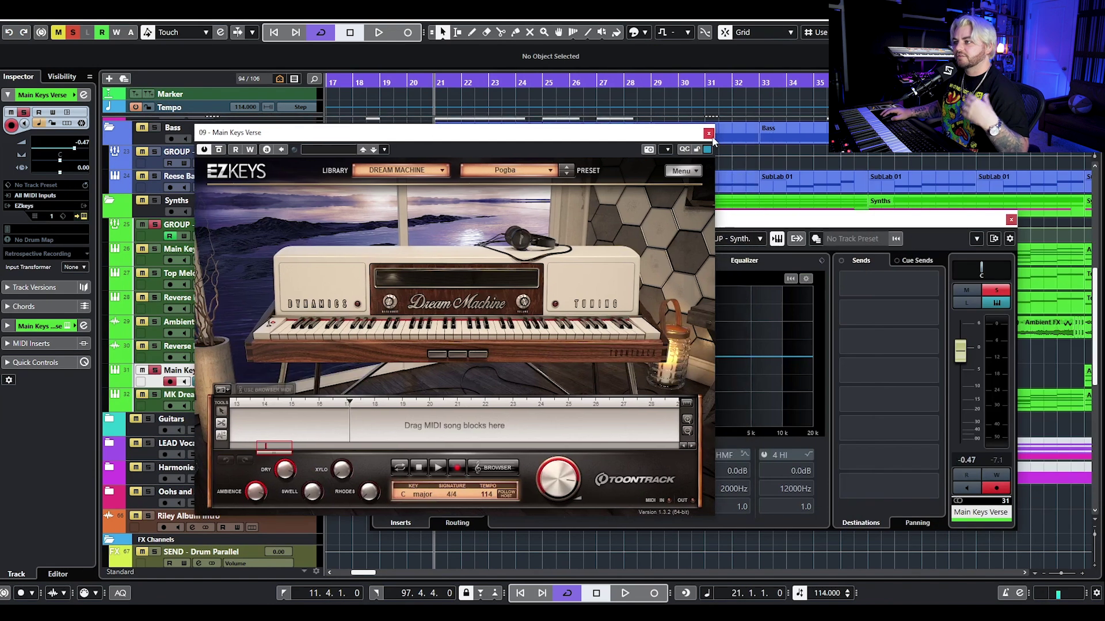
left_click(711, 131)
left_click(1011, 219)
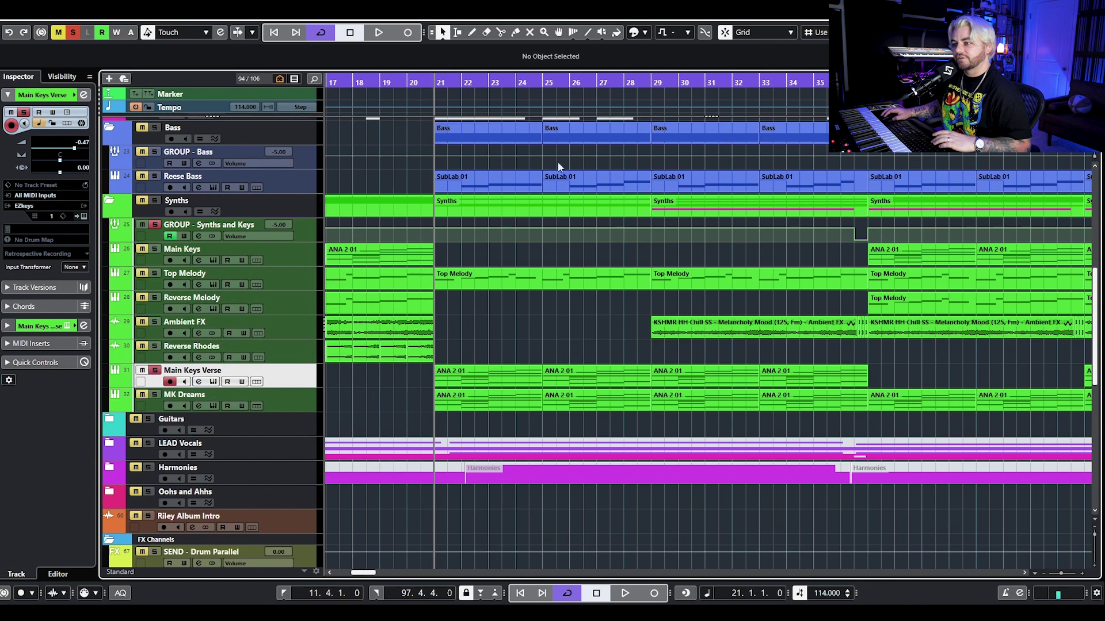
key("space")
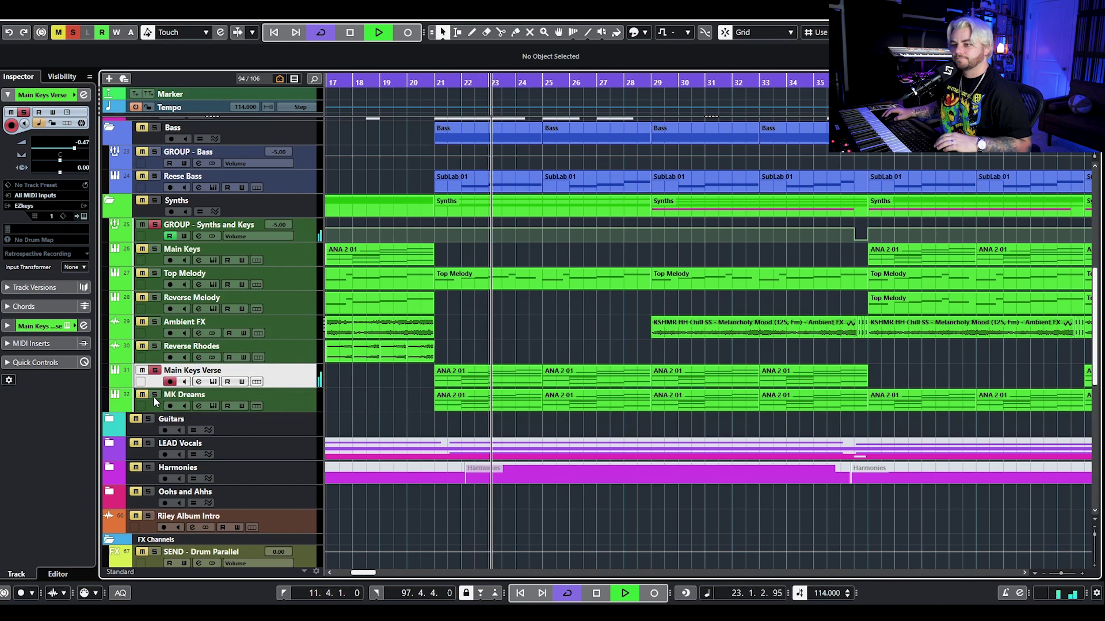
key("space")
Solo MK Dreams instead of Main Keys Verse and play it from bar 21 with its EZkeys instrument on view.
left_click(158, 371)
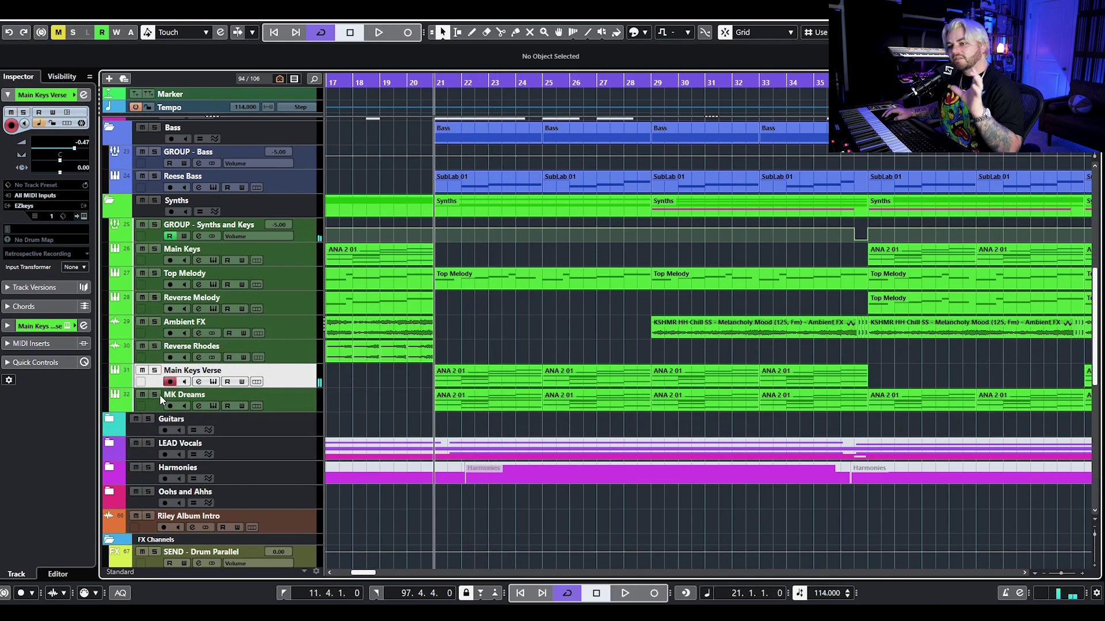
left_click(159, 394)
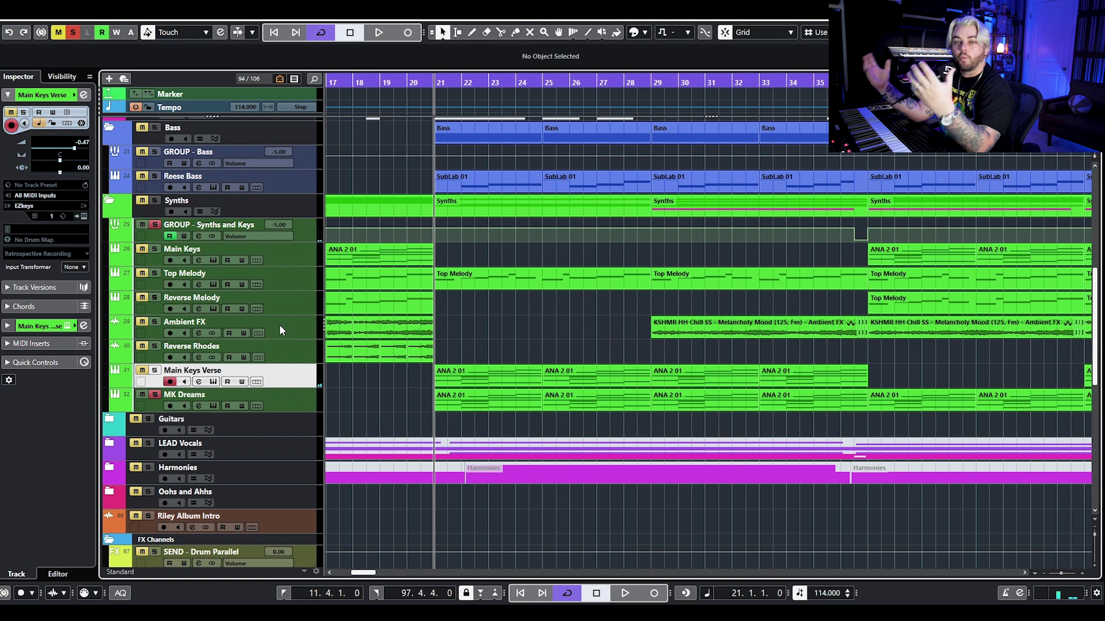
left_click(199, 406)
left_click(198, 405)
left_click(212, 406)
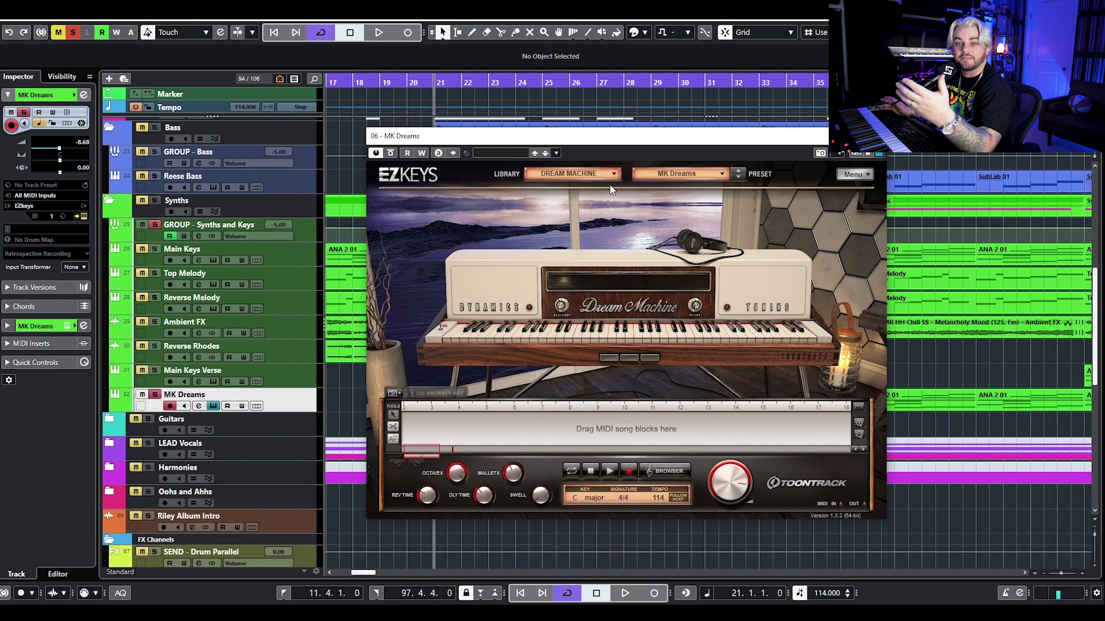
left_click(682, 174)
left_click(703, 144)
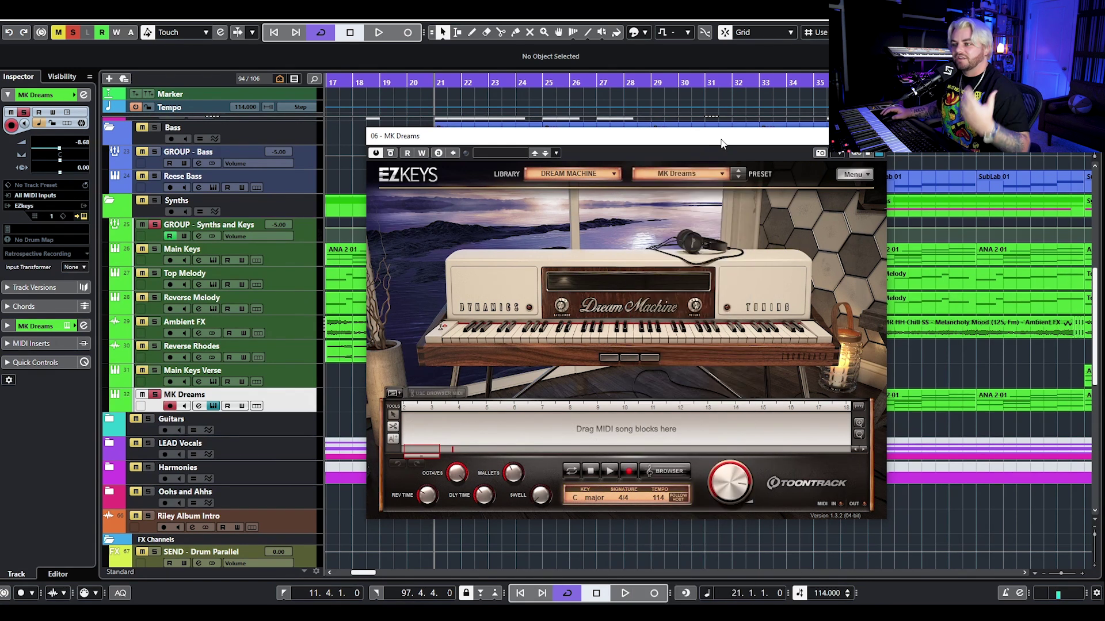
key("space")
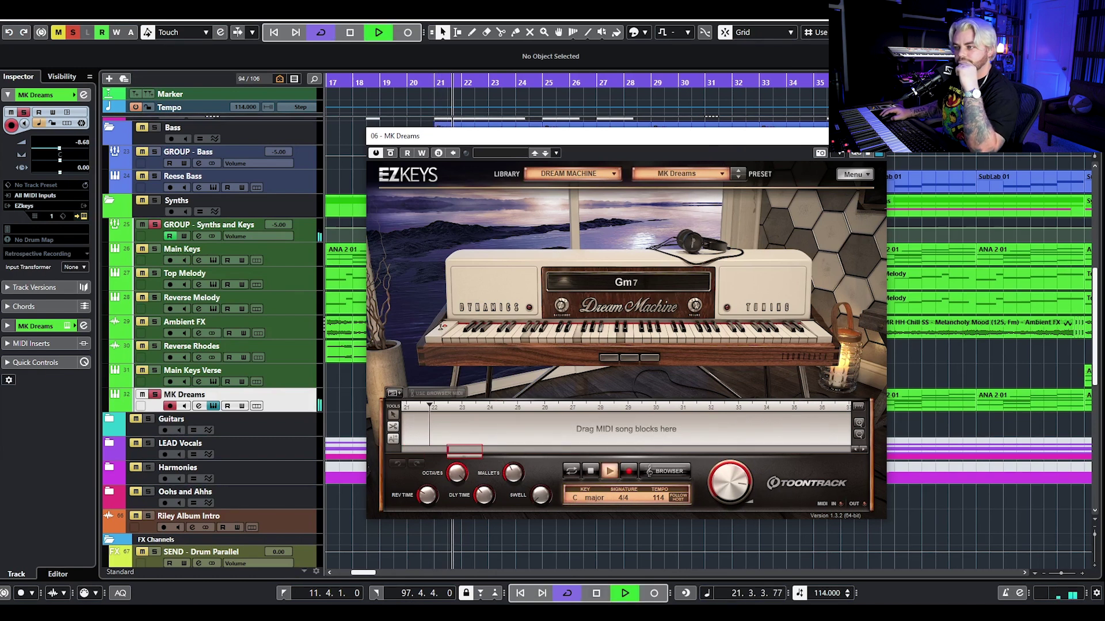
left_click(872, 135)
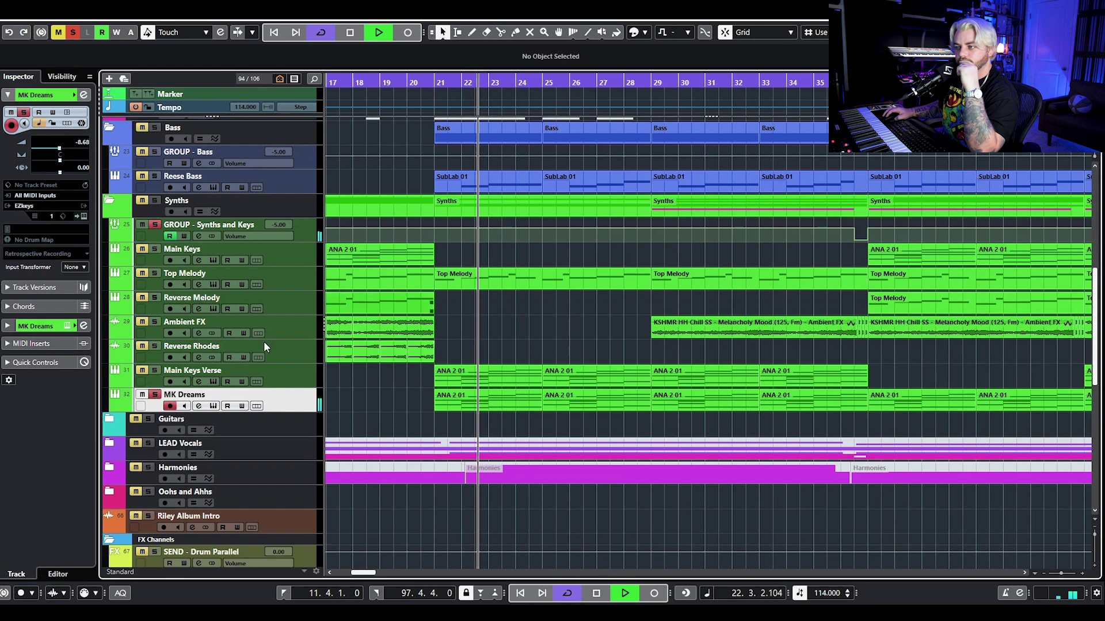
Add Main Keys Verse and Top Melody to the solo during playback to hear the verse layers together, and stop.
left_click(153, 371)
left_click(153, 370)
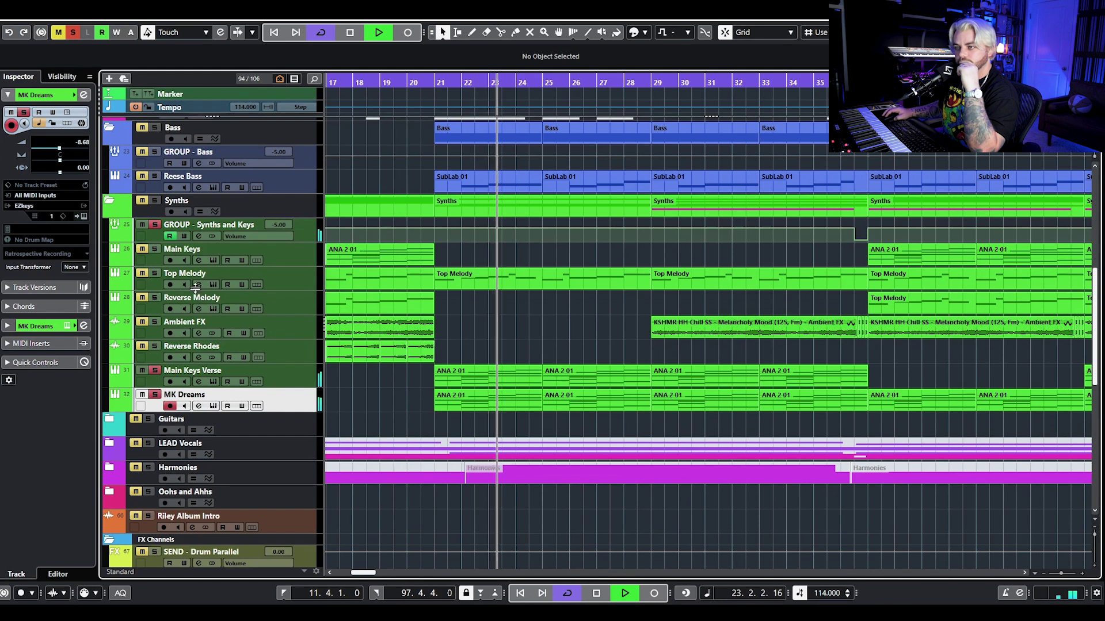
left_click(155, 274)
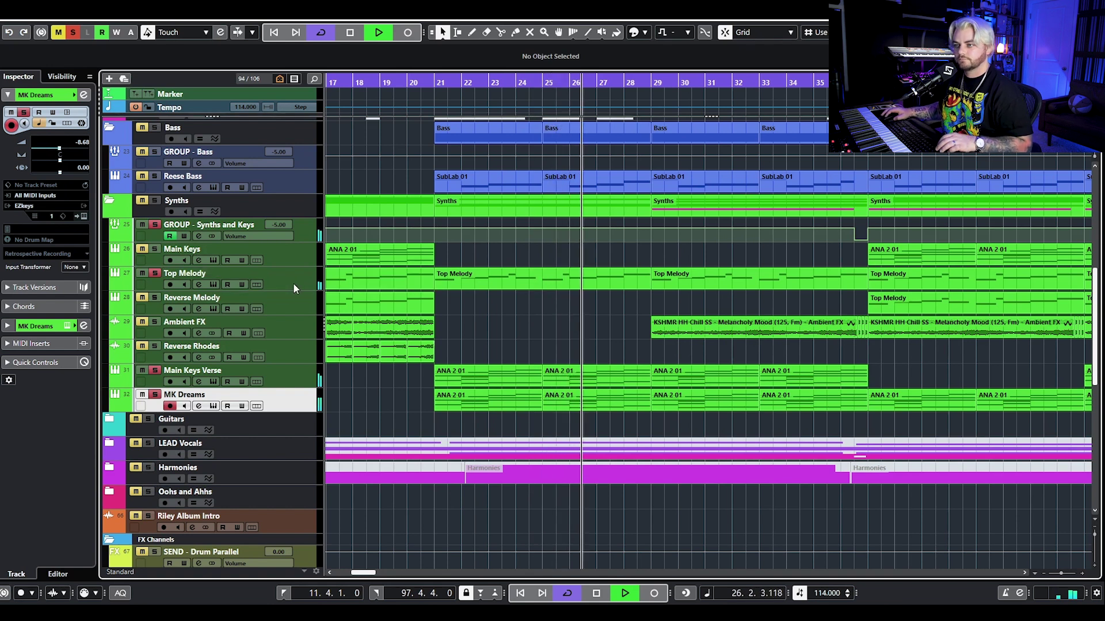
key("g")
key("g")
key("space")
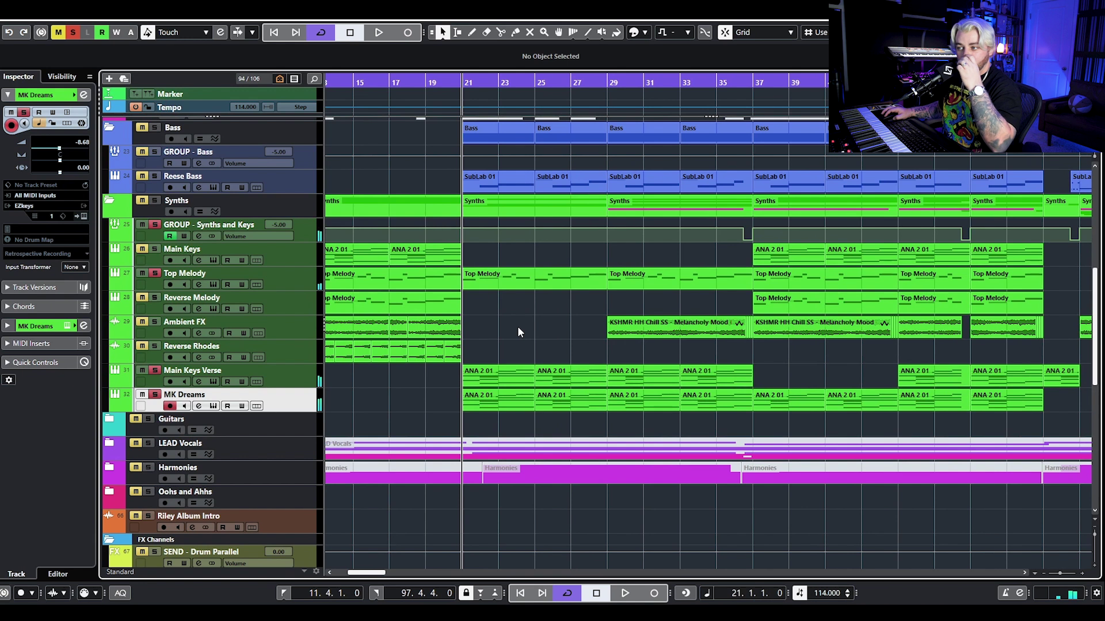
Inspect the Serum instrument on the soloed Reese Bass track and play the bass part from bar 21.
scroll(482, 302, "up", 4)
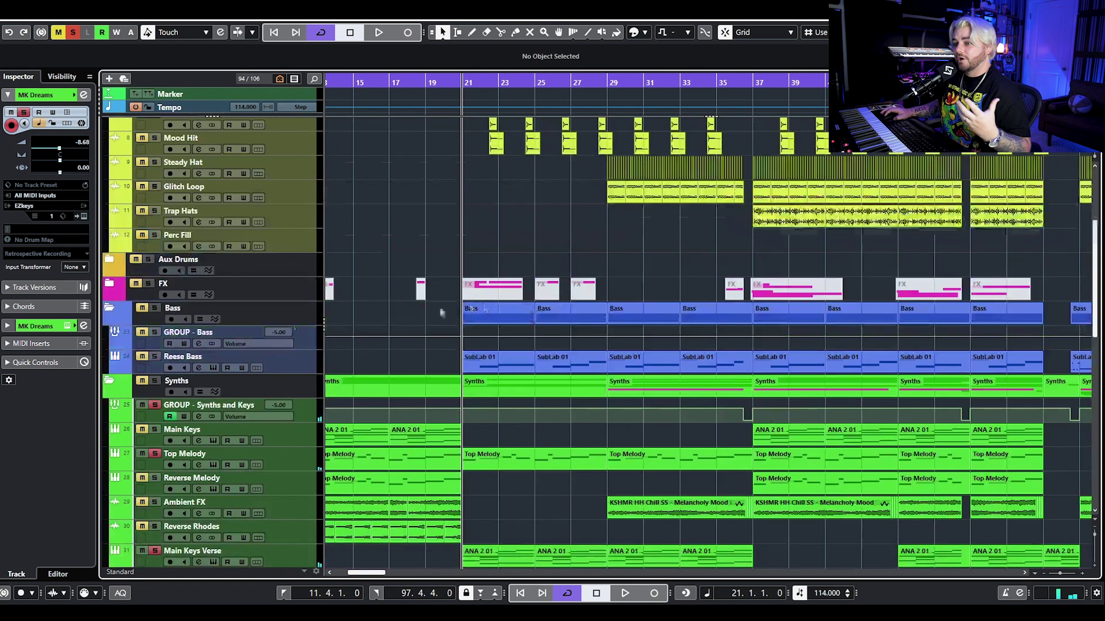
left_click(224, 362)
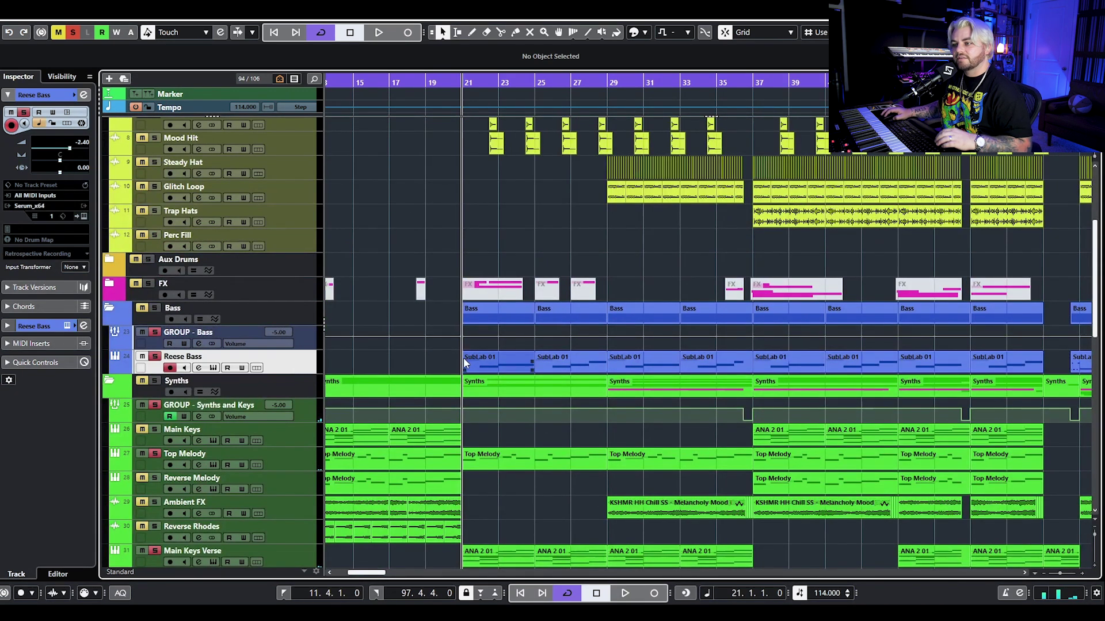
key("e")
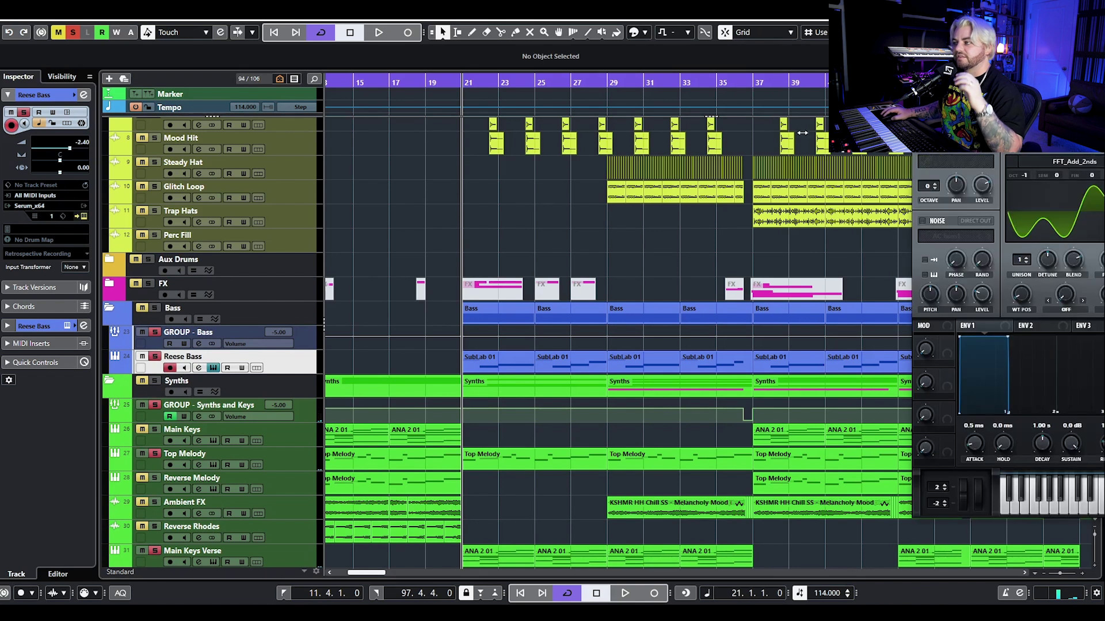
left_click_drag(1022, 129, 401, 130)
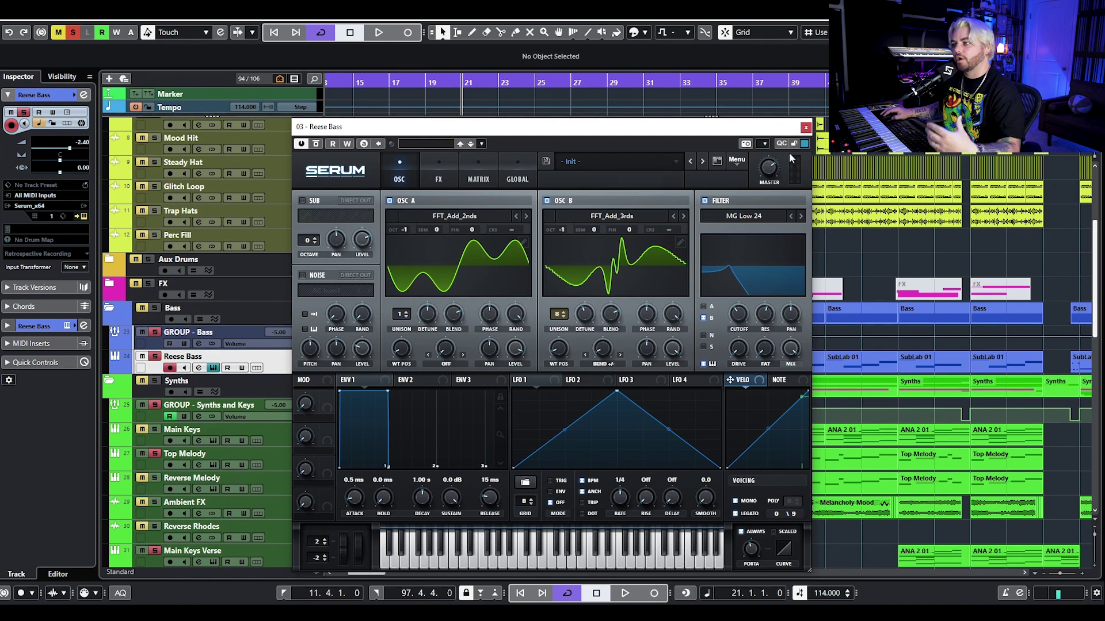
left_click(805, 128)
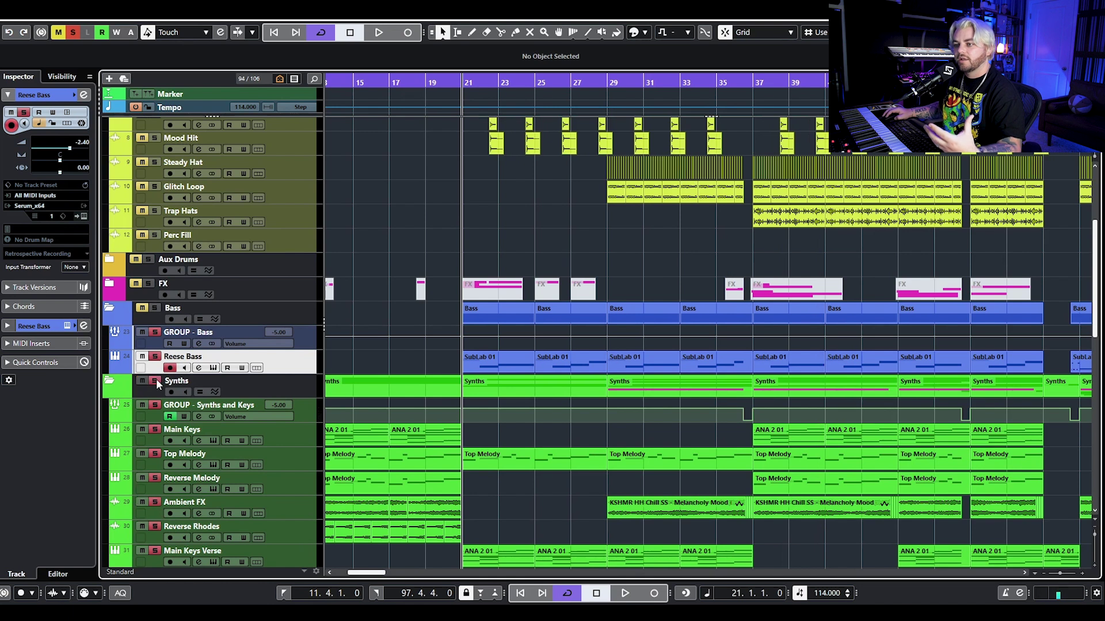
key("space")
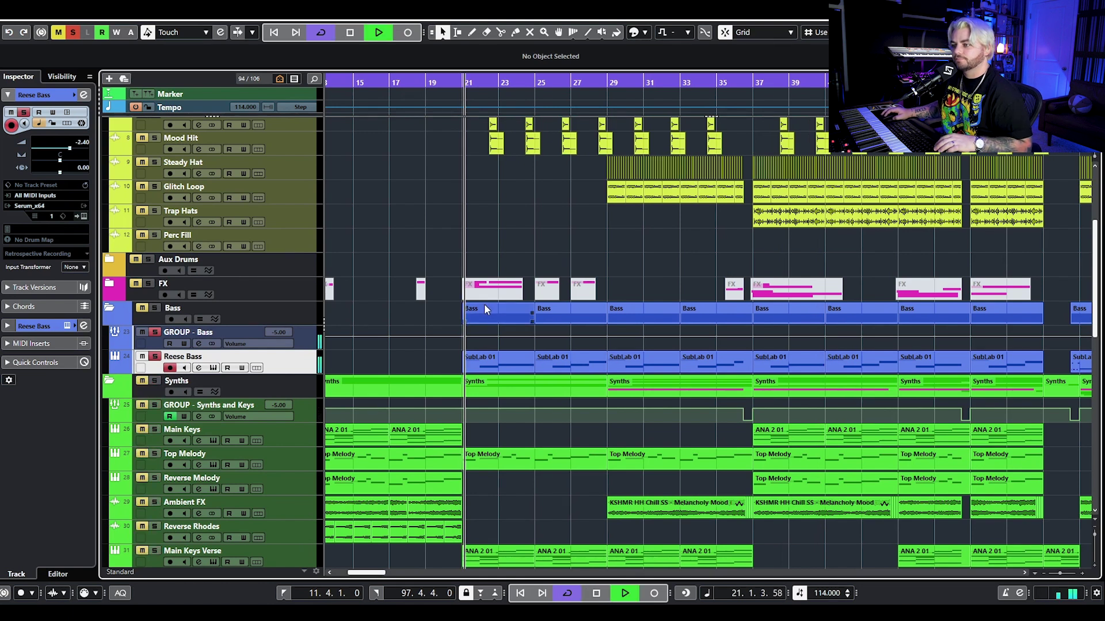
Stop playback and inspect the Kickstart 2 insert from the Reese Bass channel settings.
left_click(199, 369)
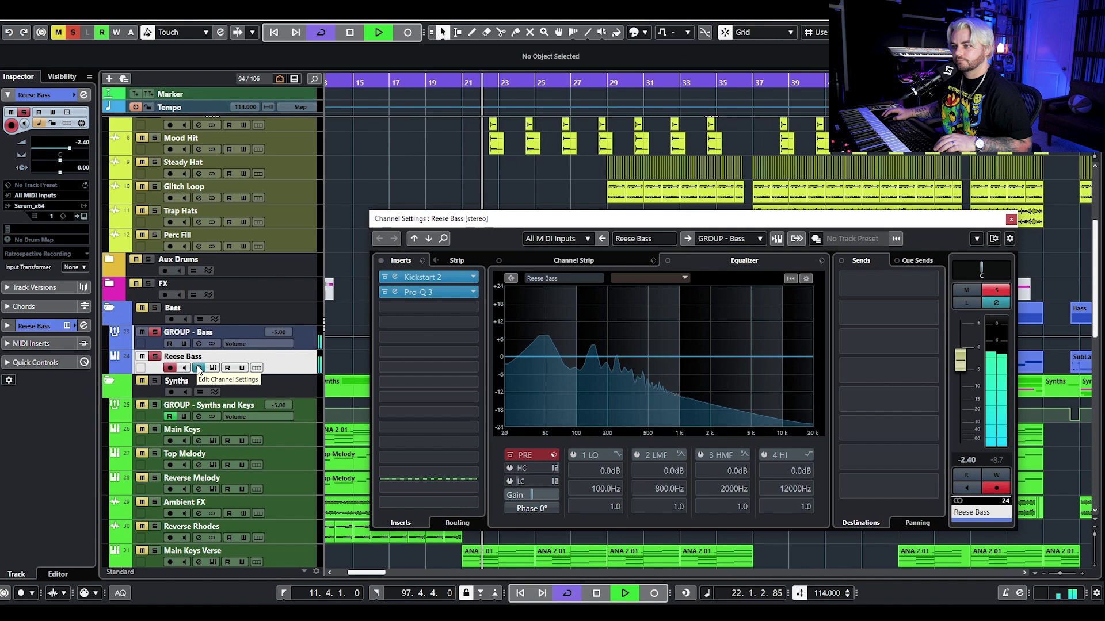
key("space")
left_click(434, 278)
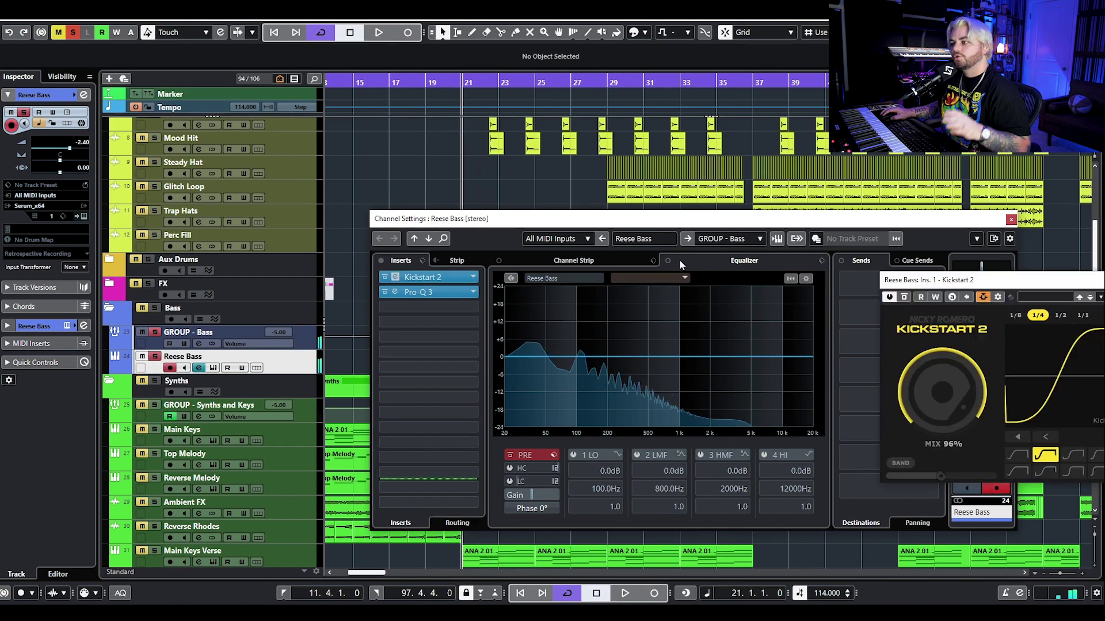
left_click_drag(1059, 283, 665, 269)
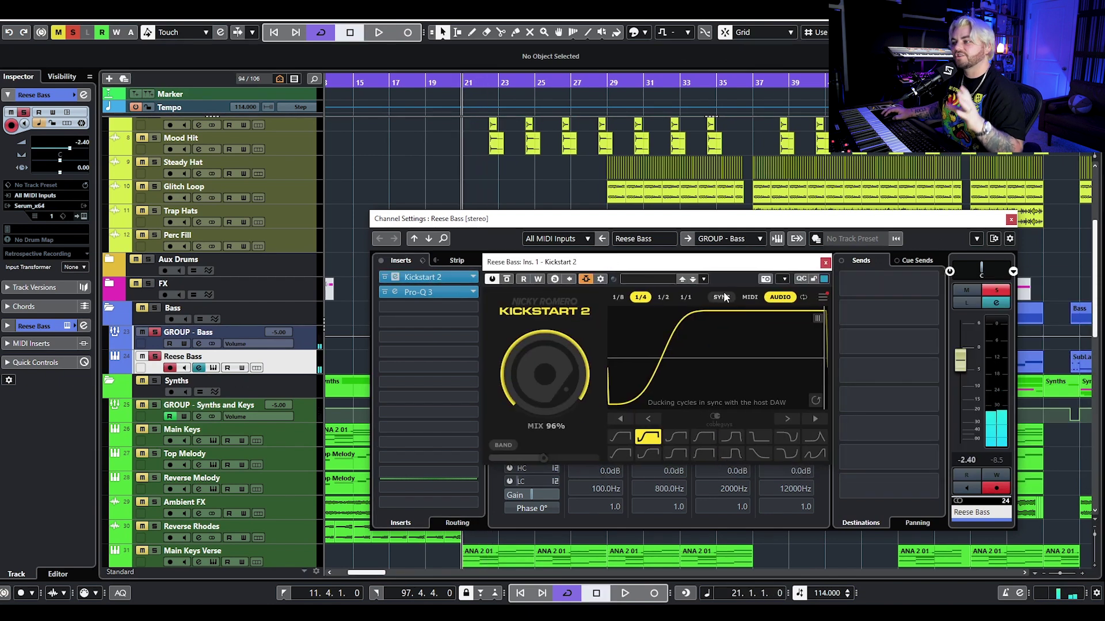
left_click(825, 263)
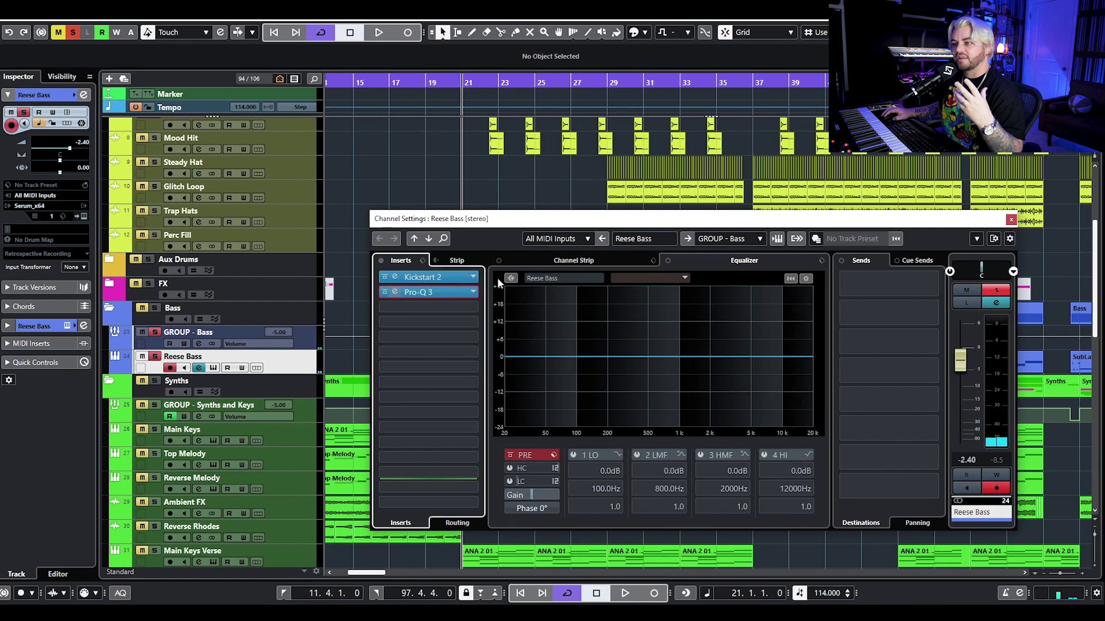
Inspect the Pro-Q 3 insert on the Reese Bass channel and close the channel settings.
left_click(428, 292)
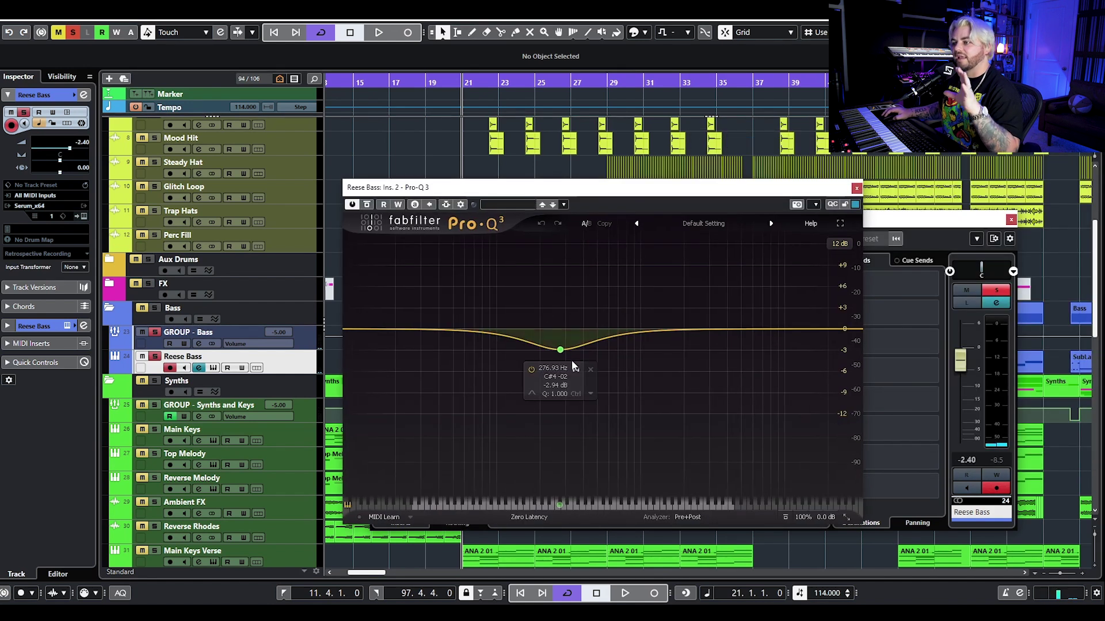
left_click(856, 187)
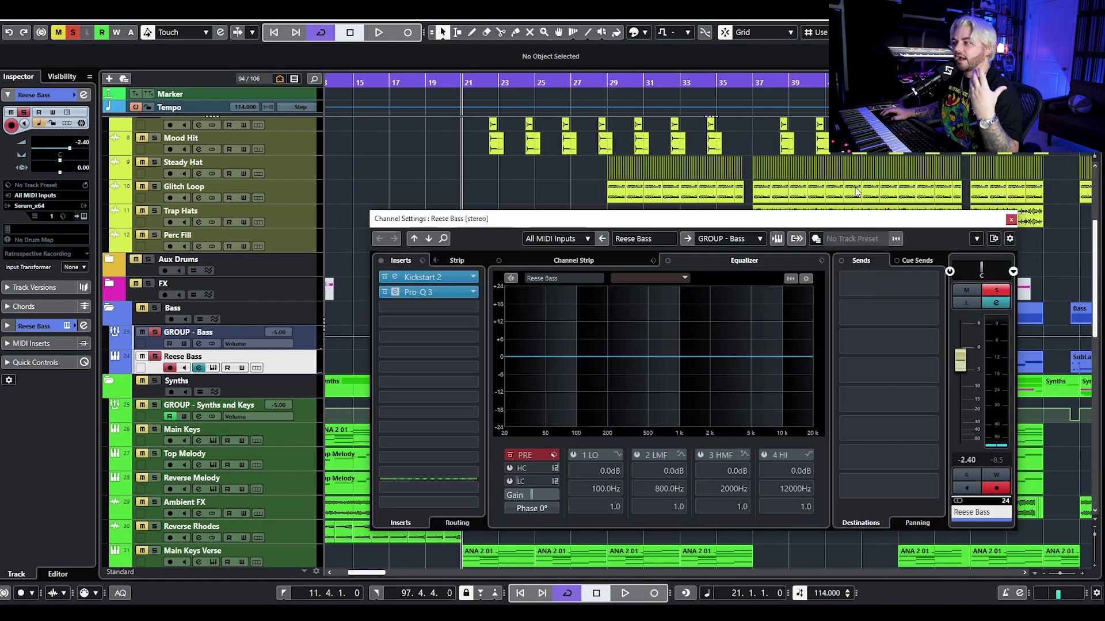
left_click(1011, 220)
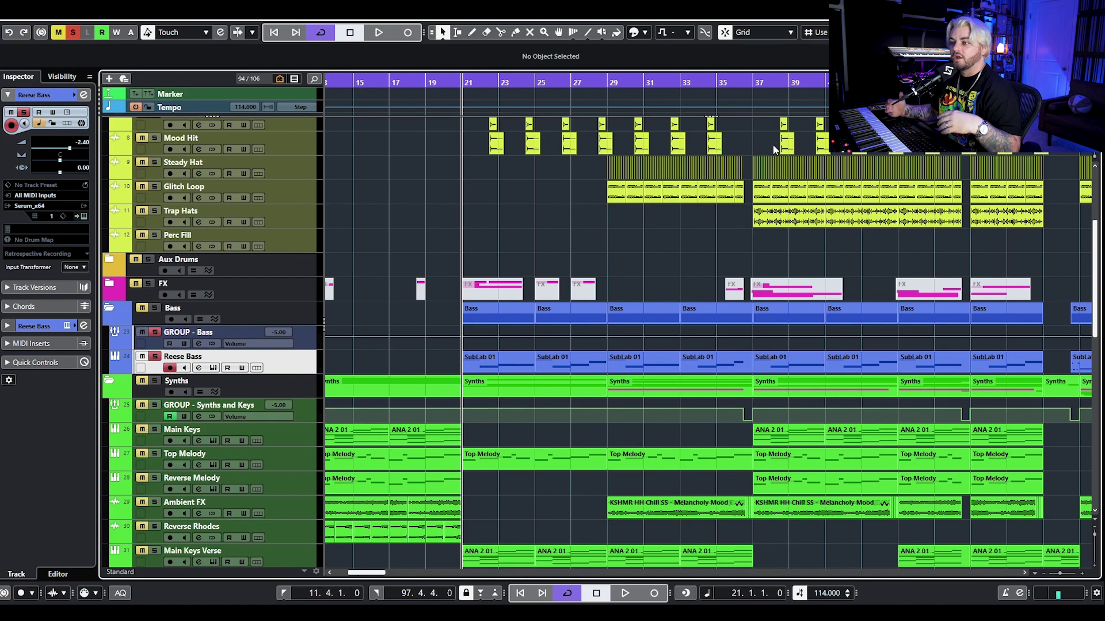
Solo the synth and keys tracks together with Reese Bass, play them from bar 21, and stop.
scroll(757, 333, "down", 3)
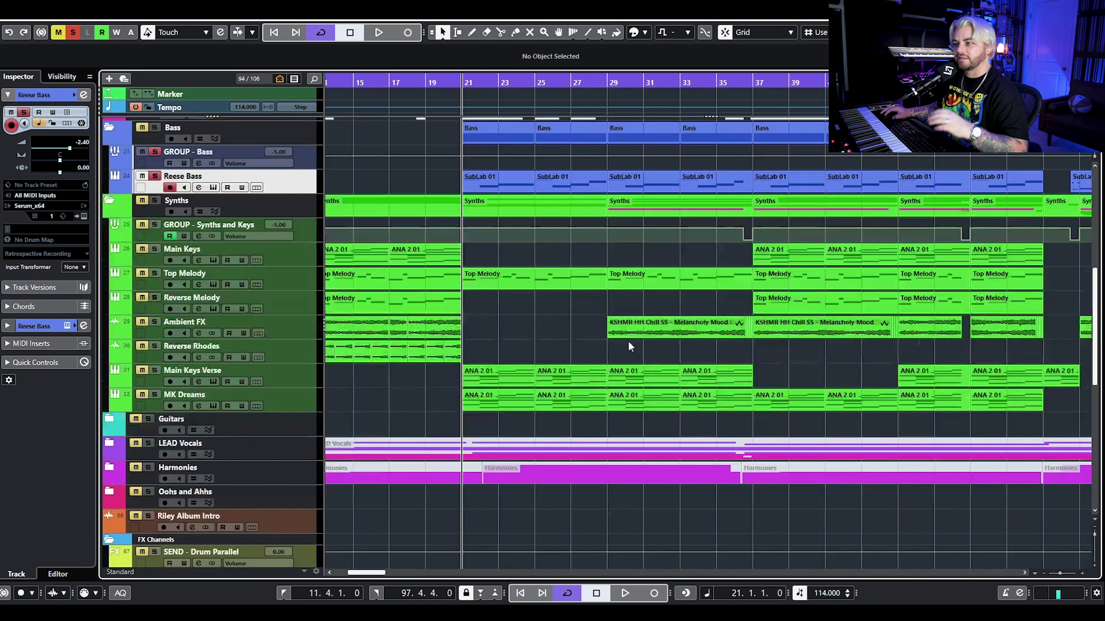
scroll(637, 253, "up", 3)
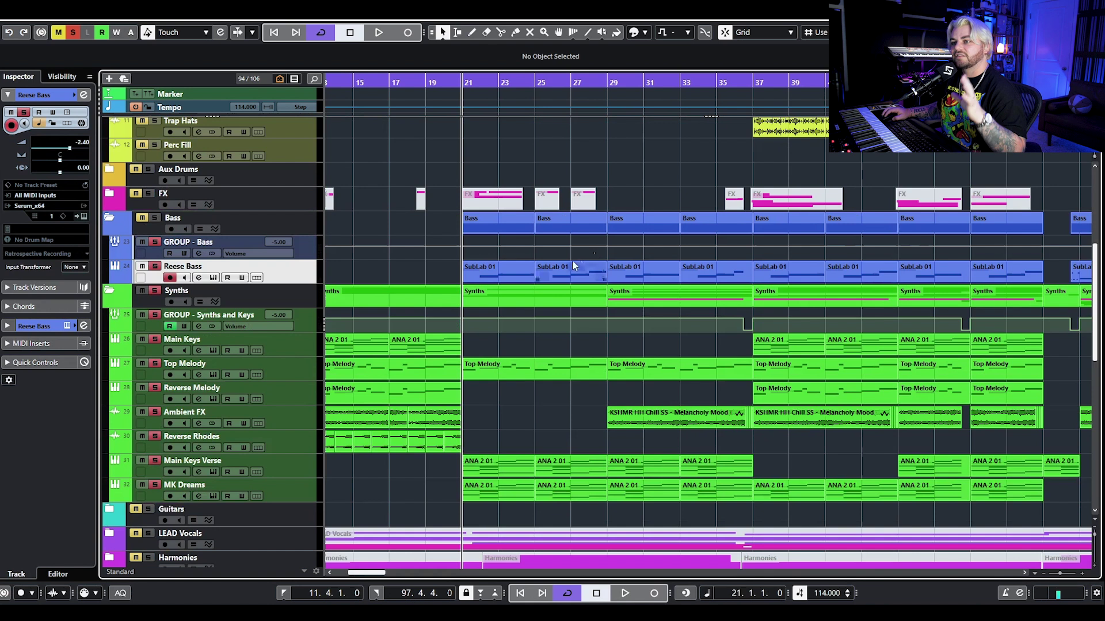
key("space")
scroll(551, 257, "down", 1)
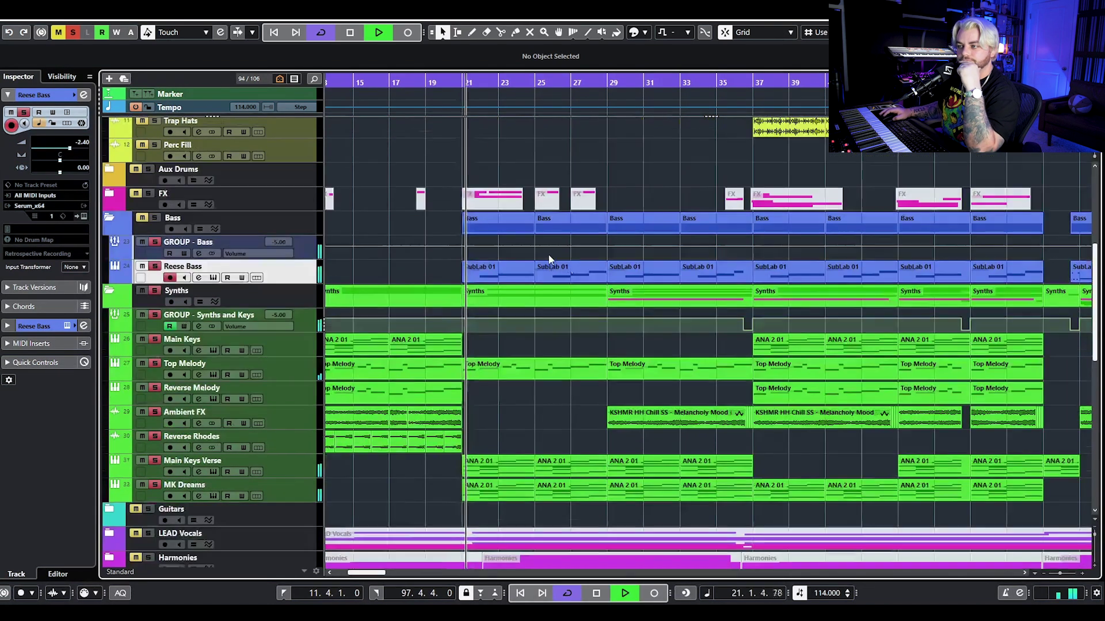
scroll(581, 240, "up", 1)
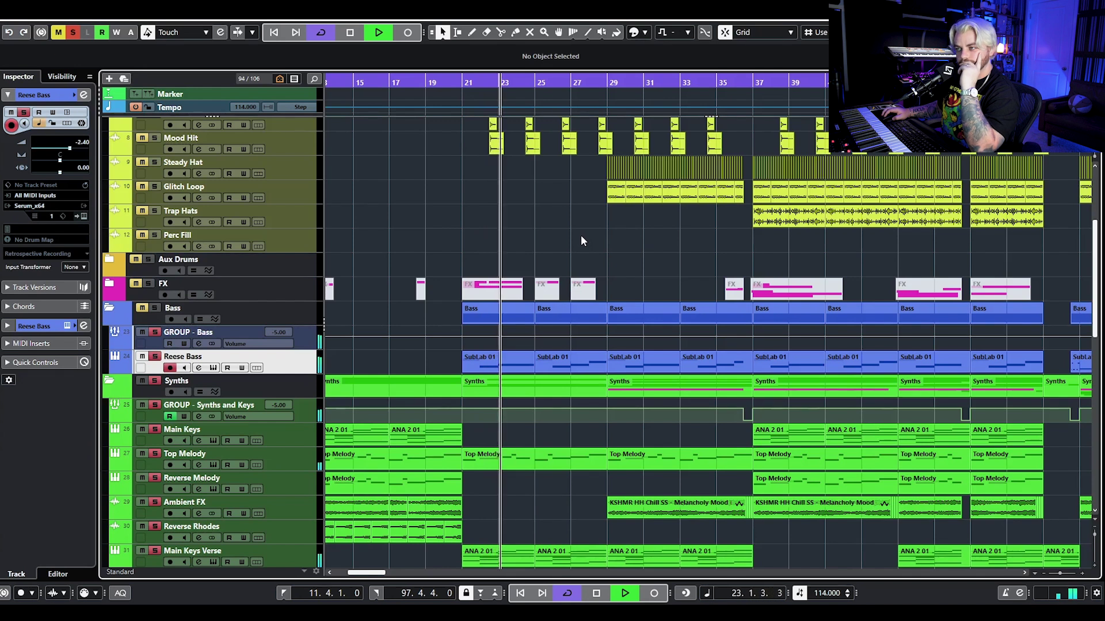
scroll(581, 236, "up", 2)
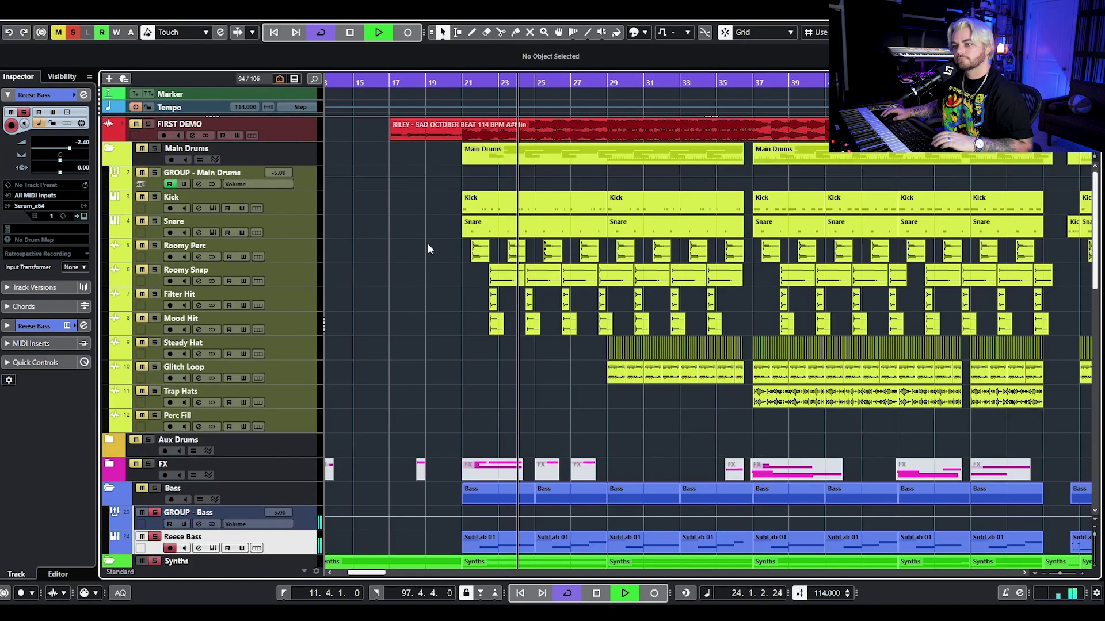
key("space")
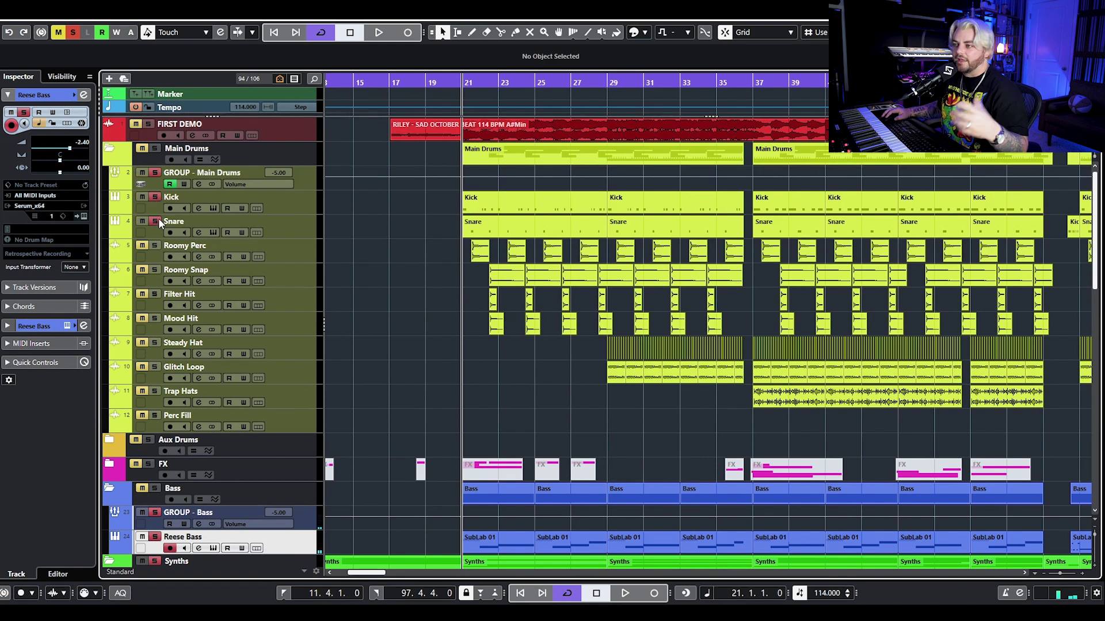
Play the soloed Kick and Snare together with the bass and synths from bar 21.
left_click(309, 213)
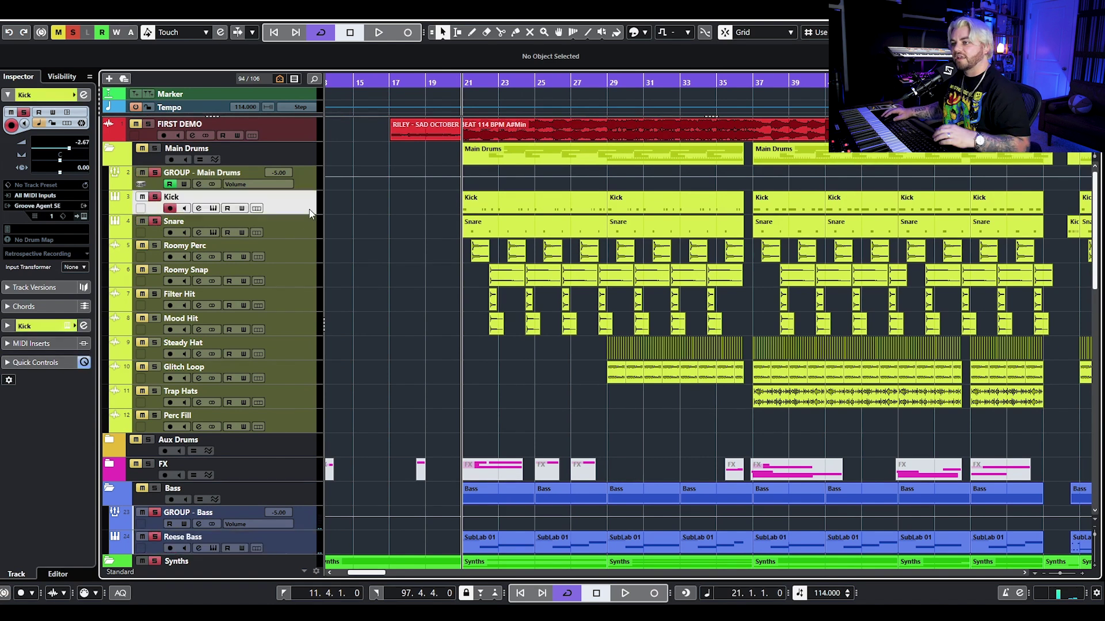
scroll(435, 305, "up", 3)
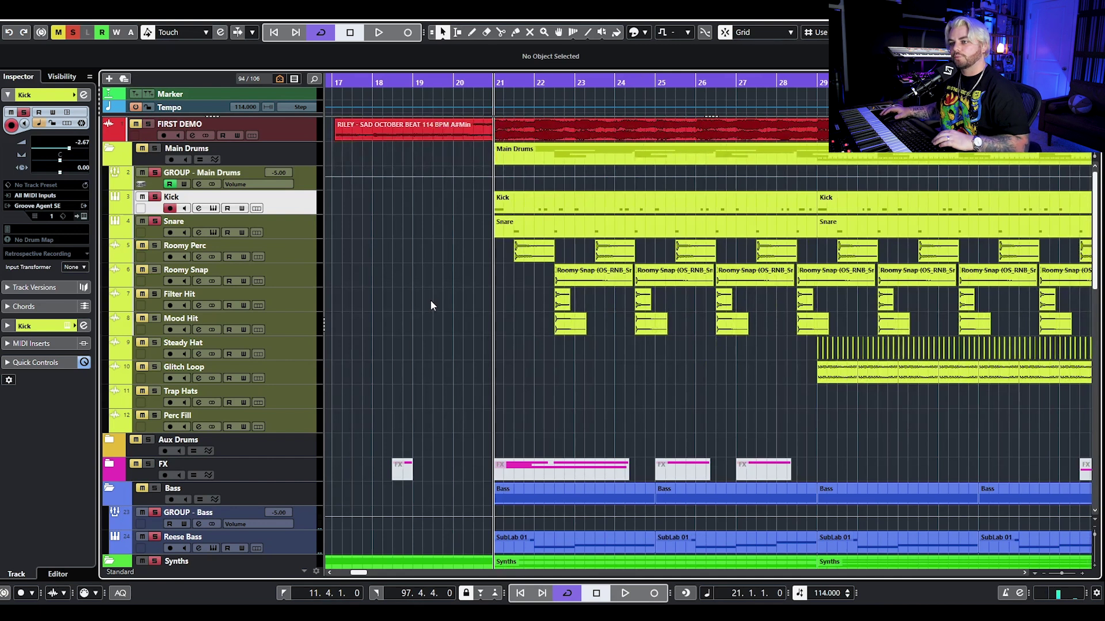
key("space")
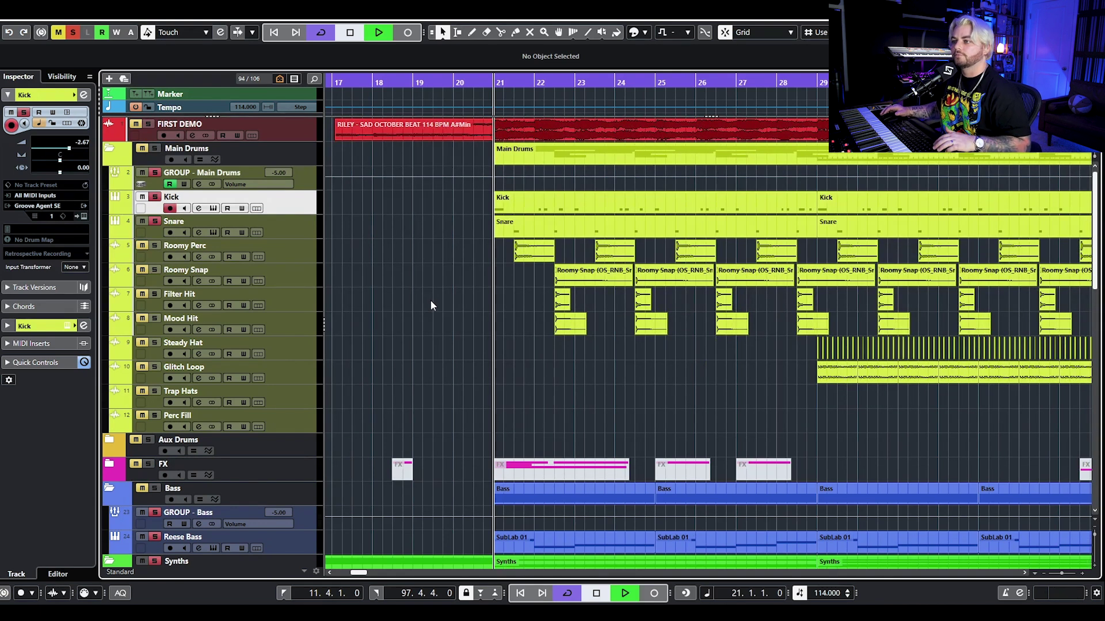
key("g")
key("g")
key("Up")
scroll(509, 250, "right", 2)
scroll(410, 251, "up", 1)
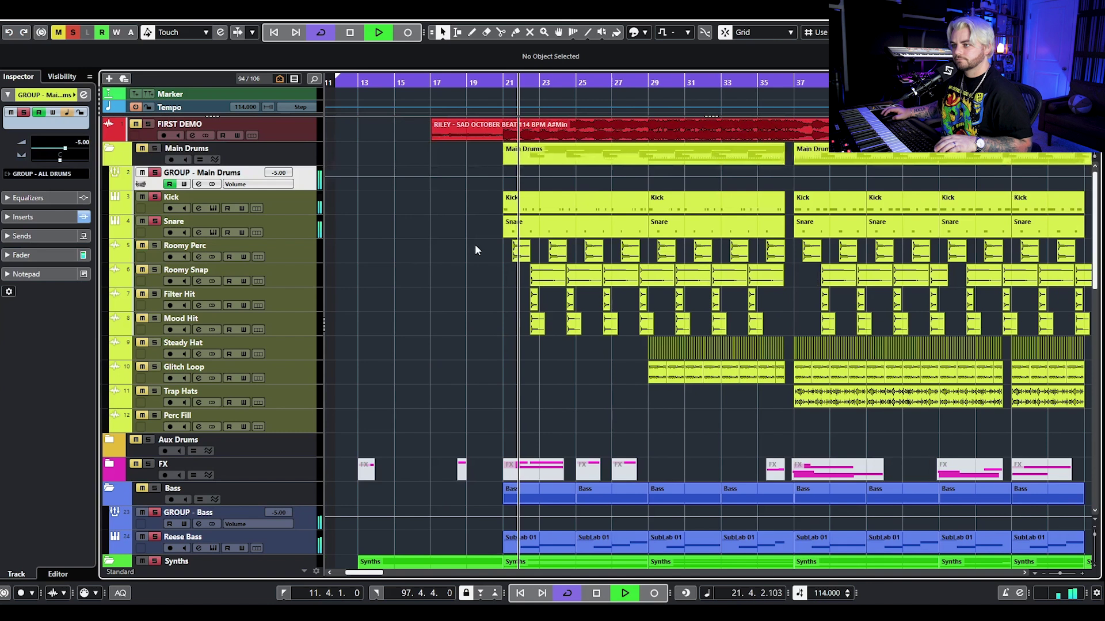
scroll(513, 246, "up", 1)
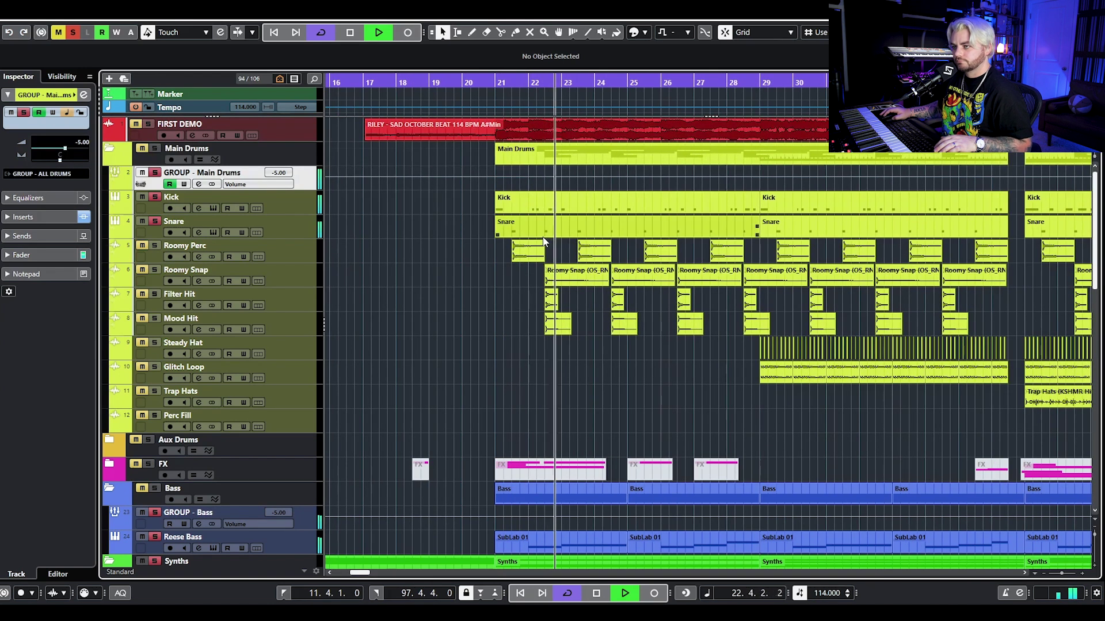
scroll(572, 219, "down", 4)
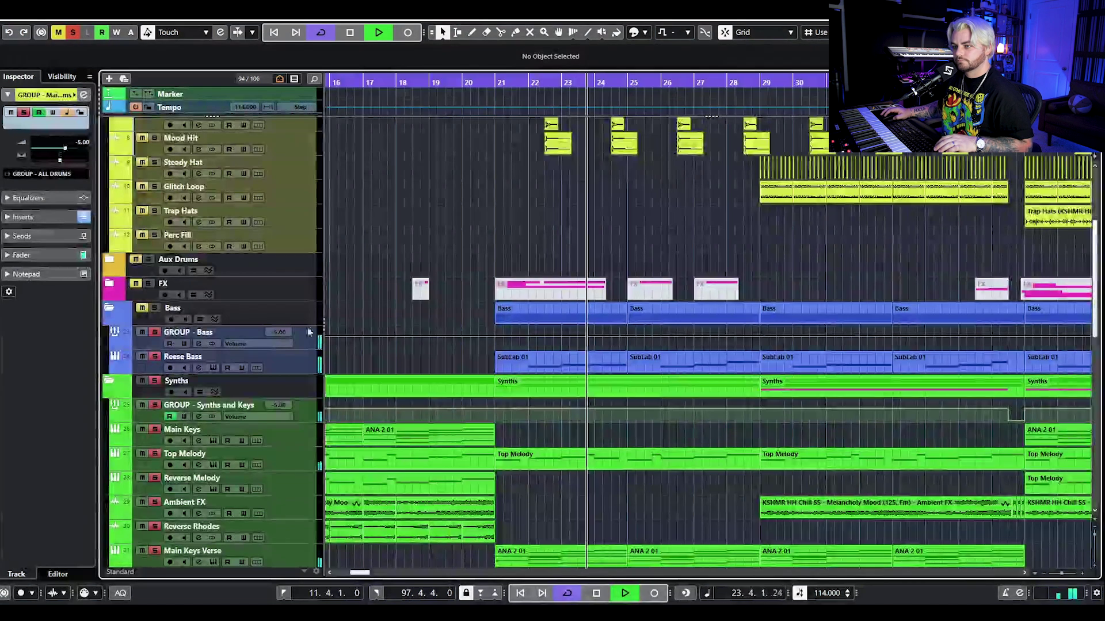
Check the Reese Bass channel settings during playback, stop the song and close them.
left_click(199, 367)
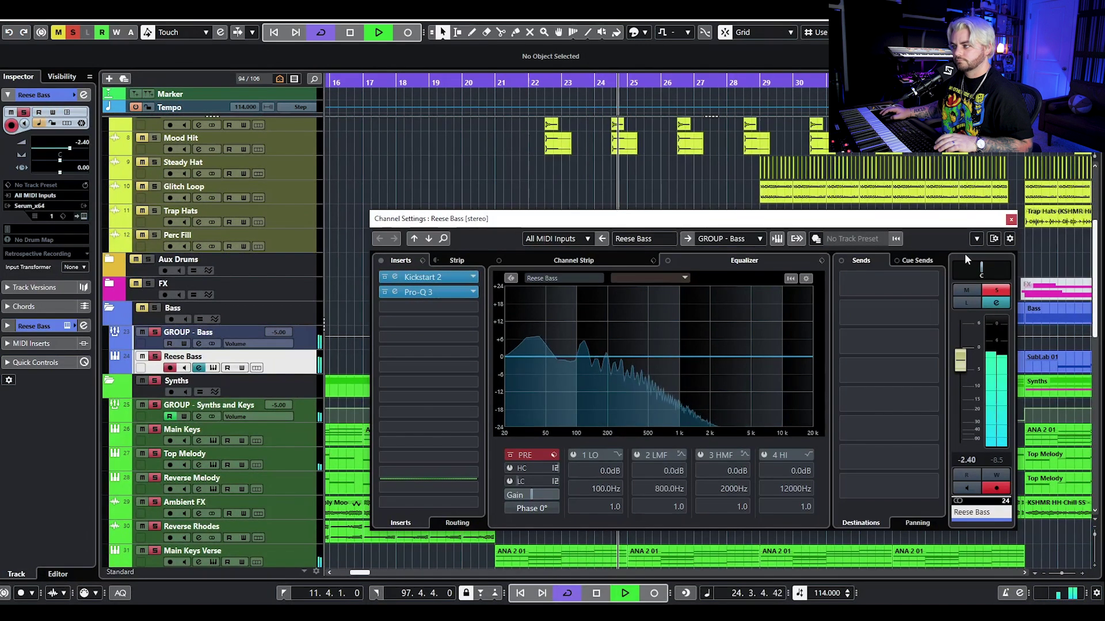
key("space")
left_click(1010, 219)
Inspect the Kickstart 2 insert on GROUP - Synths and Keys while the song plays from bar 21, and stop.
scroll(276, 187, "down", 6)
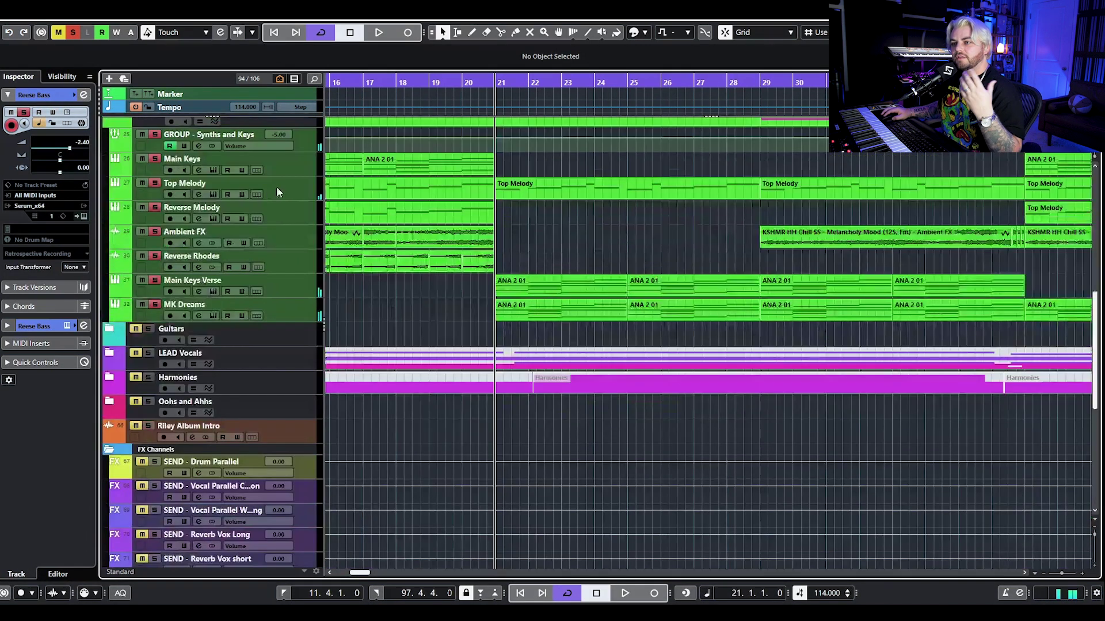
scroll(188, 305, "up", 4)
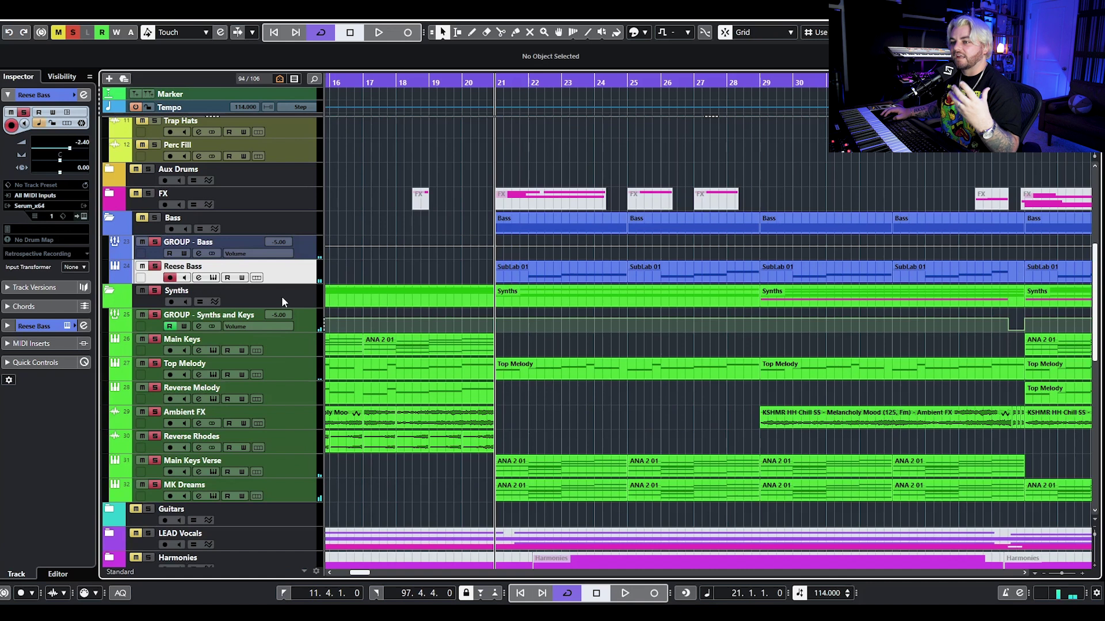
left_click(305, 329)
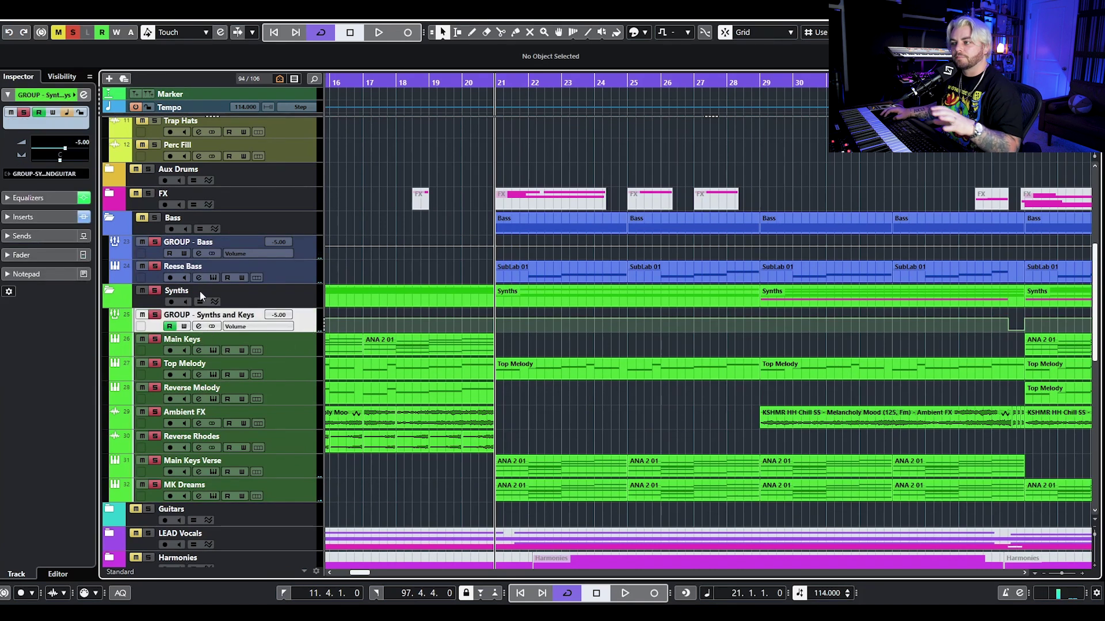
left_click(199, 328)
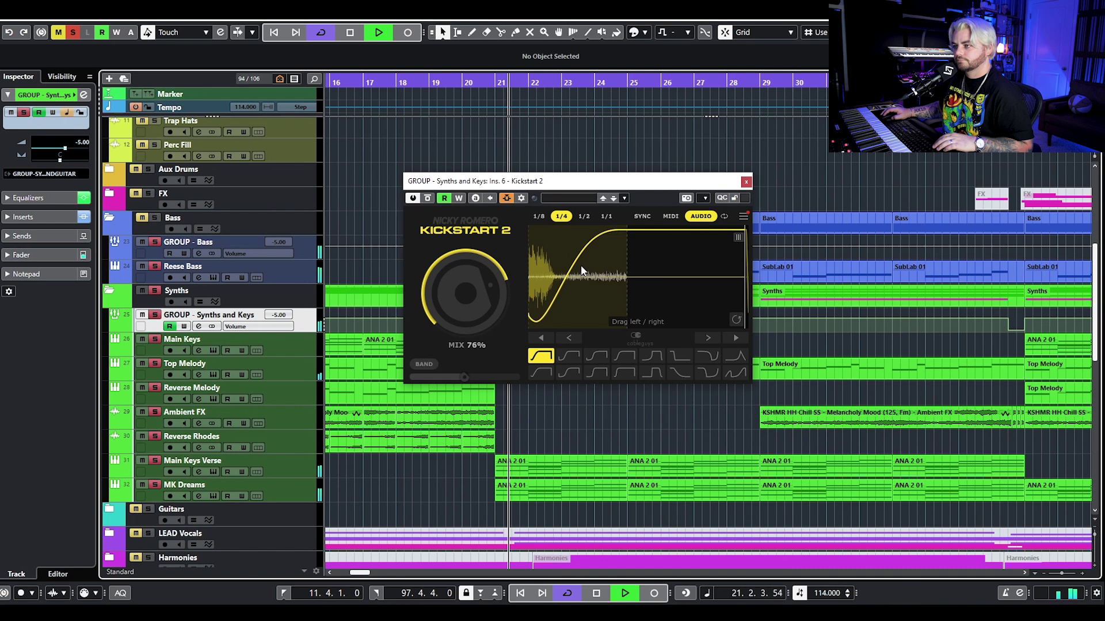
left_click(746, 182)
scroll(744, 184, "up", 5)
key("space")
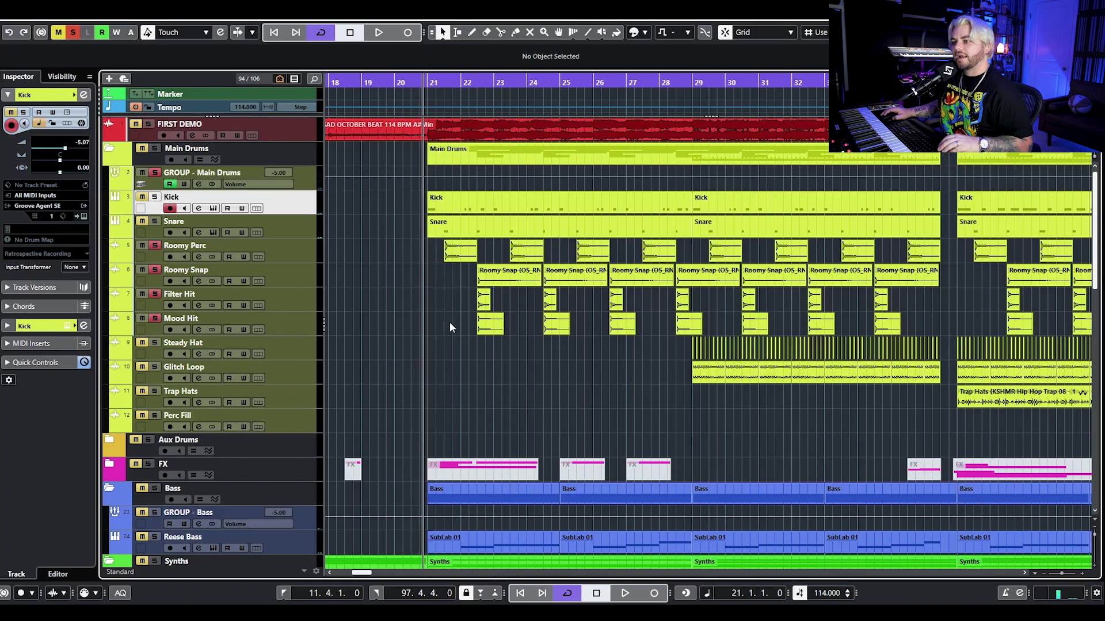
Play the soloed Roomy Perc, Roomy Snap, Filter Hit and Mood Hit from bar 21, add Snare to the solo, and stop.
scroll(449, 322, "up", 3)
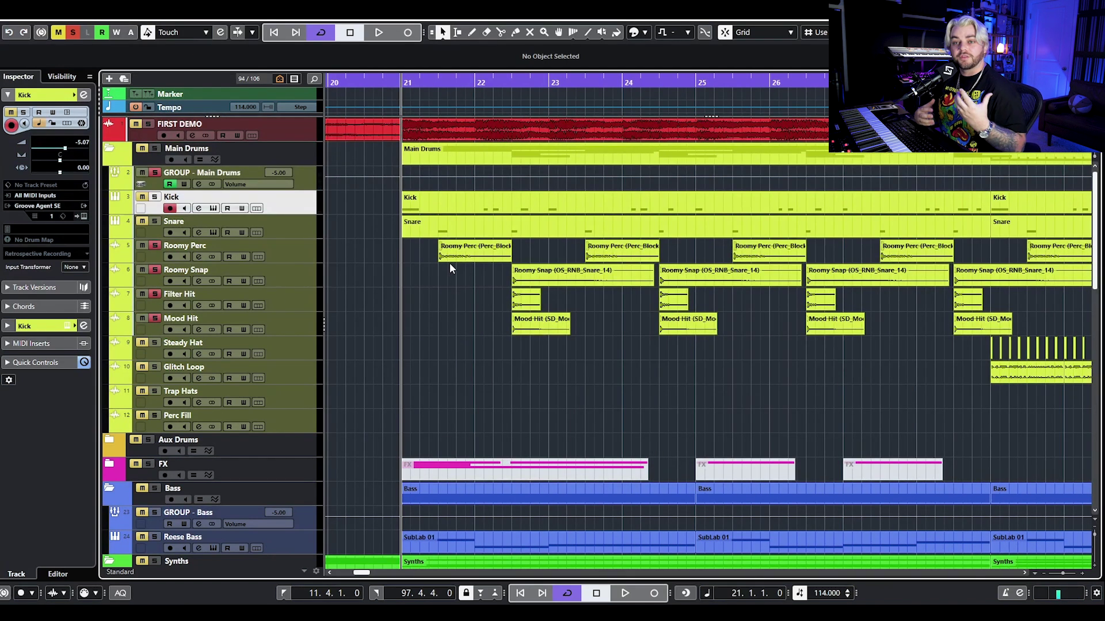
key("space")
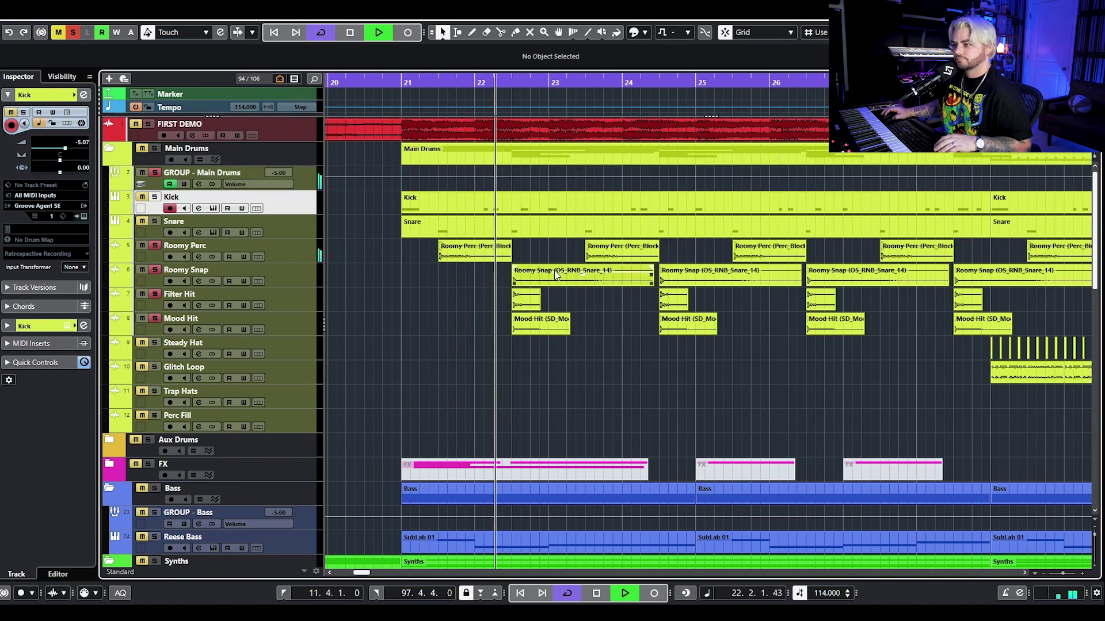
scroll(552, 275, "right", 2)
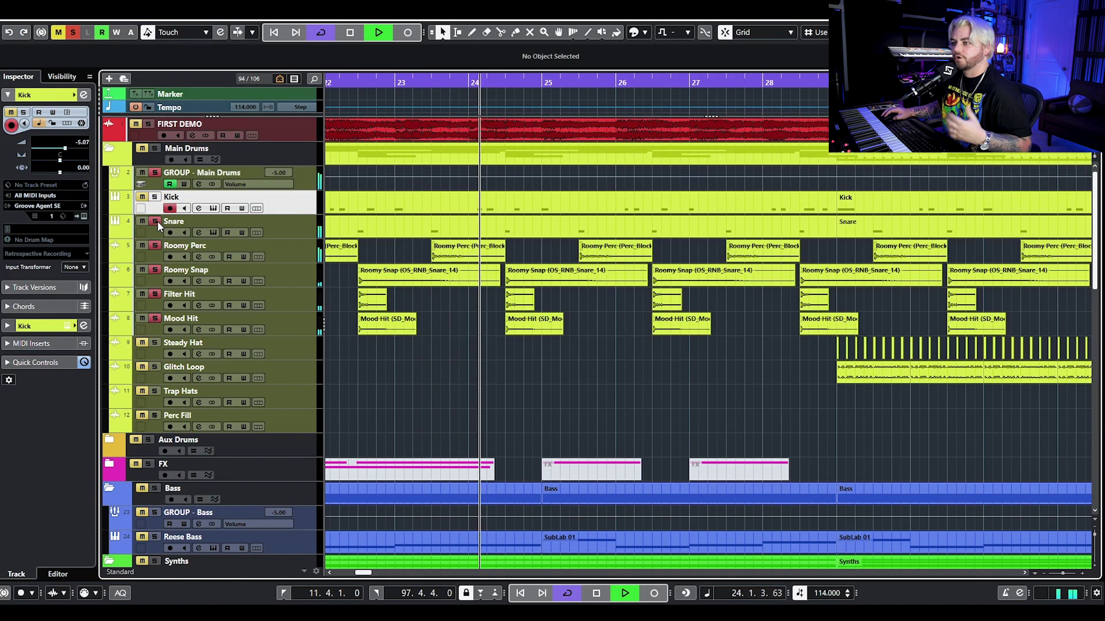
key("g")
key("space")
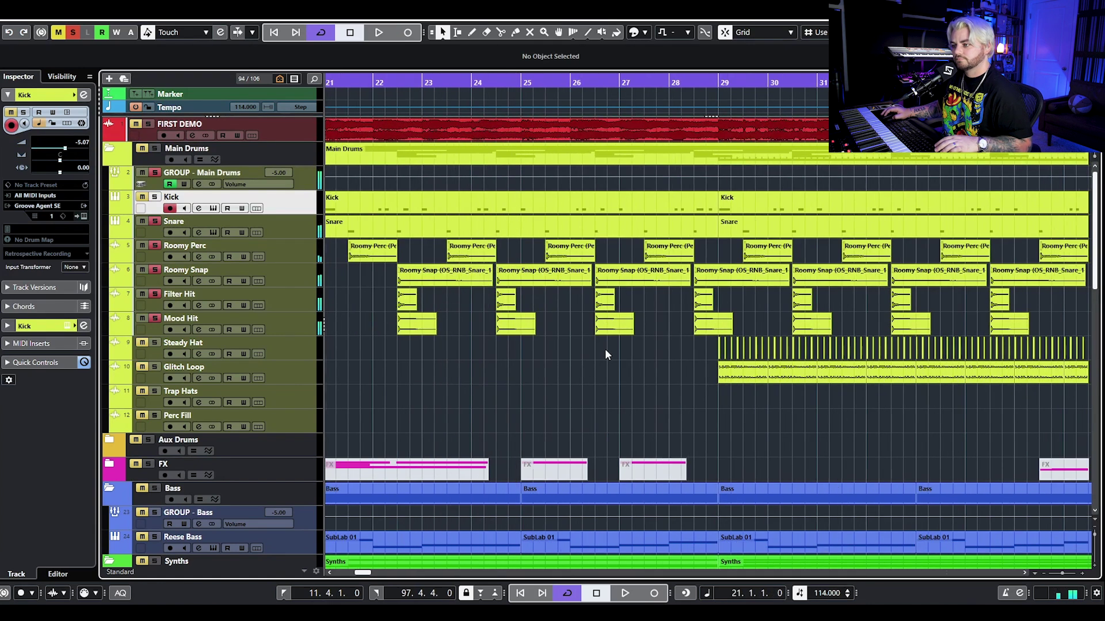
Clear all solos, play the full verse arrangement from around bar 21, and stop.
key("s")
scroll(593, 311, "left", 3)
scroll(558, 210, "down", 3)
scroll(558, 215, "down", 8)
scroll(556, 214, "up", 6)
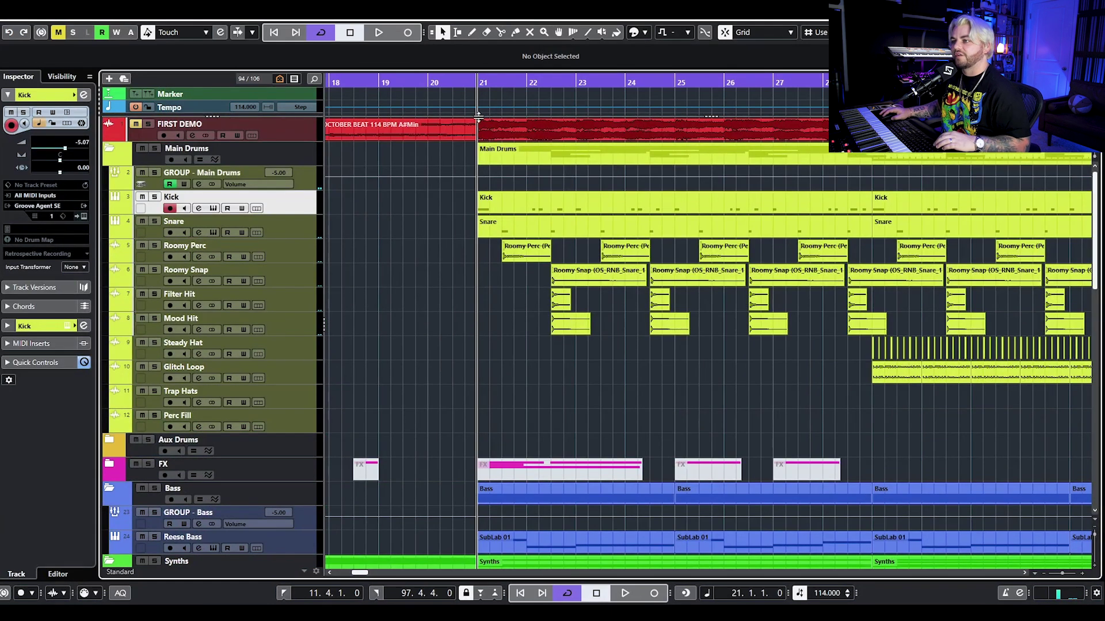
scroll(520, 305, "down", 2)
key("space")
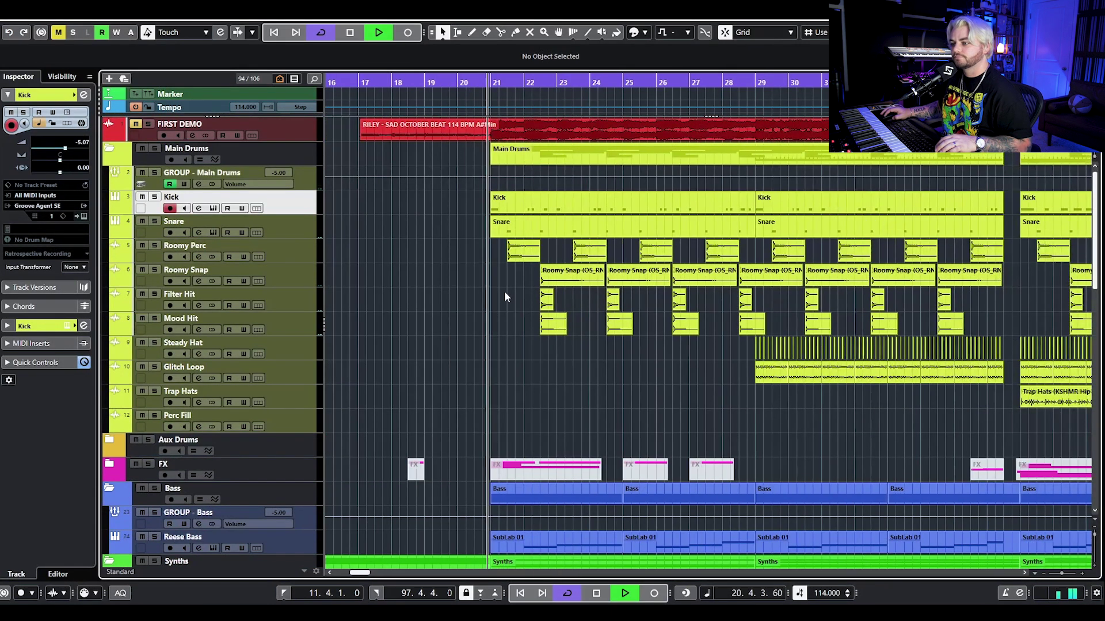
scroll(506, 298, "right", 2)
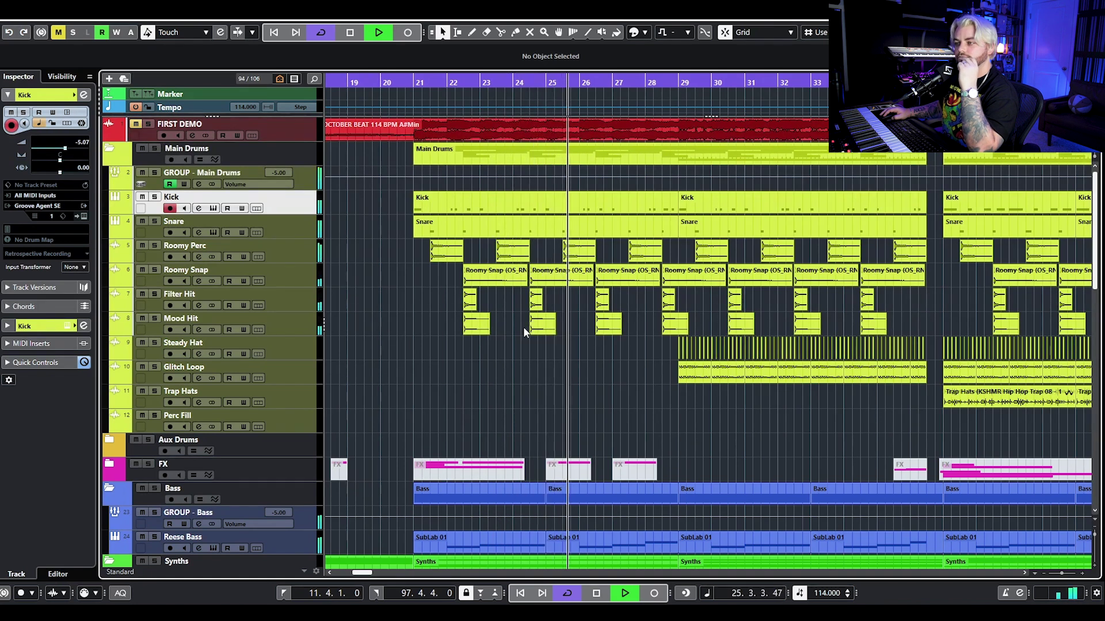
scroll(524, 327, "down", 2)
scroll(535, 327, "up", 2)
scroll(533, 327, "right", 1)
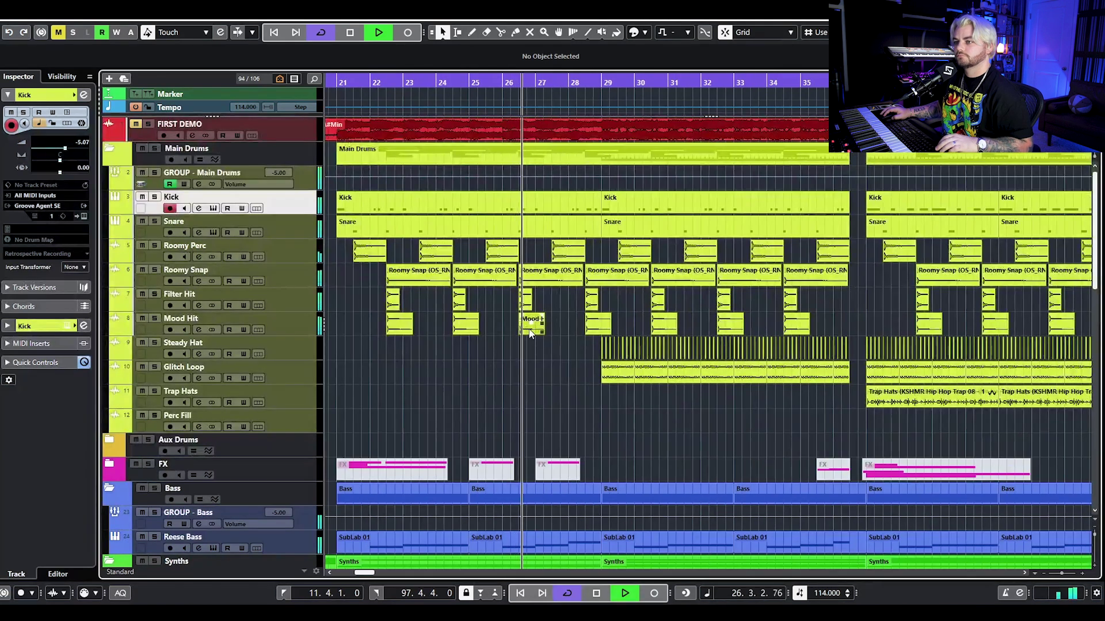
key("g")
key("g")
key("space")
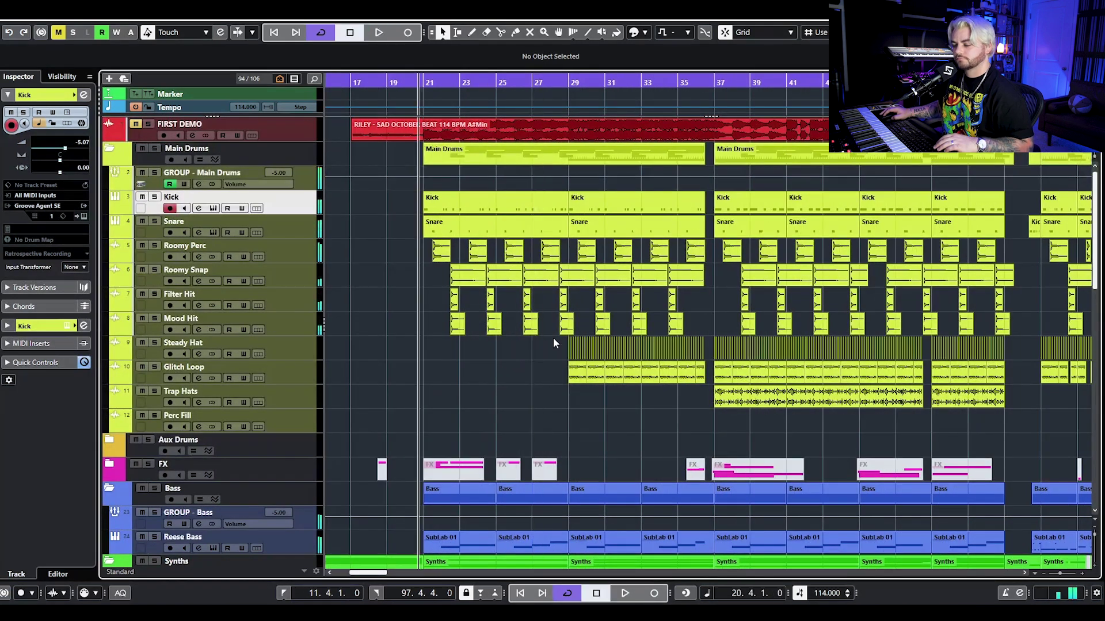
Solo Steady Hat and Glitch Loop and play them from bar 29.
scroll(553, 337, "down", 5)
left_click(568, 85)
scroll(622, 219, "up", 2)
left_click(154, 162)
left_click(154, 186)
key("space")
scroll(536, 239, "up", 3)
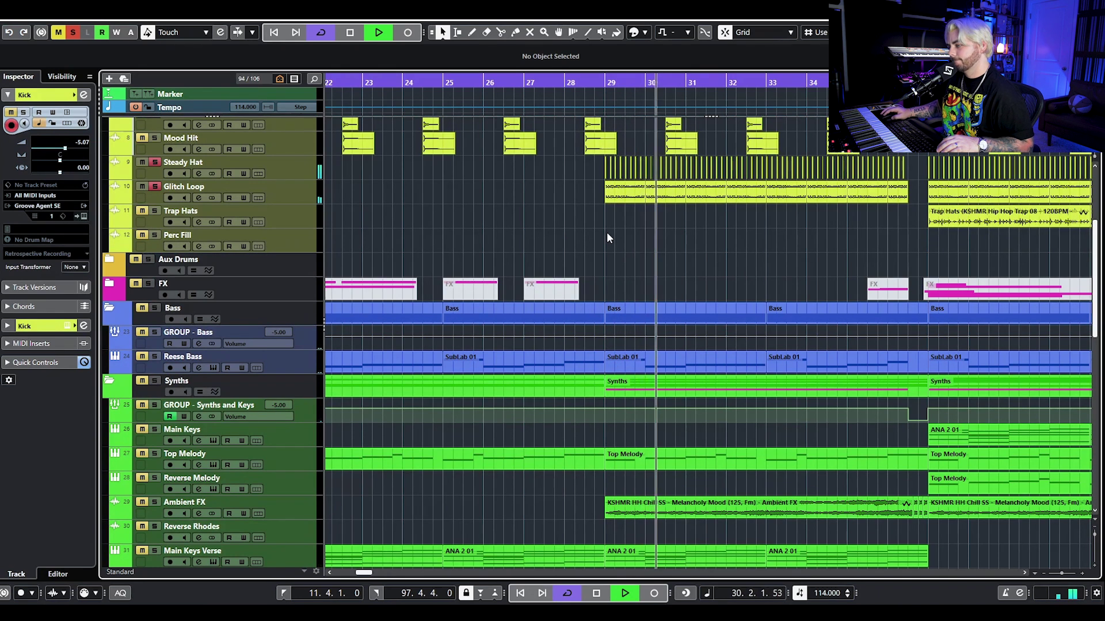
Remove Steady Hat and Glitch Loop from the solo and stop playback.
left_click(154, 162)
left_click(154, 186)
key("space")
left_click(155, 186)
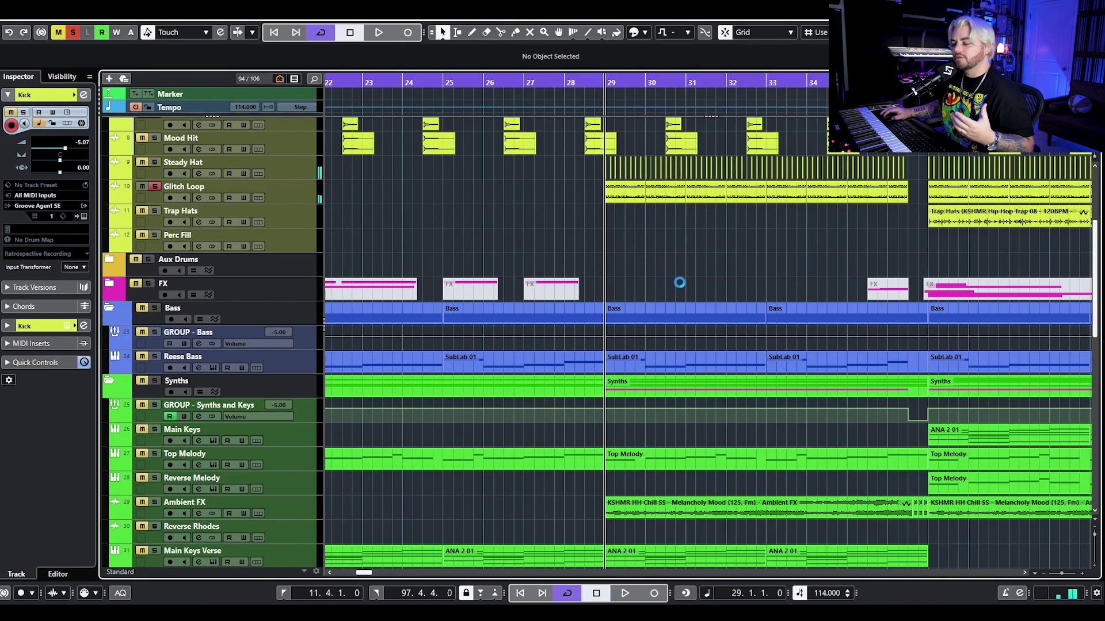
Play the soloed Ambient FX track from bar 29, bring the full arrangement back in during playback, and stop.
scroll(630, 438, "down", 3)
scroll(636, 403, "down", 2)
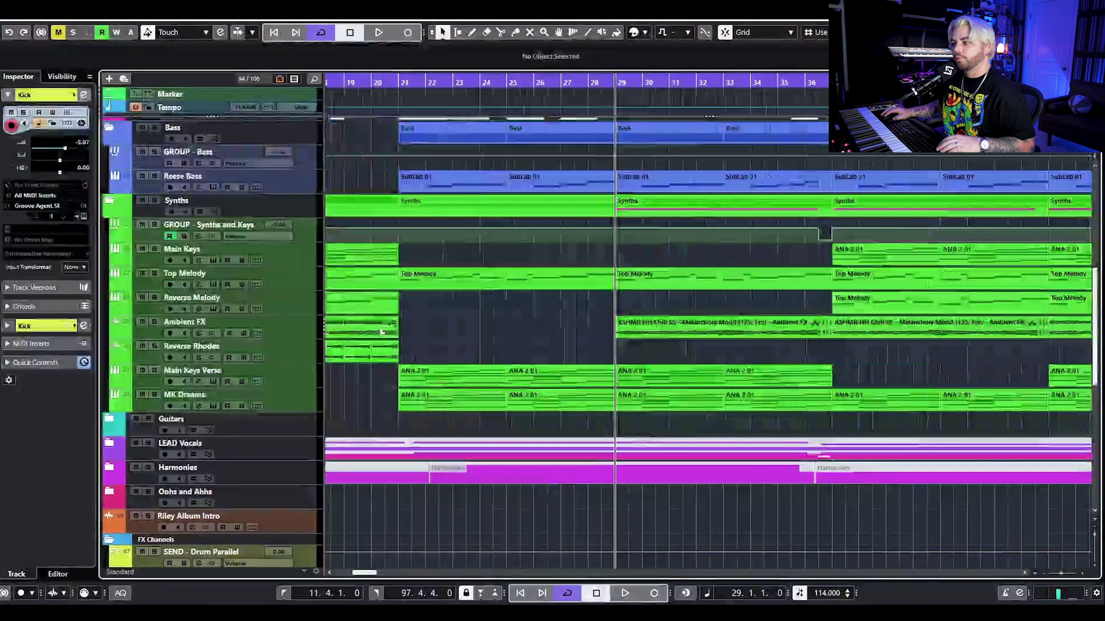
left_click(154, 321)
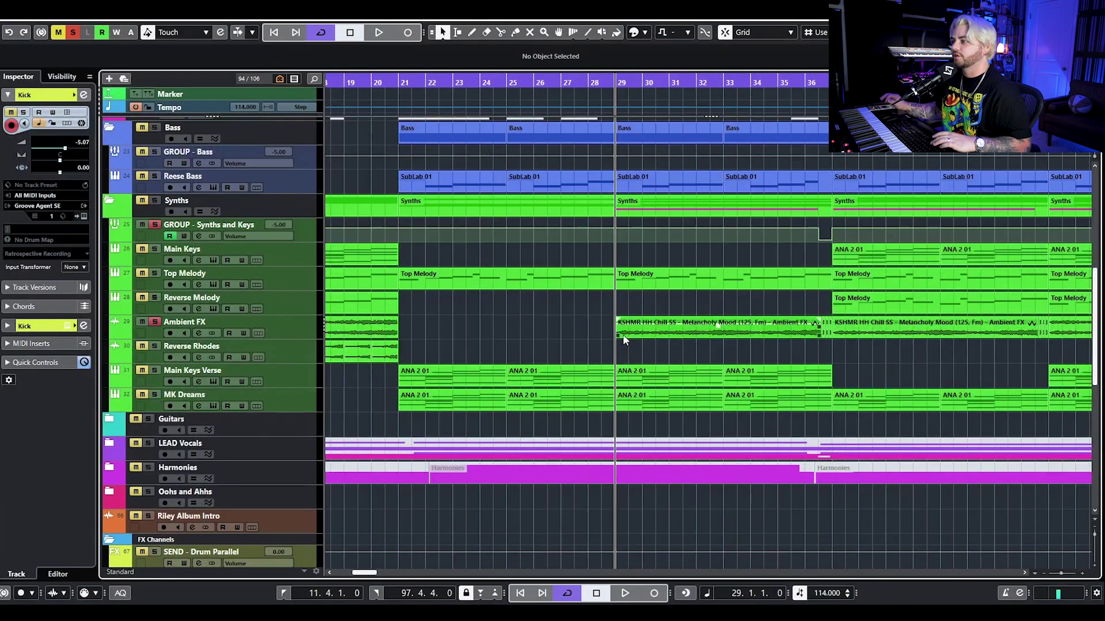
key("space")
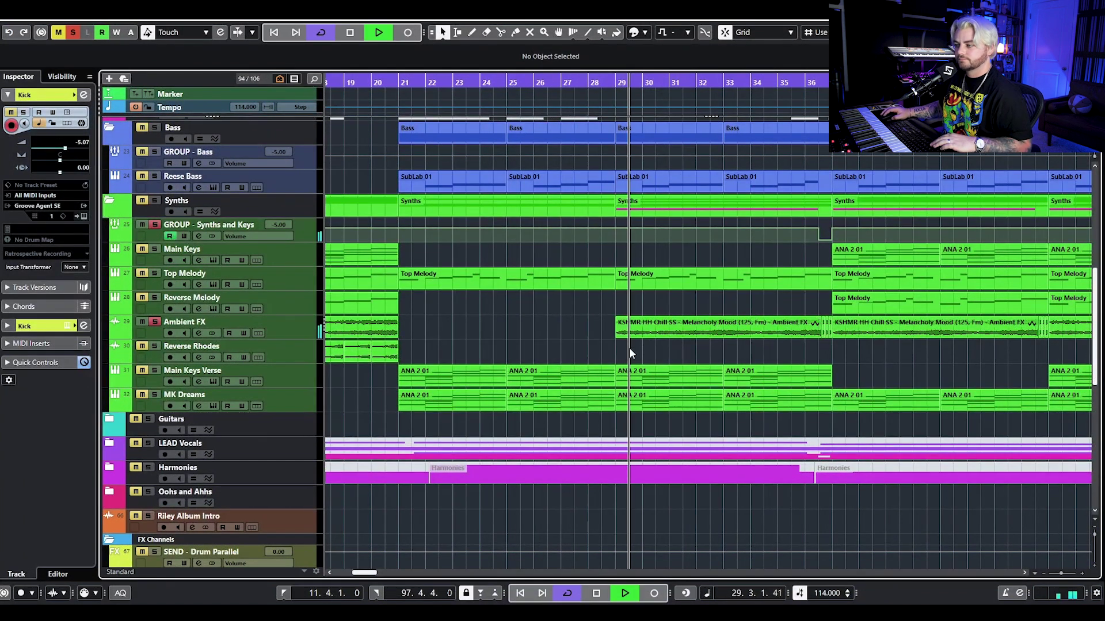
left_click(154, 225)
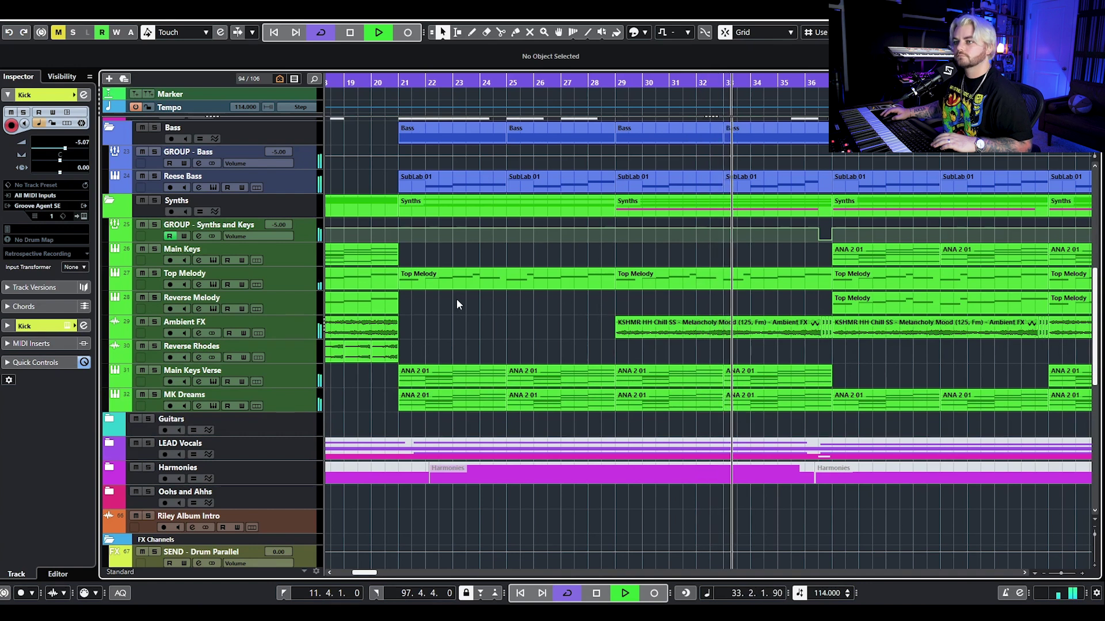
key("space")
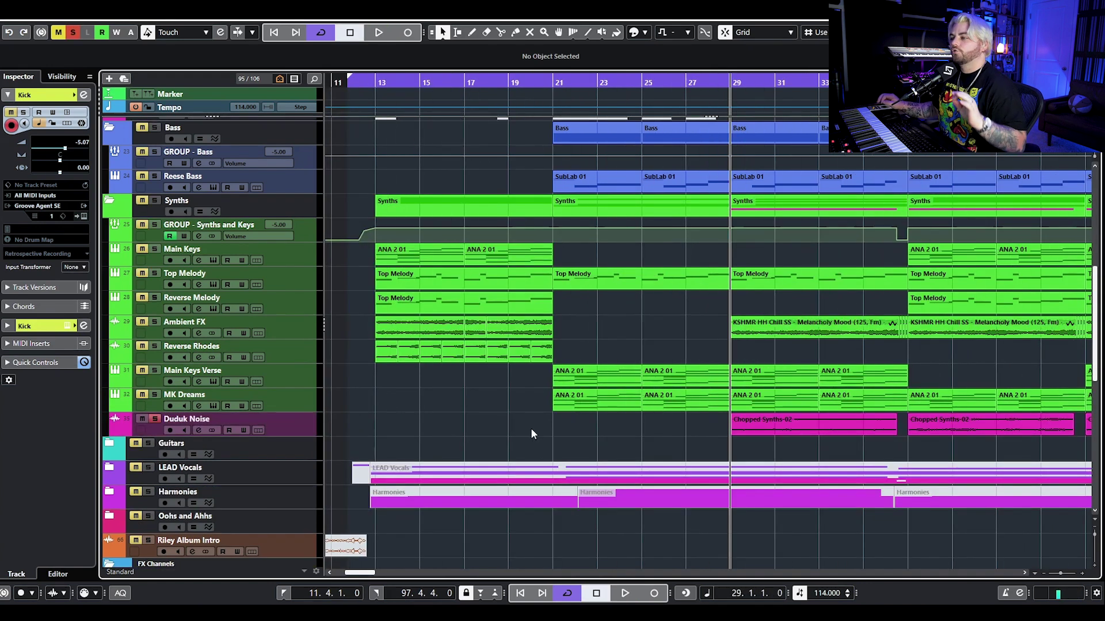
Play the soloed Duduk Noise clip Chopped Synths-02 from bar 29, inspect the track's channel equalizer, and stop.
scroll(662, 438, "up", 2)
scroll(717, 420, "right", 2)
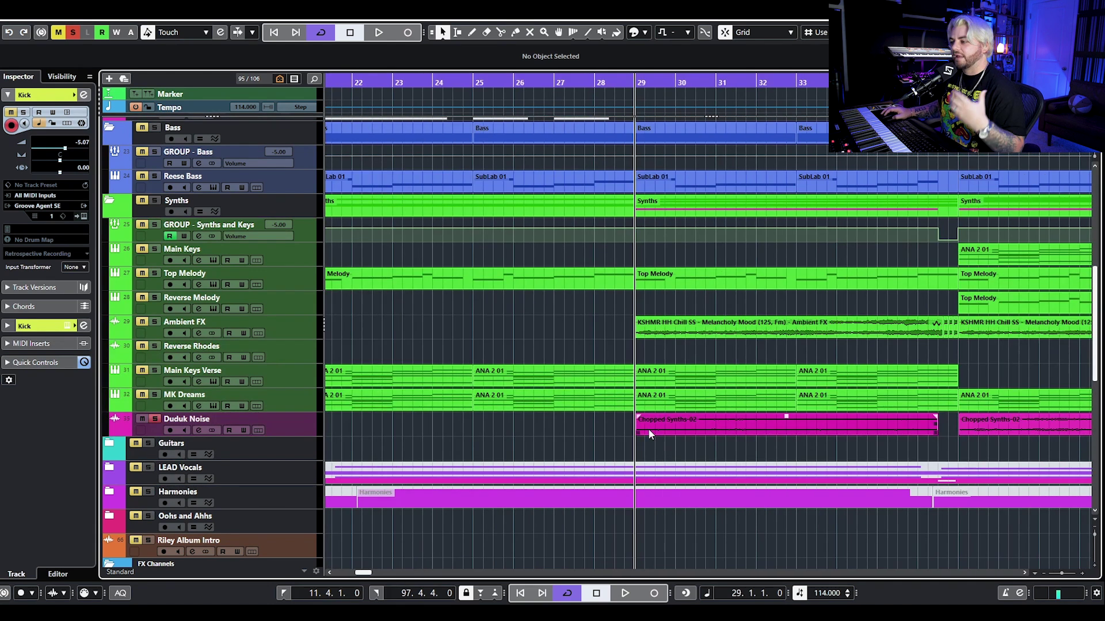
left_click(694, 426)
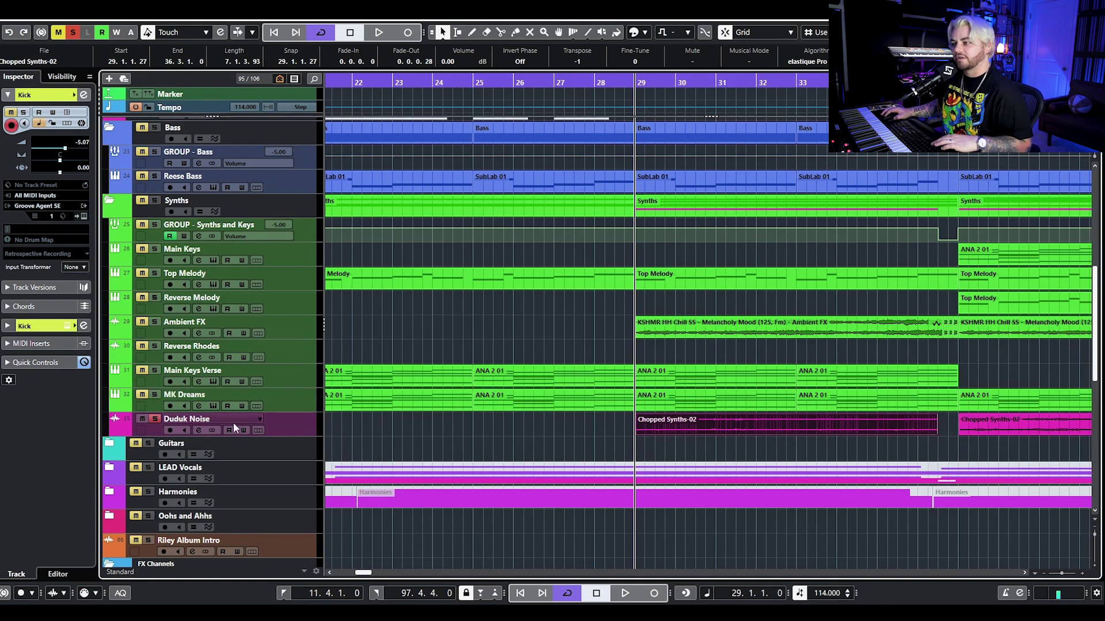
key("space")
left_click(199, 431)
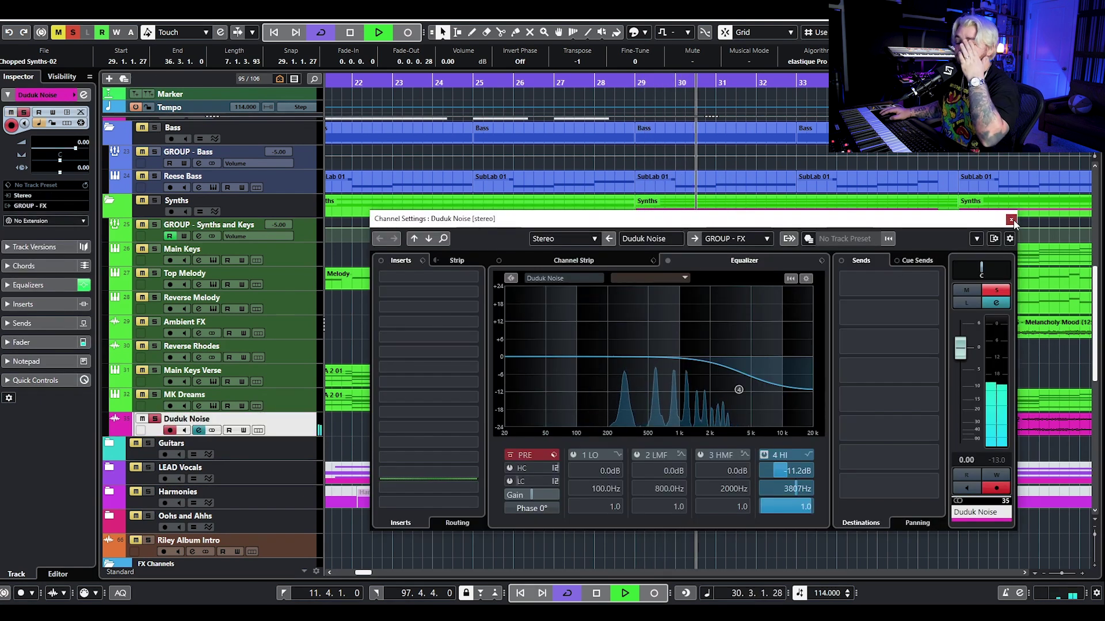
left_click(1011, 219)
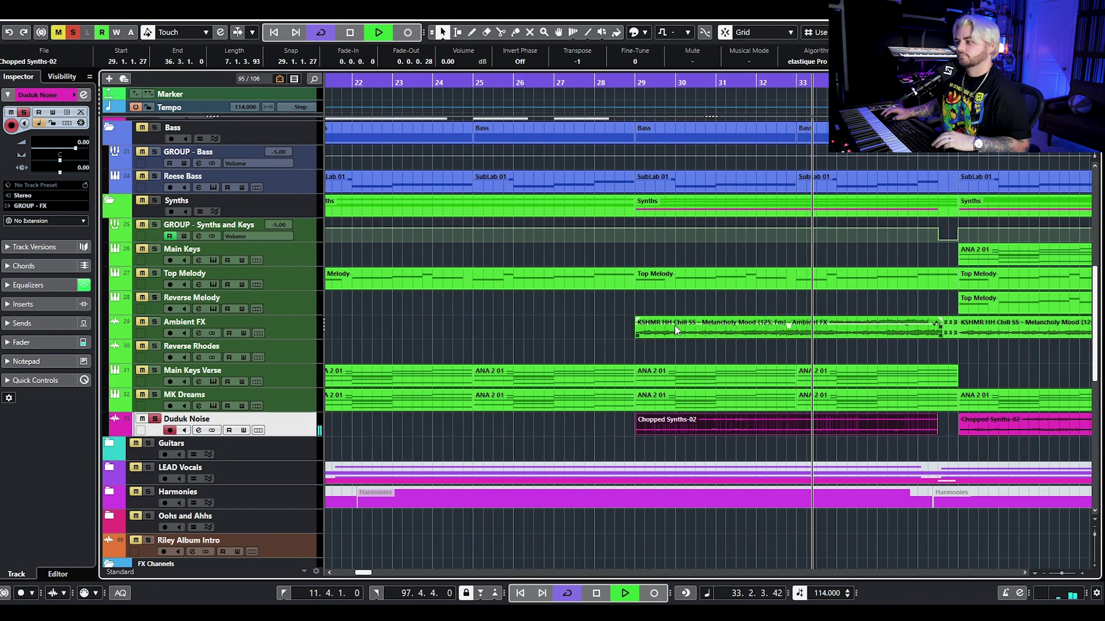
key("space")
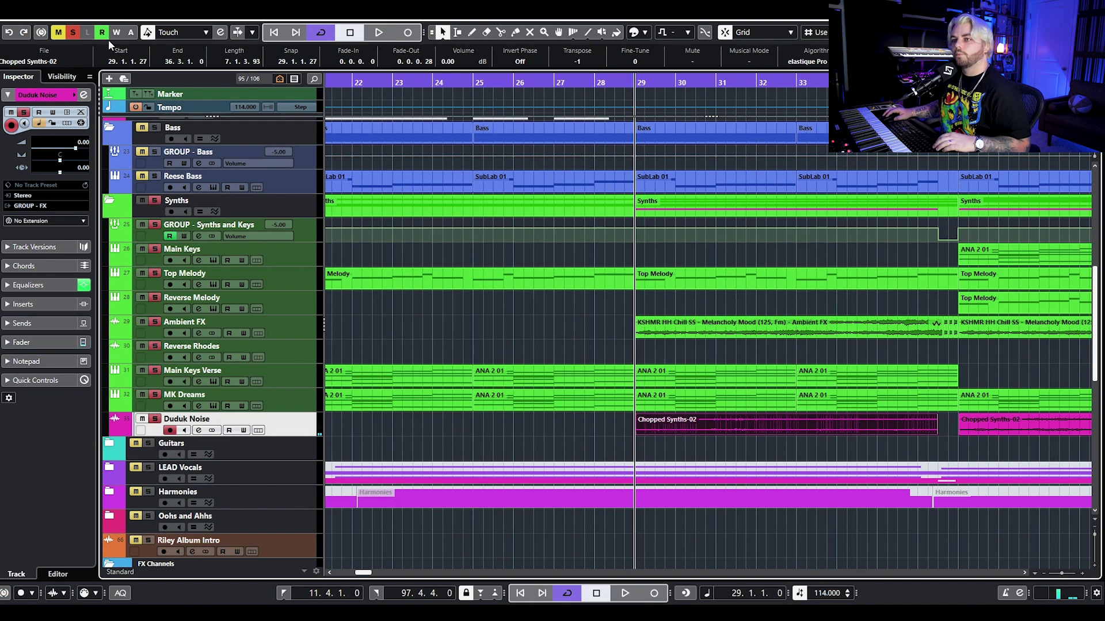
Clear all solos, play the full arrangement with Duduk Noise from bar 29, and stop.
left_click(73, 32)
key("g")
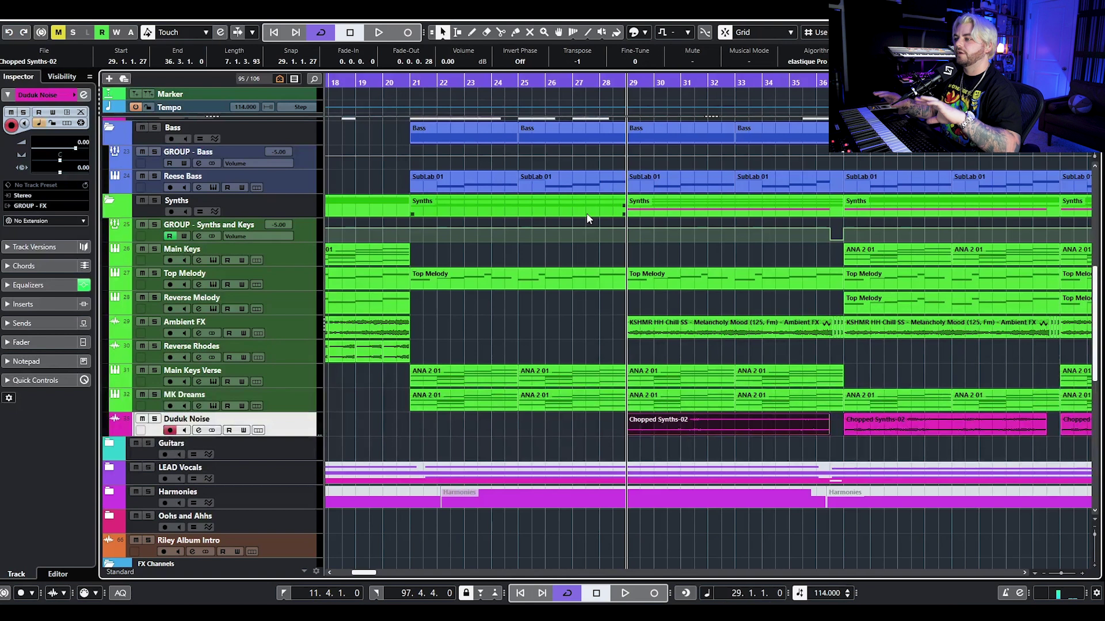
key("space")
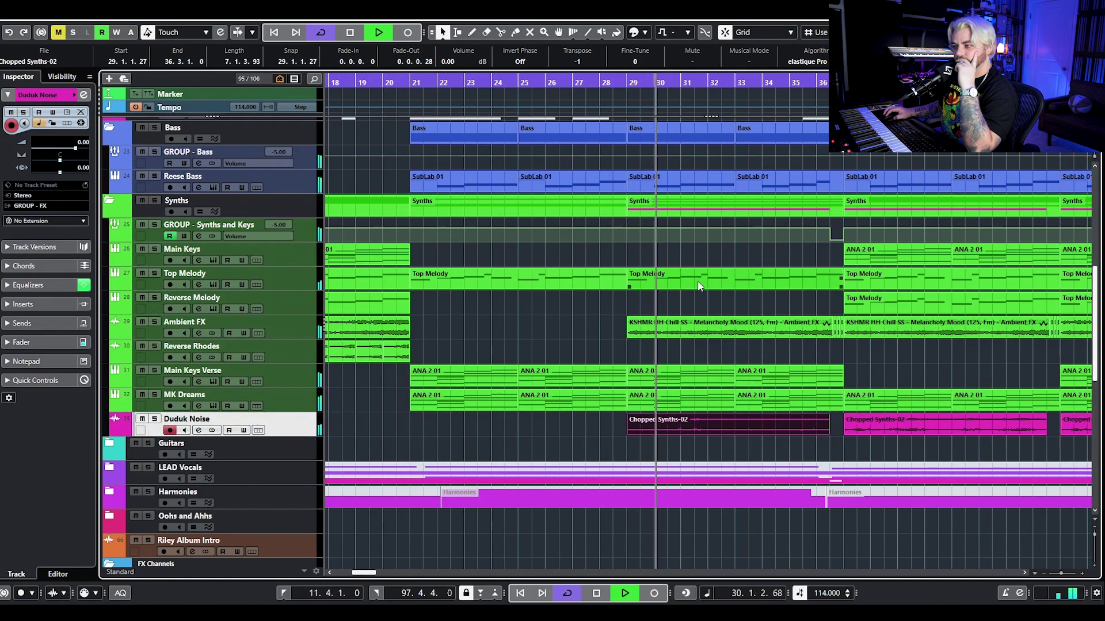
scroll(695, 286, "up", 1)
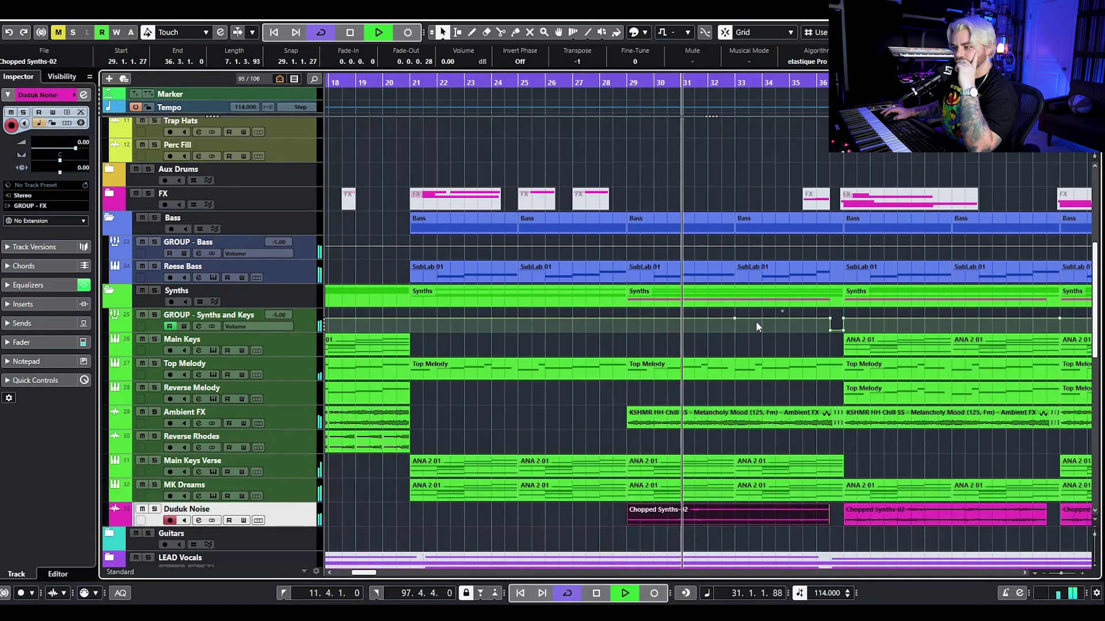
scroll(750, 334, "down", 1)
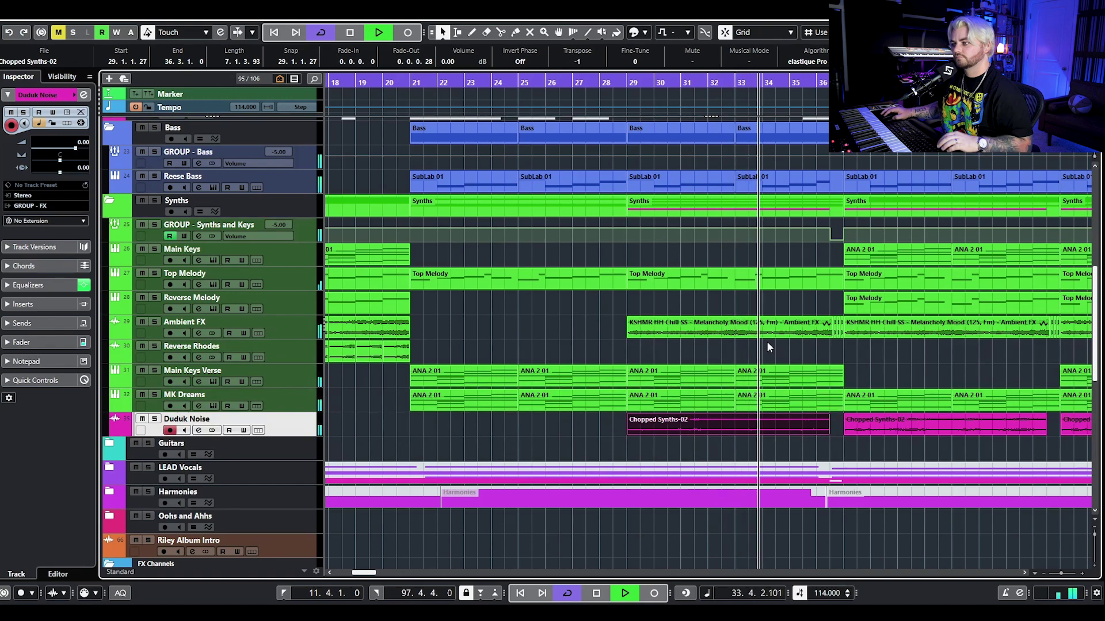
key("g")
scroll(767, 344, "right", 1)
scroll(738, 344, "up", 2)
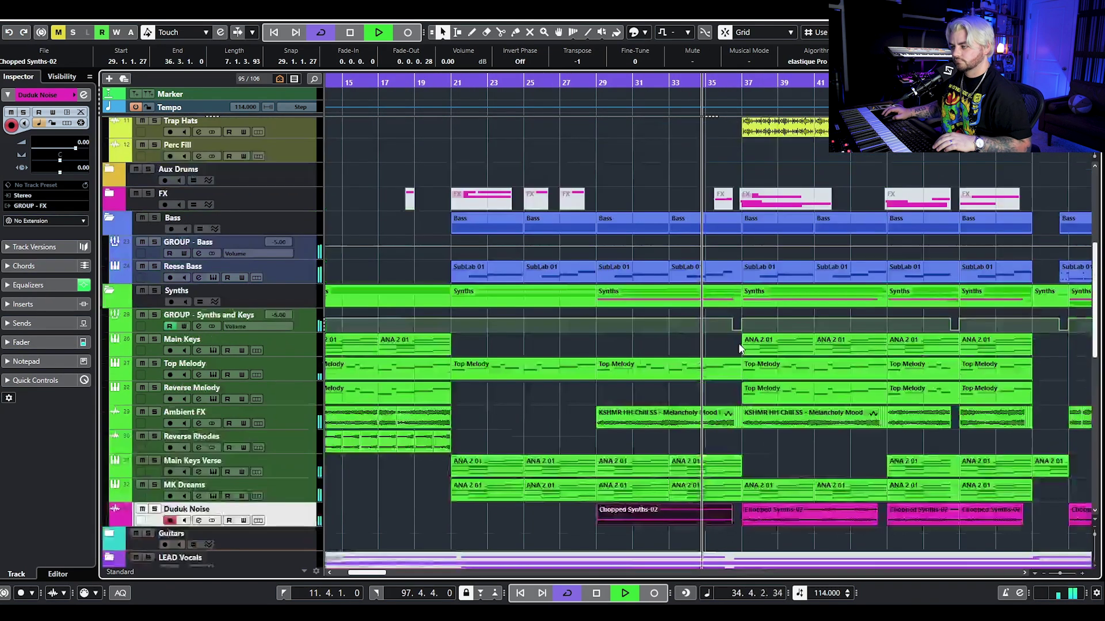
key("space")
scroll(765, 399, "down", 5)
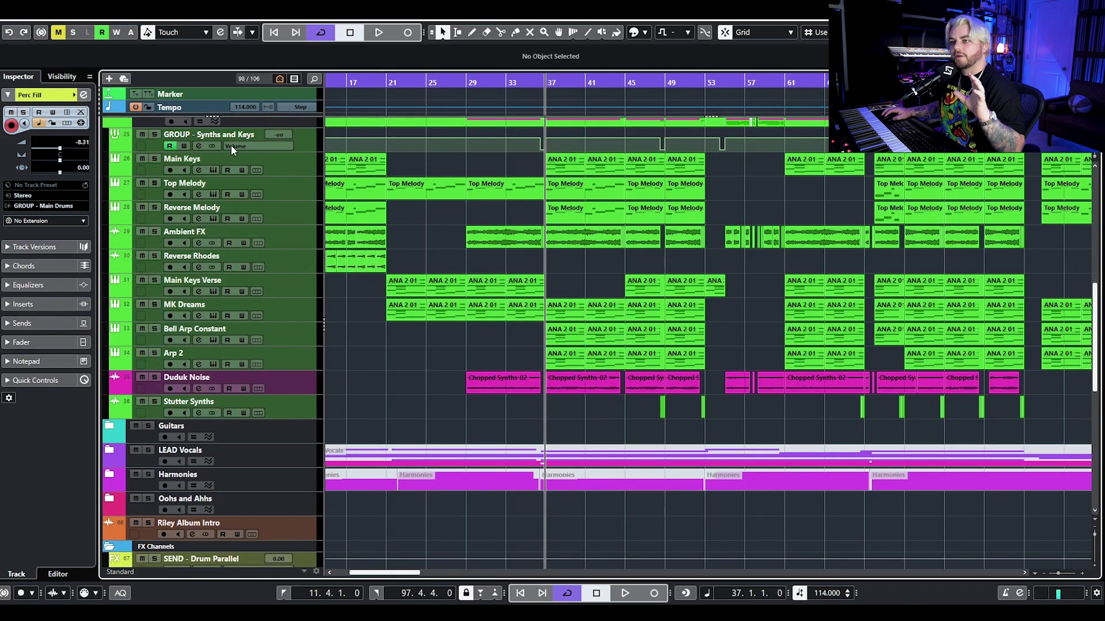
Show the Pro-Q 3 frequency automation on GROUP - Synths and Keys and open the group's channel settings.
left_click(230, 146)
left_click(275, 162)
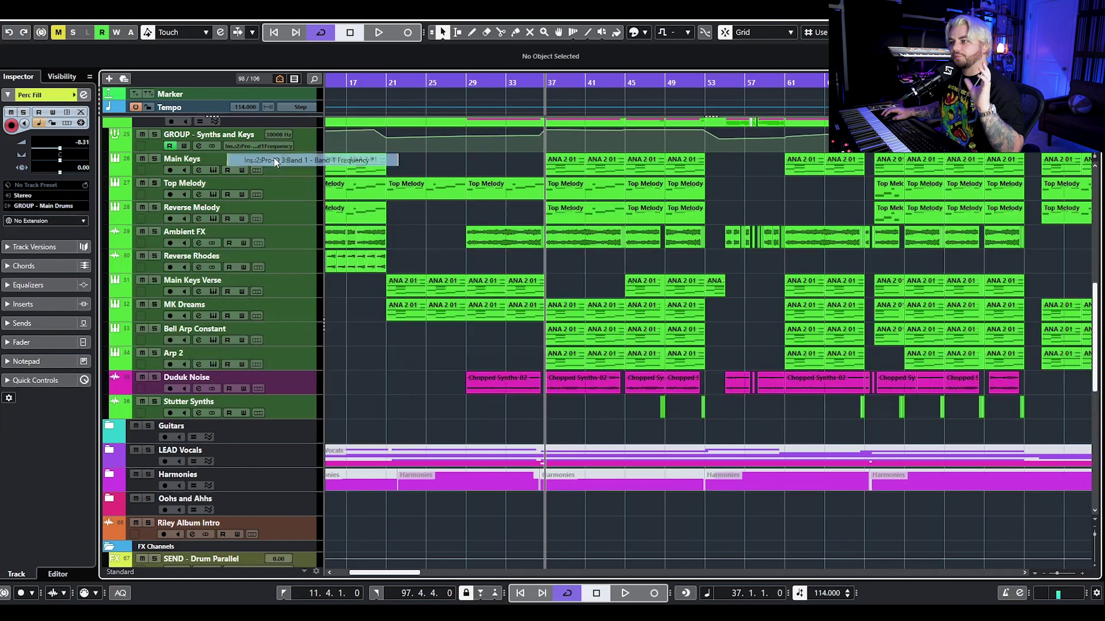
left_click(199, 146)
scroll(498, 161, "down", 2)
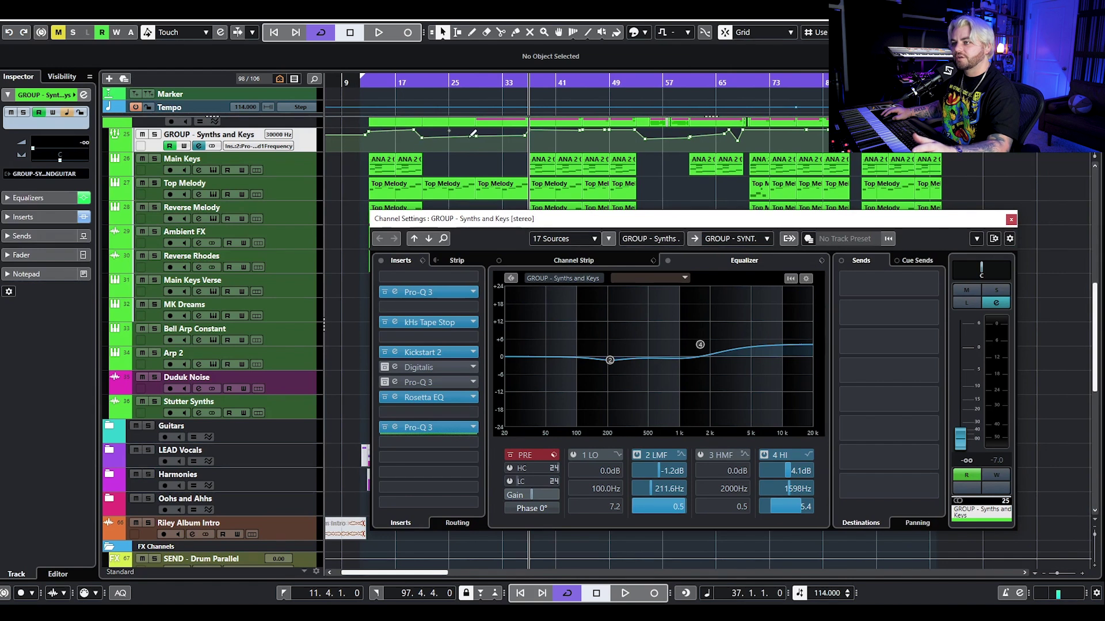
Solo GROUP - Synths and Keys, play from bar 34 while inspecting its first Pro-Q 3 insert, then stop and close the plug-in and channel windows.
left_click(513, 82)
left_click(154, 134)
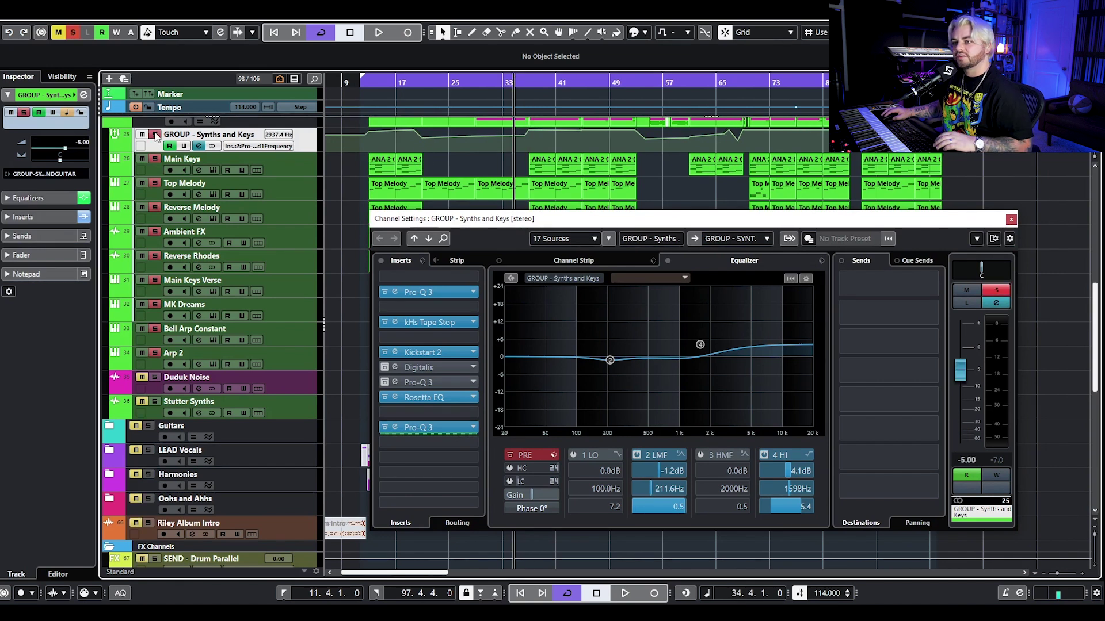
key("space")
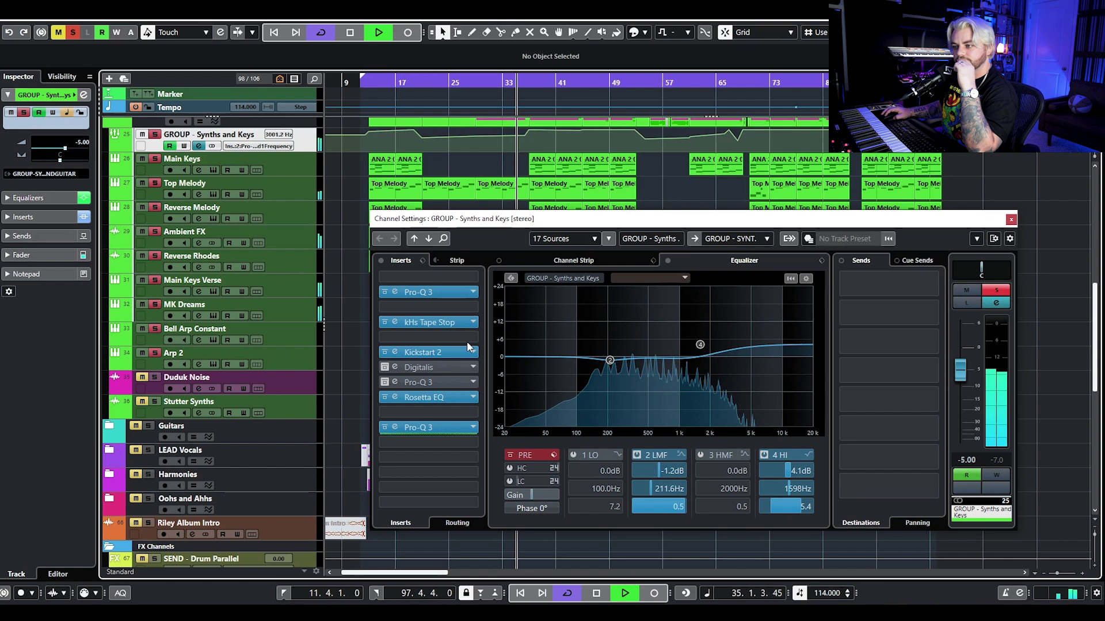
left_click(451, 291)
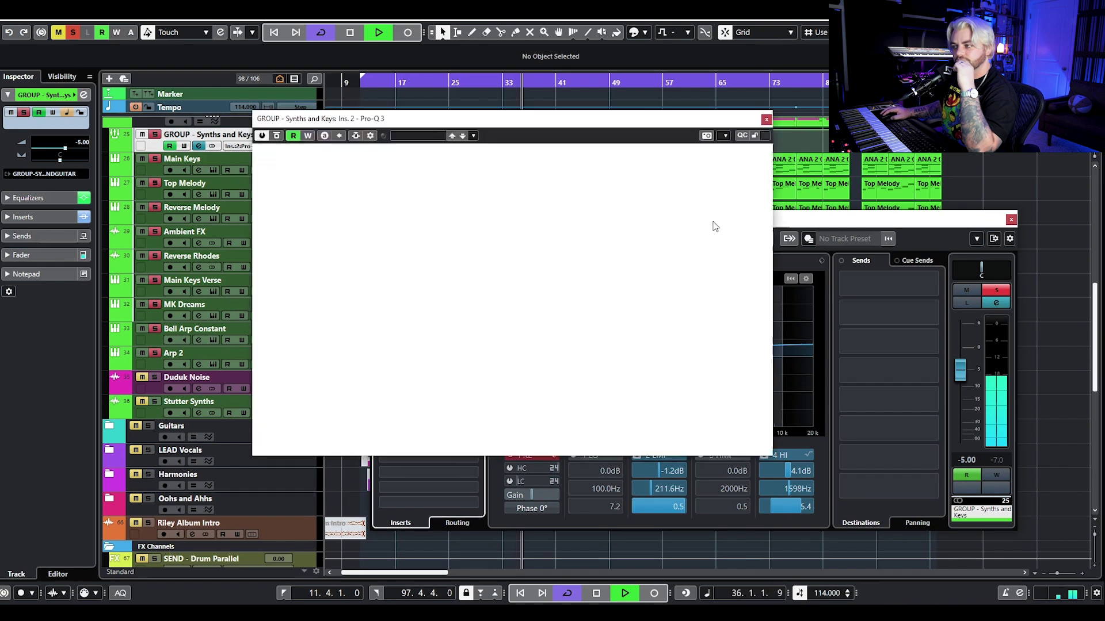
key("space")
left_click(766, 120)
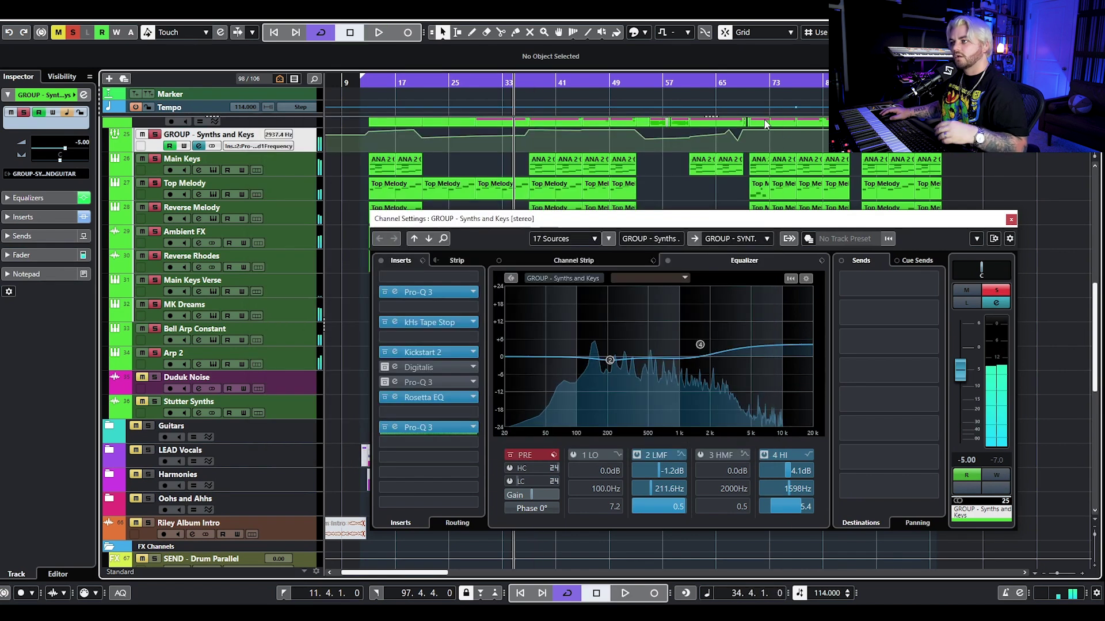
left_click(1012, 221)
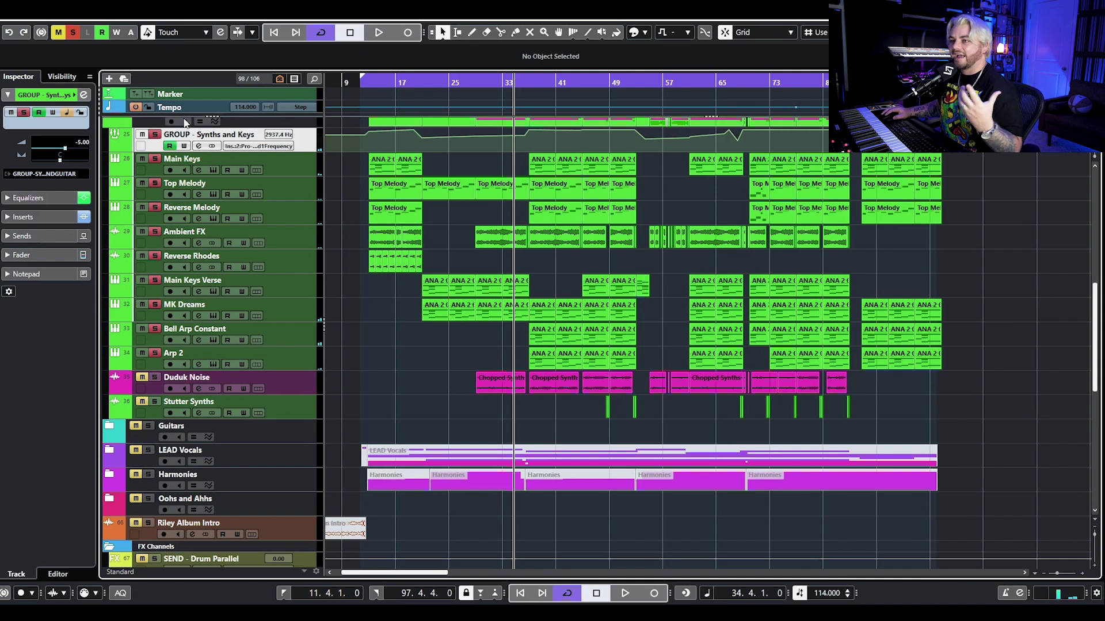
Clear all solos, point out the MK Dreams and Main Keys clips at bar 37 by selecting them, and deselect everything.
scroll(534, 326, "up", 4)
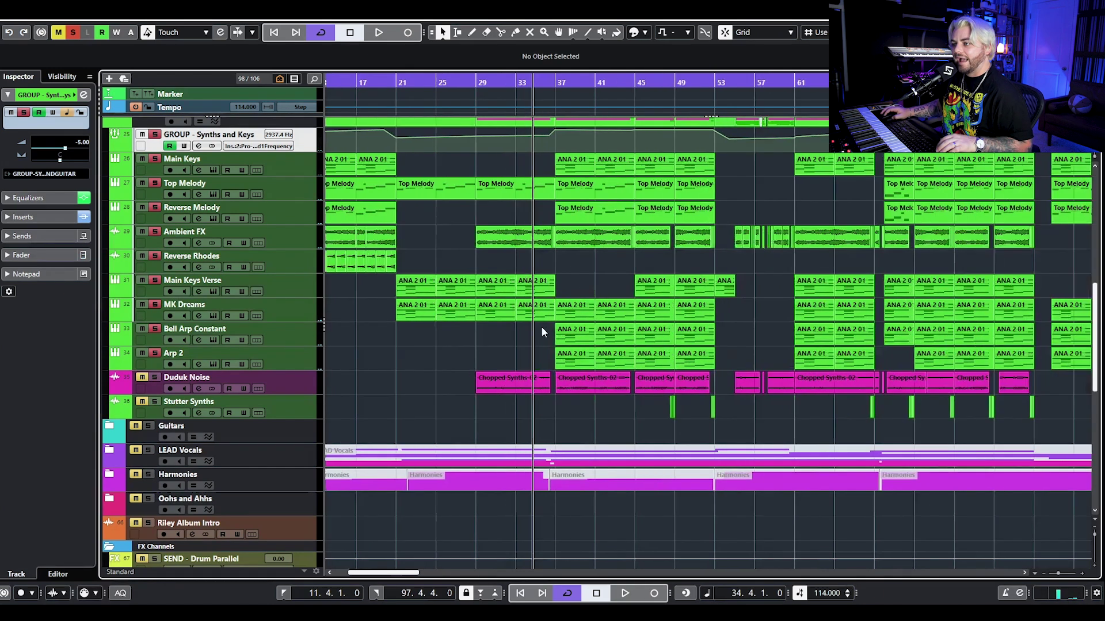
left_click(74, 33)
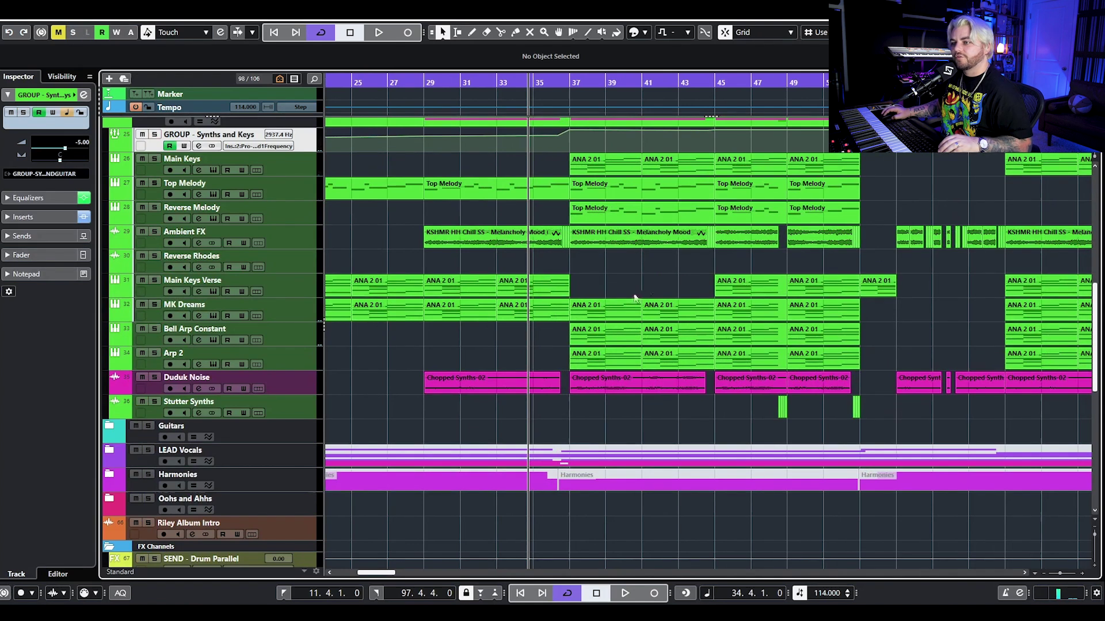
scroll(637, 294, "down", 3)
left_click_drag(647, 322, 646, 322)
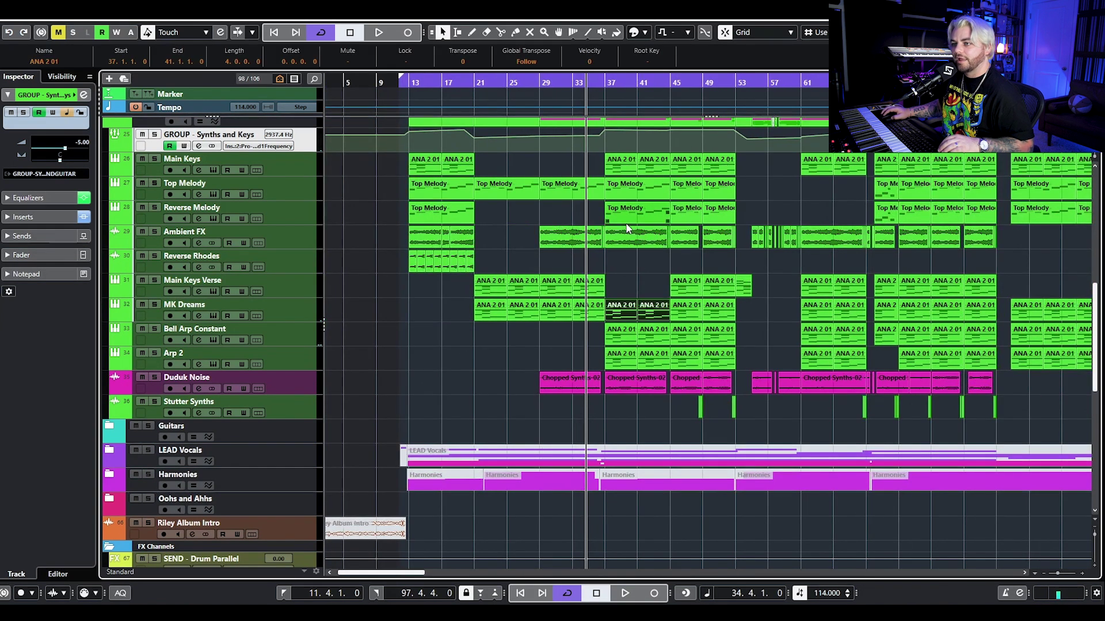
left_click_drag(588, 160, 638, 165)
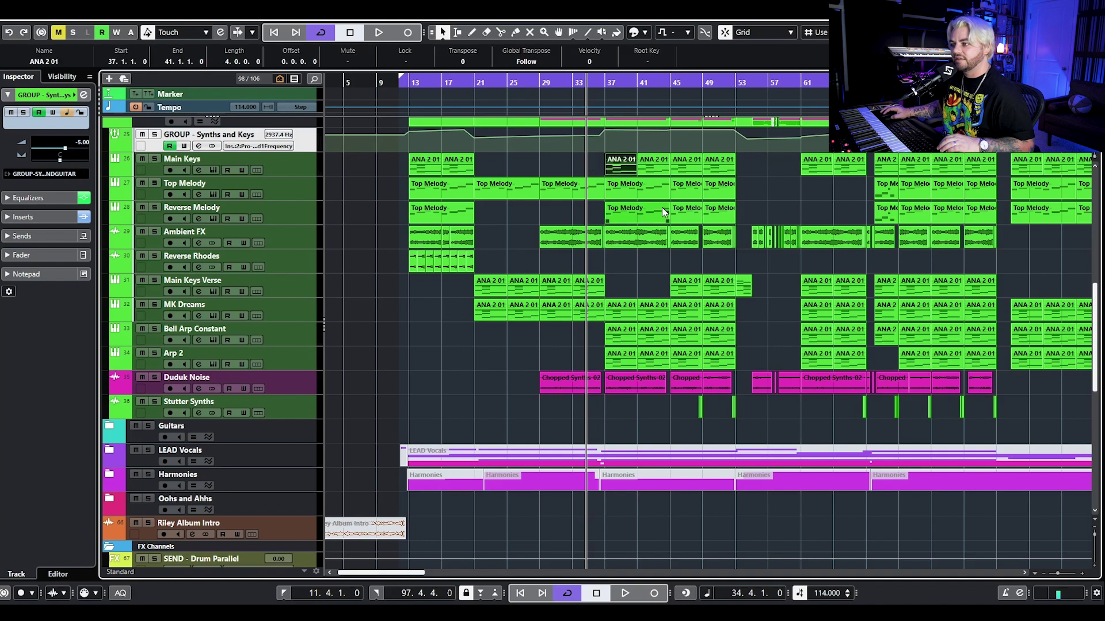
left_click(635, 285)
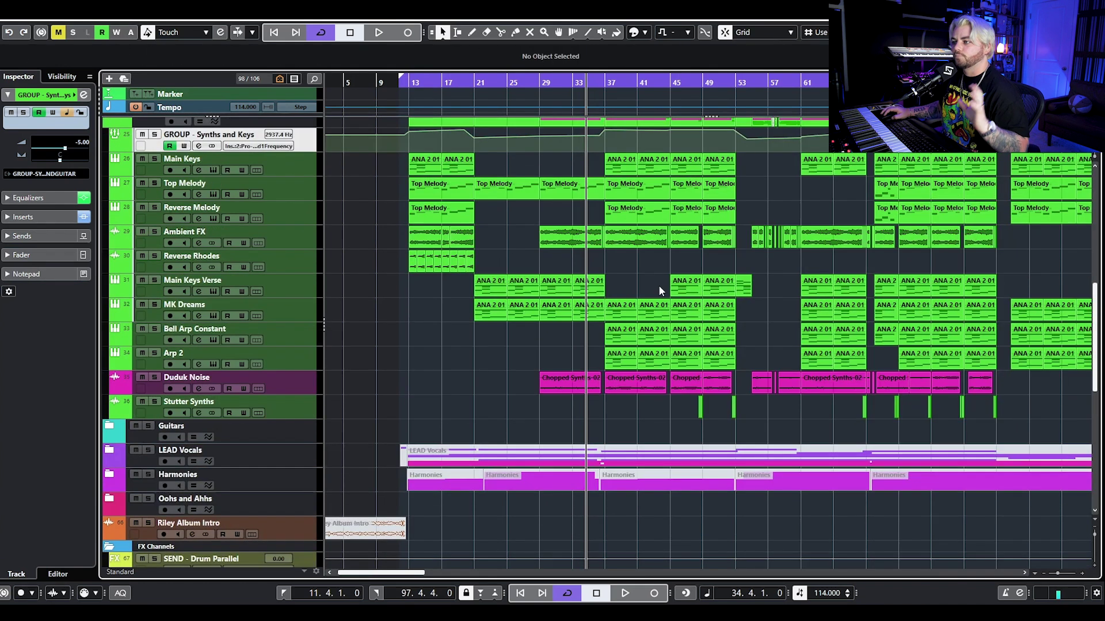
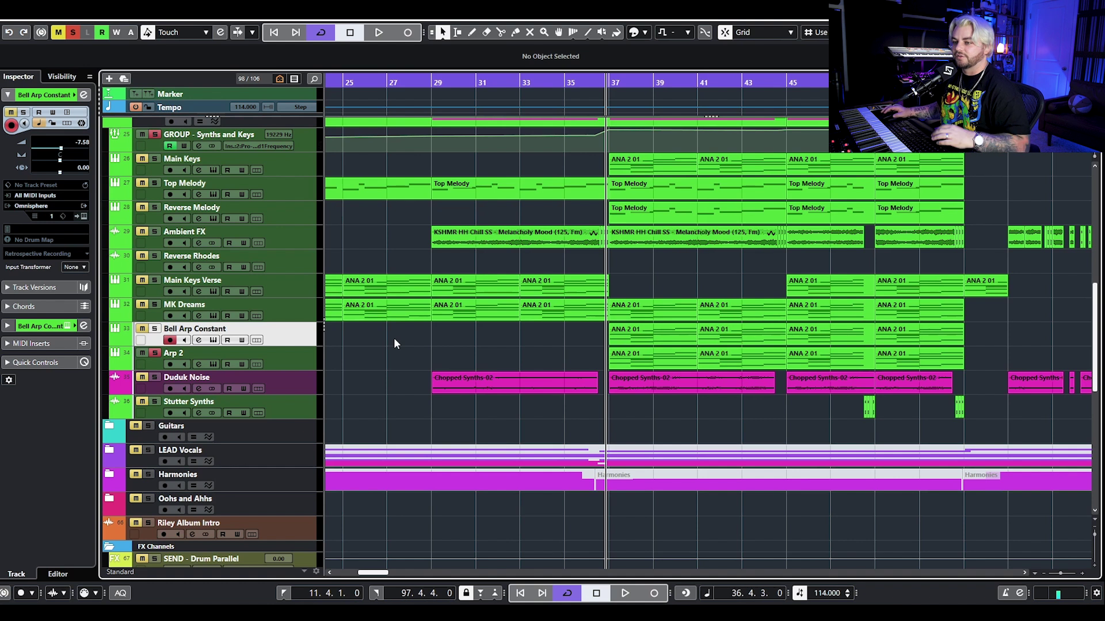
Select the soloed Arp 2 track, play it at bar 37, and inspect the arpeggiator of its Omnisphere patch before closing the instrument.
key("Down")
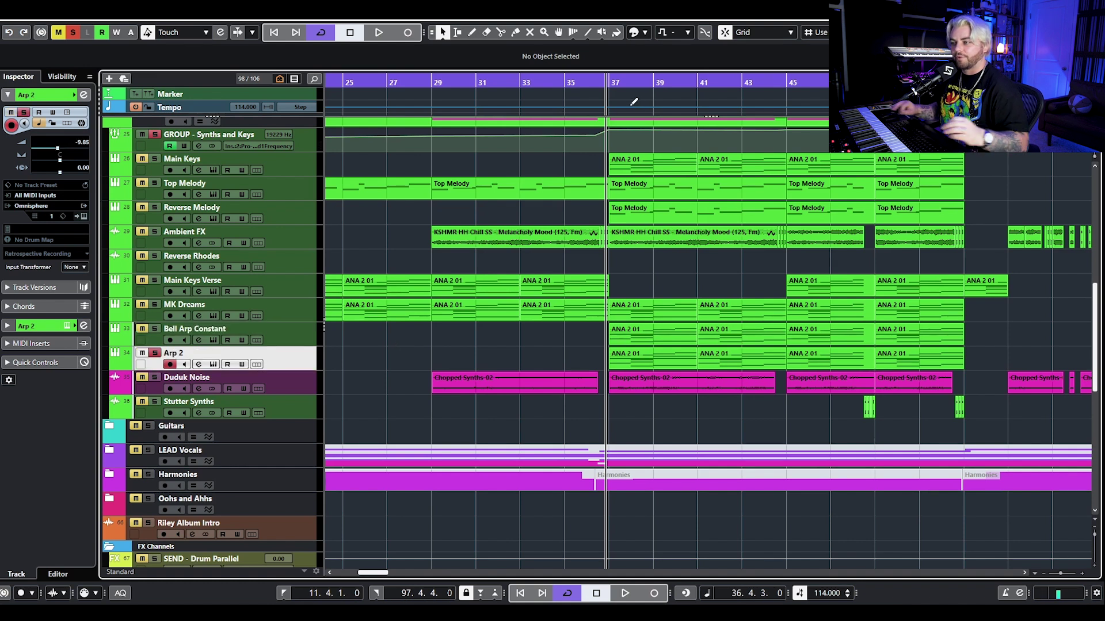
key("space")
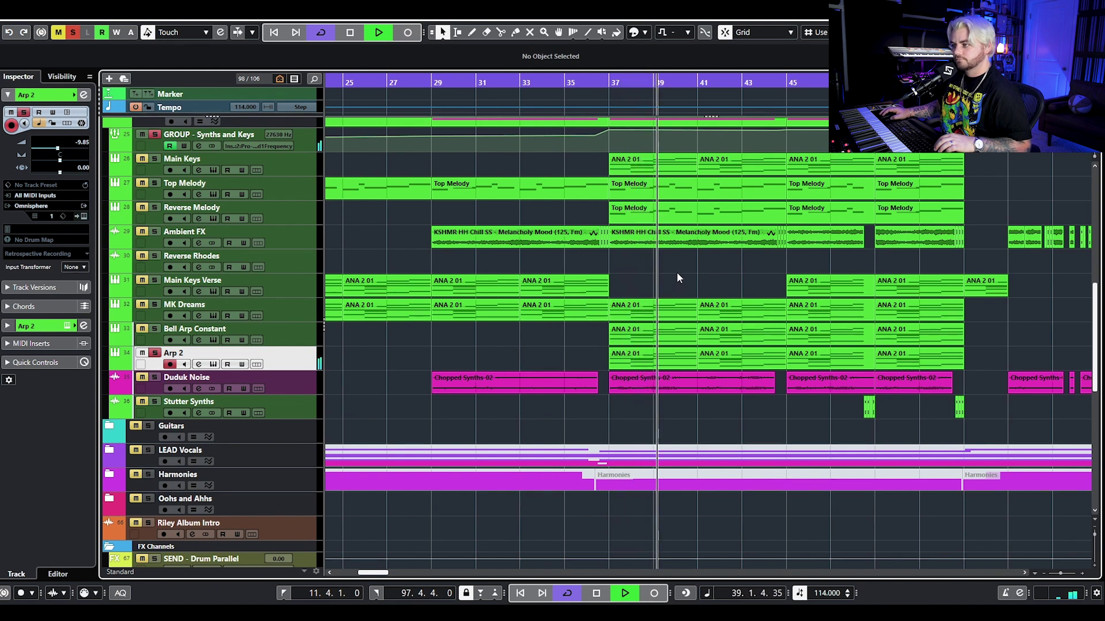
left_click(214, 364)
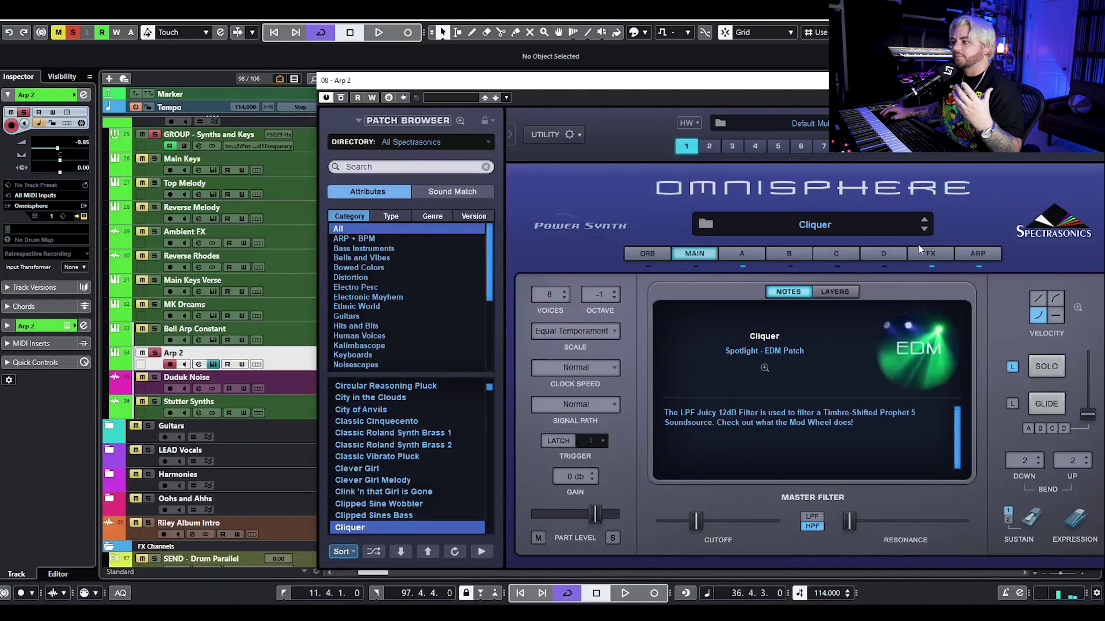
left_click(976, 257)
left_click_drag(949, 80, 802, 69)
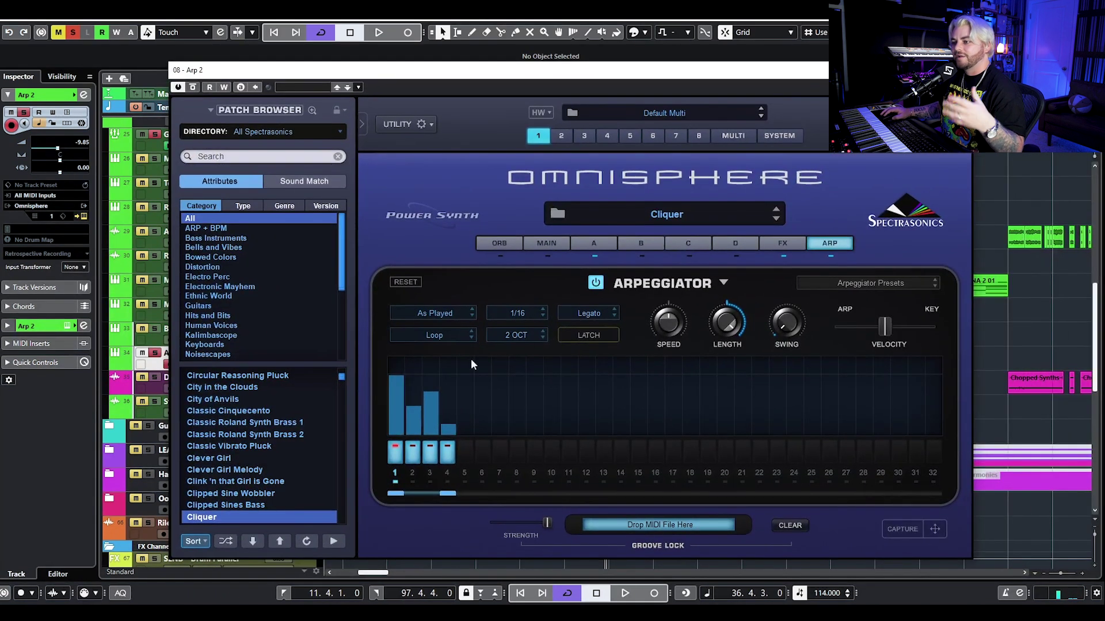
left_click(958, 70)
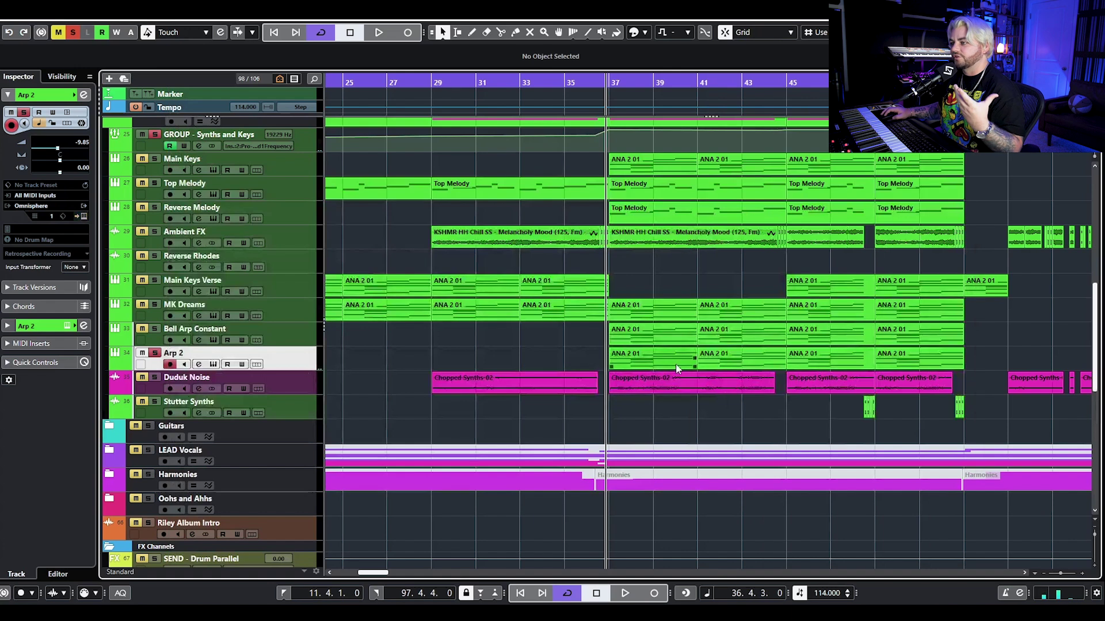
Replace the current solos with a solo on the Trap Hats drum track, play it into bar 37, and stop.
scroll(650, 362, "down", 2)
scroll(198, 257, "up", 3)
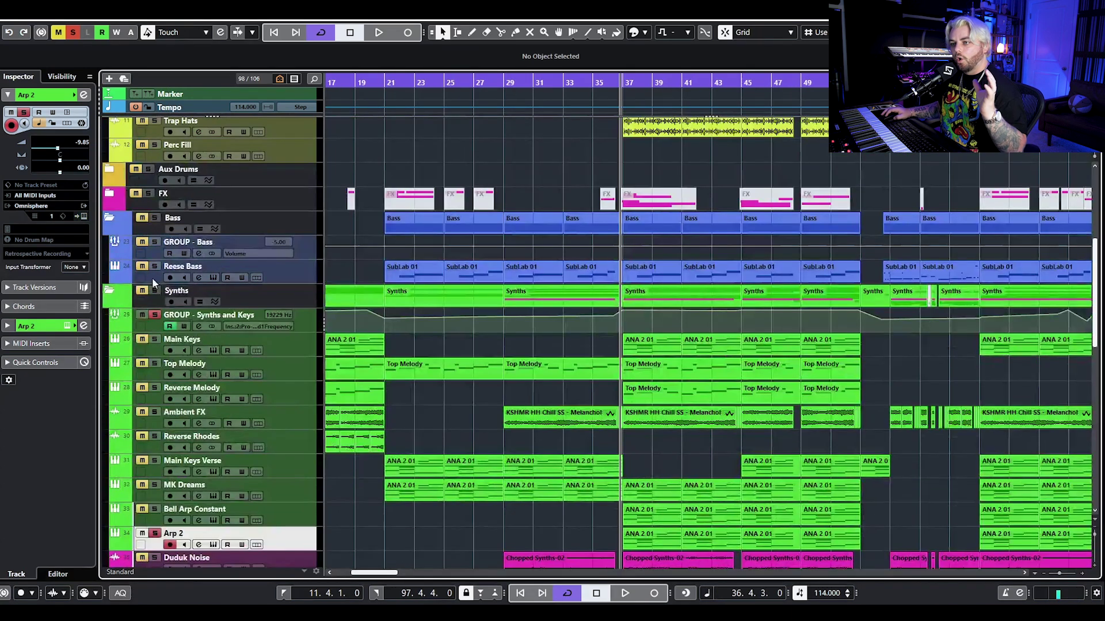
scroll(230, 239, "up", 3)
scroll(265, 248, "down", 2)
scroll(312, 253, "up", 1)
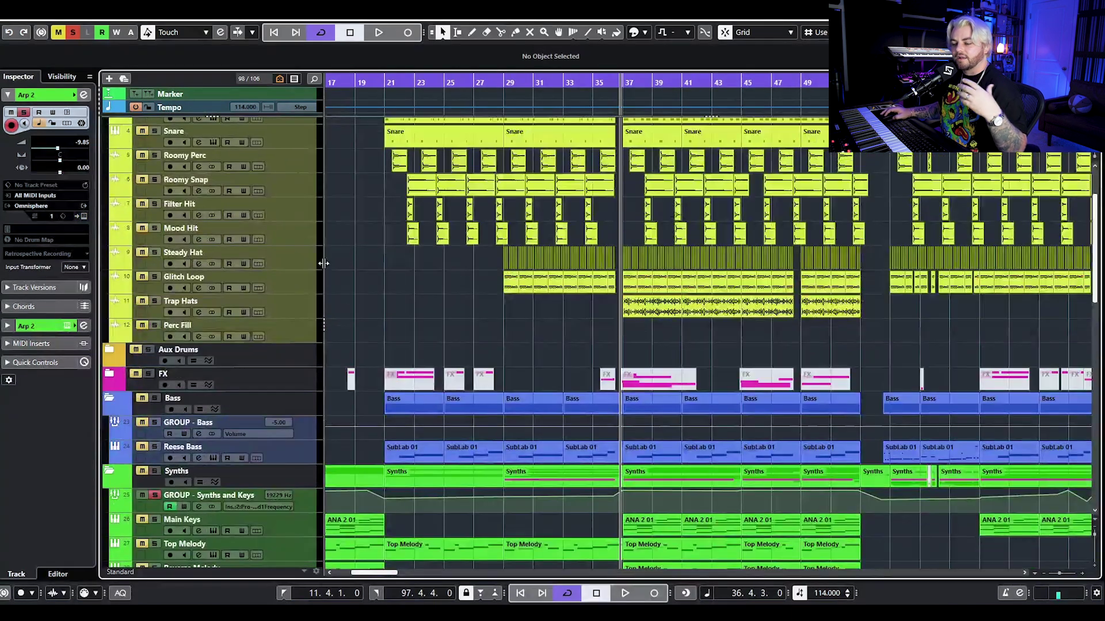
scroll(355, 288, "up", 3)
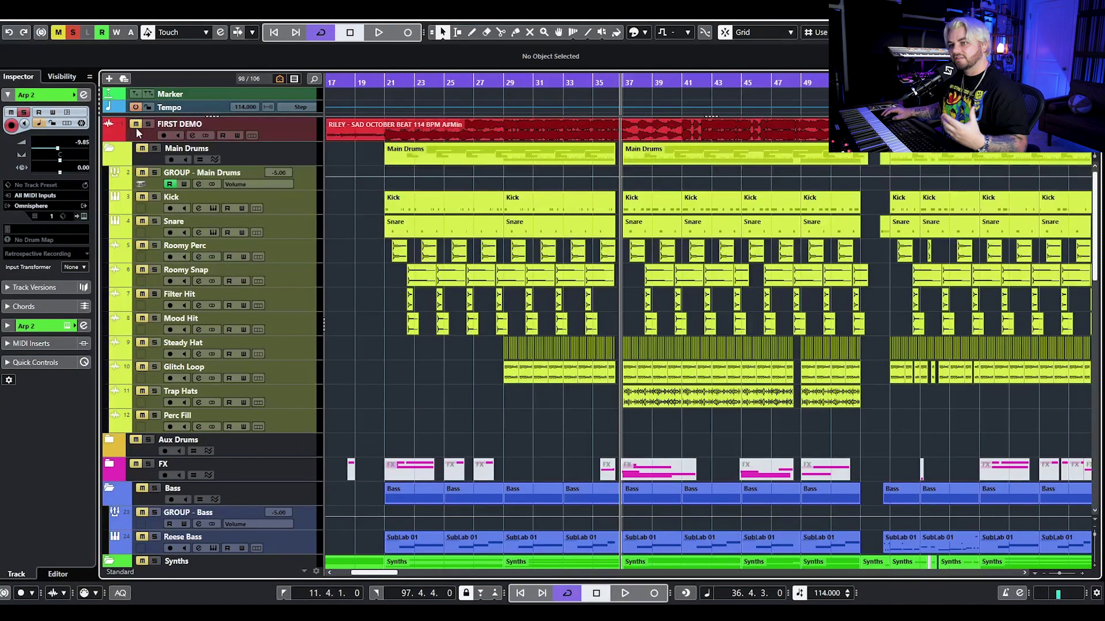
left_click(154, 148)
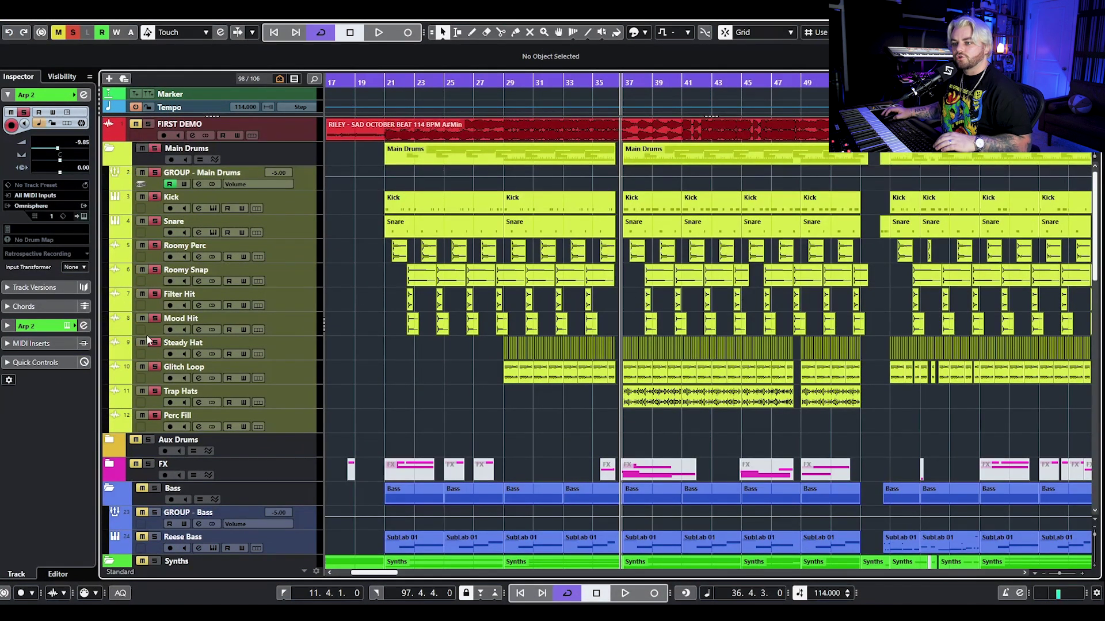
left_click(146, 149)
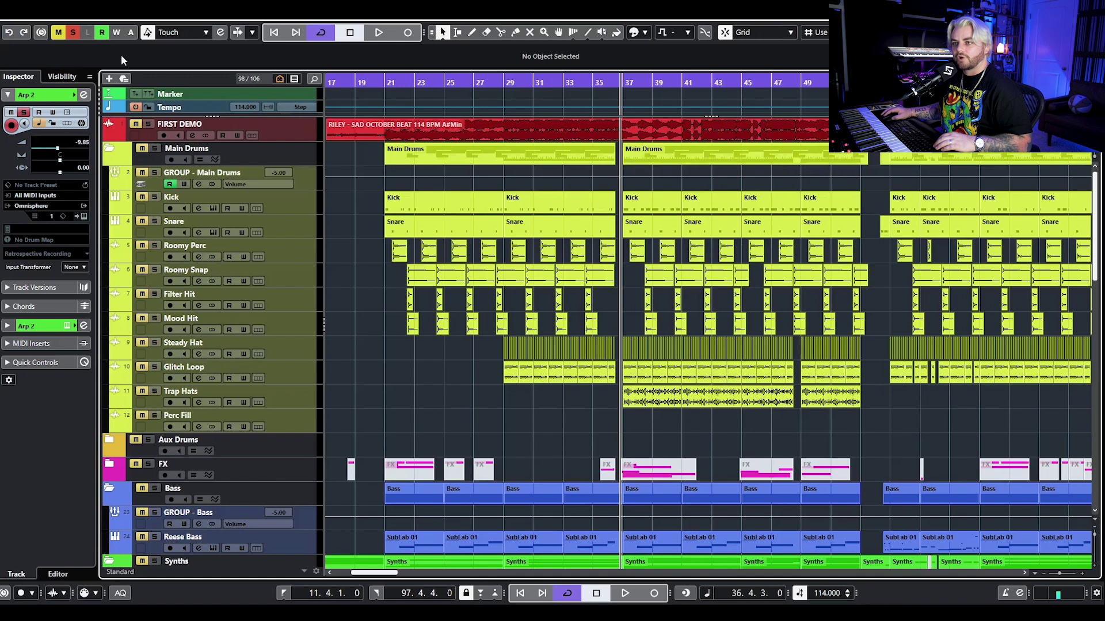
left_click(154, 390)
key("space")
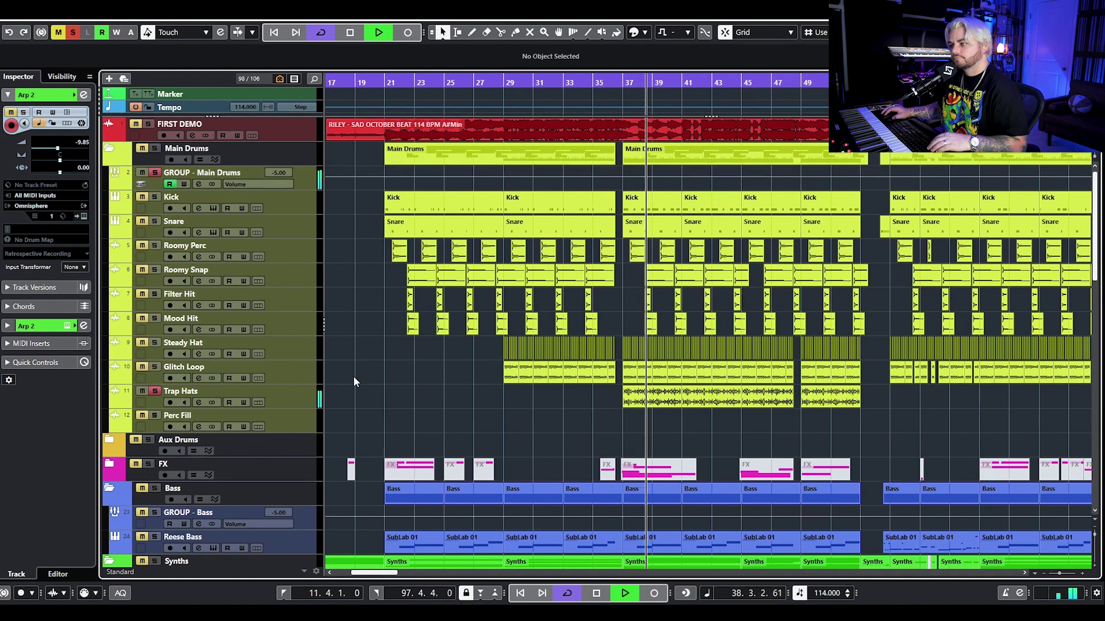
key("space")
Clear all solos, play the full arrangement from bar 35 while viewing the drum, bass and synth tracks, and stop.
right_click(99, 168)
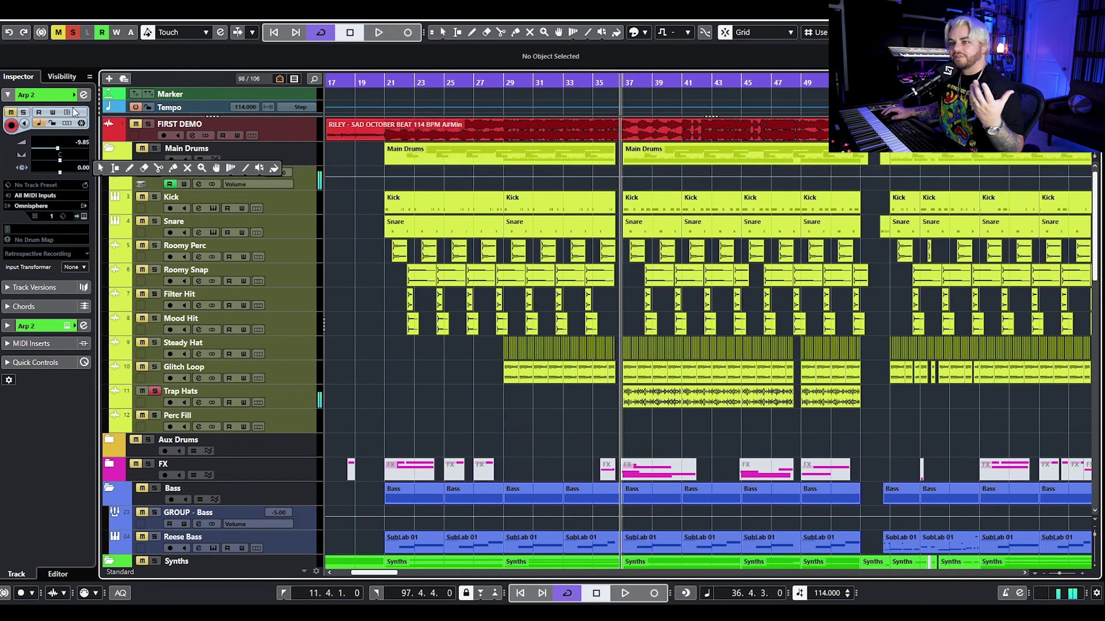
left_click(73, 34)
key("h")
key("h")
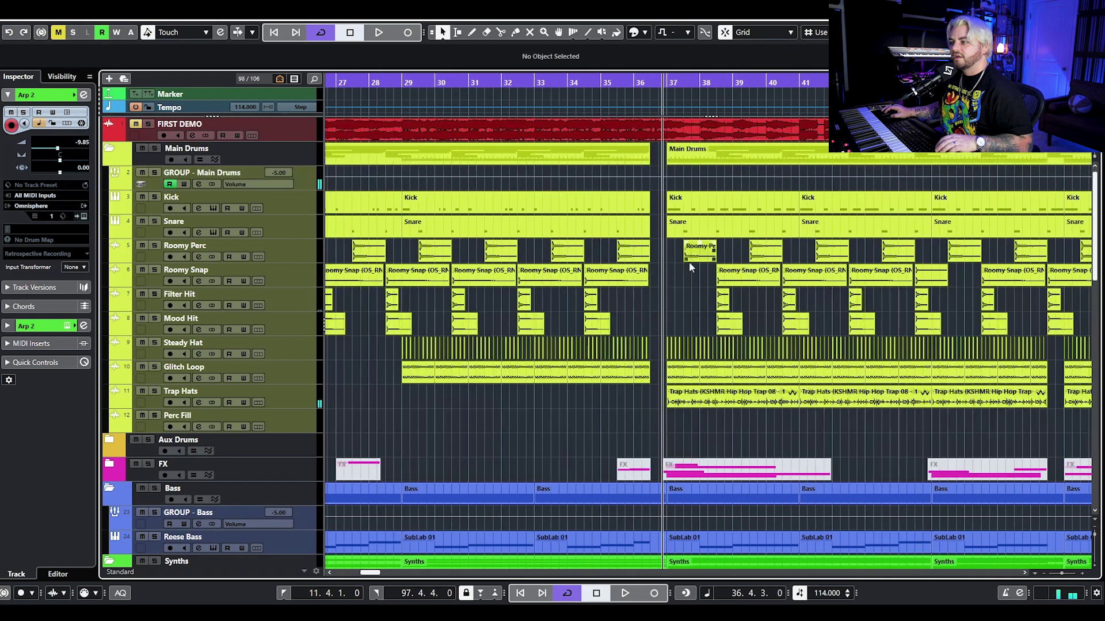
left_click(602, 86)
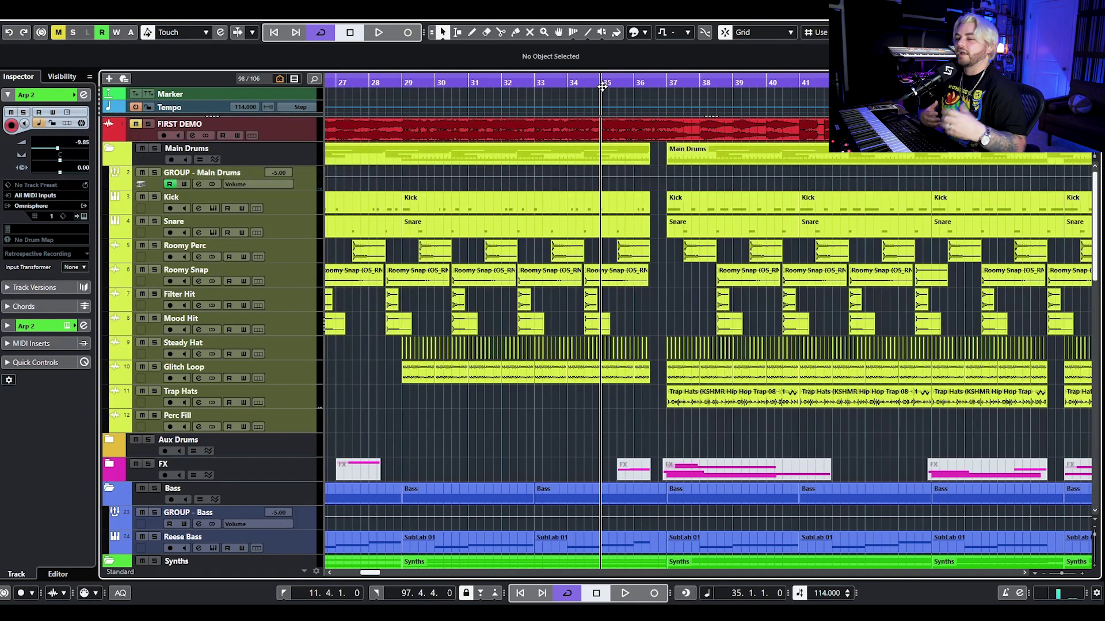
key("space")
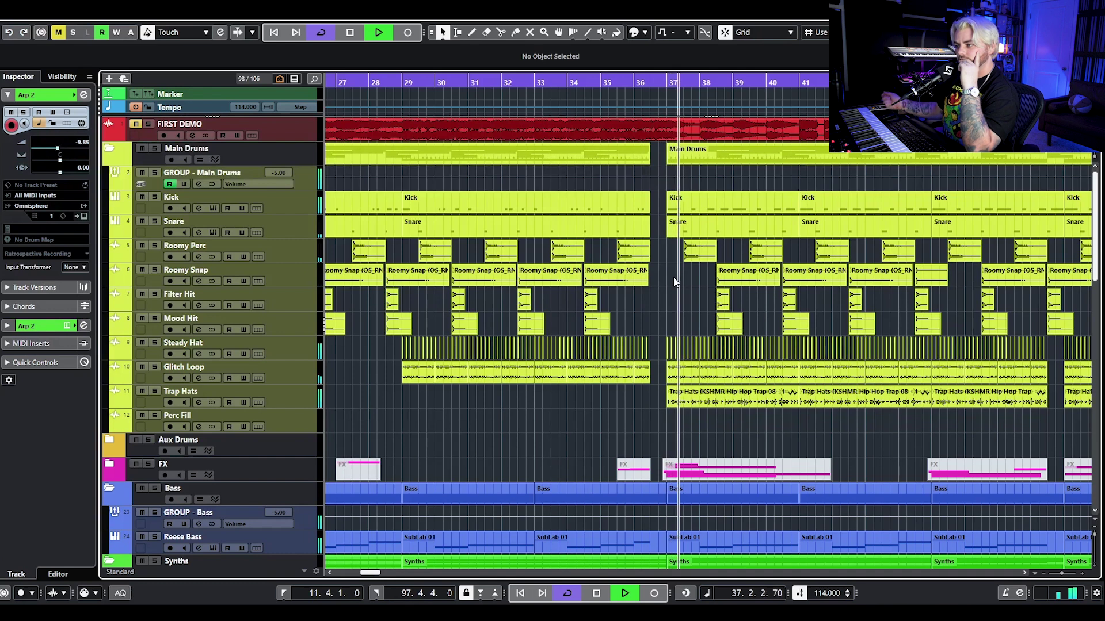
key("g")
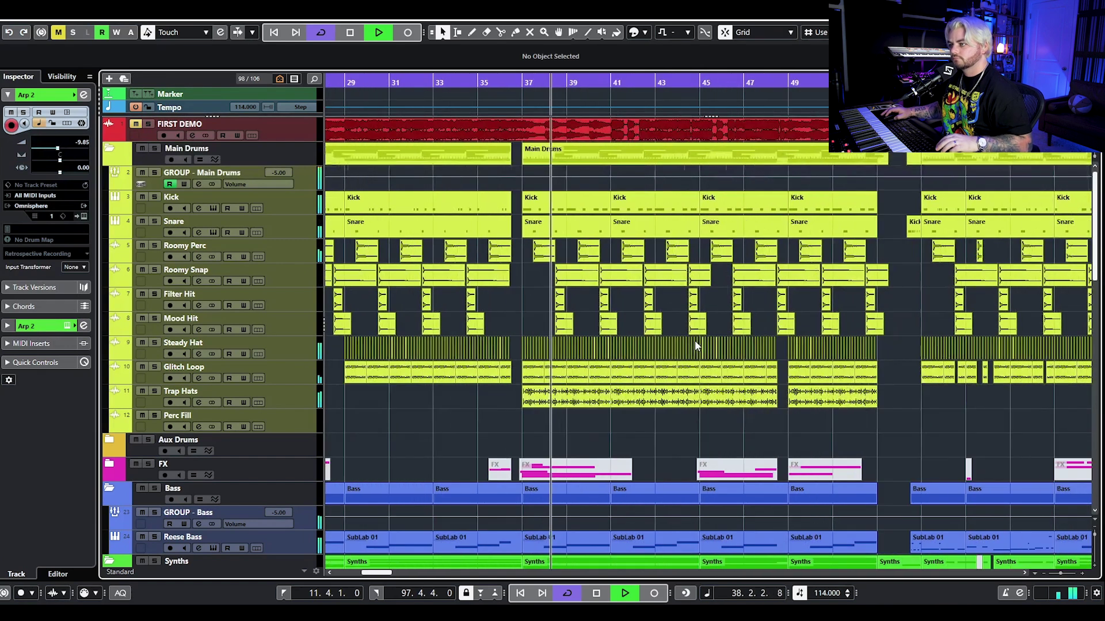
key("g")
scroll(689, 331, "down", 4)
scroll(700, 323, "down", 3)
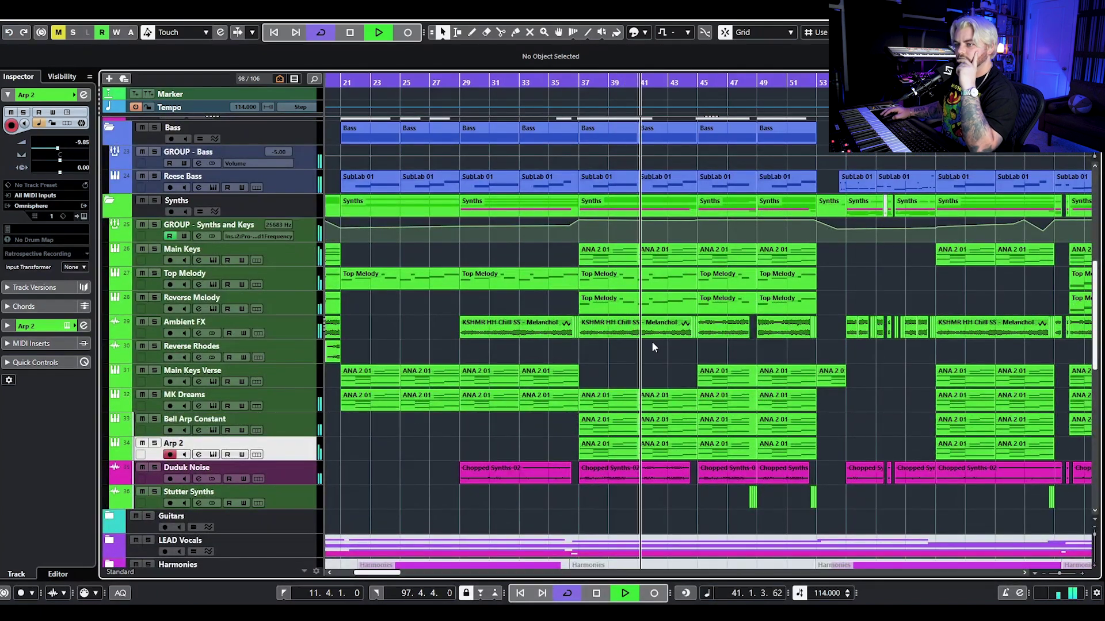
scroll(651, 340, "down", 2)
key("space")
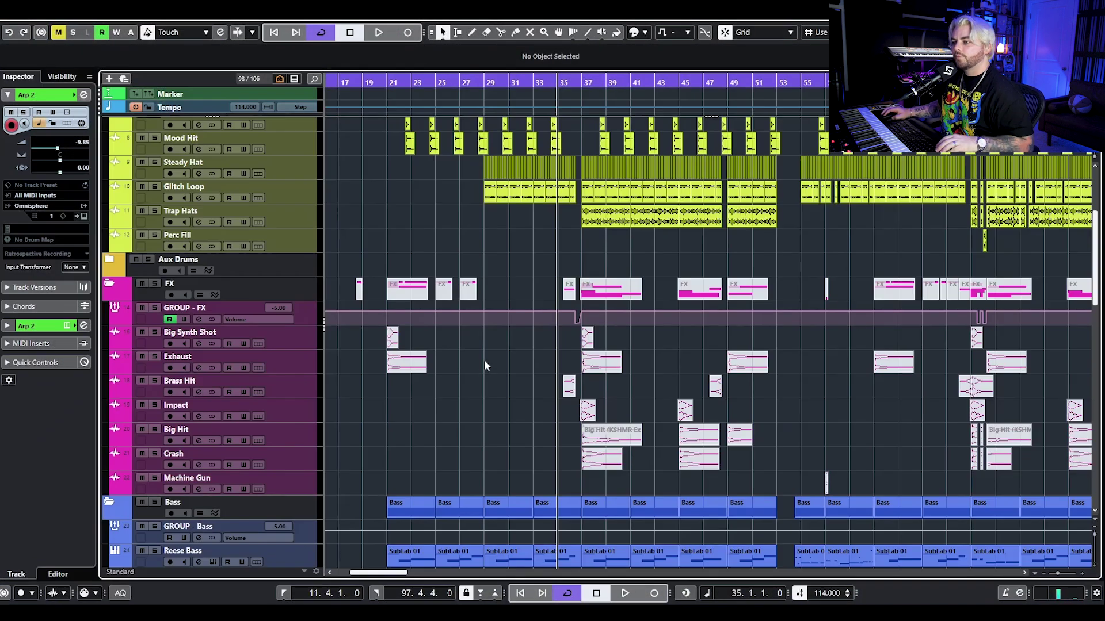
Unmute the FX folder's clips on the Big Synth Shot through Crash tracks and clear the selection.
scroll(485, 362, "down", 2)
scroll(932, 374, "down", 1)
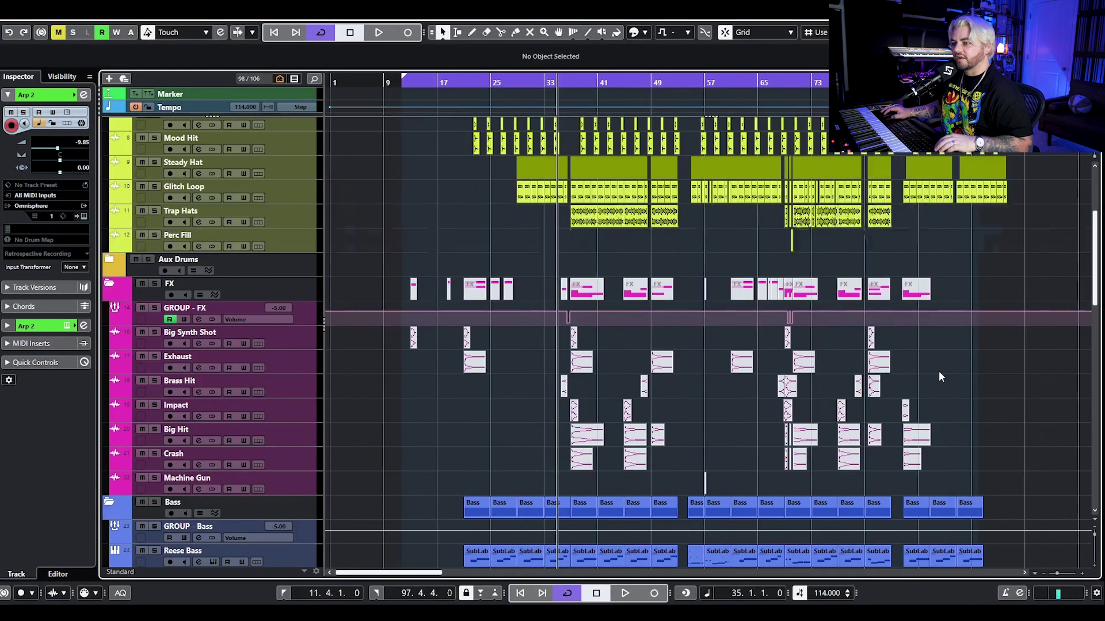
left_click_drag(1008, 336, 313, 468)
left_click(508, 424)
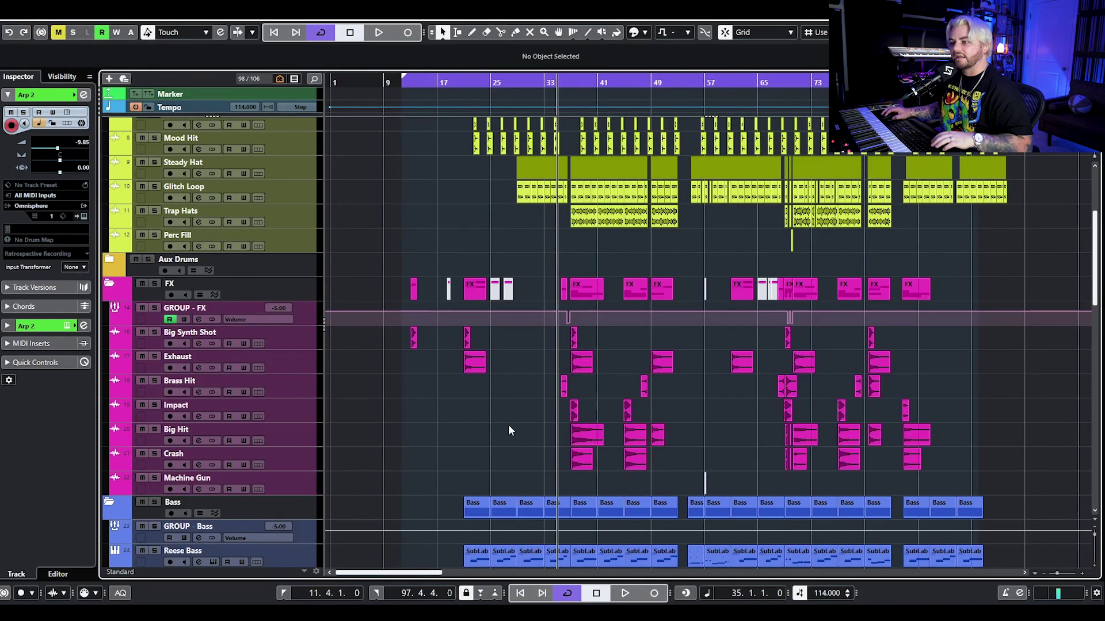
Solo Big Synth Shot, play its hit at bar 13, remove the solo during playback, and stop.
scroll(454, 406, "up", 3, "ctrl")
scroll(488, 340, "up", 4, "ctrl")
left_click(563, 83)
left_click(154, 332)
key("space")
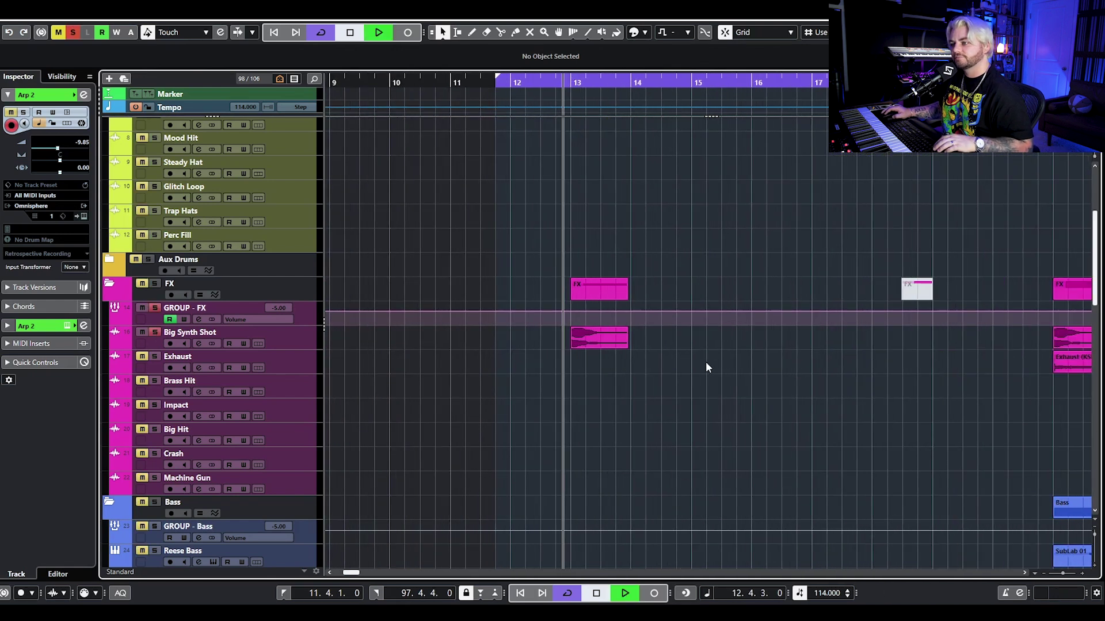
left_click(154, 332)
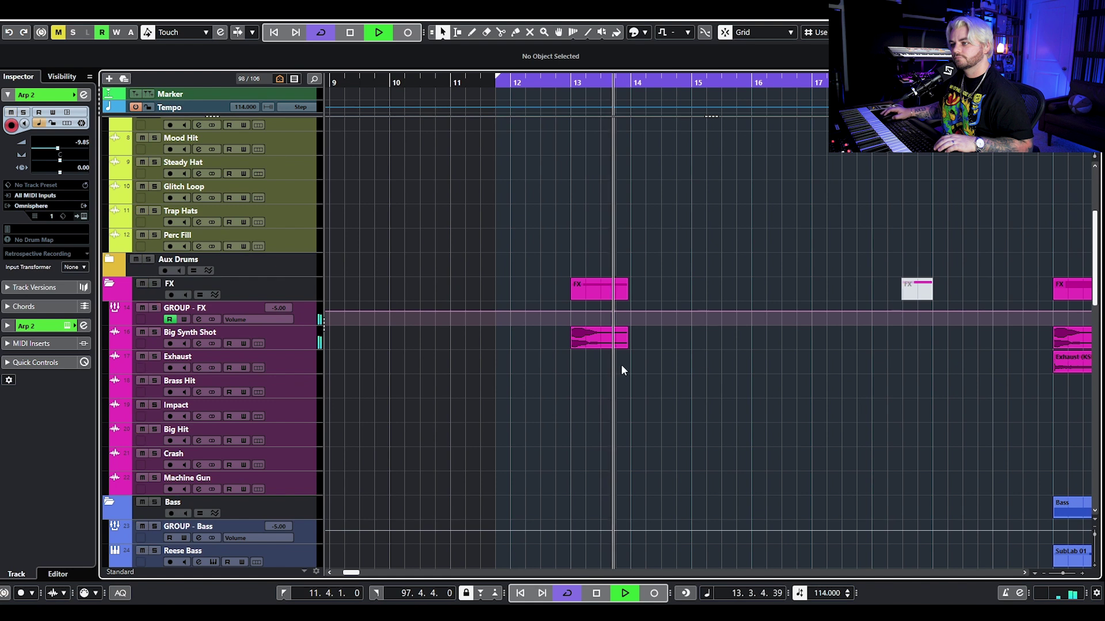
scroll(702, 371, "down", 4, "ctrl")
key("space")
Play the full arrangement into bar 21, solo the FX folder during playback, and stop.
left_click(652, 82)
key("space")
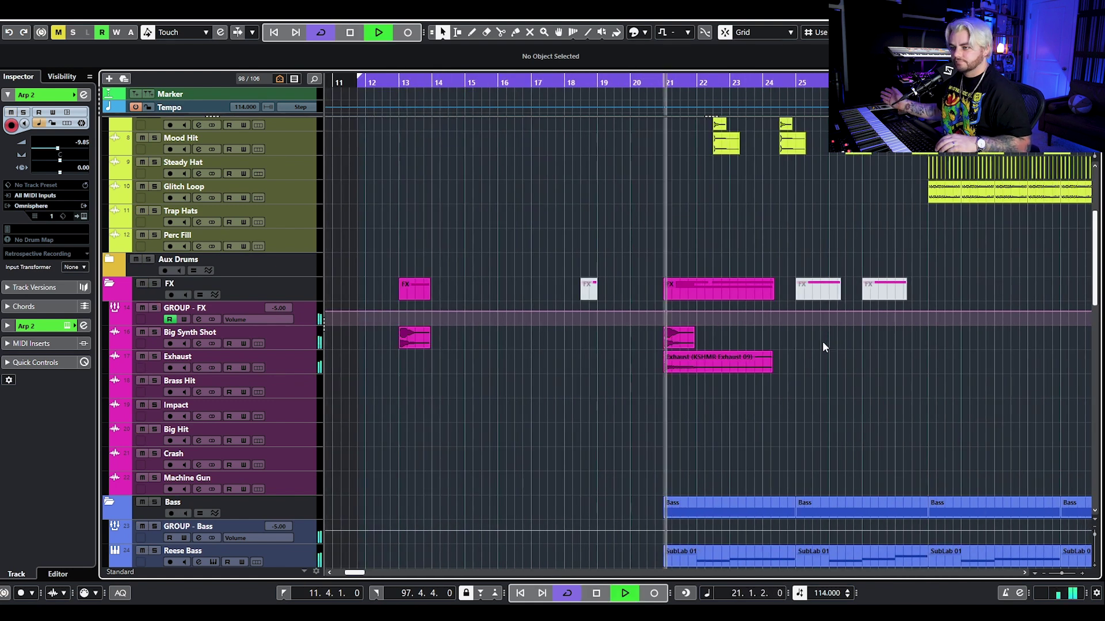
left_click(155, 283)
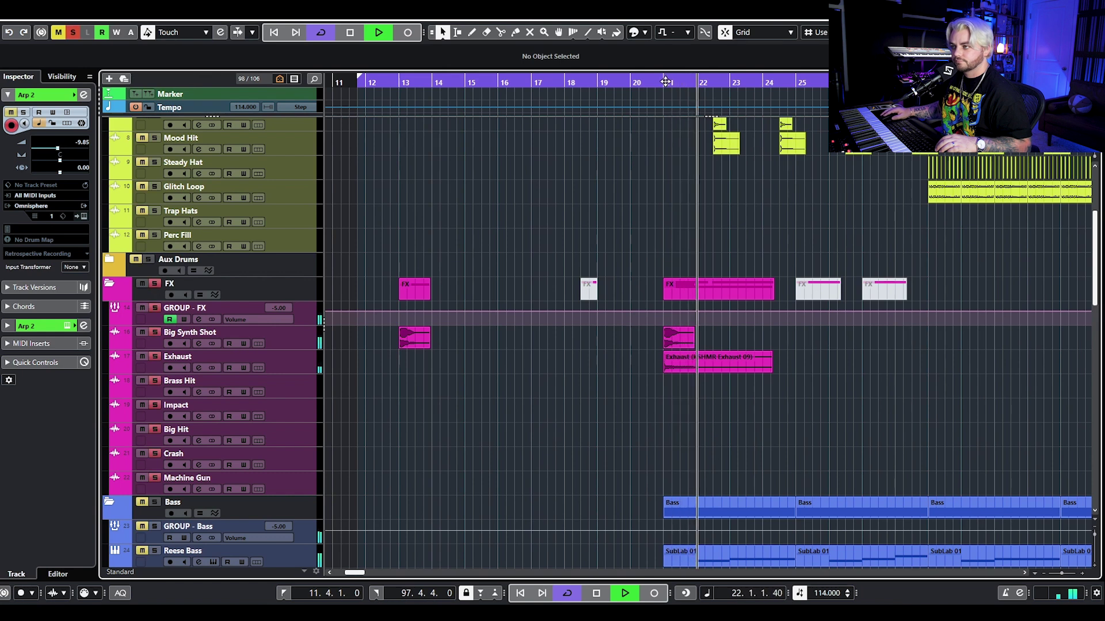
scroll(879, 341, "down", 3, "ctrl")
key("space")
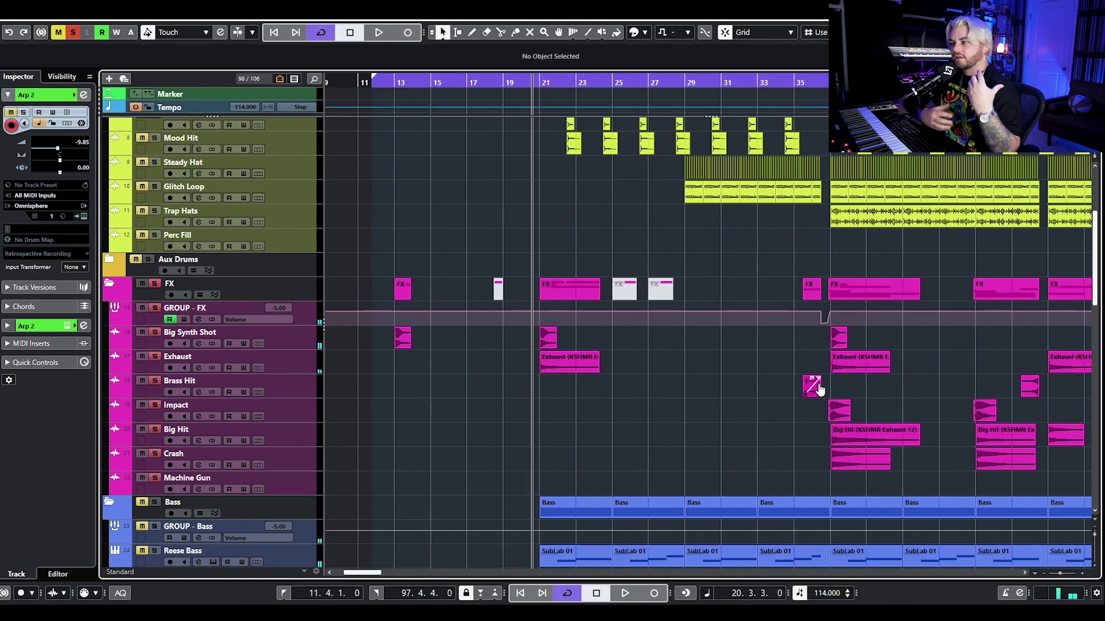
Play the soloed FX tracks from the Brass Hit clip before bar 37 through the impacts that follow, and stop.
scroll(821, 385, "up", 5, "ctrl")
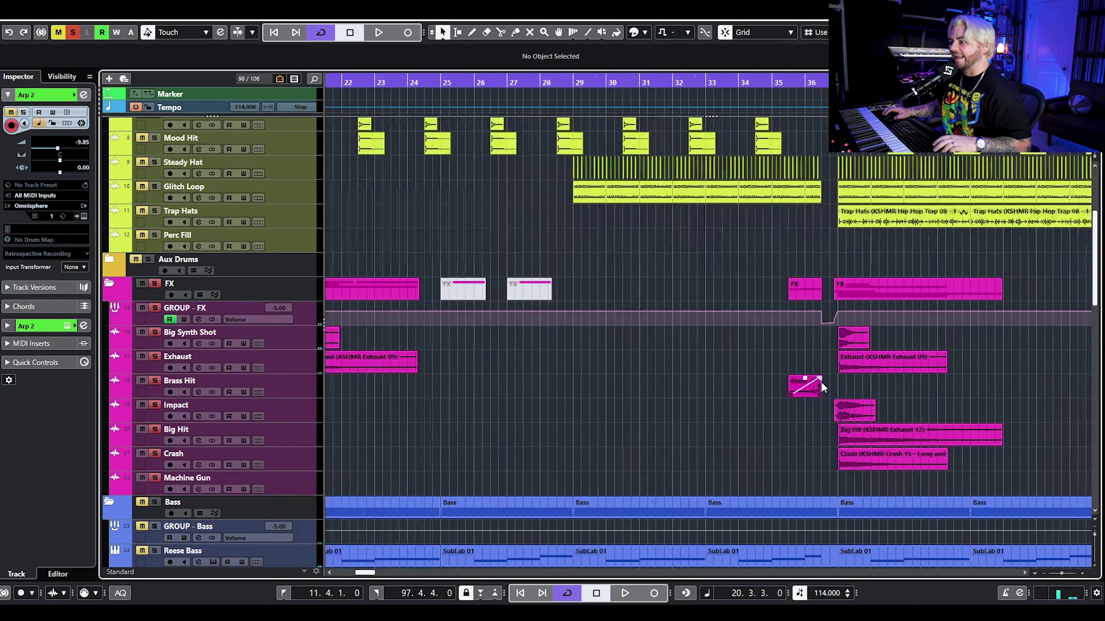
left_click(595, 85)
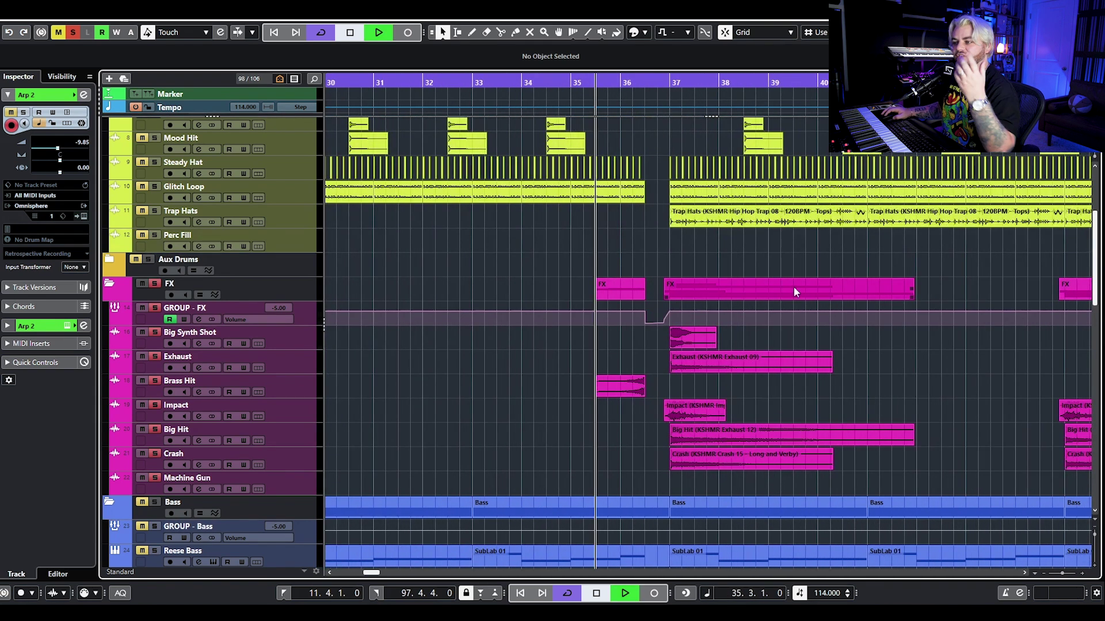
key("space")
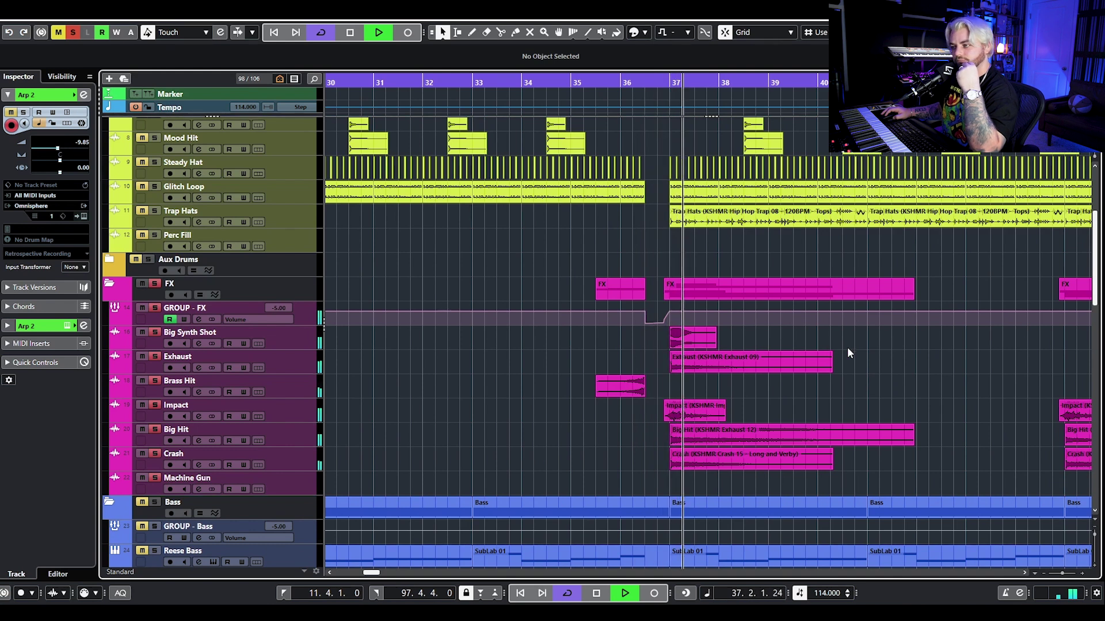
scroll(848, 348, "down", 3, "ctrl")
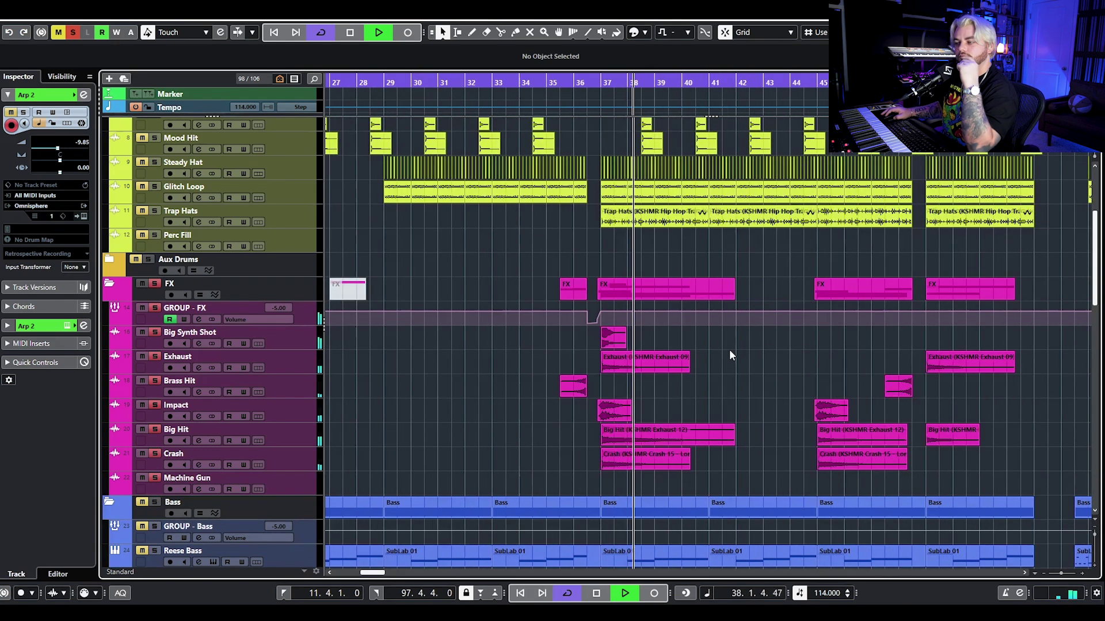
scroll(733, 348, "down", 5)
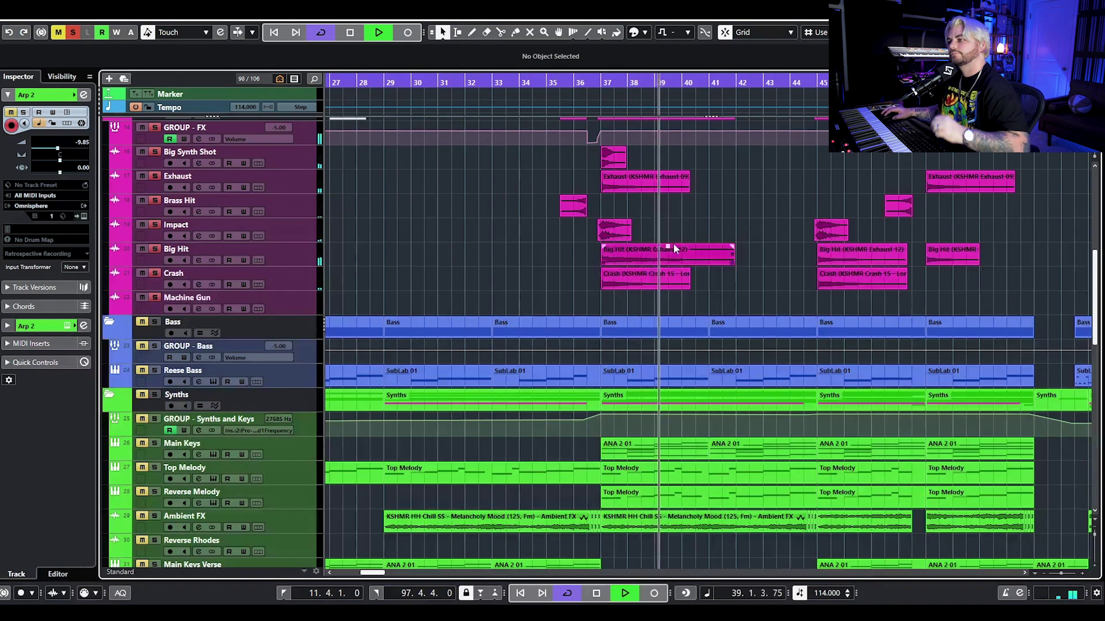
key("space")
Clear all solos, play the full arrangement from bar 35.3 through the FX hits at bar 37, and stop.
left_click(72, 33)
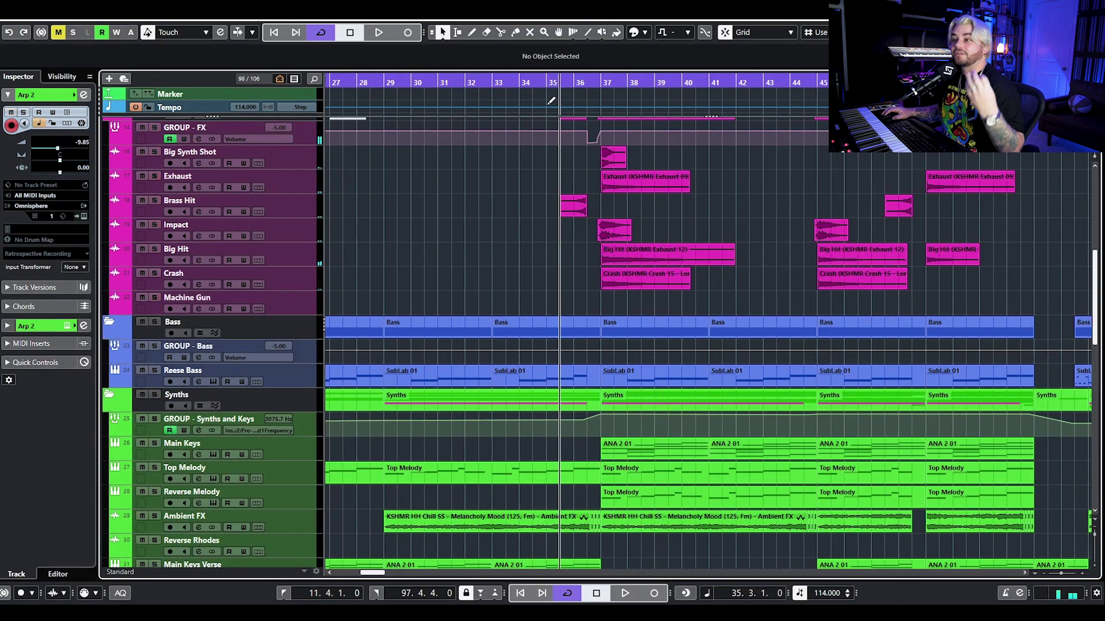
key("space")
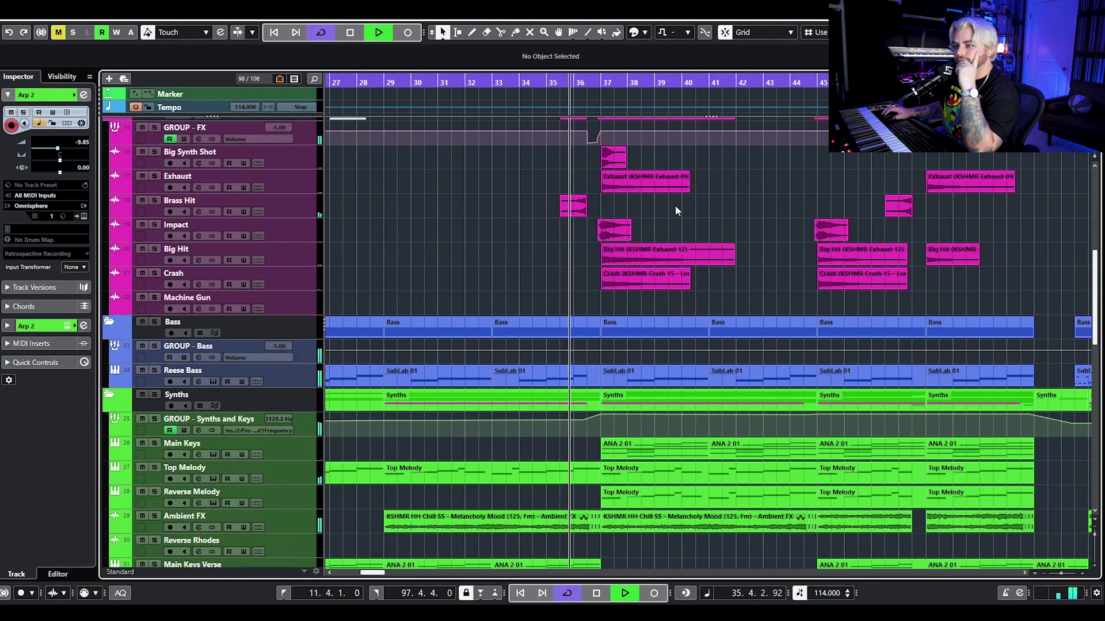
scroll(684, 211, "up", 3)
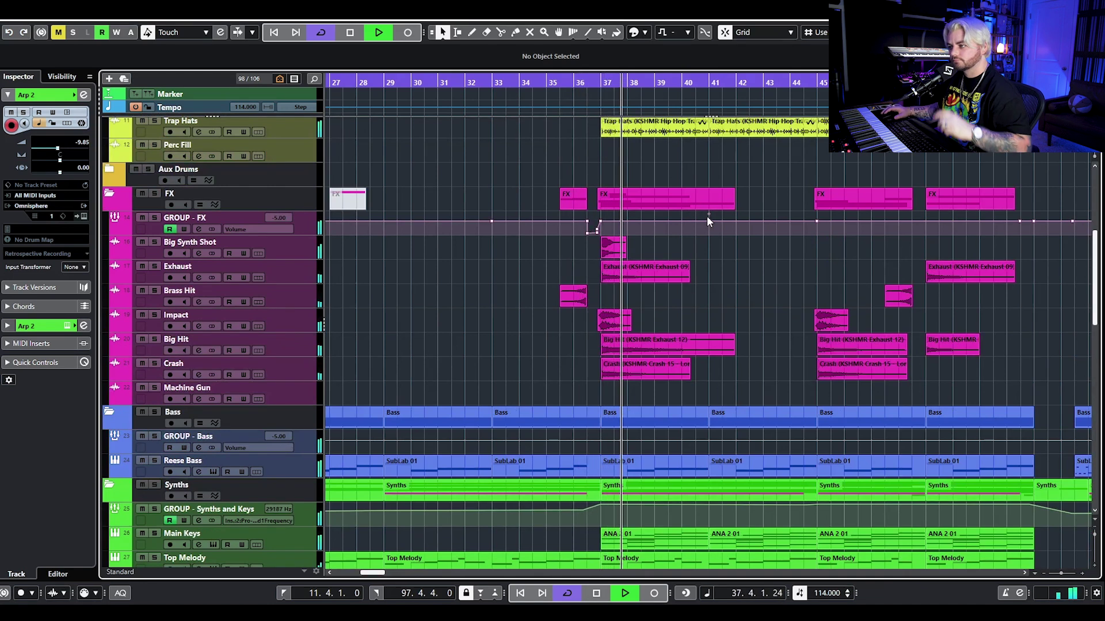
scroll(715, 251, "right", 2)
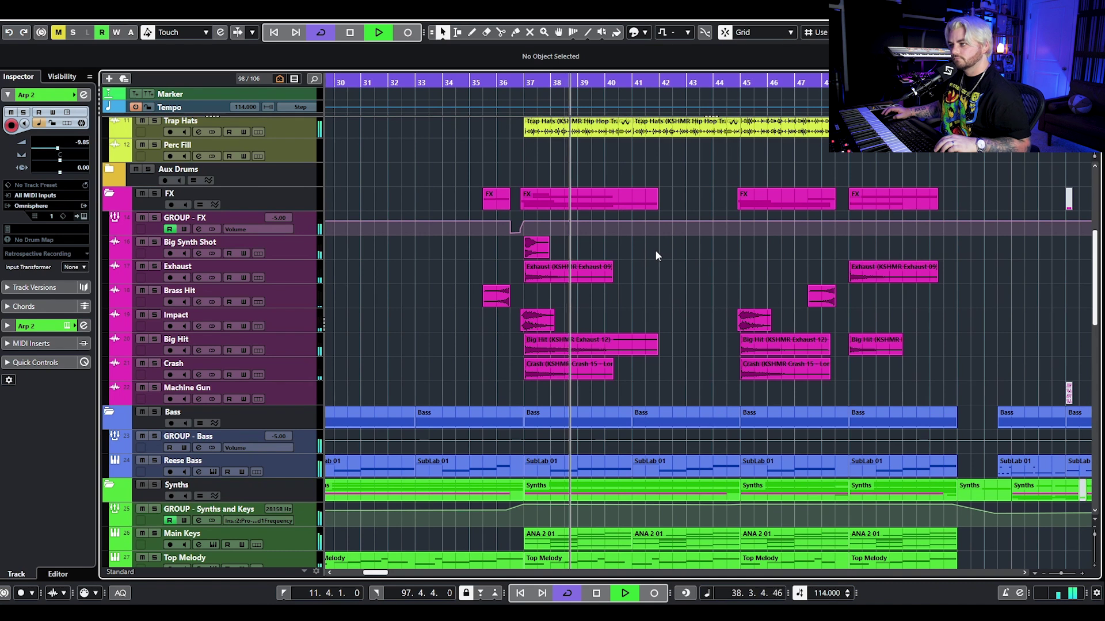
scroll(655, 256, "down", 2)
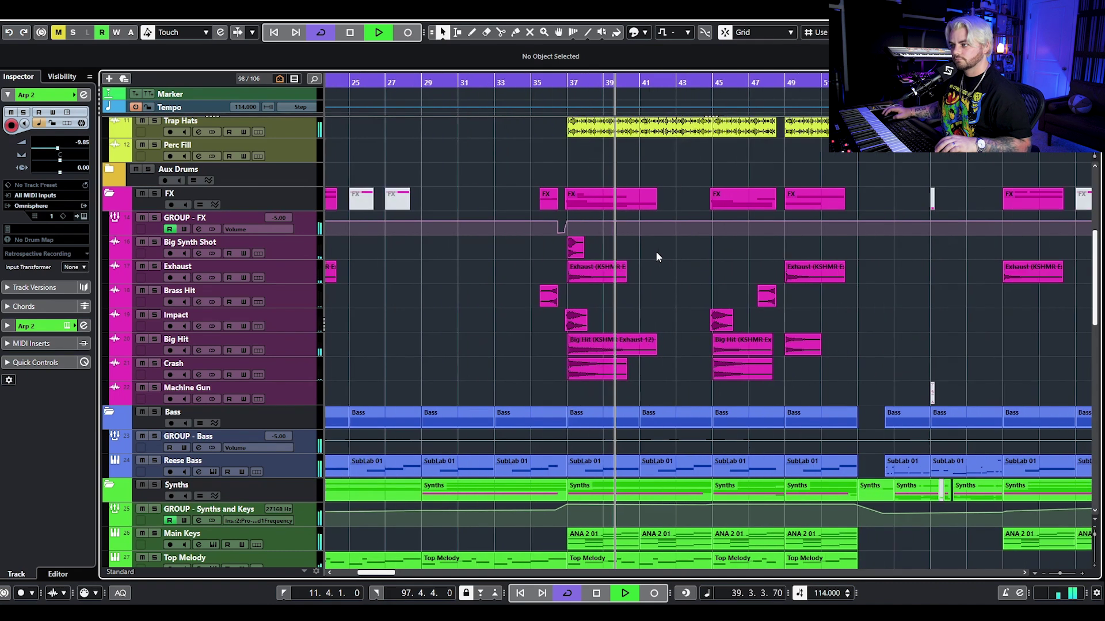
scroll(654, 257, "right", 2)
key("space")
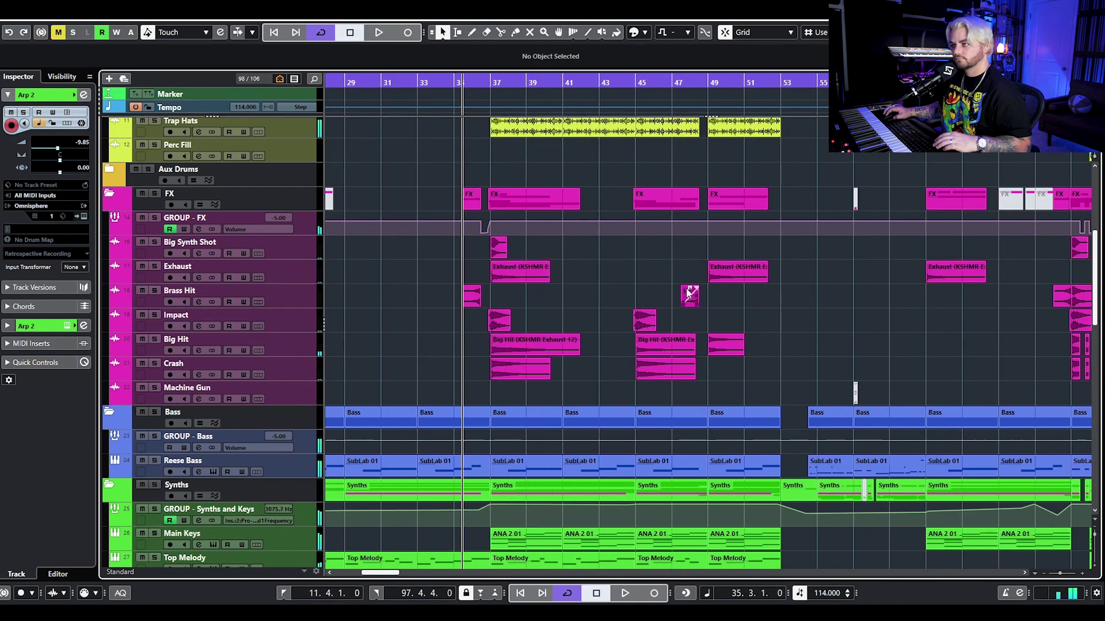
Solo the Stutter Synths track and place the playhead at bar 48.2, just ahead of its first stutter clip.
scroll(685, 287, "up", 4)
scroll(684, 287, "down", 8)
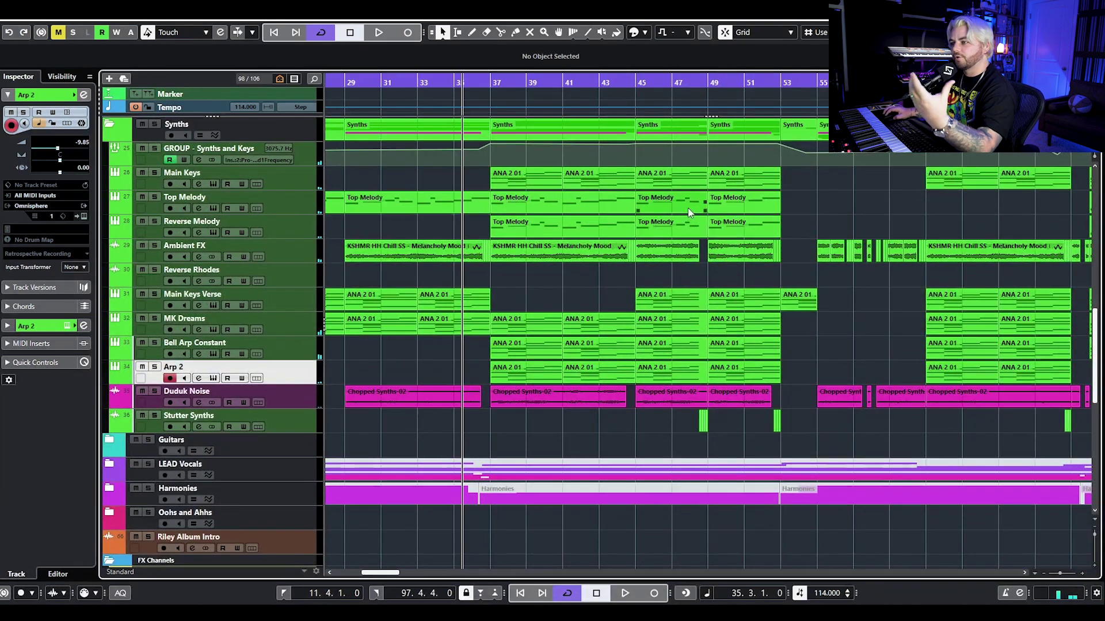
scroll(693, 205, "up", 2)
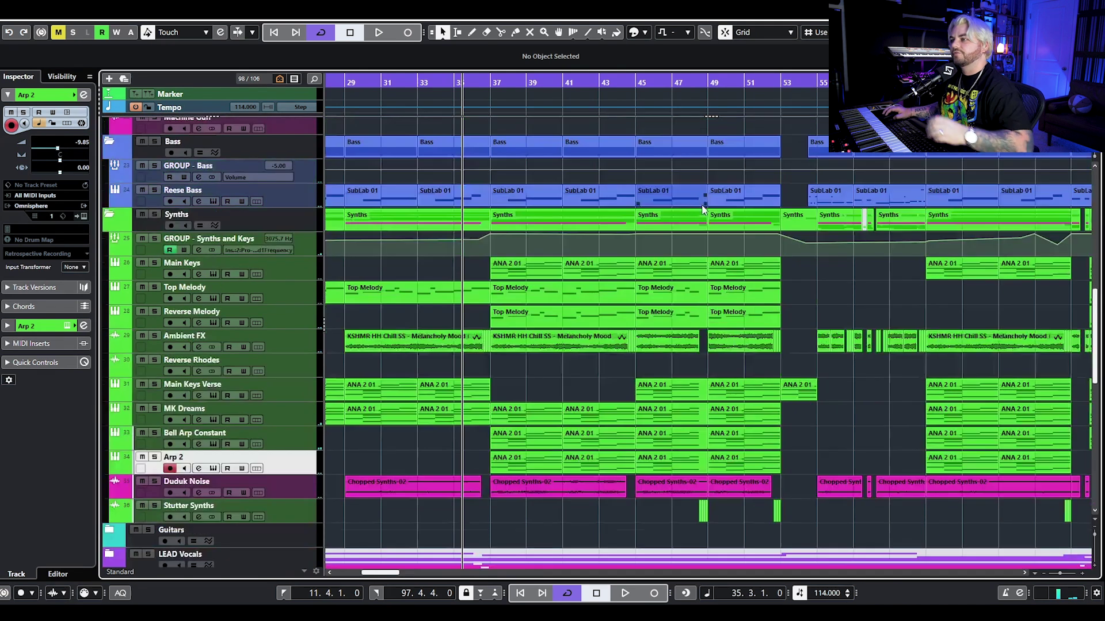
scroll(692, 204, "up", 3)
scroll(691, 205, "up", 2, "ctrl")
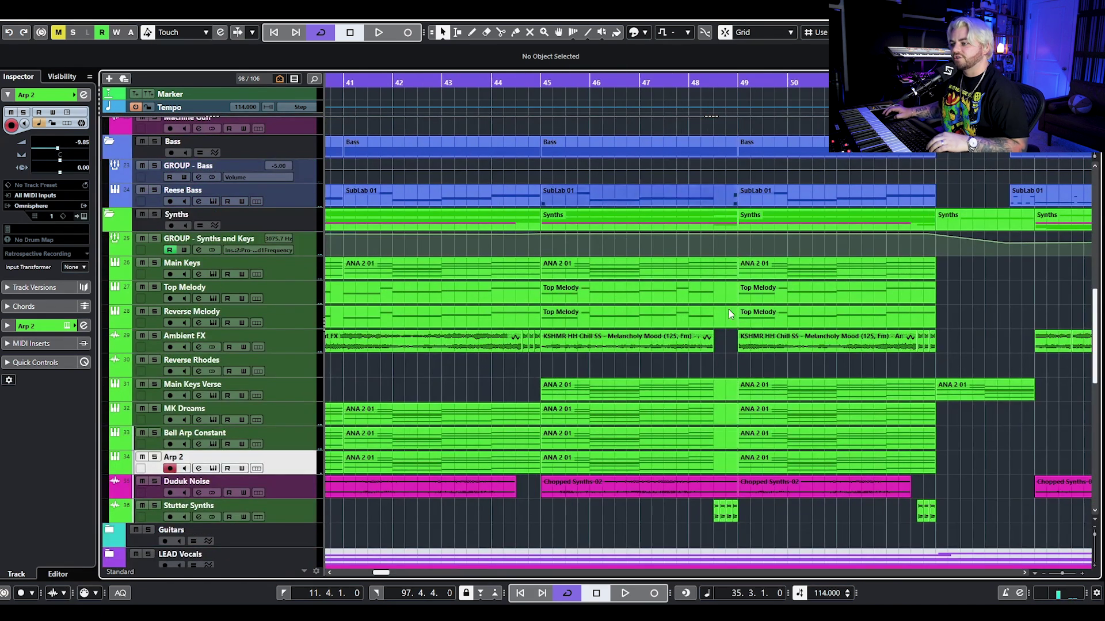
left_click(154, 506)
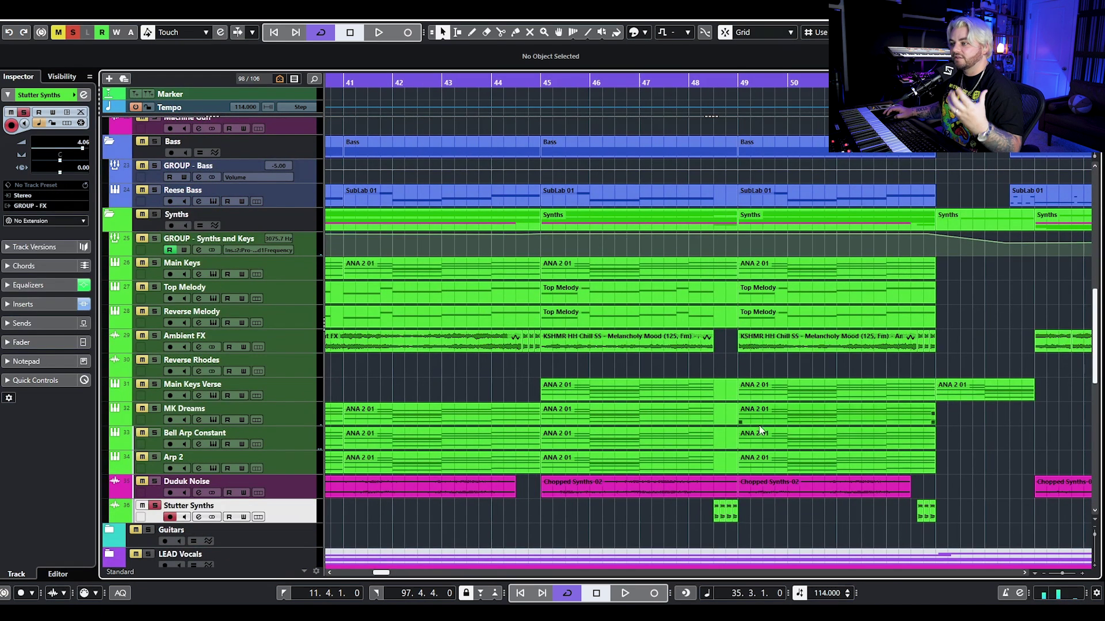
scroll(718, 470, "down", 3)
left_click(701, 84)
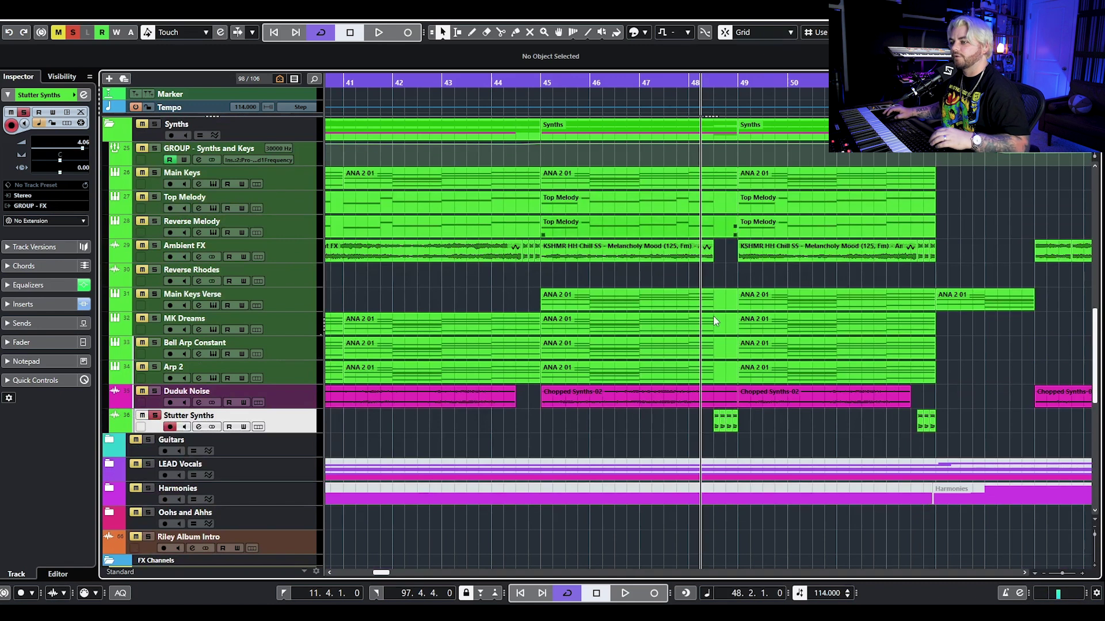
View the Stutter Synths channel settings, close them, play the soloed stutter clip before bar 49, and stop.
left_click(199, 427)
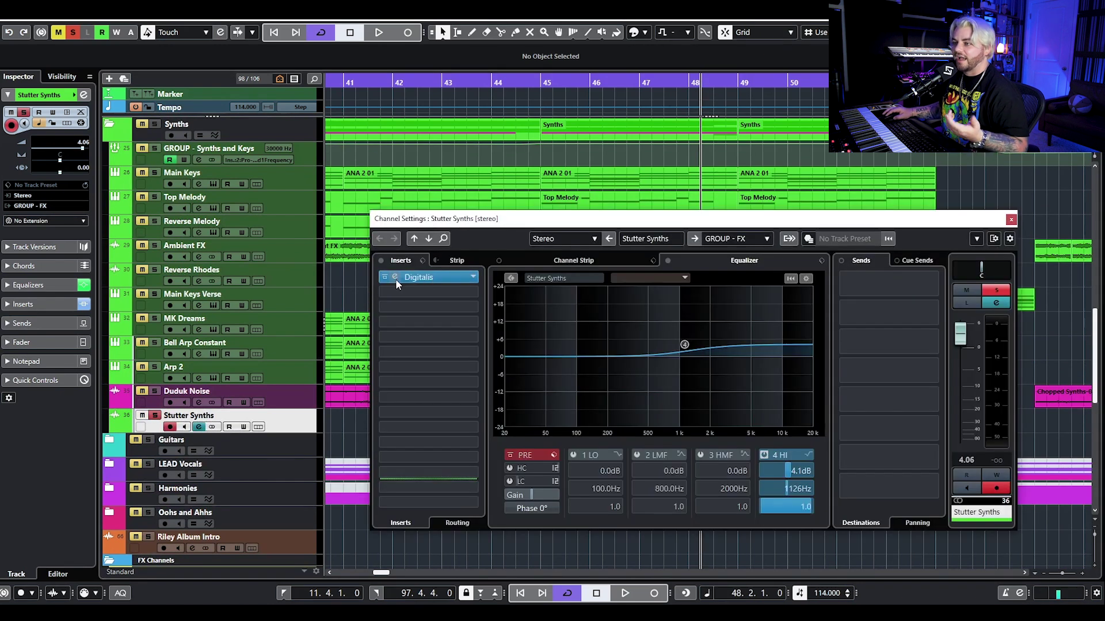
left_click(1011, 219)
key("space")
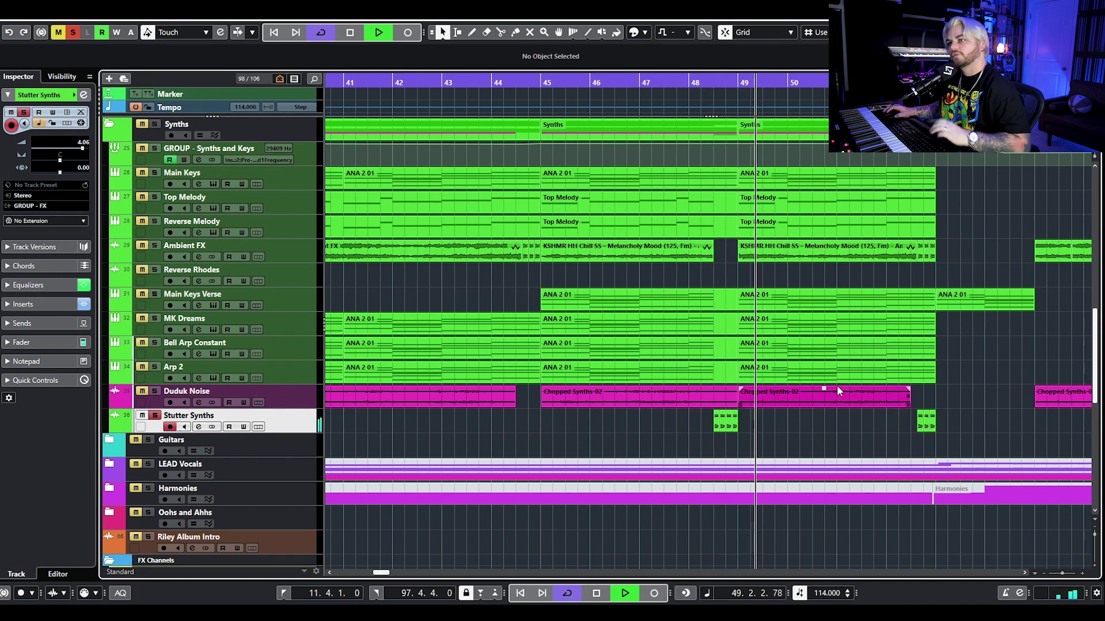
key("space")
Clear the solo, play the full arrangement from bar 47 through the stutter into bar 50, and stop.
left_click(71, 33)
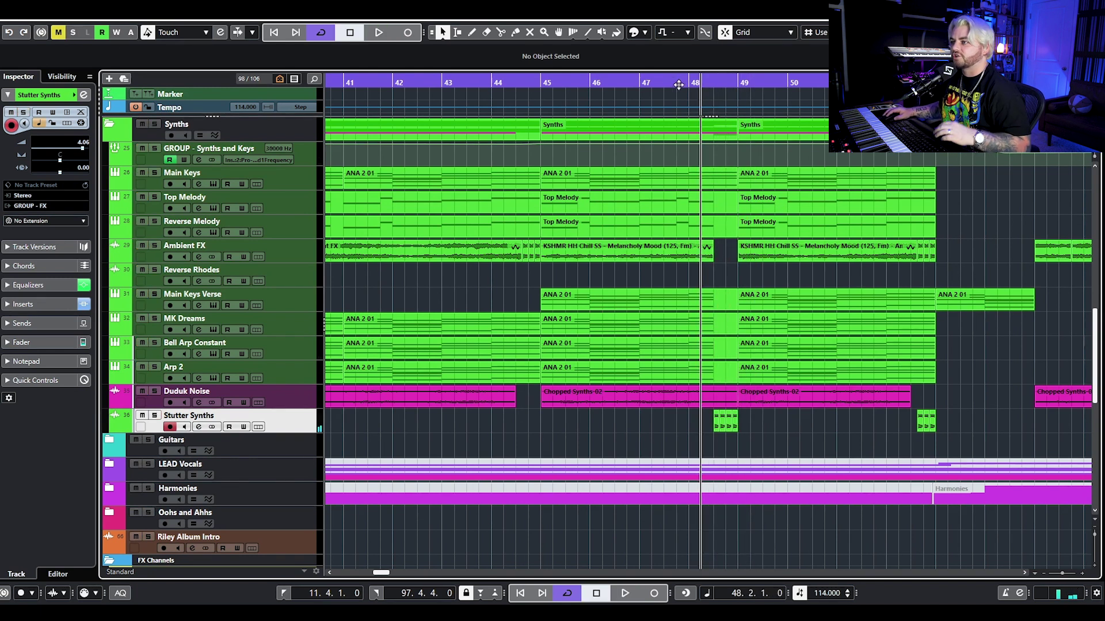
key("space")
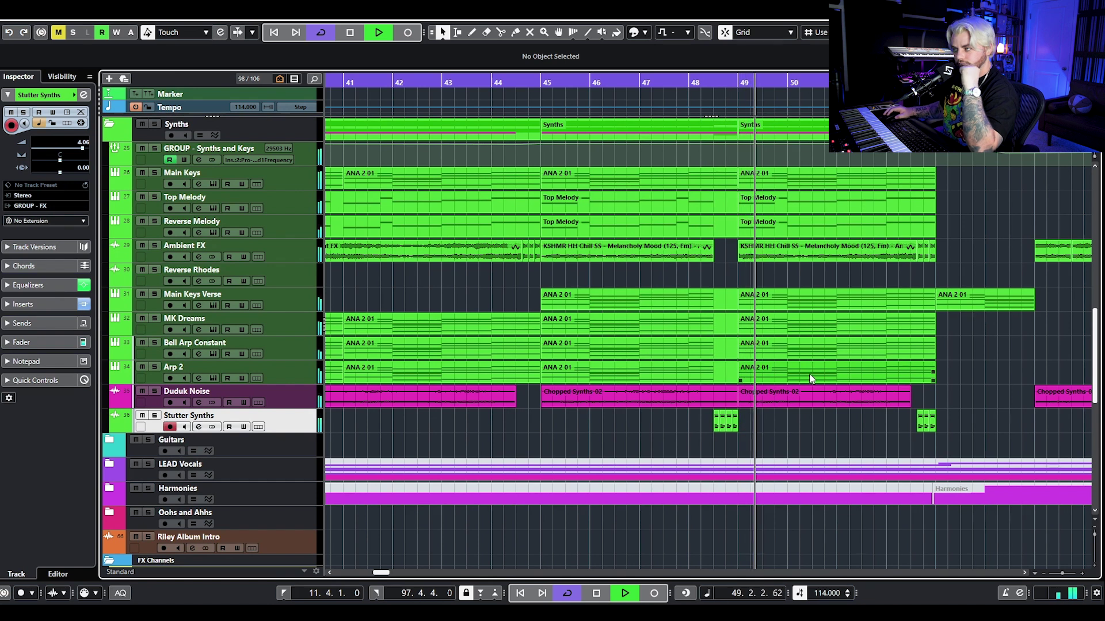
scroll(826, 339, "down", 2, "ctrl")
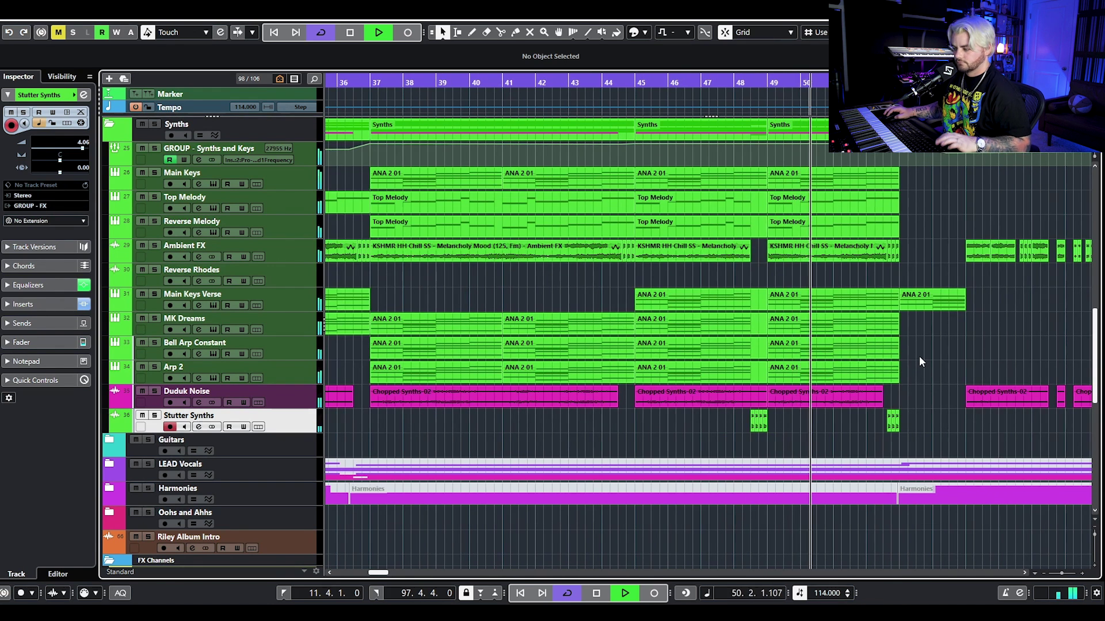
key("space")
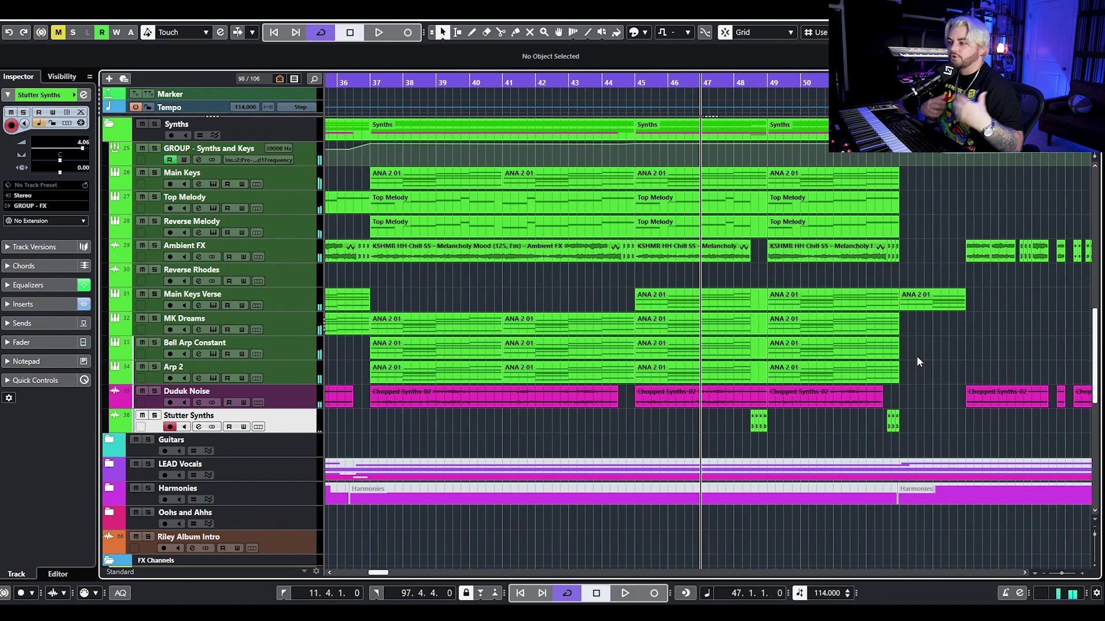
Play the full arrangement from bar 52.4.3 through the filtered synth breakdown to bar 55.
scroll(926, 340, "down", 1, "ctrl")
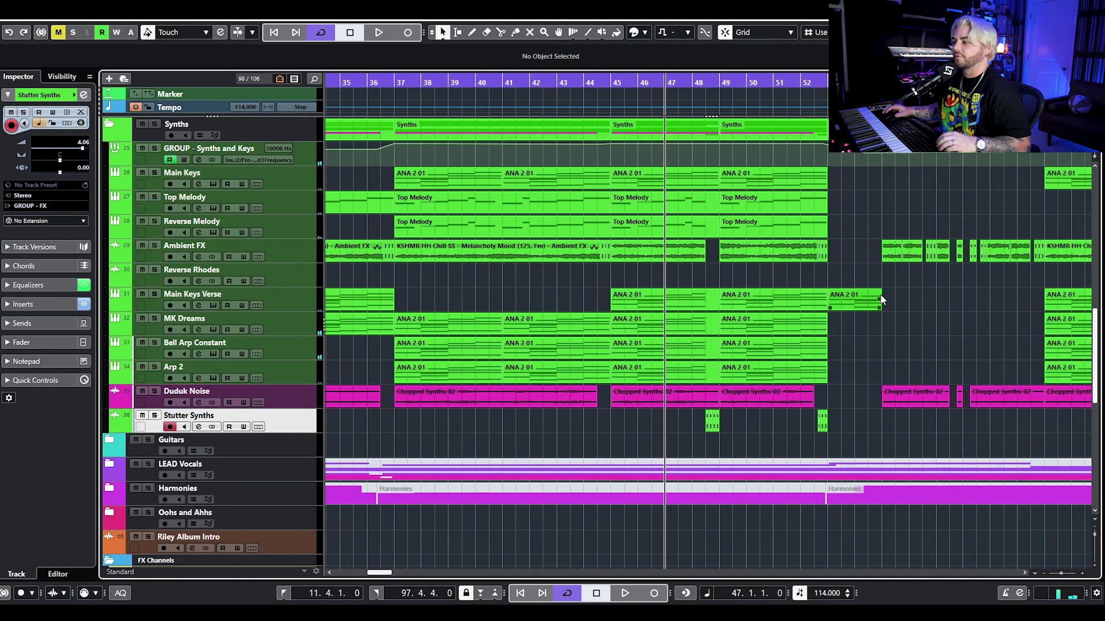
scroll(868, 291, "down", 2, "ctrl")
left_click(633, 92)
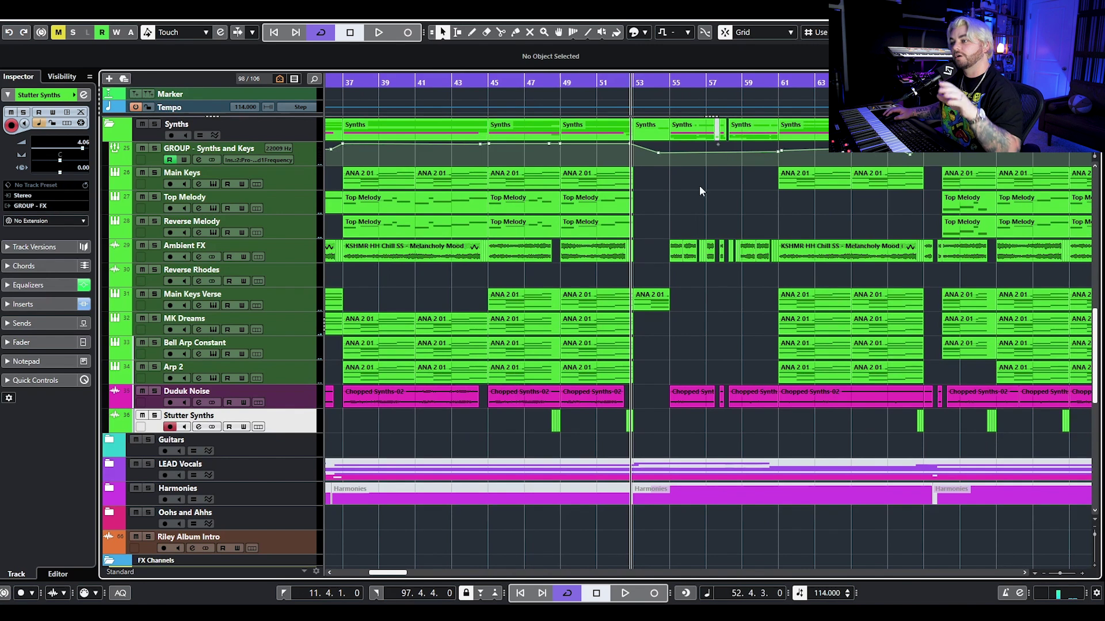
key("space")
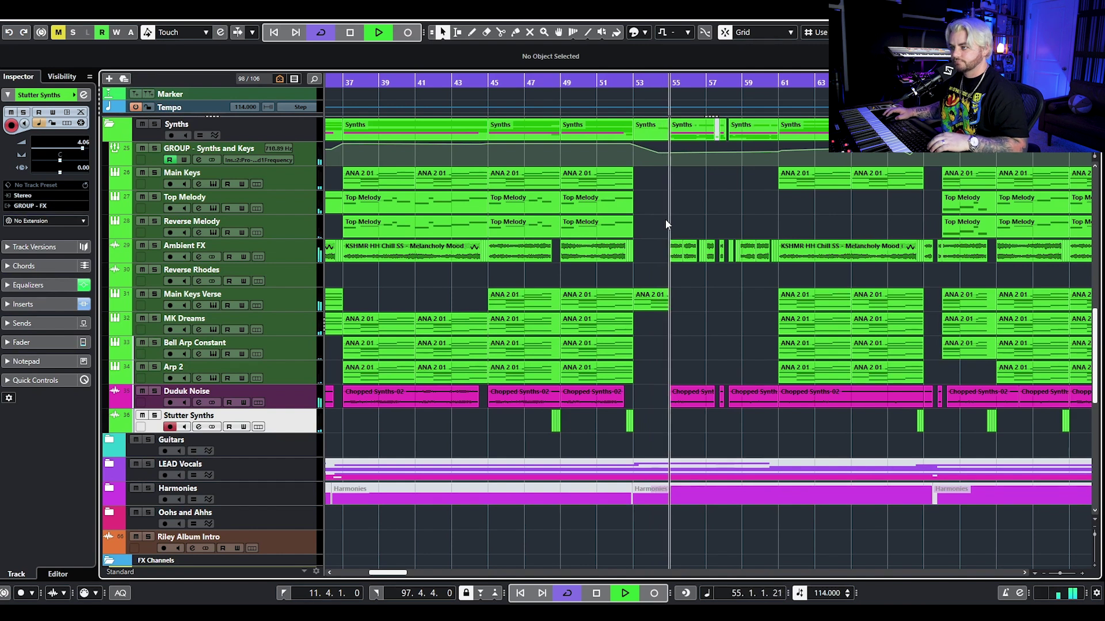
Open the Kick clip leading into bar 55 in the note editor, play its roll from bar 54.2.3, and stop.
scroll(665, 219, "up", 5)
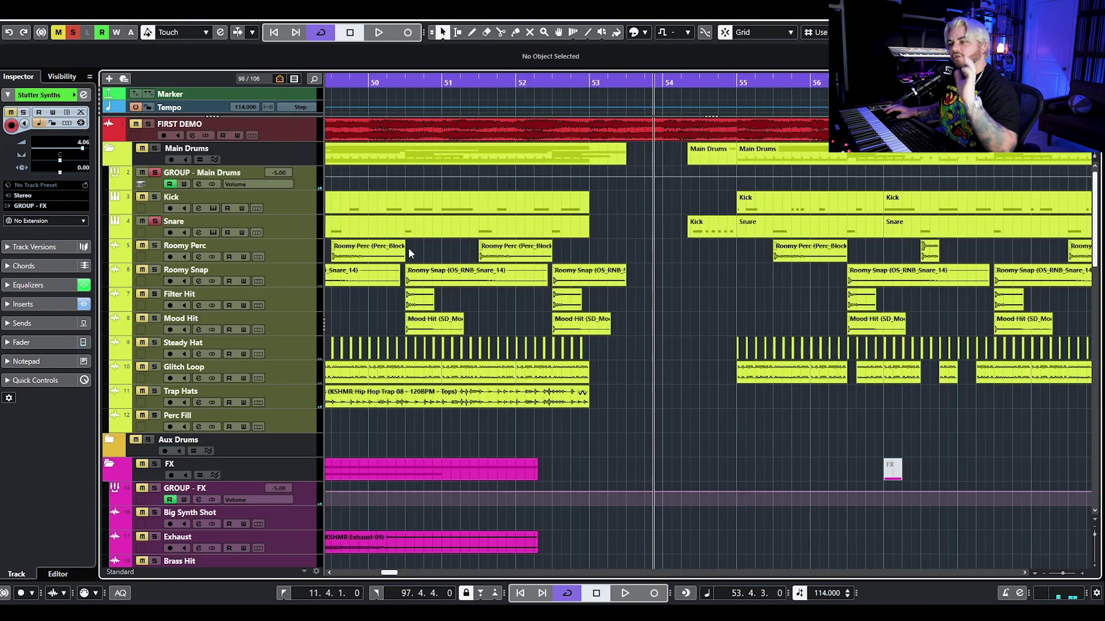
double_click(699, 233)
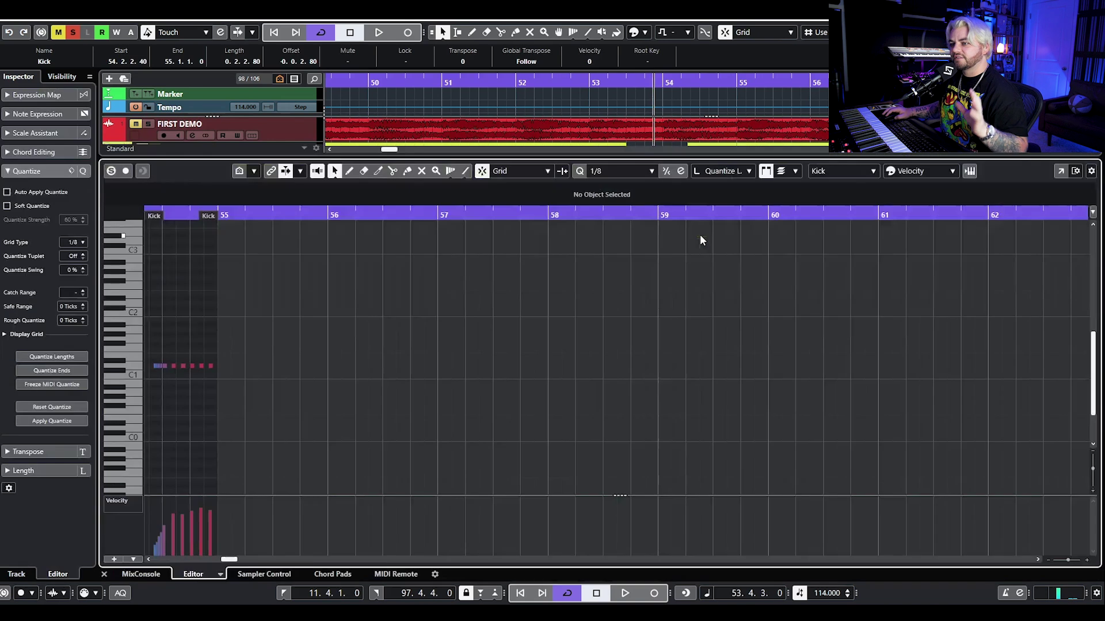
scroll(185, 348, "up", 5)
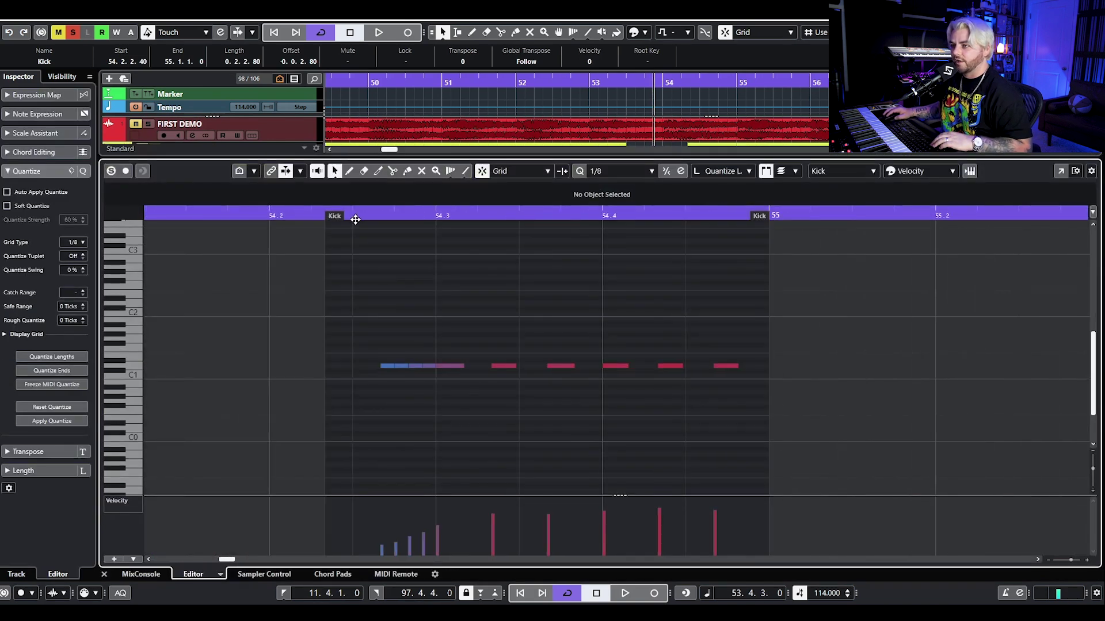
left_click(355, 219)
key("space")
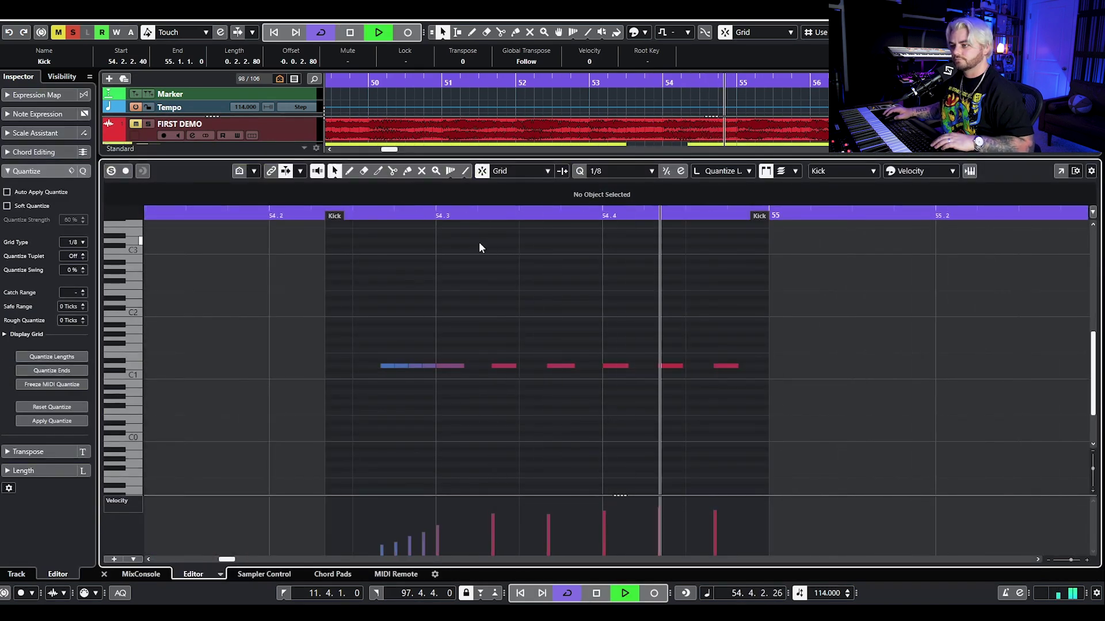
key("space")
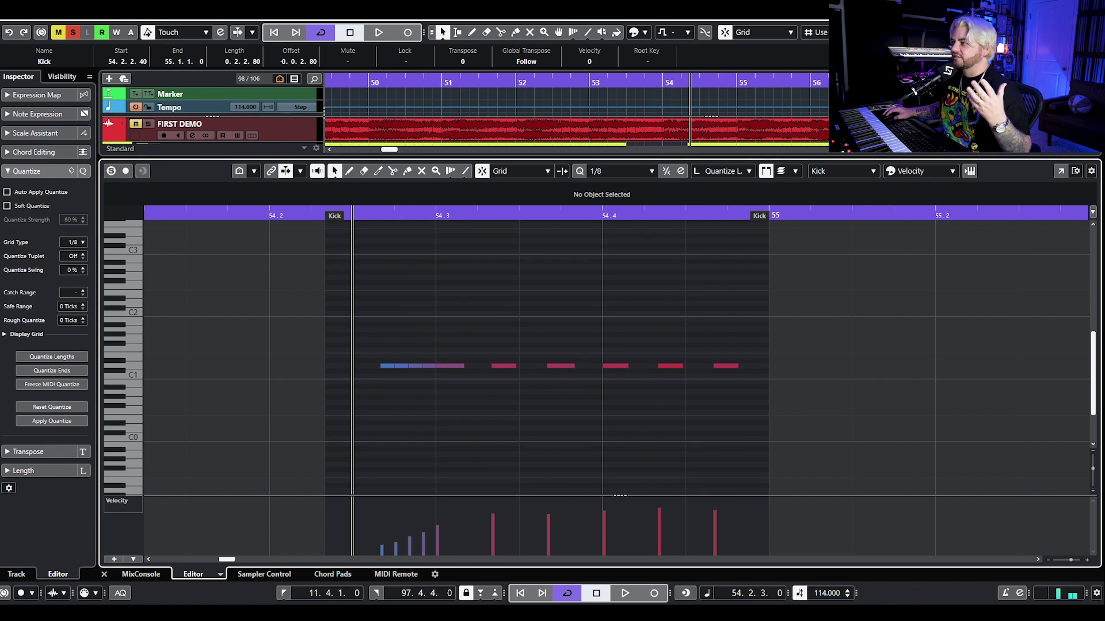
Close the Kick clip's editor and open the Reese Bass SubLab 01 clip that starts at bar 54.3.
key("ctrl+e")
scroll(725, 282, "down", 10)
left_click(726, 193)
key("ctrl+e")
scroll(371, 339, "down", 3)
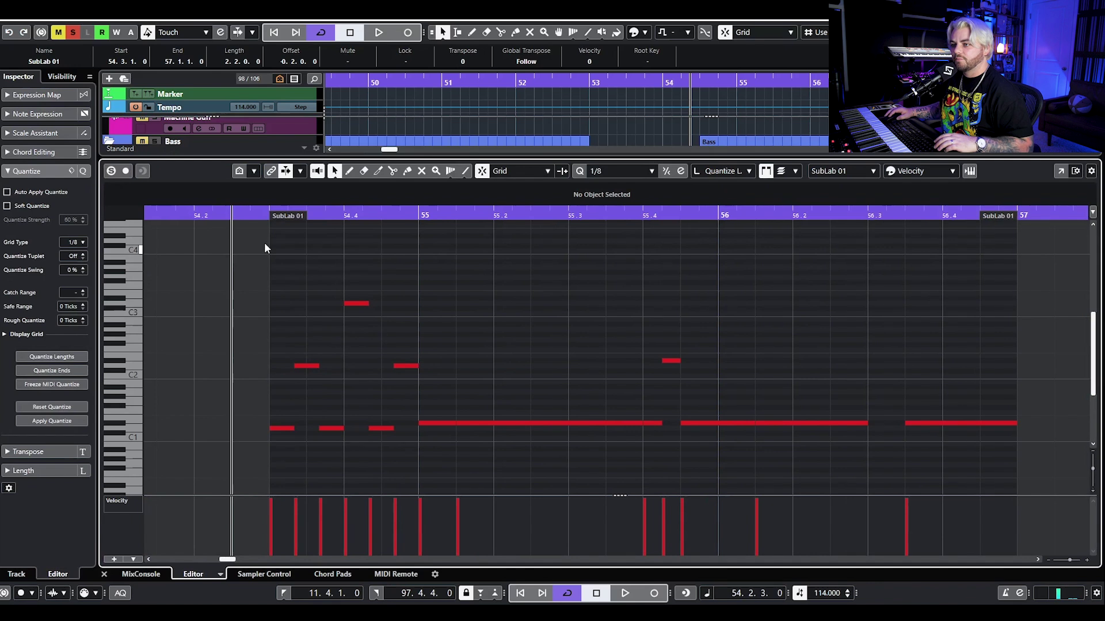
Play the SubLab 01 clip's octave-jumping bass notes from bar 54.3.1, stop, and close the note editor.
left_click(264, 215)
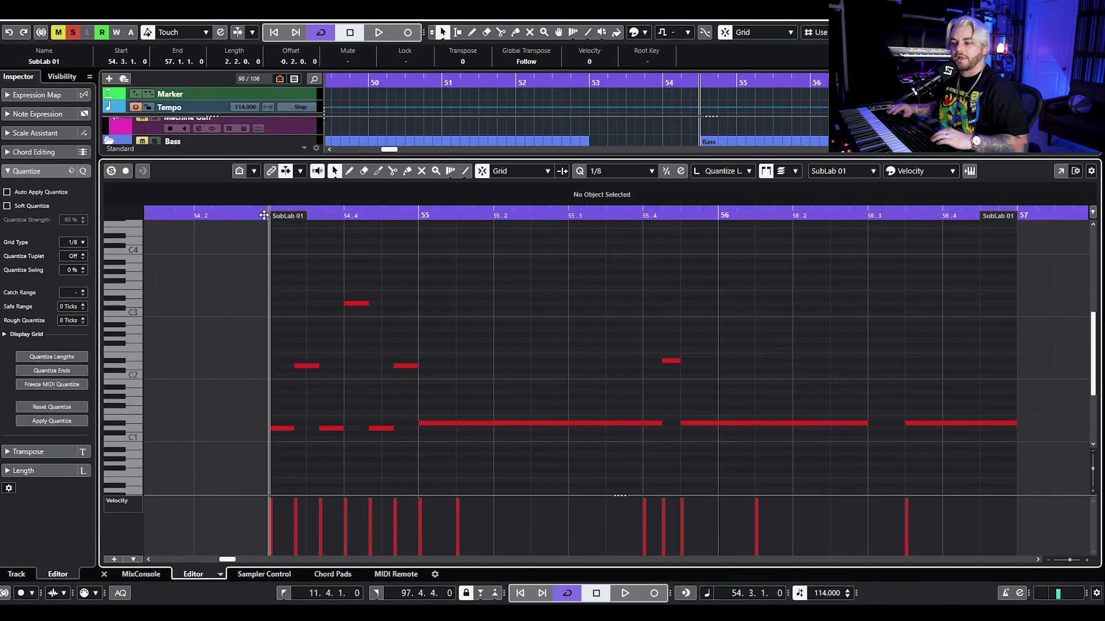
key("space")
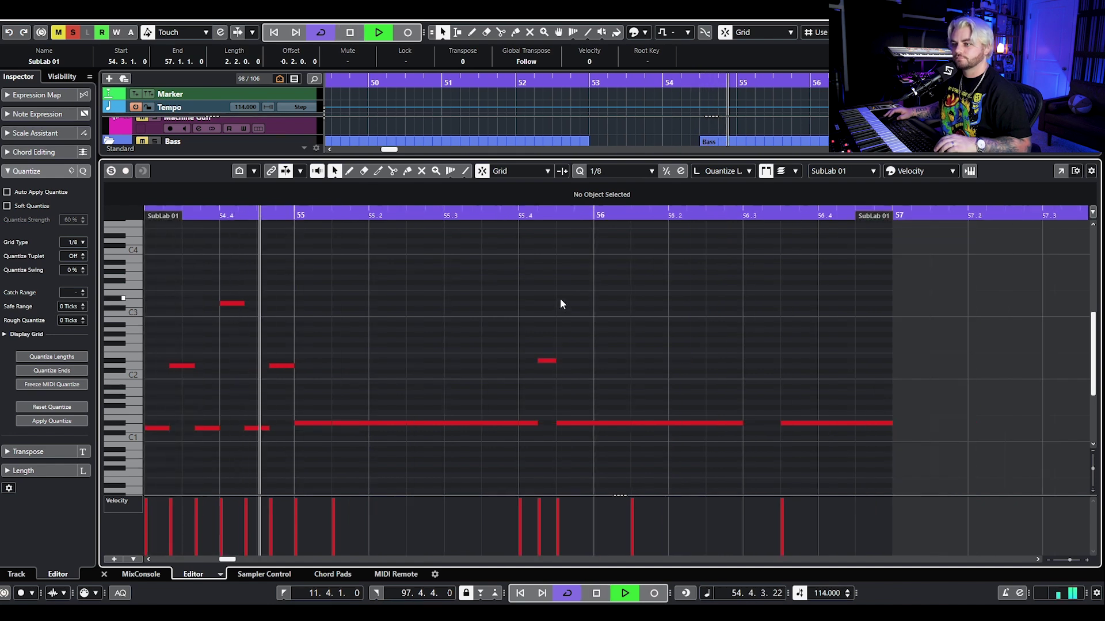
key("space")
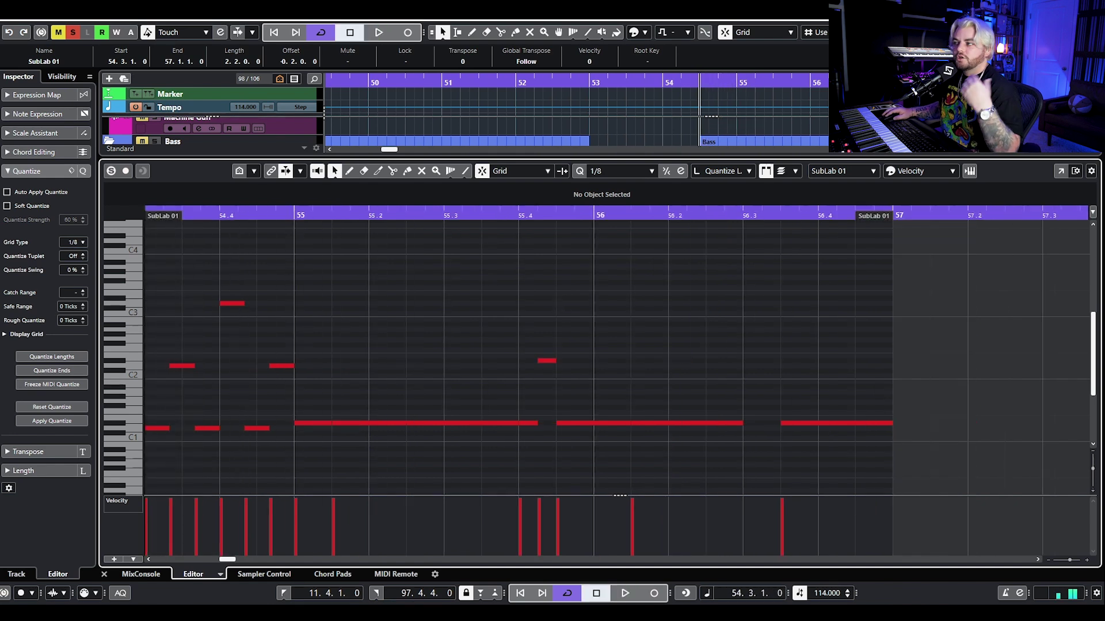
key("ctrl+alt+e")
Clear the solos, play the full arrangement from bar 52.3.3 through the breakdown past bar 56, and stop.
left_click(72, 32)
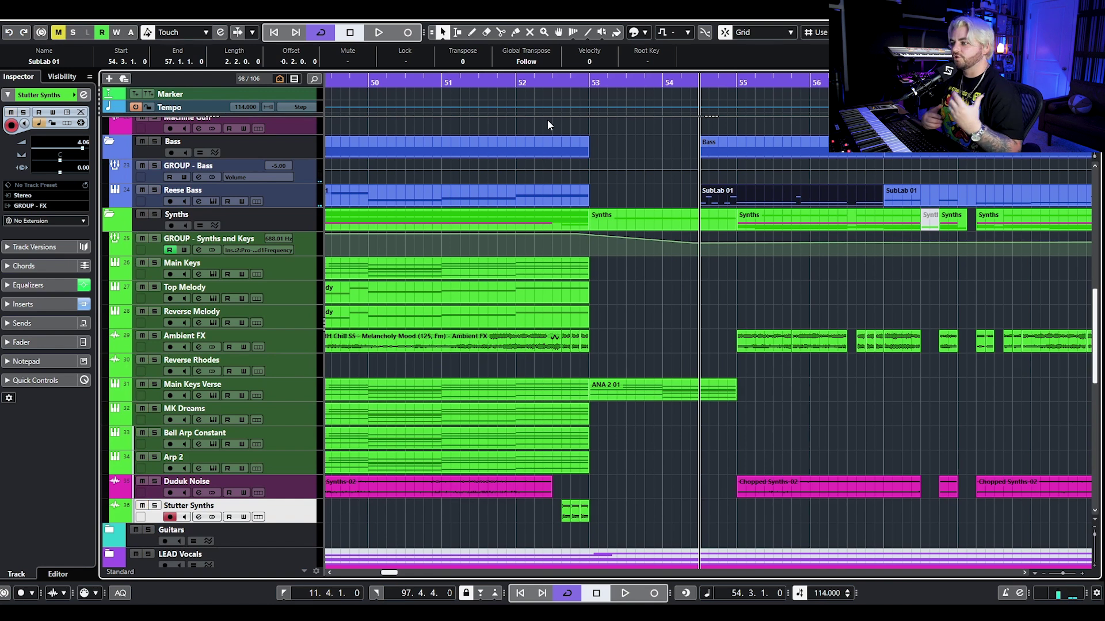
scroll(826, 258, "down", 3)
scroll(819, 278, "left", 2)
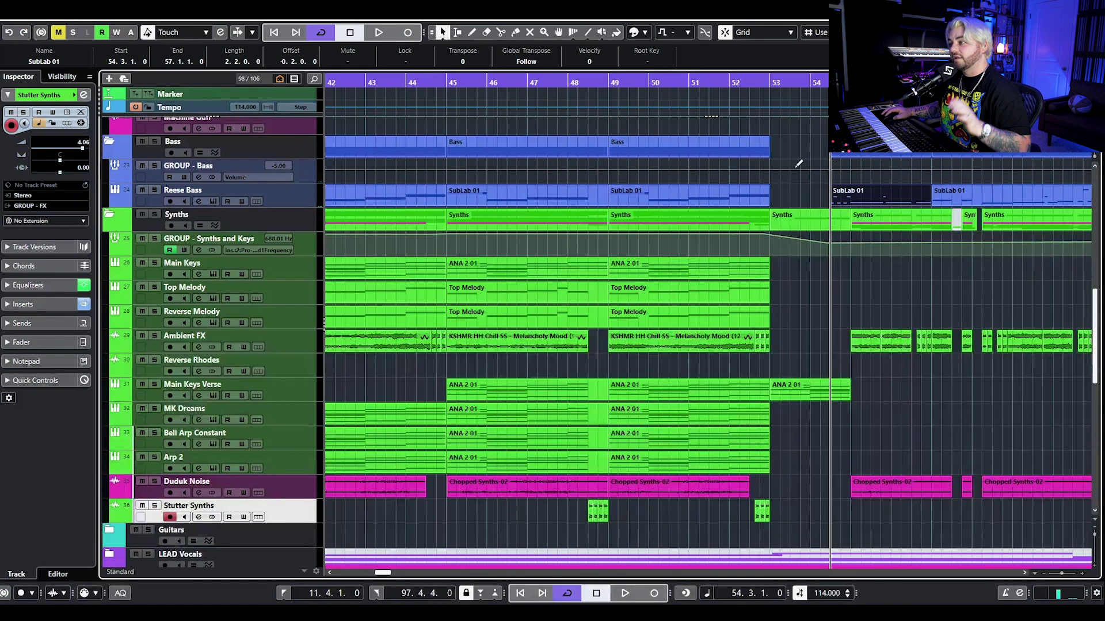
left_click(751, 82)
key("space")
scroll(783, 300, "right", 2)
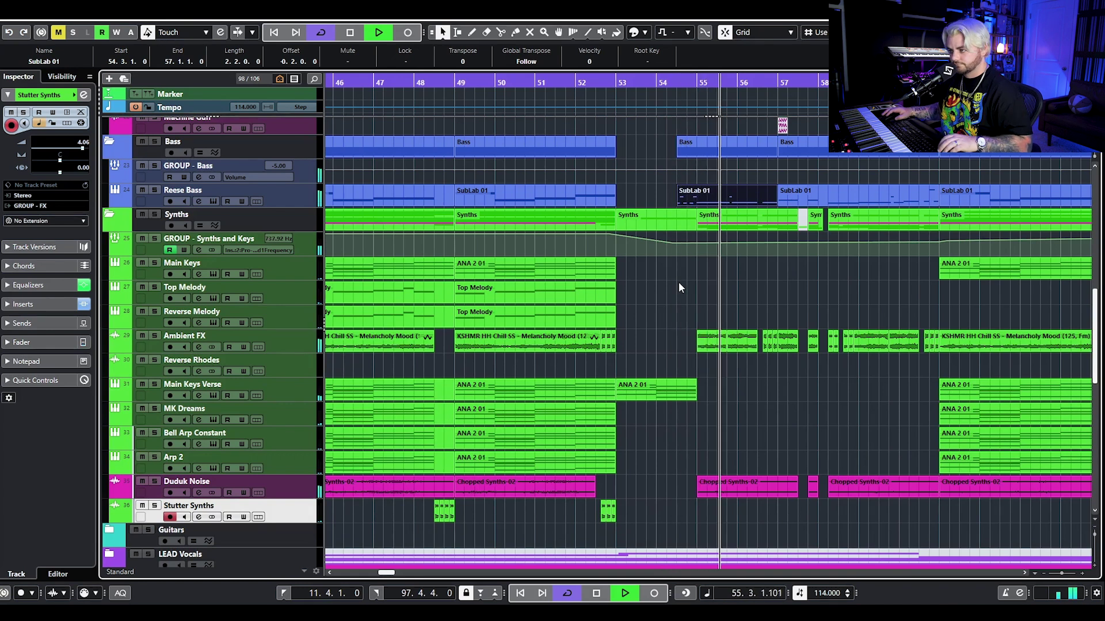
scroll(699, 298, "down", 2)
left_click_drag(699, 298, 543, 289)
scroll(585, 290, "up", 3)
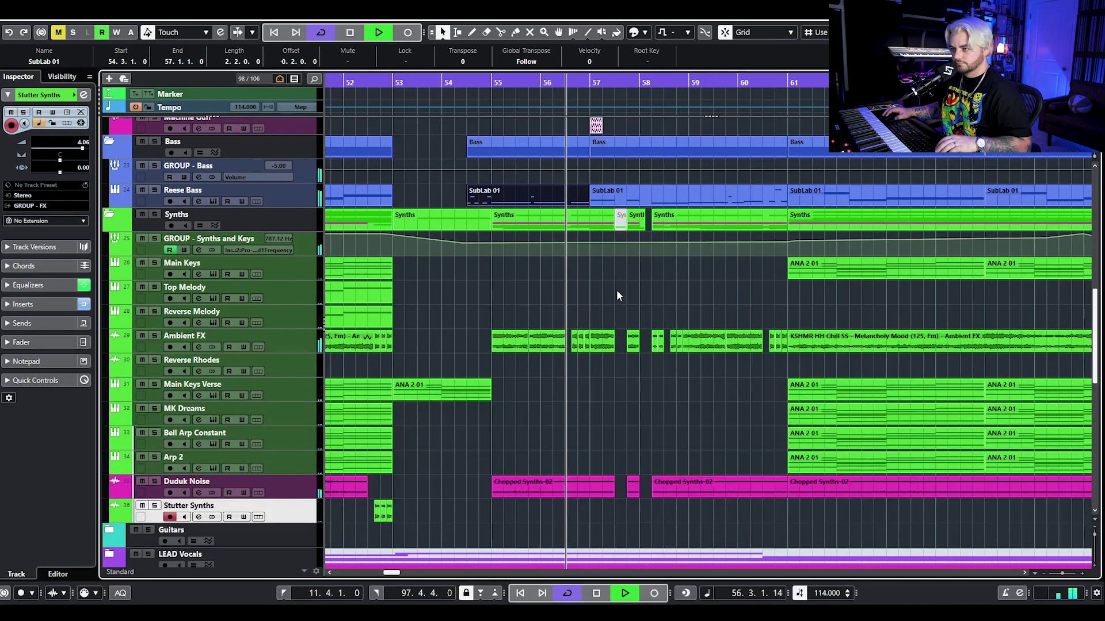
key("space")
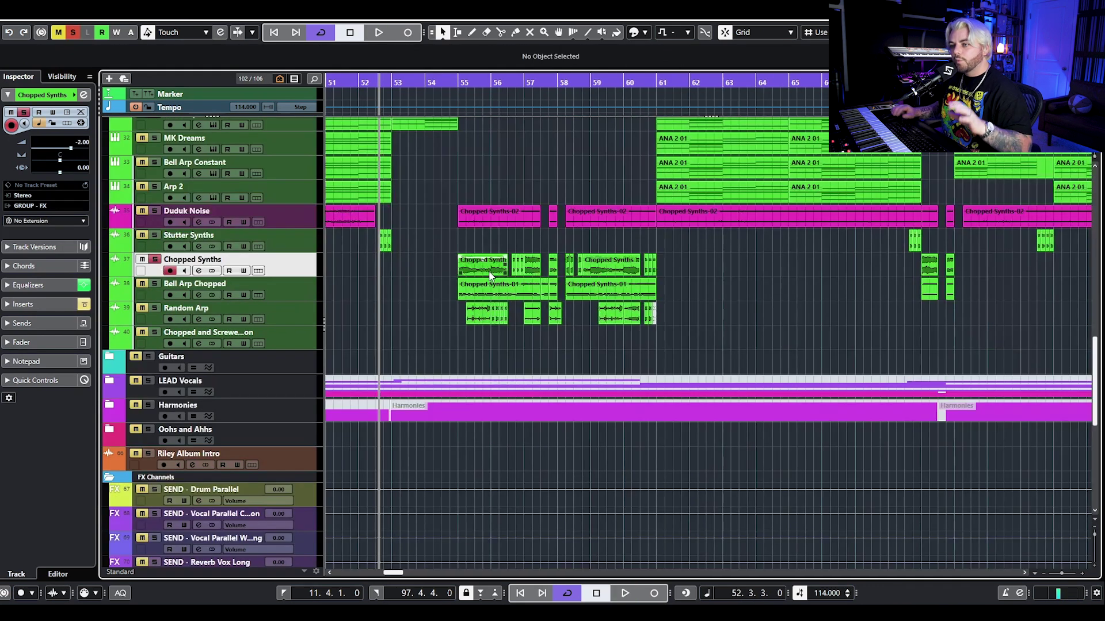
scroll(490, 275, "down", 3)
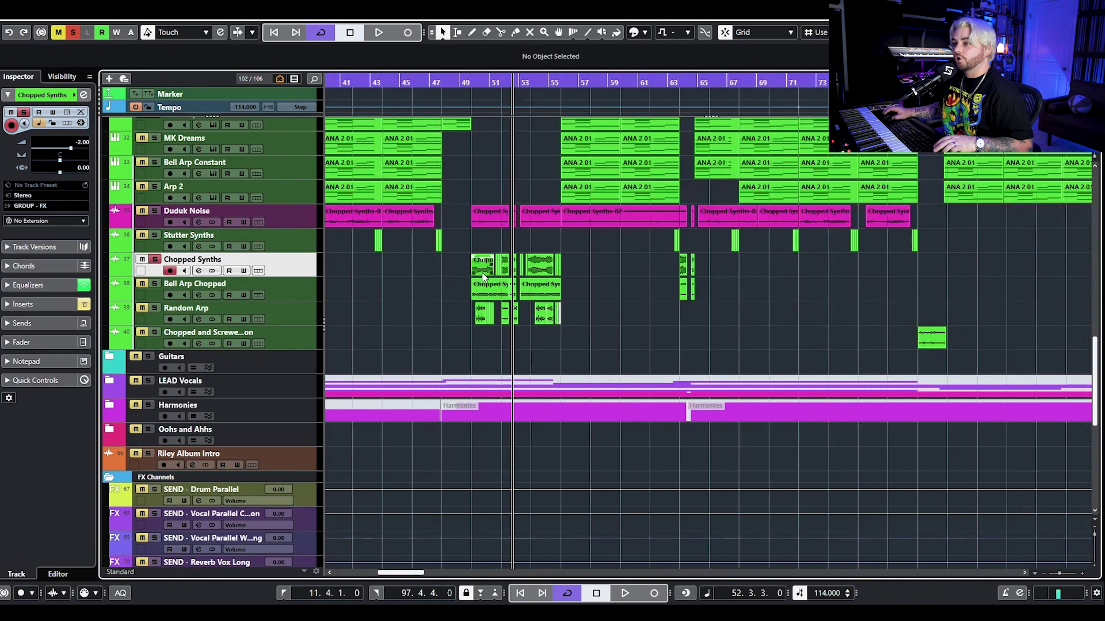
Select the Chopped Synths clips that start at bar 55, play the soloed track from bar 54.4.3 past bar 59, and stop.
scroll(482, 271, "up", 3)
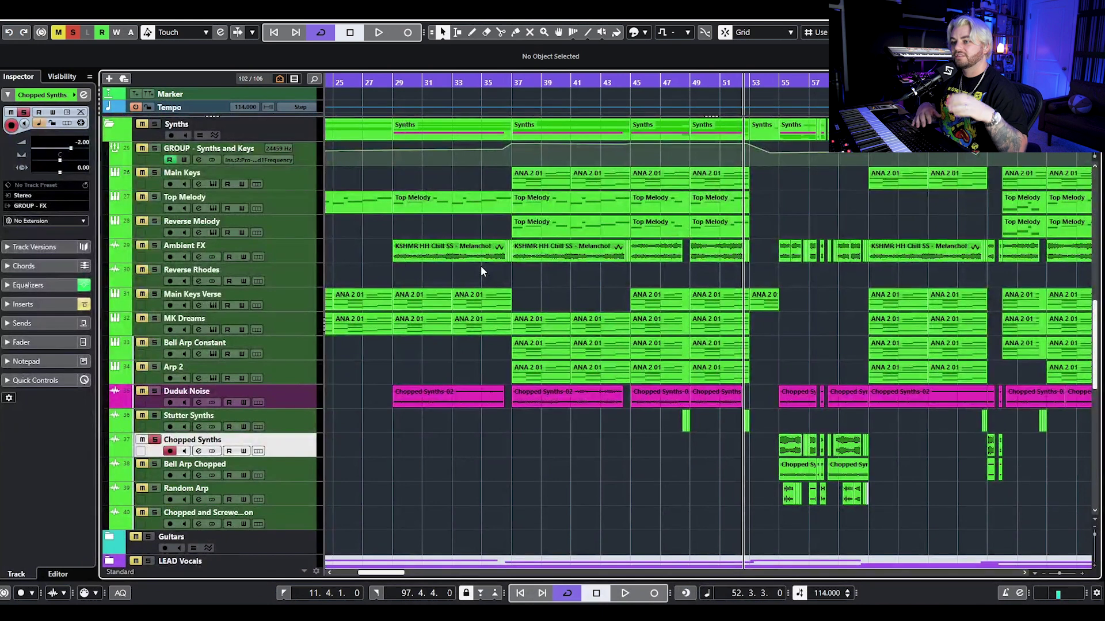
scroll(779, 422, "up", 4)
scroll(748, 416, "up", 3)
scroll(731, 411, "right", 3)
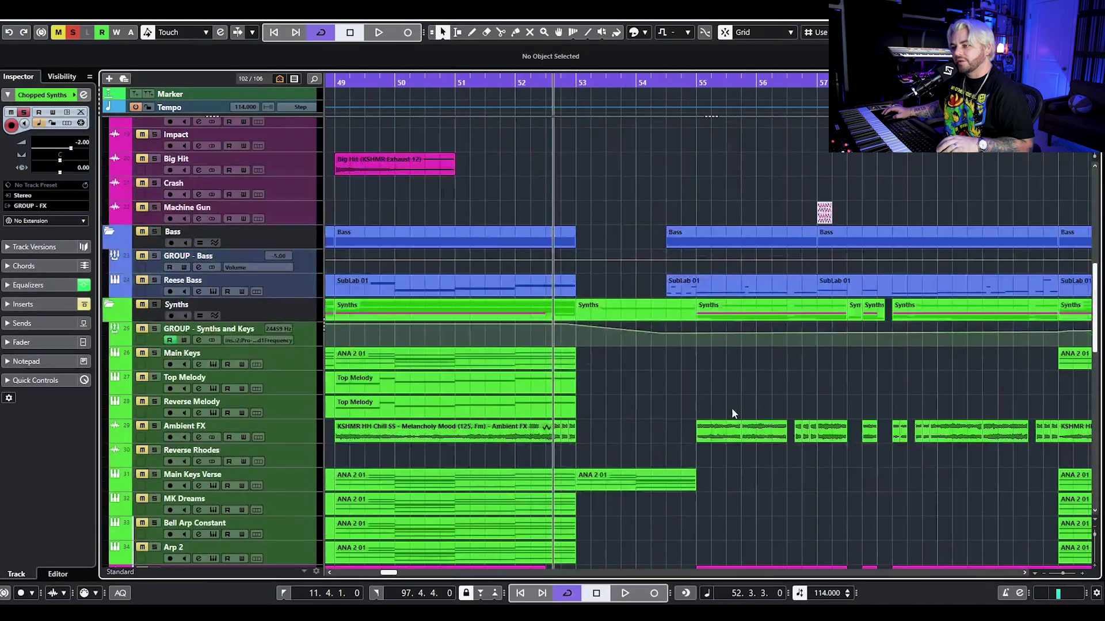
scroll(720, 406, "down", 5)
left_click_drag(450, 175, 870, 170)
left_click(478, 84)
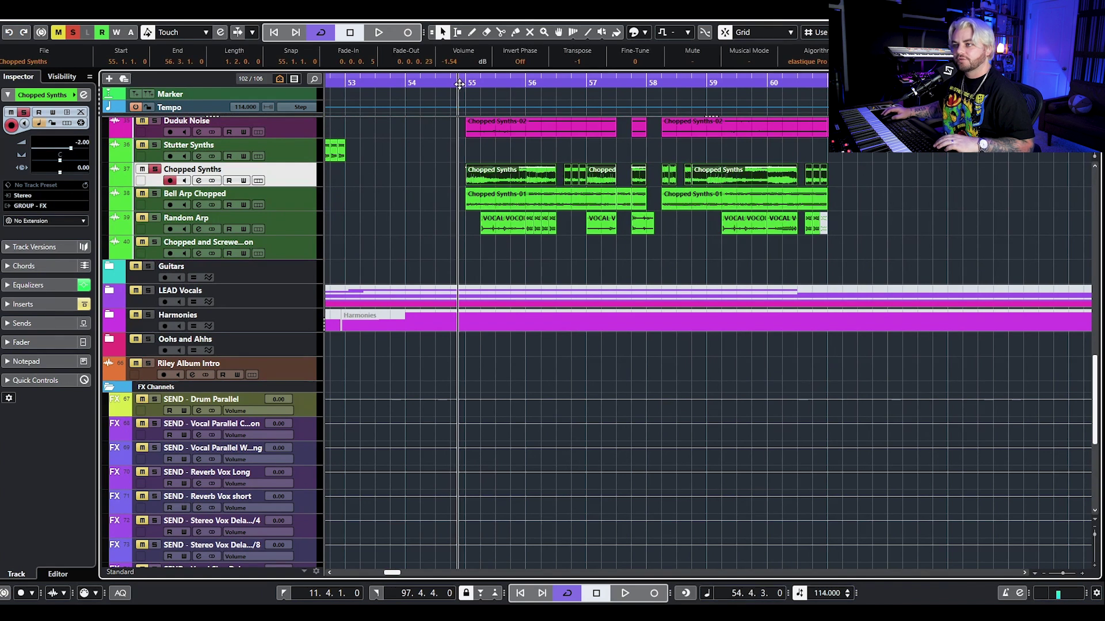
key("space")
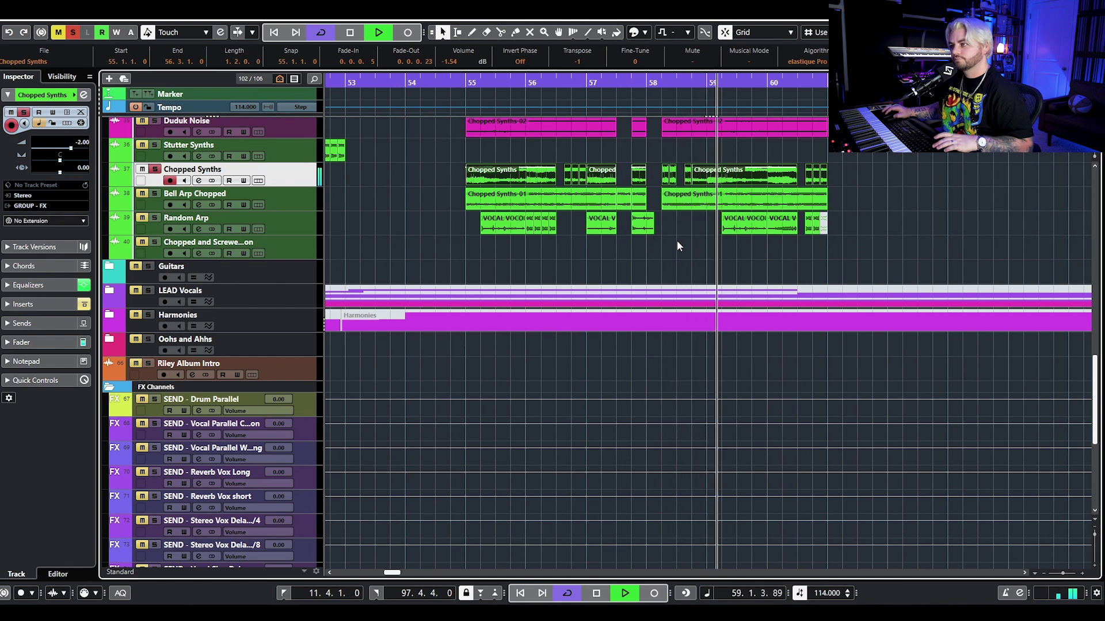
key("space")
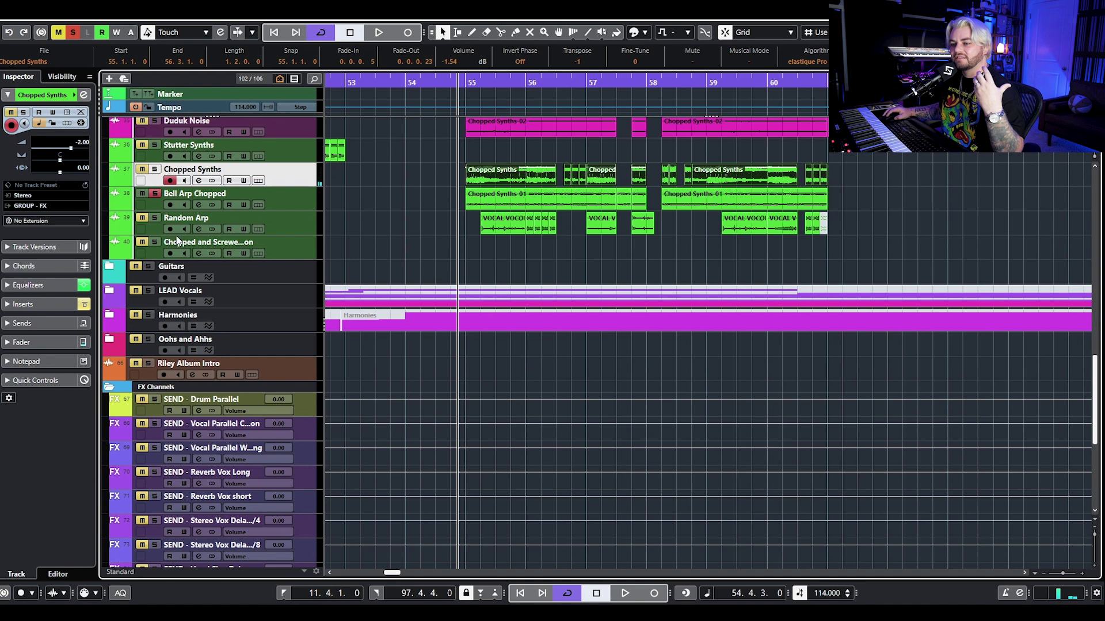
Solo the Bell Arp Chopped and Random Arp tracks, play them from bar 54.4.3 to around bar 59, and stop.
left_click(300, 208)
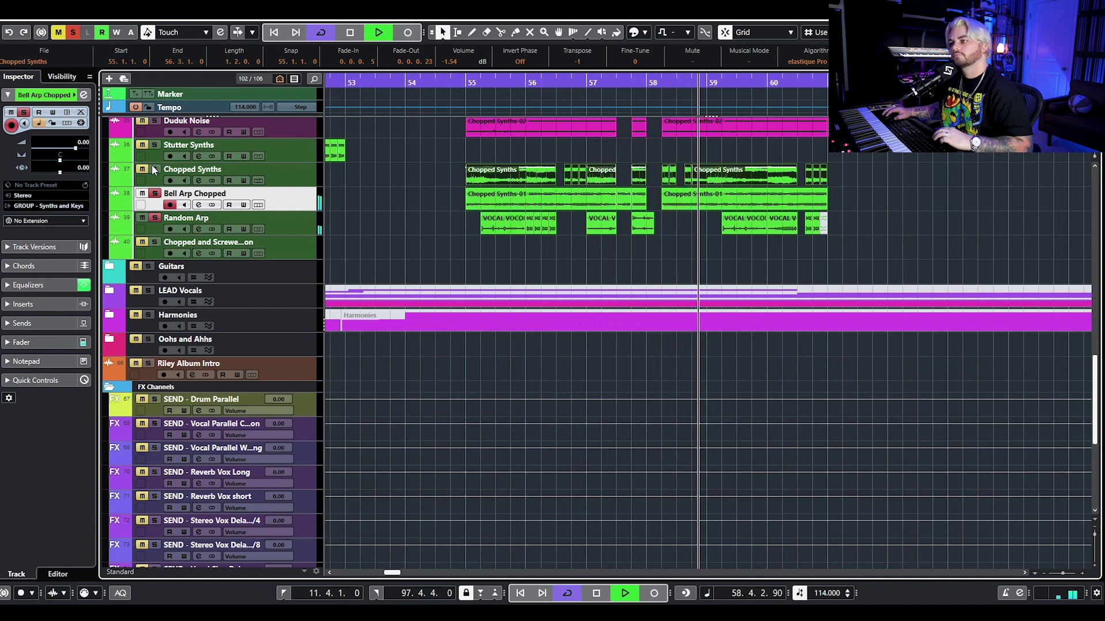
key("space")
Solo Ambient FX together with the other synth tracks, clear the clip selection, play from bar 54.4.3 past bar 59, and stop.
scroll(244, 243, "up", 3)
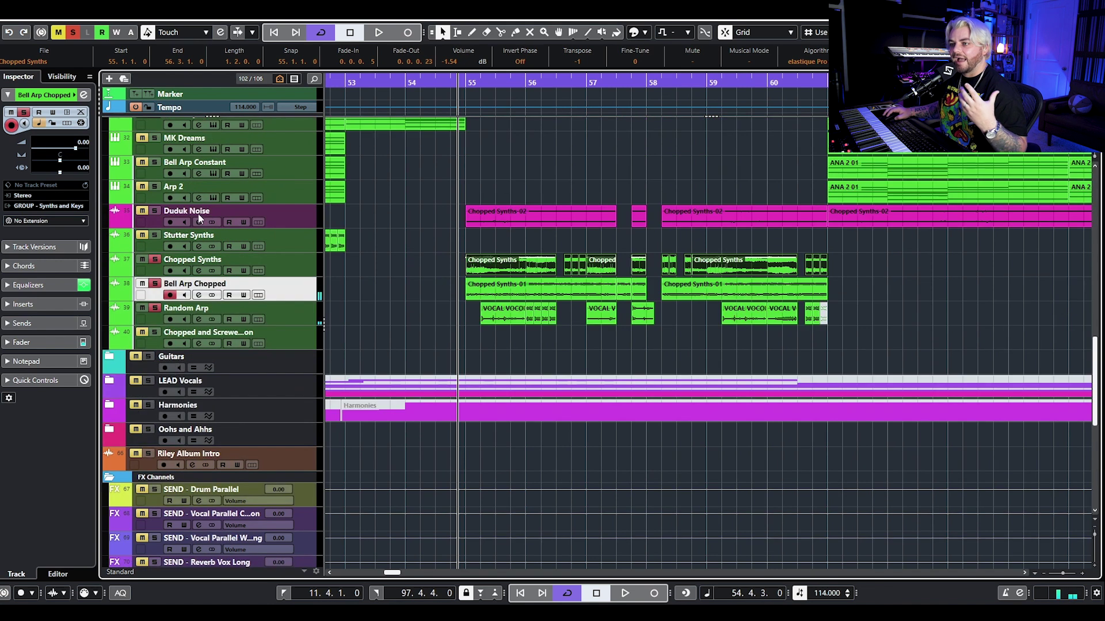
scroll(477, 219, "up", 5)
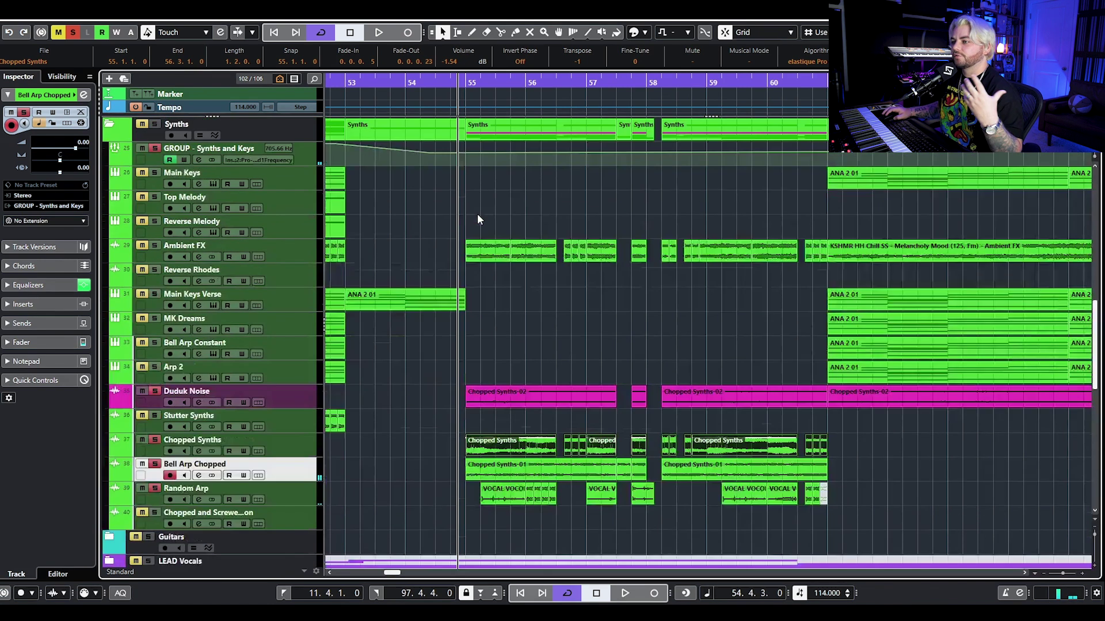
left_click(154, 246)
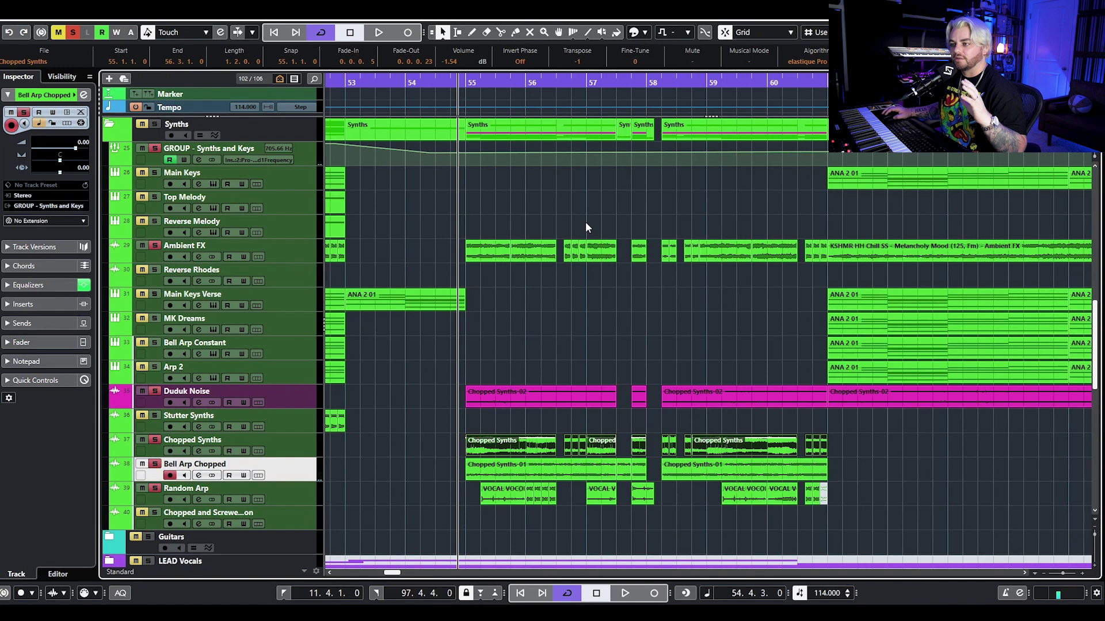
left_click_drag(523, 214, 668, 211)
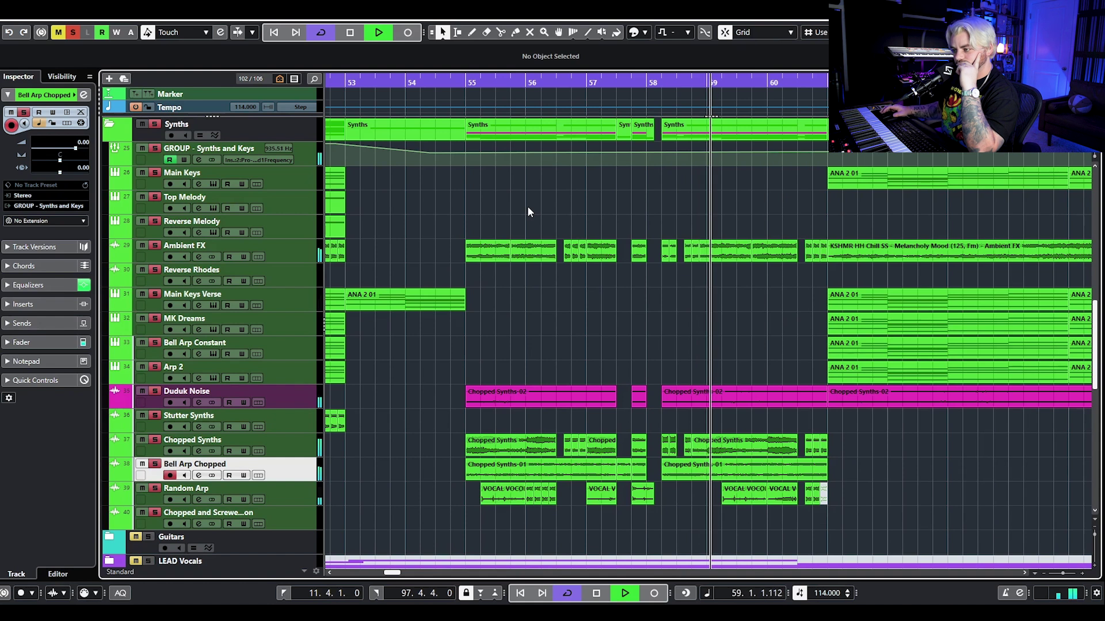
key("space")
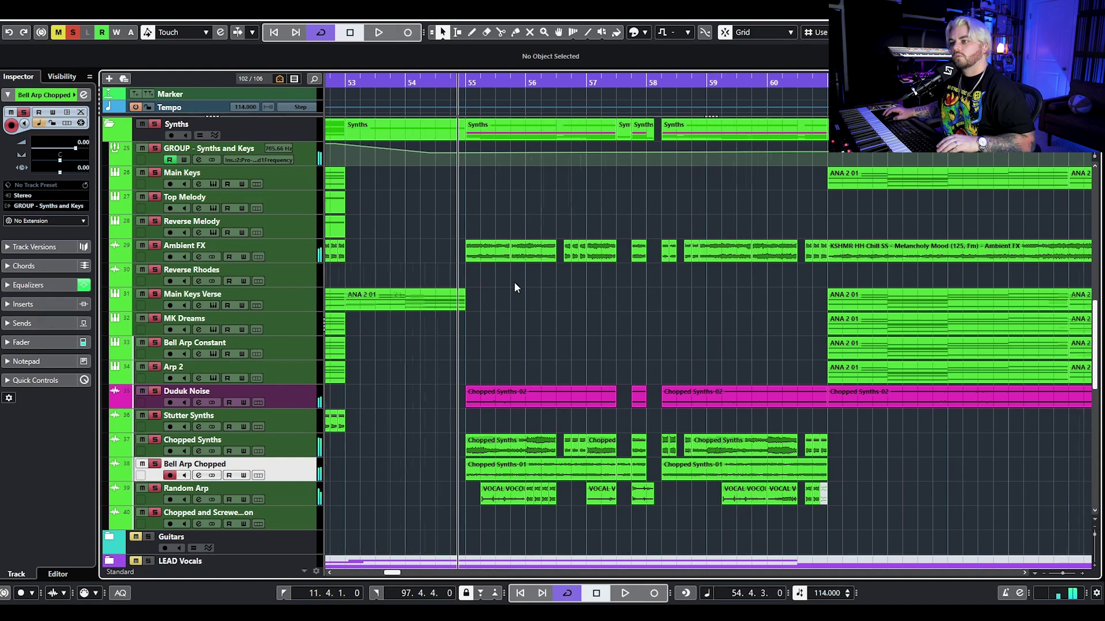
Move the playhead to bar 54.2.1 and clear all the solos.
scroll(513, 282, "down", 3)
scroll(572, 302, "up", 6)
scroll(571, 306, "down", 5)
scroll(531, 389, "up", 3)
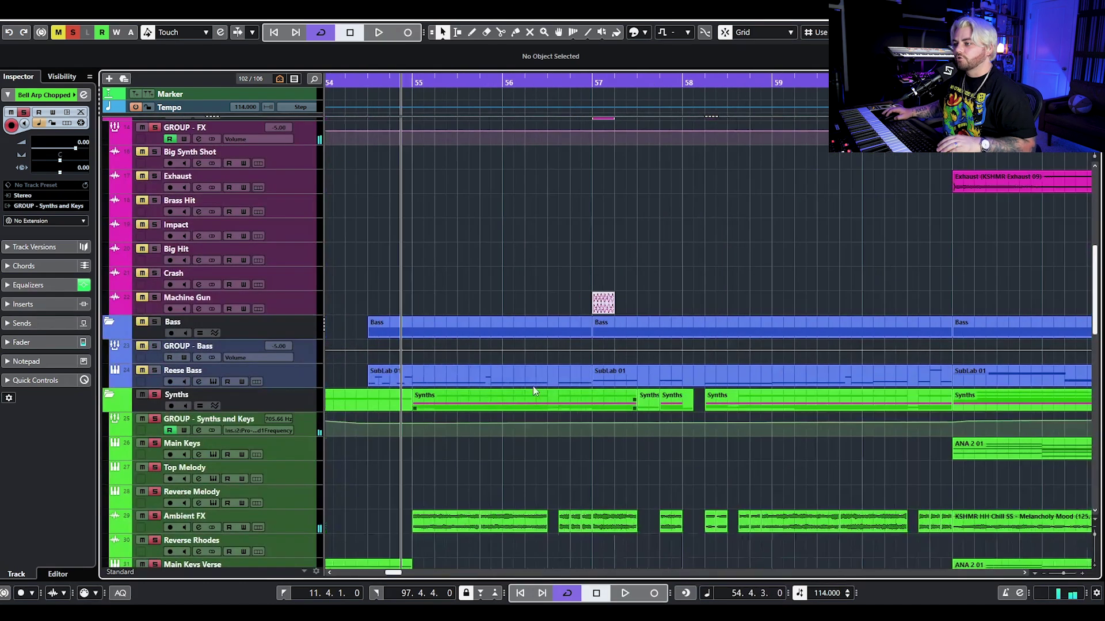
scroll(536, 366, "up", 10)
scroll(553, 392, "down", 5)
scroll(564, 293, "up", 8)
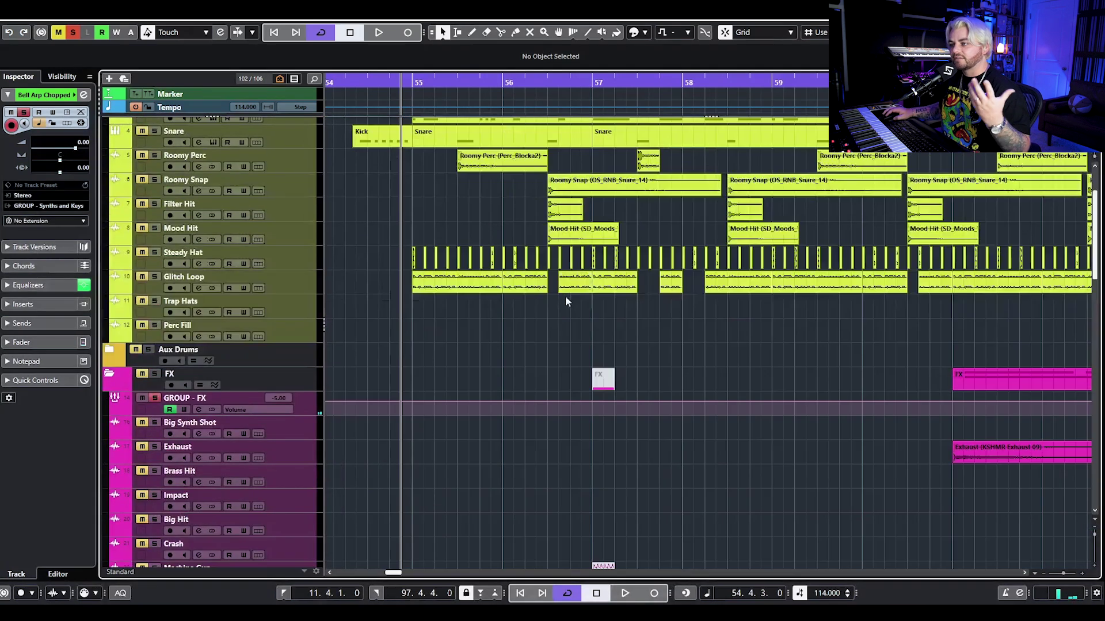
scroll(550, 335, "down", 3)
left_click_drag(470, 87, 420, 87)
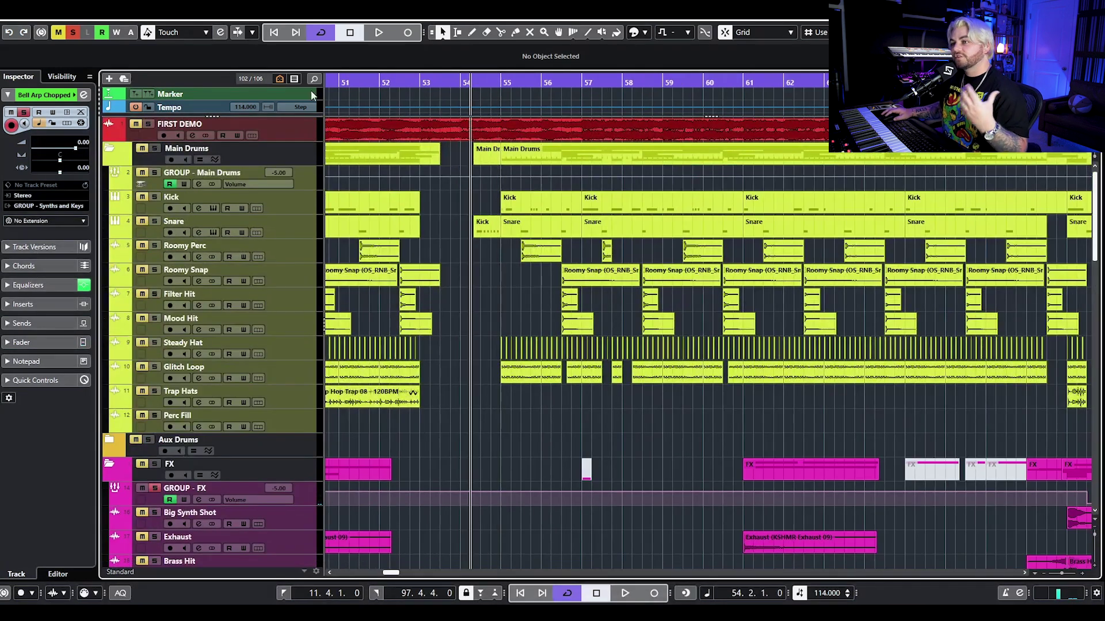
left_click(74, 32)
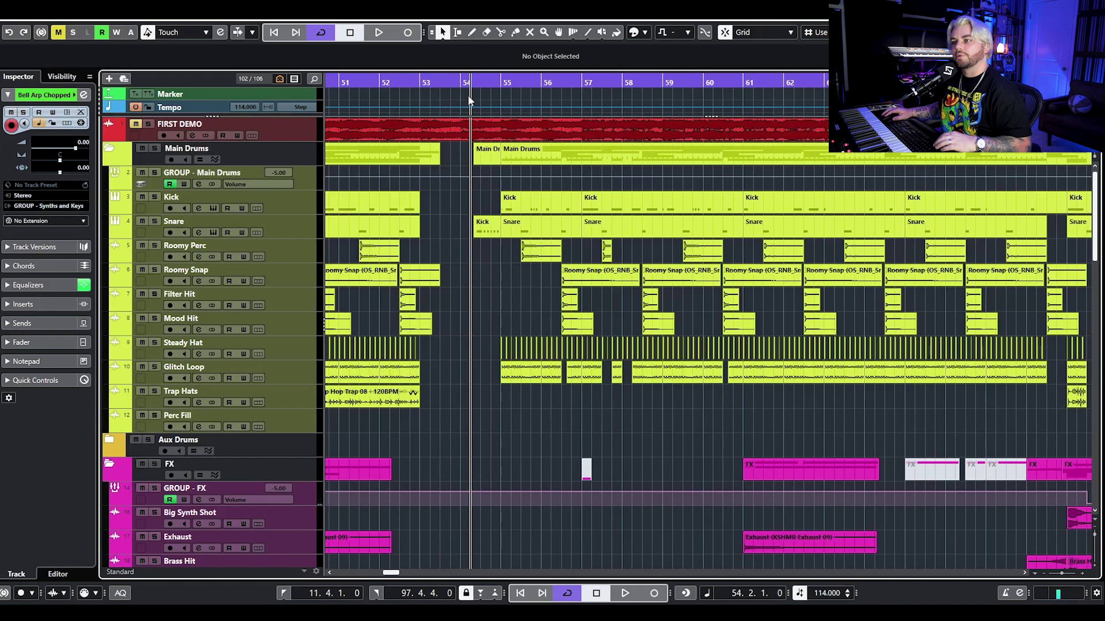
Play the full arrangement from bar 54.2.1, unmute the Machine Gun clip at bar 57 while it plays, and stop past bar 59.
scroll(551, 323, "down", 12)
scroll(619, 301, "up", 4)
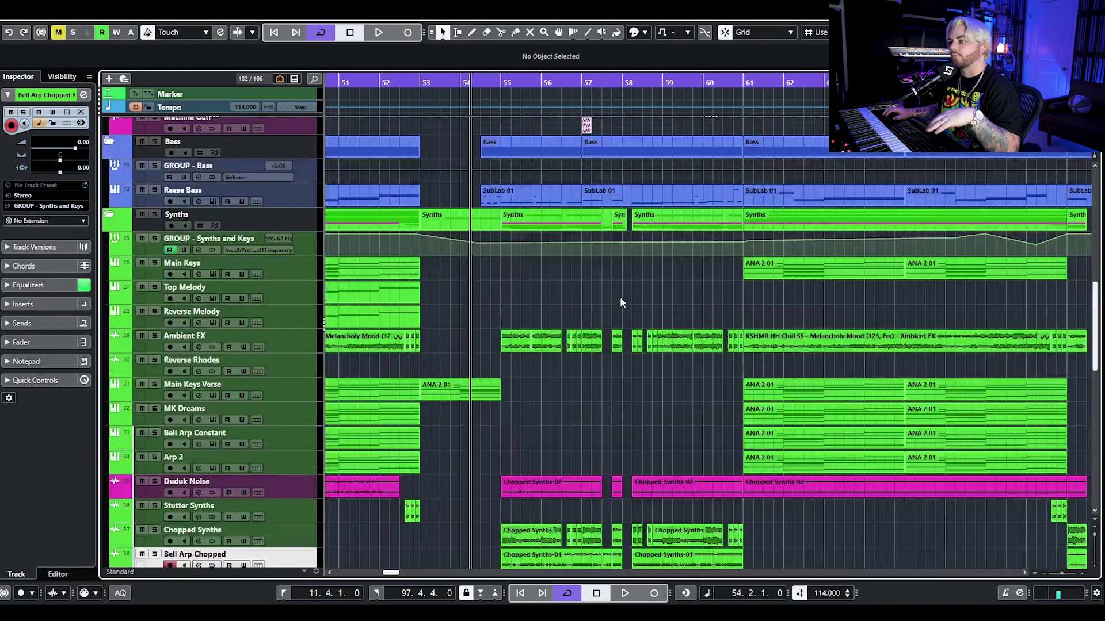
scroll(620, 300, "up", 4)
key("space")
scroll(600, 326, "up", 7)
left_click_drag(535, 375, 613, 394)
key("alt+m")
left_click(629, 353)
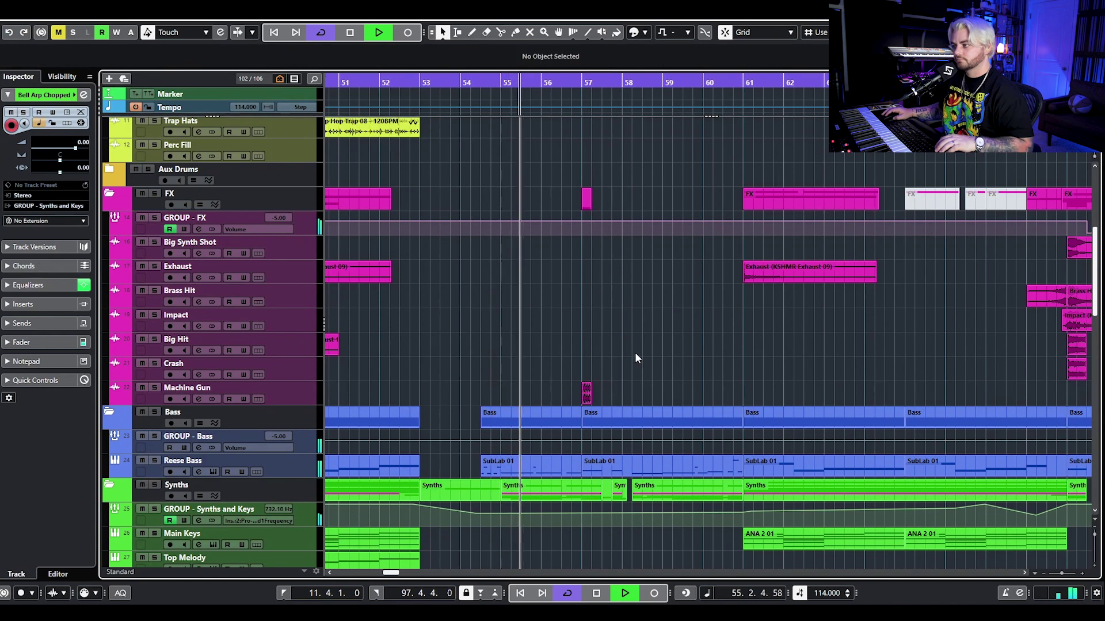
scroll(627, 336, "down", 2)
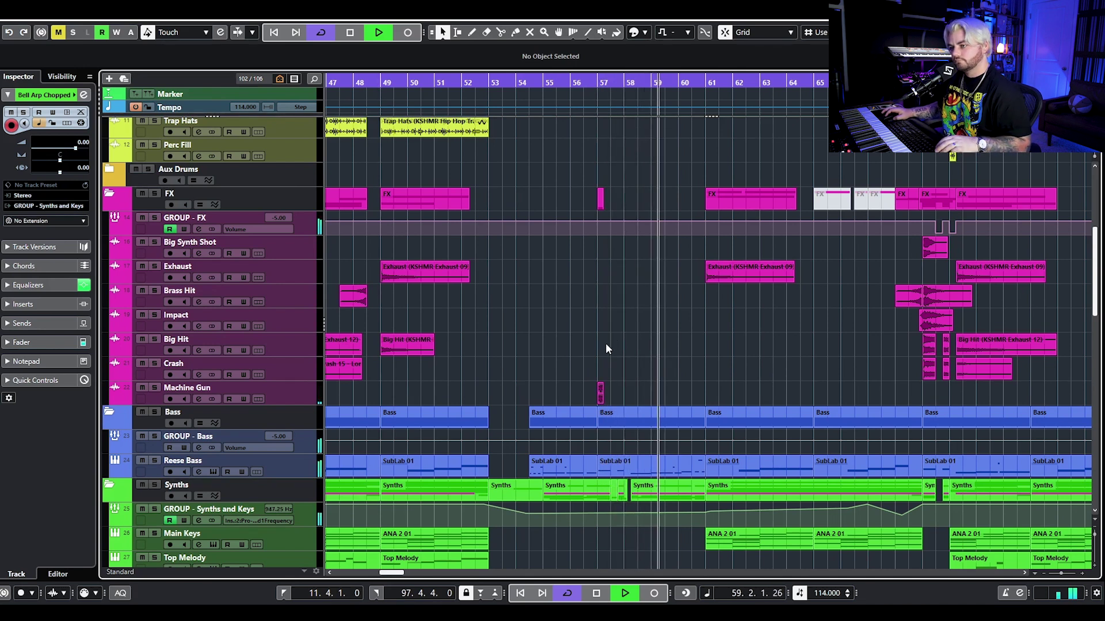
key("space")
Move the playhead to bar 60.3.3 and look over the drum, FX, bass and synth parts of the section starting at bar 61.
scroll(610, 294, "down", 1)
scroll(621, 302, "down", 2)
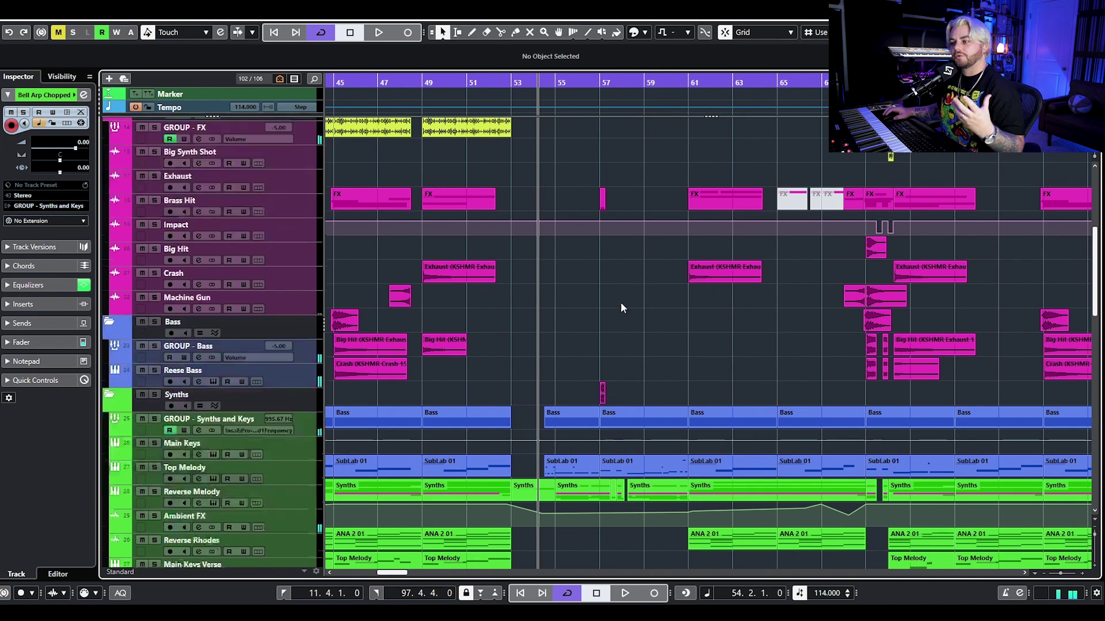
scroll(620, 303, "down", 2)
scroll(711, 339, "up", 1)
scroll(702, 331, "right", 1)
scroll(614, 294, "up", 1)
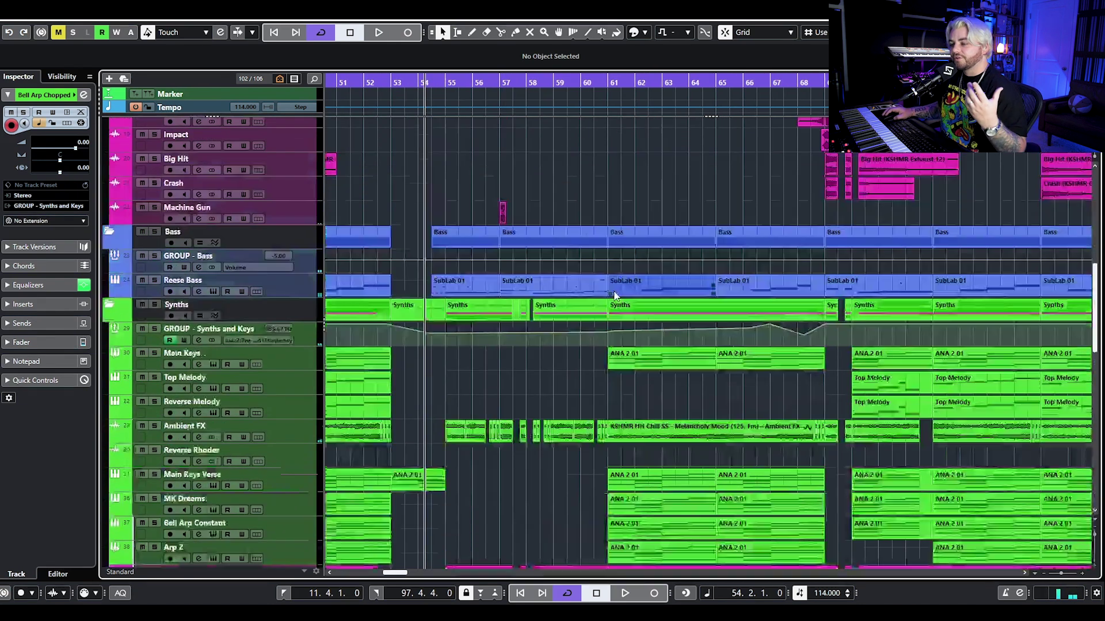
scroll(614, 295, "up", 6)
left_click(597, 85)
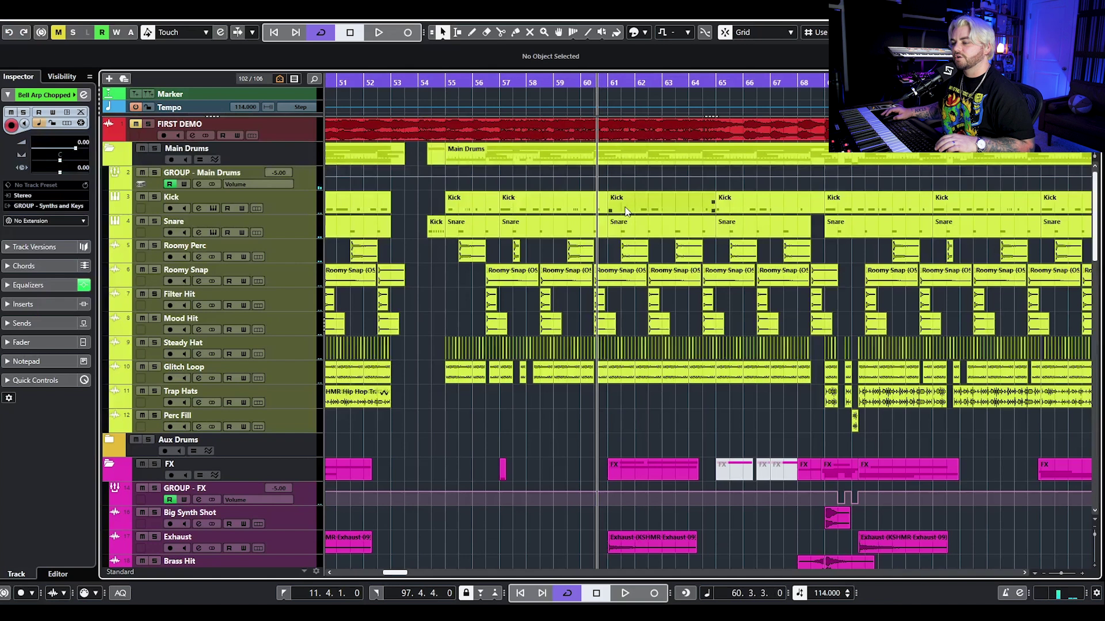
scroll(616, 203, "down", 3)
scroll(618, 209, "down", 12)
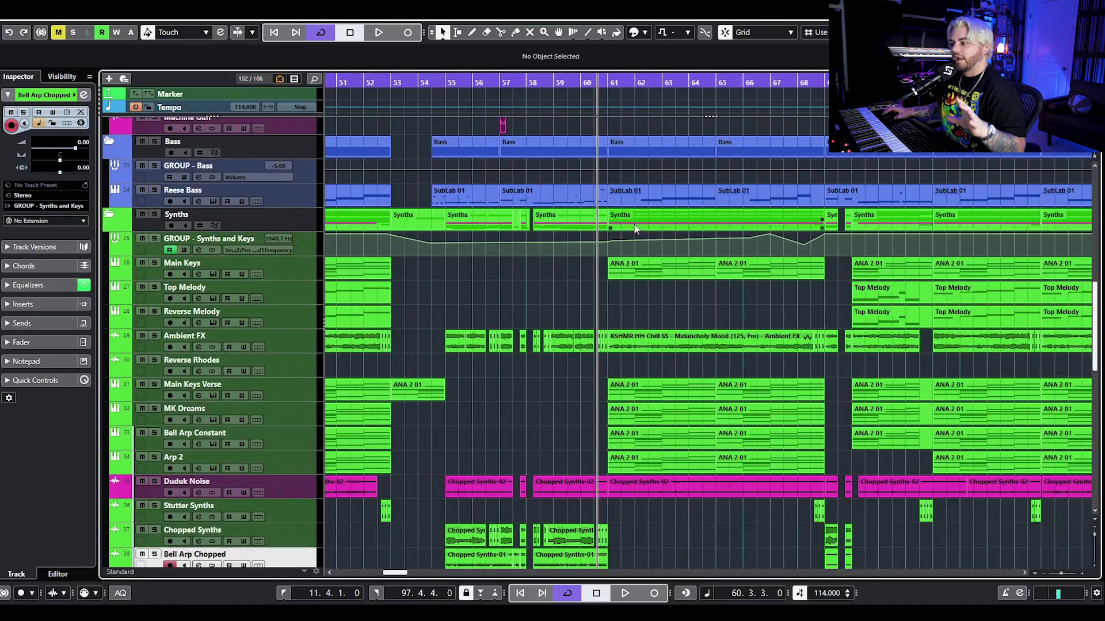
scroll(633, 216, "down", 5)
scroll(656, 265, "up", 12)
scroll(656, 265, "up", 4)
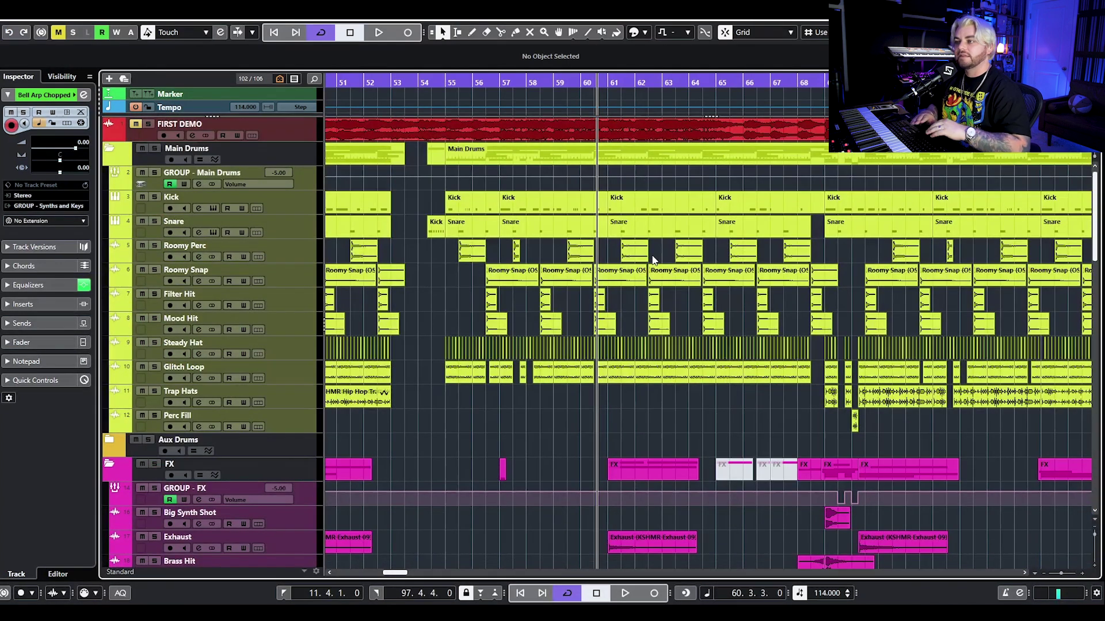
Play the arrangement from bar 60.3.3 past bar 64, following the drums, FX and synths, and stop.
key("space")
scroll(632, 260, "up", 2)
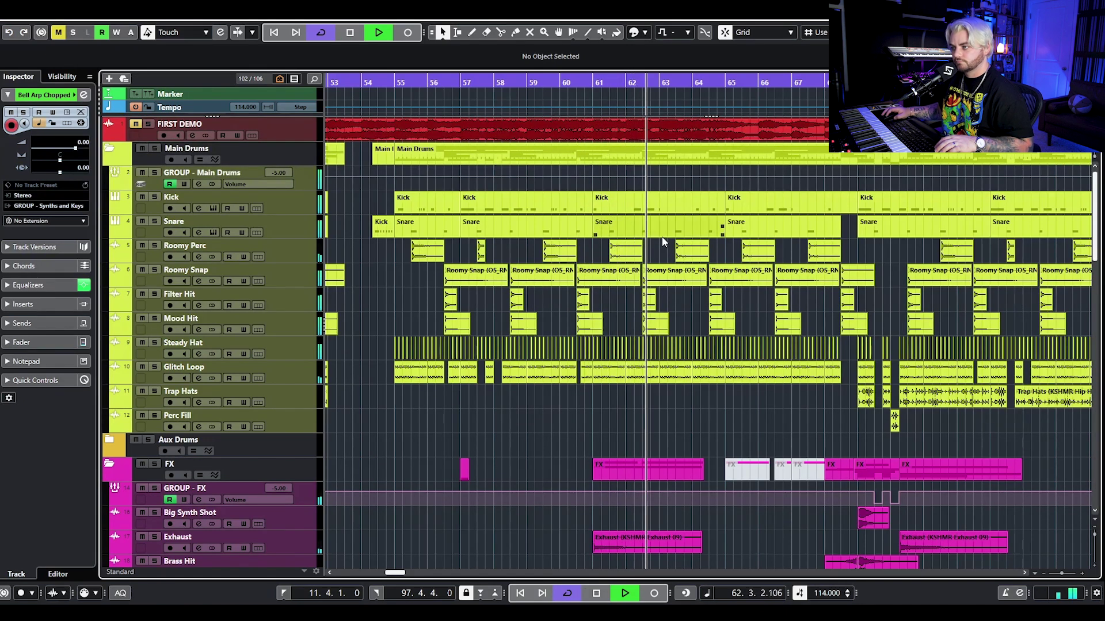
scroll(670, 247, "right", 3)
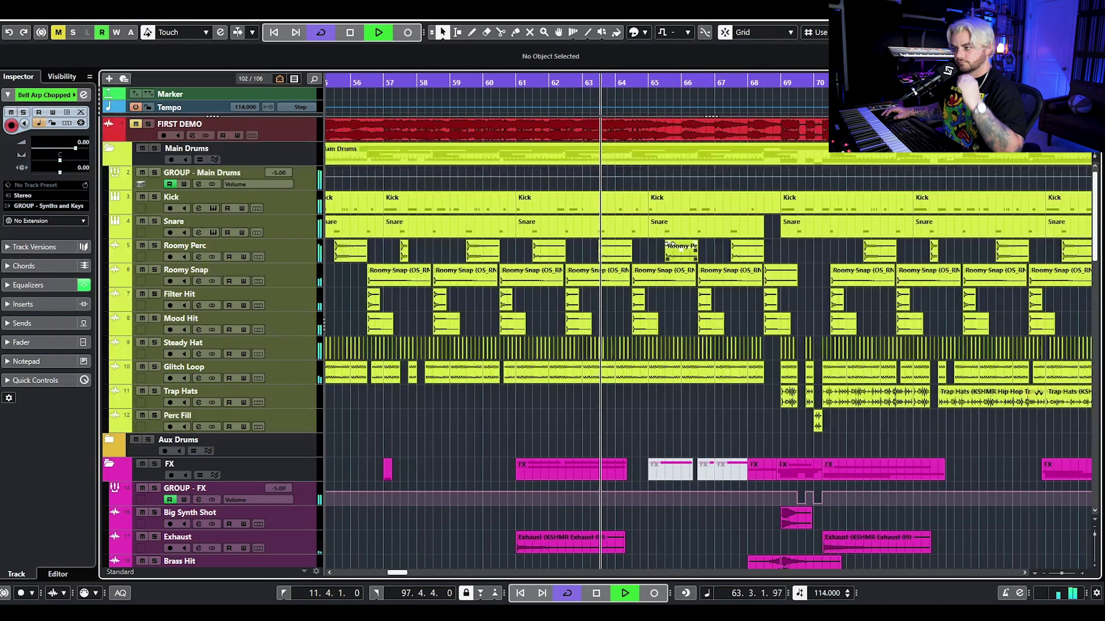
scroll(669, 247, "down", 4)
scroll(666, 237, "down", 15)
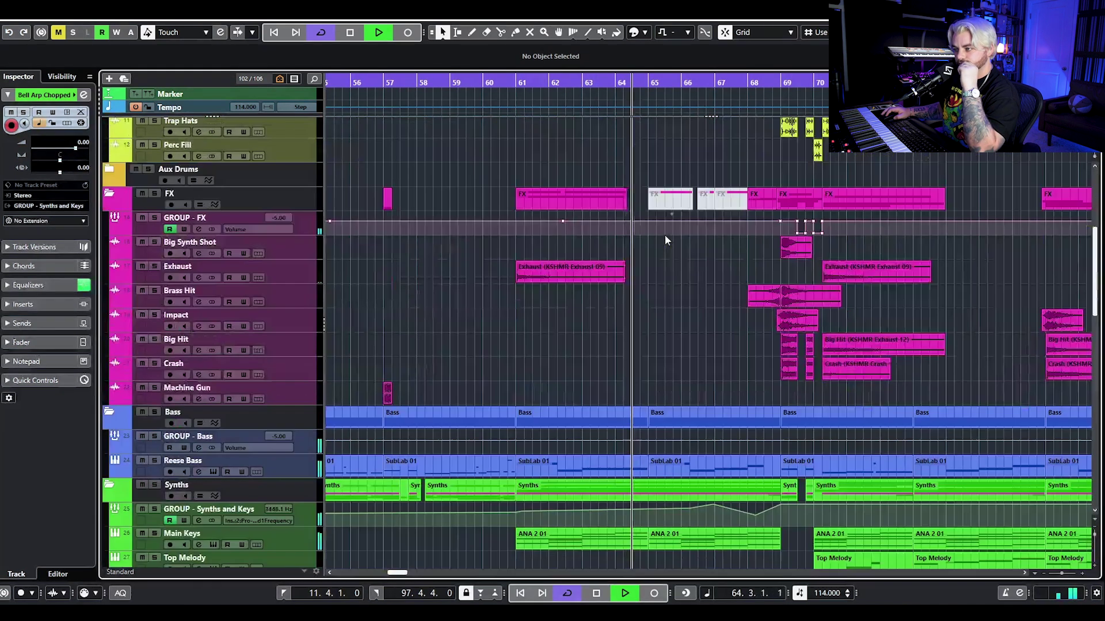
key("space")
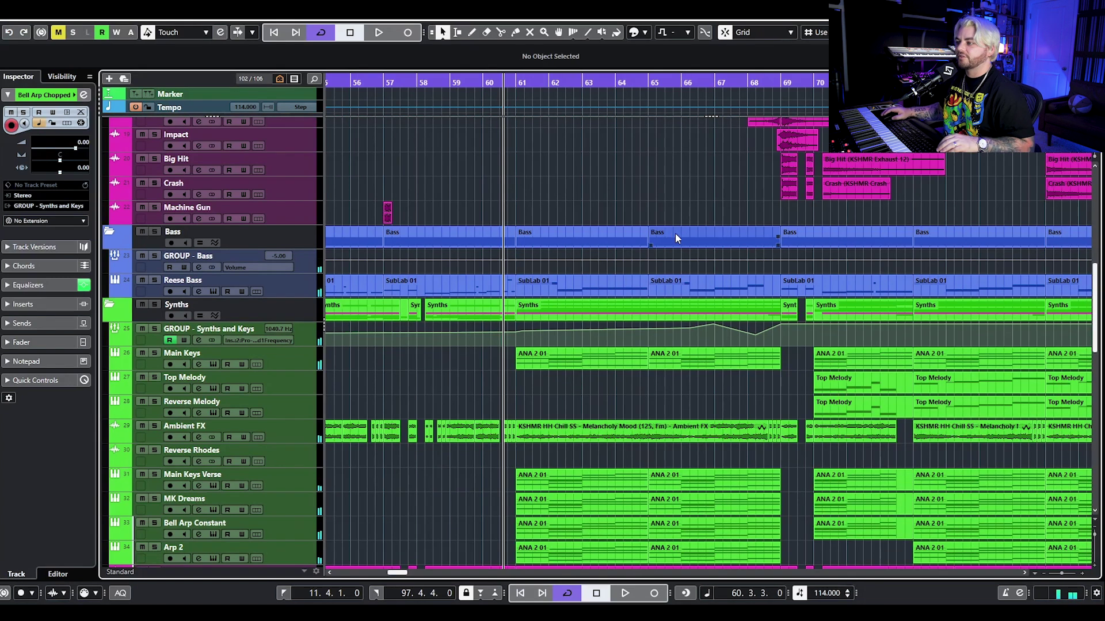
Show the hidden KSHMR Duduk Single track in the FX folder and remove it from the project.
scroll(674, 230, "down", 3)
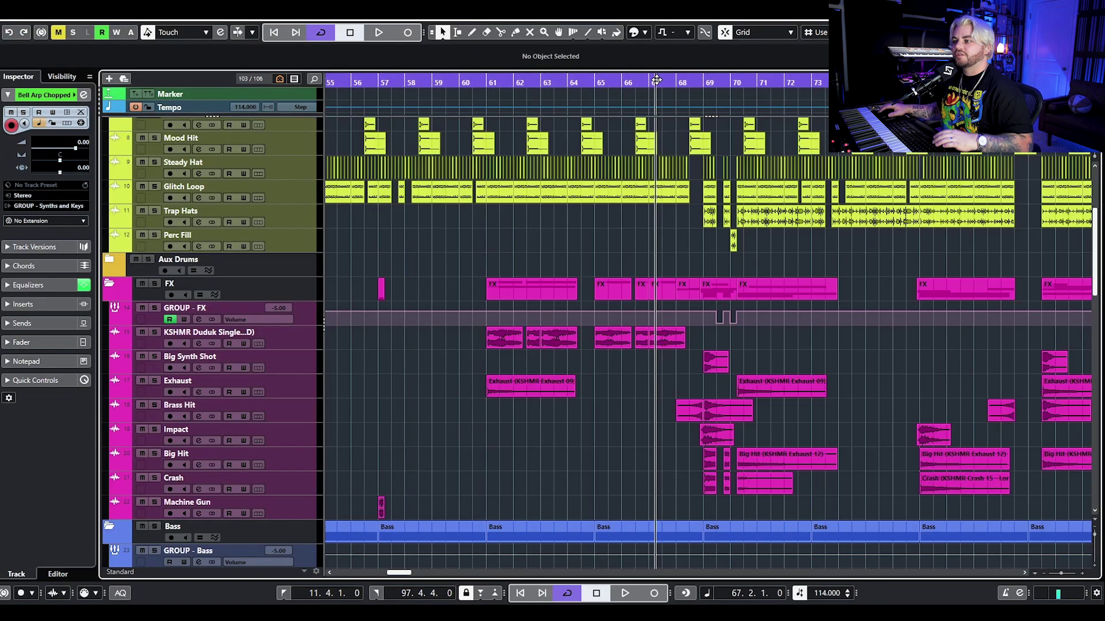
scroll(829, 375, "up", 3)
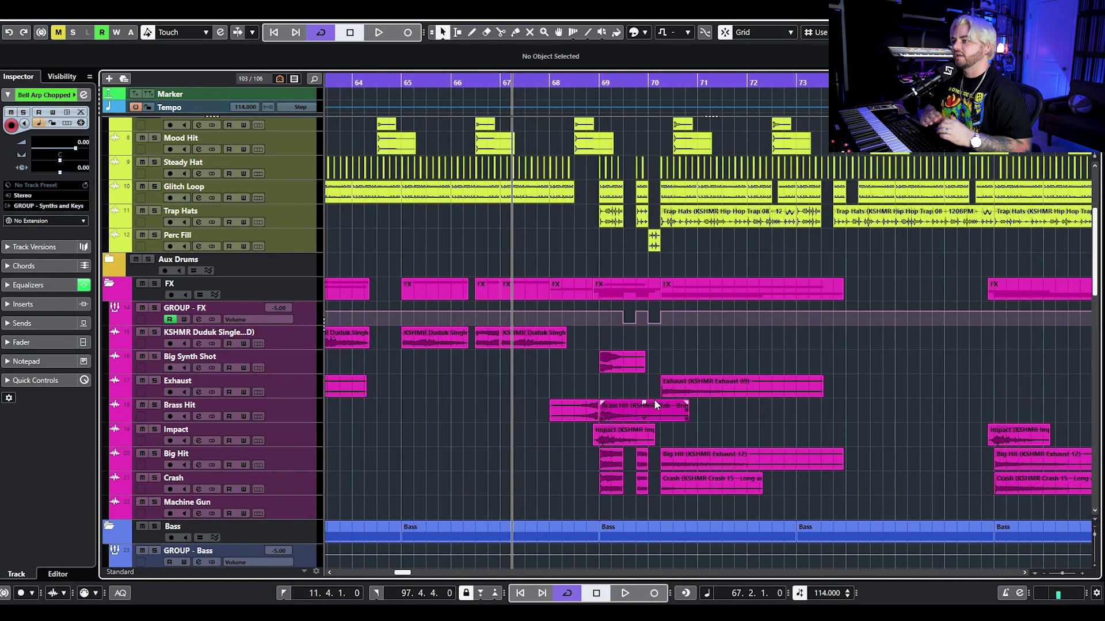
scroll(669, 400, "down", 5)
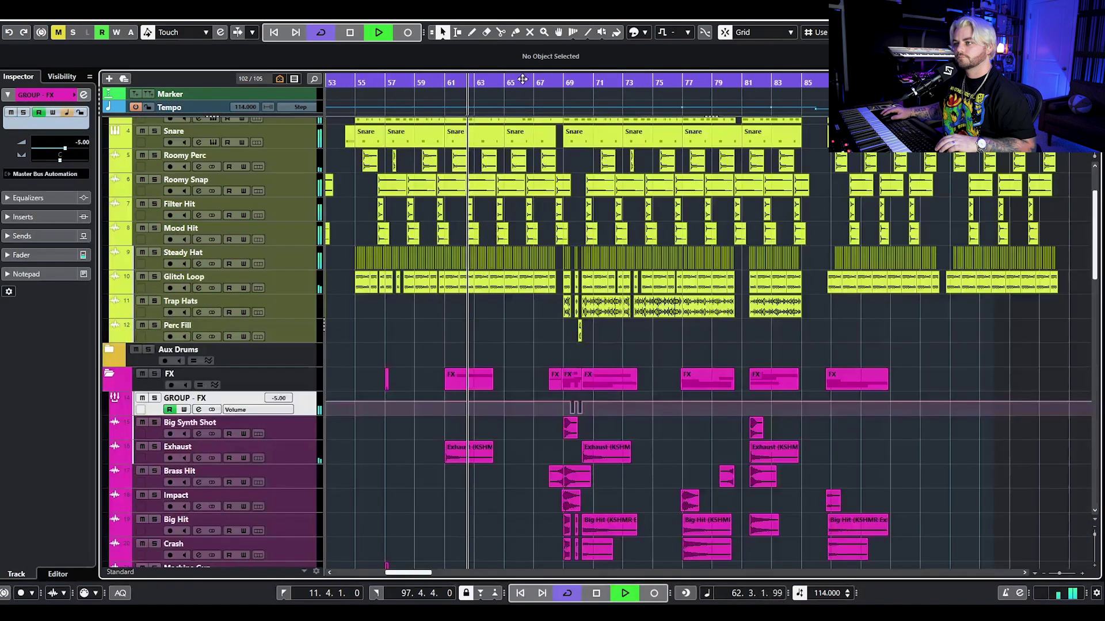
Play the arrangement from bar 65.4.3 through the stutter section at bars 69 to 70, and stop past bar 71.
scroll(702, 375, "down", 4)
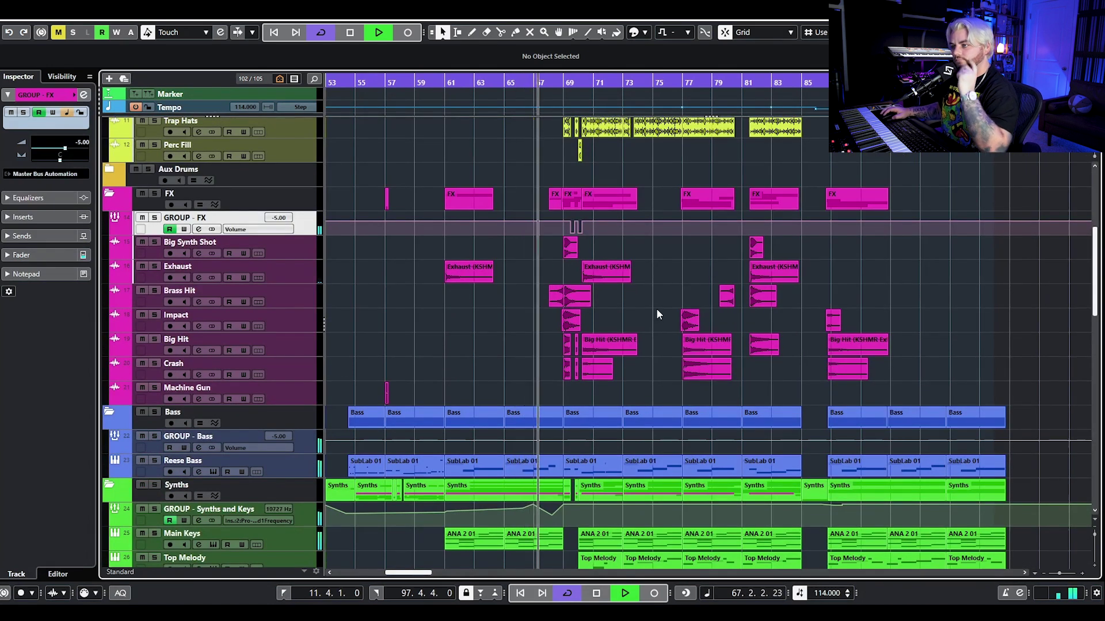
scroll(633, 290, "up", 5)
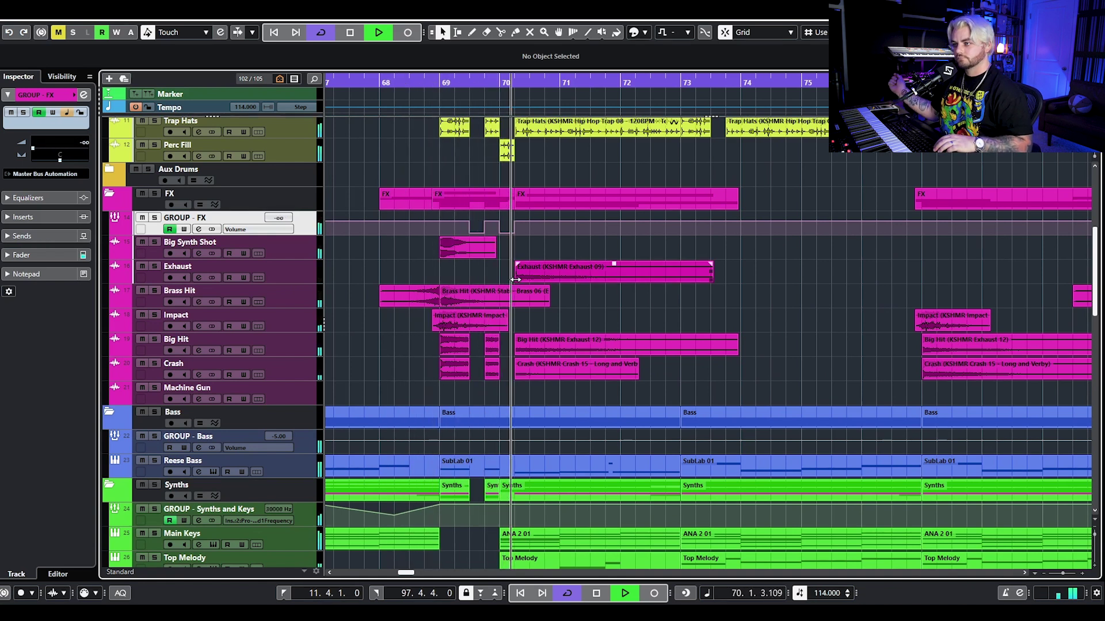
scroll(514, 280, "up", 5)
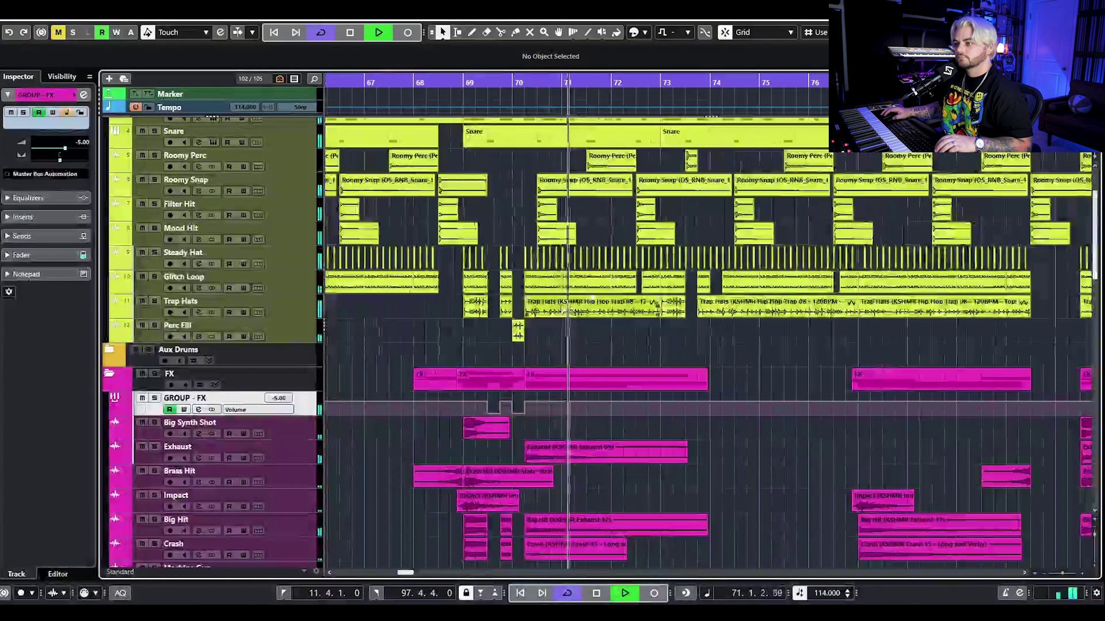
key("space")
Move the playhead to bar 69.1.1 and solo the Glitch Loop and Trap Hats tracks.
scroll(500, 375, "up", 4)
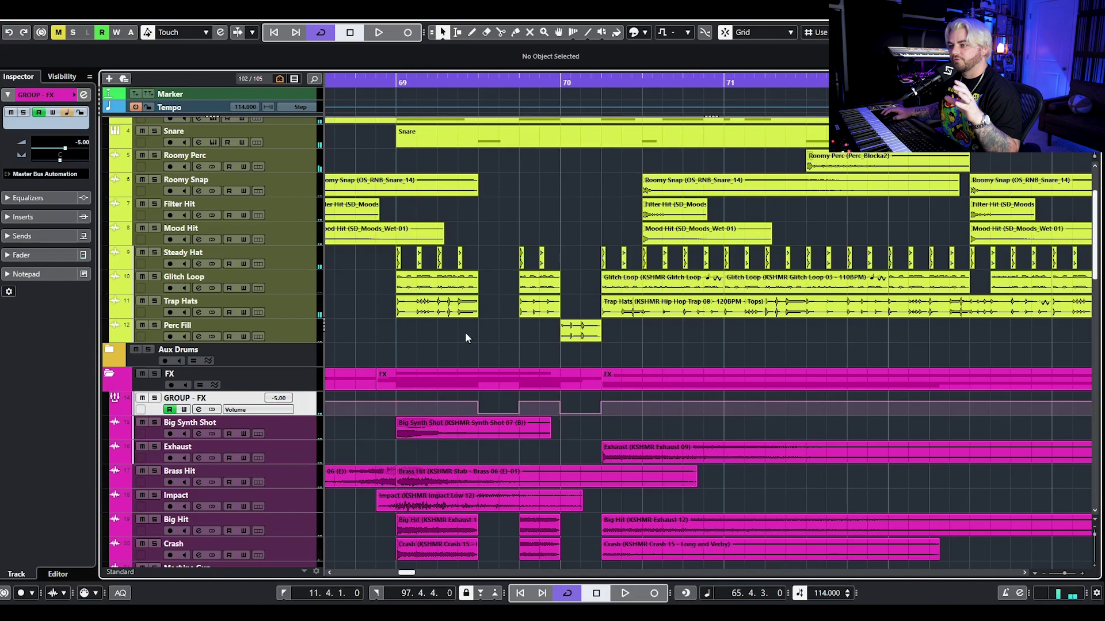
left_click(385, 84)
left_click_drag(156, 276, 162, 300)
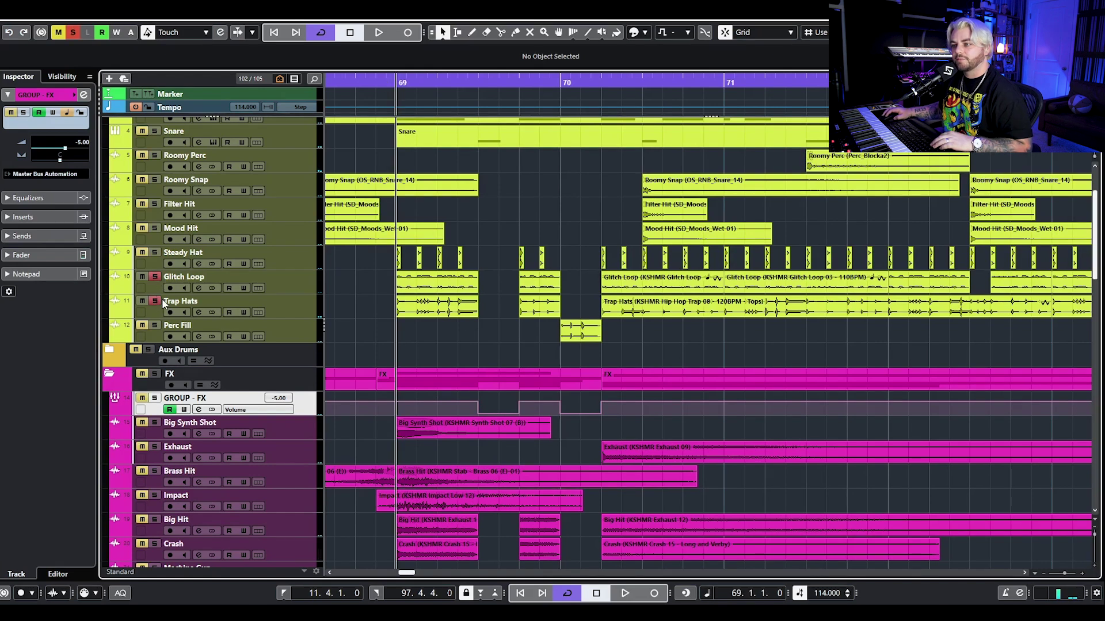
Add the Perc Fill track to the solo and play the soloed percussion from bar 69.1.1 through bar 70, and stop.
key("space")
left_click(154, 325)
scroll(391, 305, "down", 5)
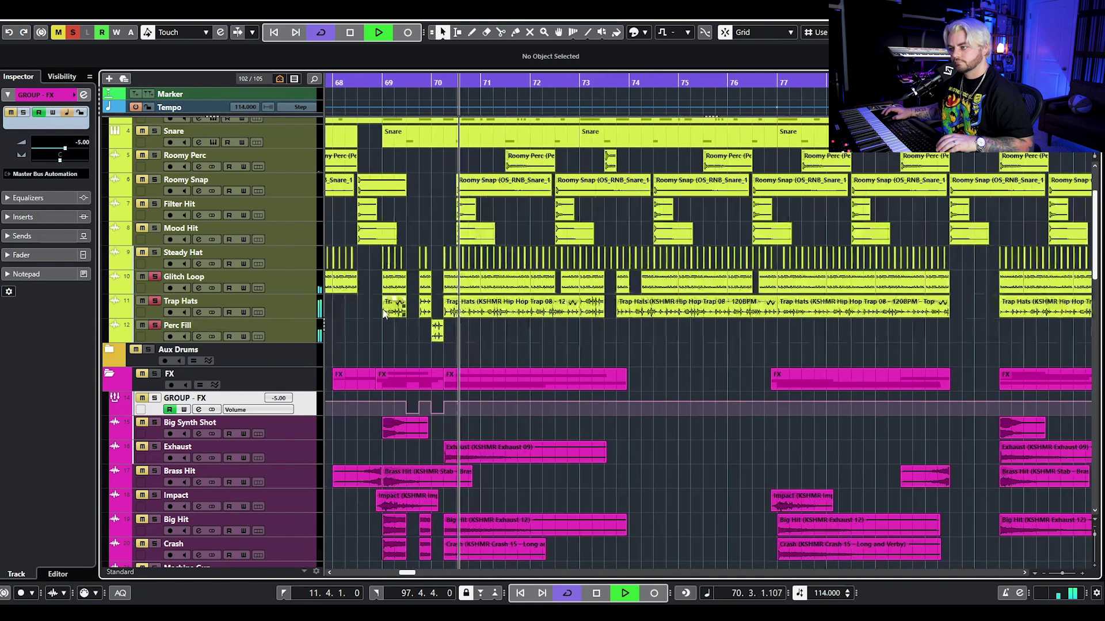
key("space")
key("h")
key("h")
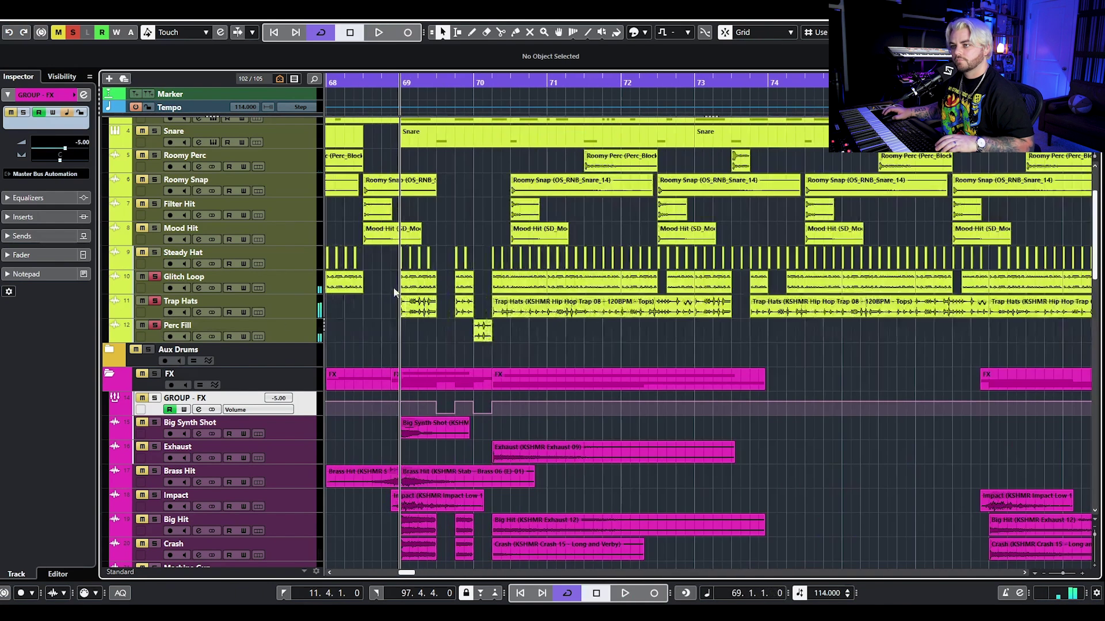
Clear all solos and play the full arrangement from bar 69.1.1 past bar 70, following the synth tracks, and stop.
left_click(75, 33)
scroll(542, 278, "down", 5)
scroll(482, 270, "down", 3)
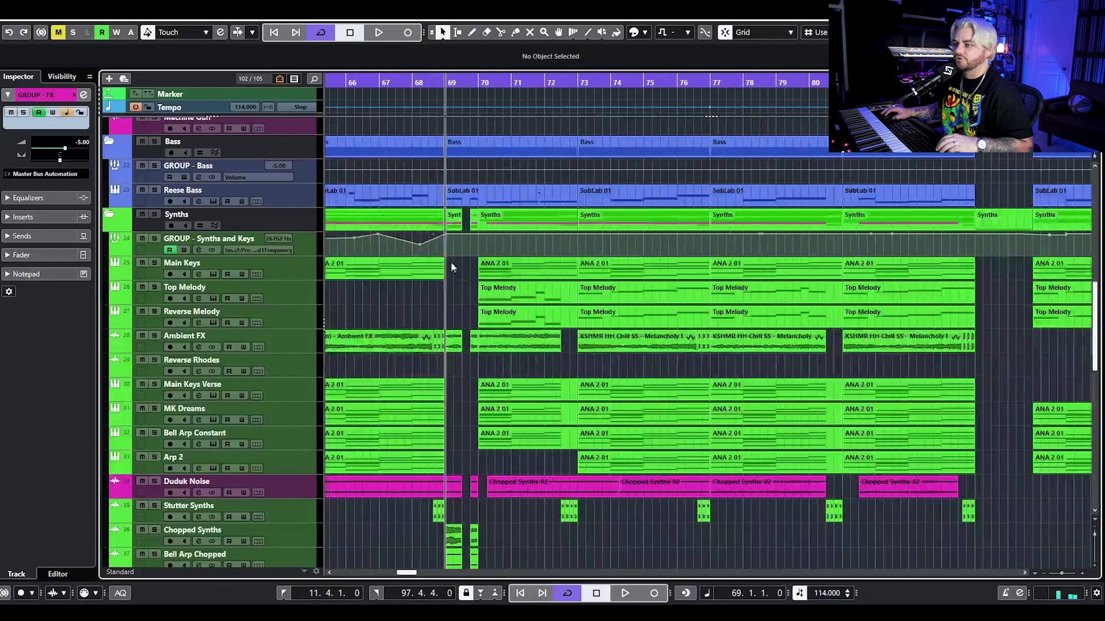
scroll(418, 233, "down", 3)
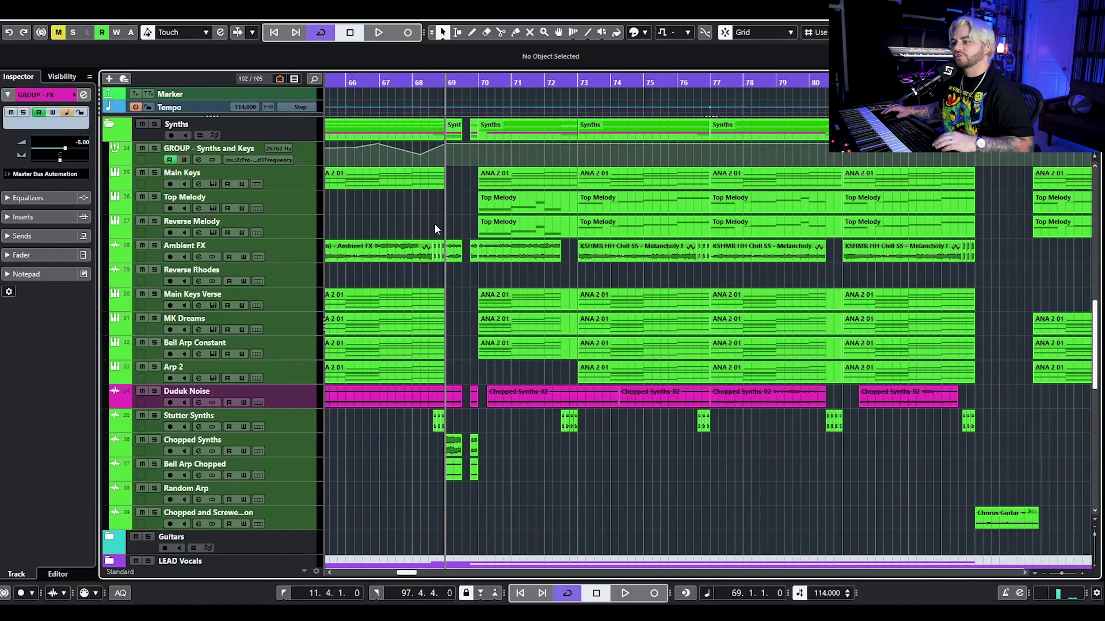
key("g")
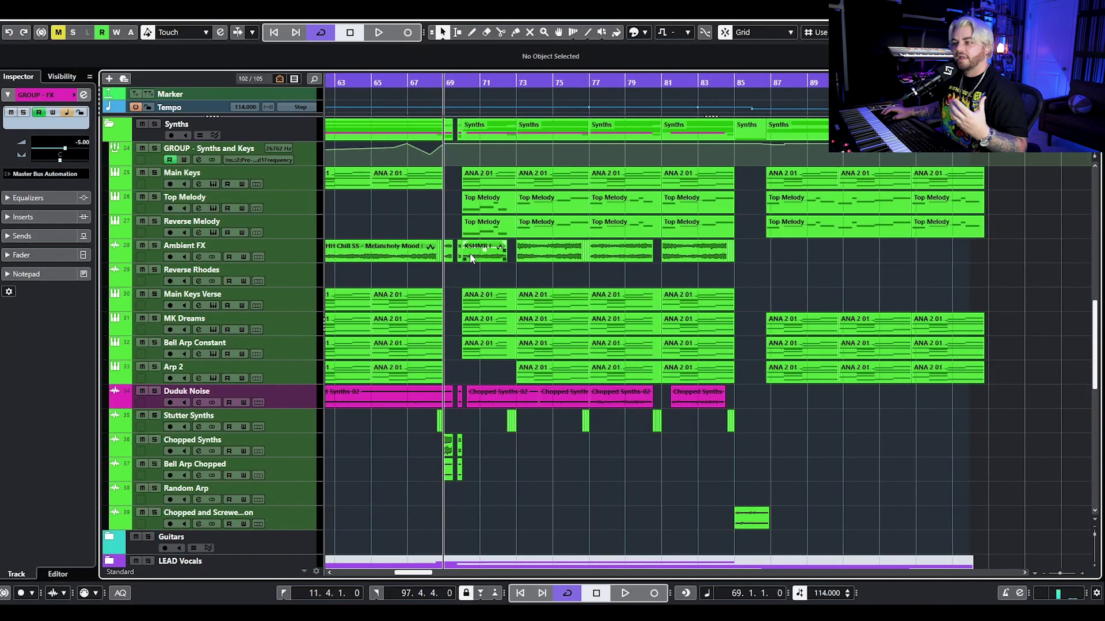
key("space")
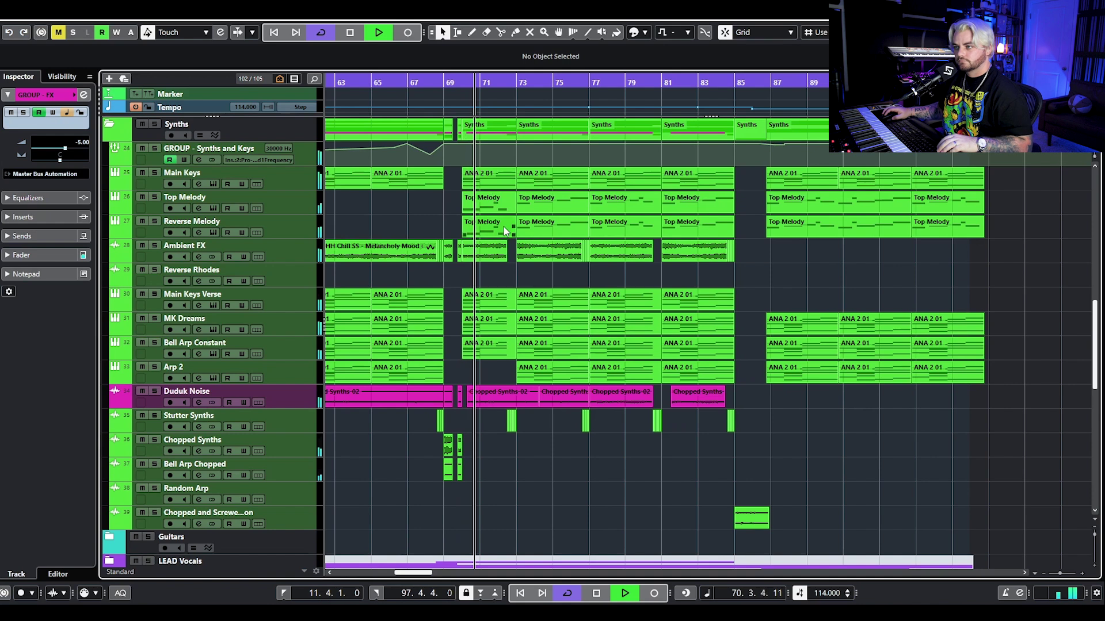
scroll(505, 228, "up", 4)
scroll(505, 229, "down", 2)
key("space")
Play the arrangement from bar 79.1.3 past bar 82, following the FX, Stutter Synths and melody tracks, and stop.
scroll(699, 259, "down", 2)
scroll(748, 271, "right", 1)
scroll(745, 230, "up", 3)
scroll(745, 230, "up", 5)
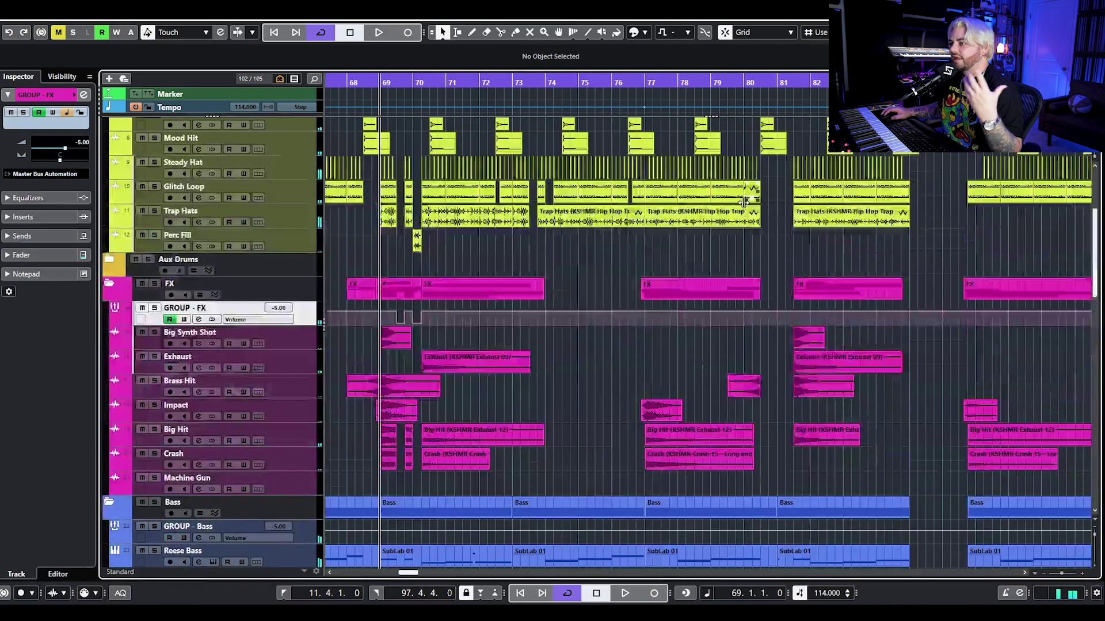
scroll(747, 188, "down", 2)
left_click(715, 84)
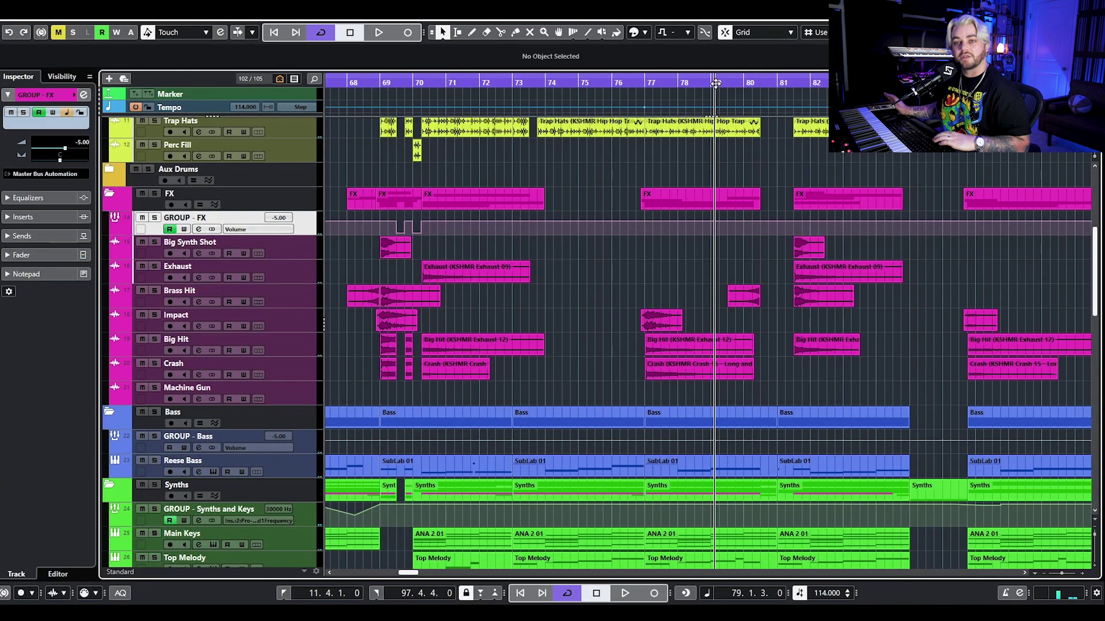
key("space")
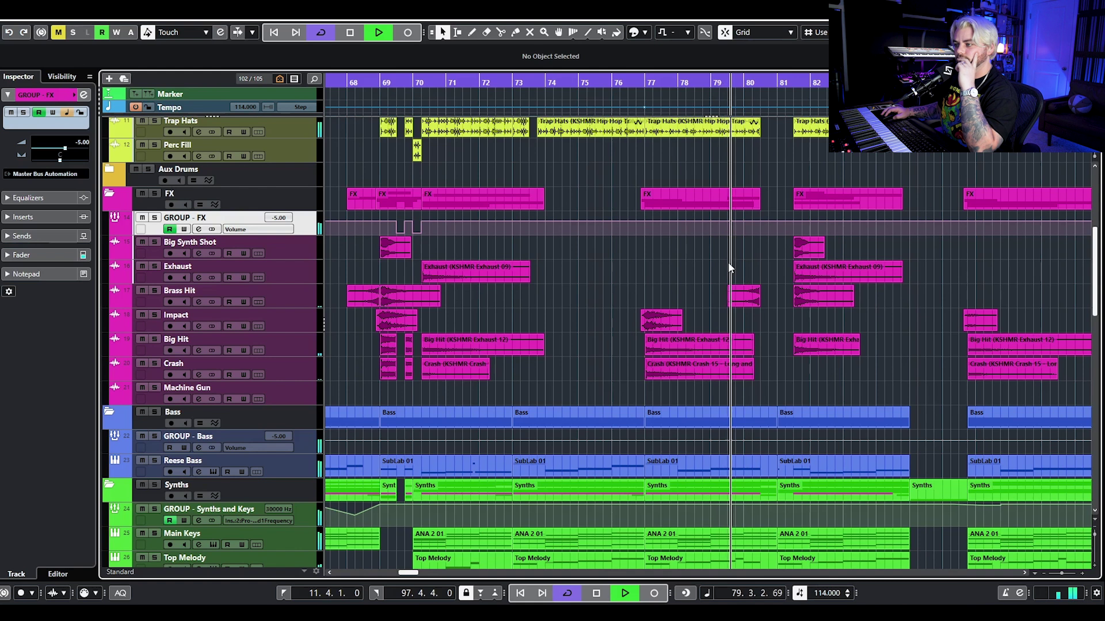
scroll(754, 247, "down", 10)
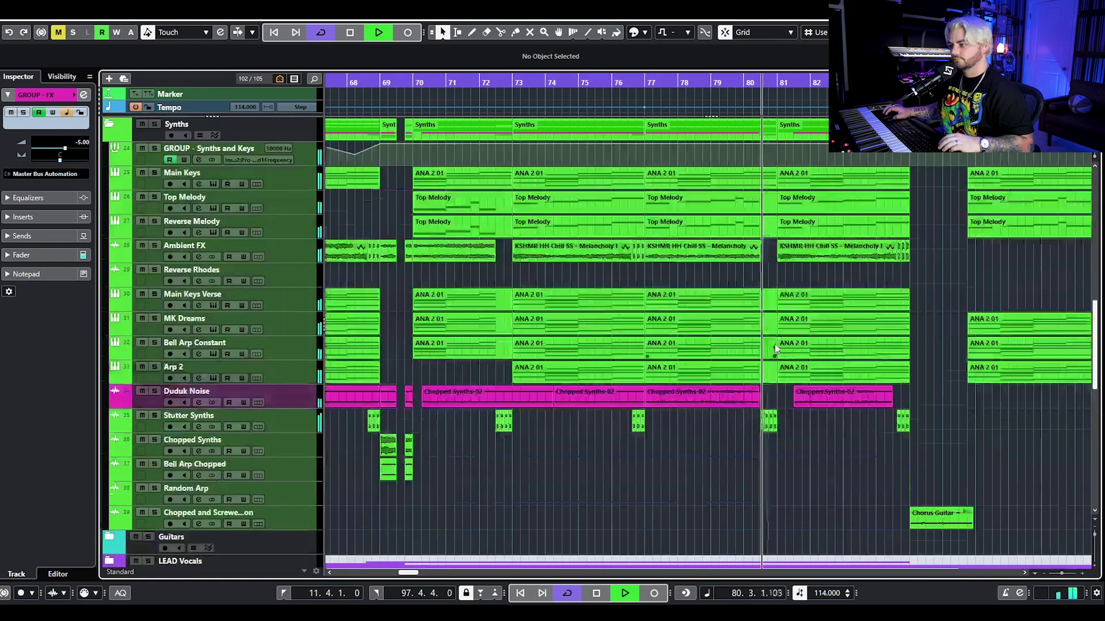
key("h")
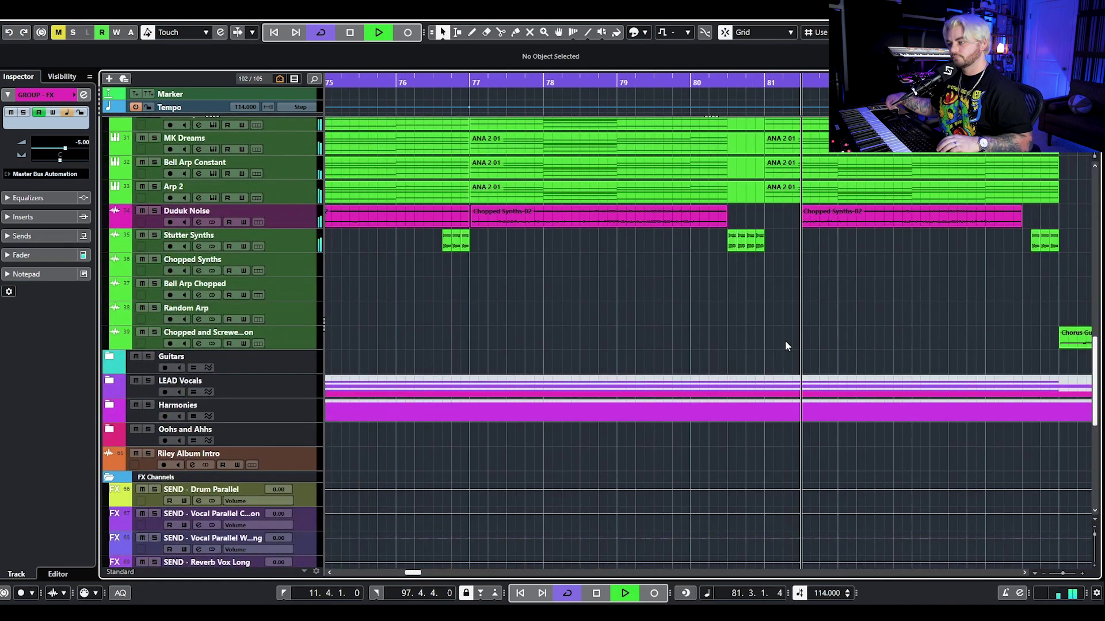
scroll(755, 302, "up", 8)
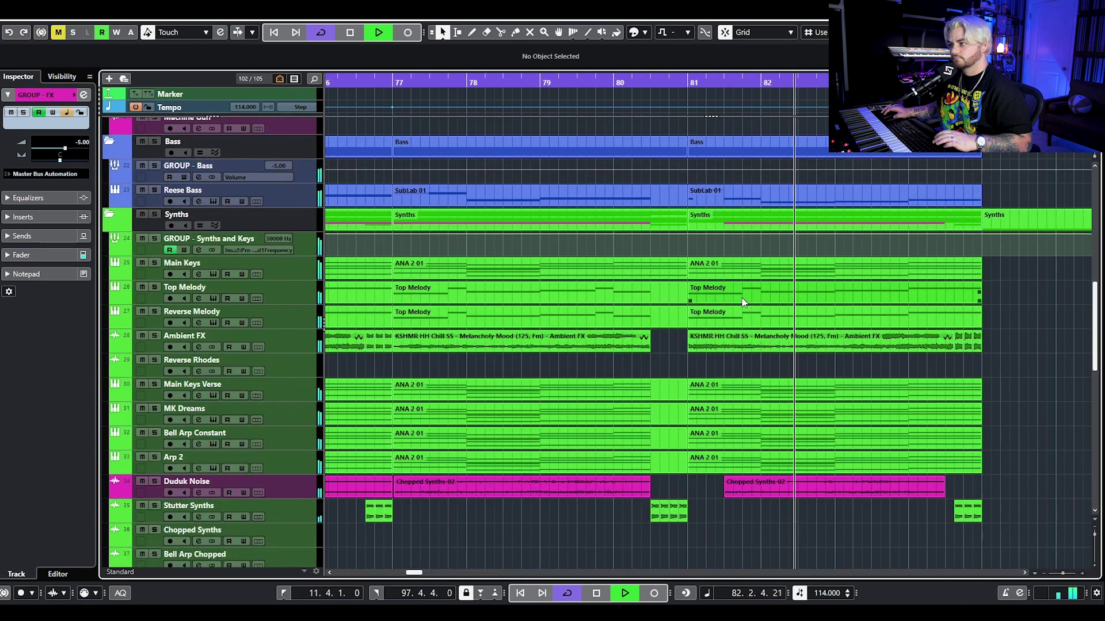
key("space")
Display the Volume automation on GROUP - Synths and Keys and select the SubLab 01 bass event at bar 81.
left_click(278, 249)
left_click(248, 264)
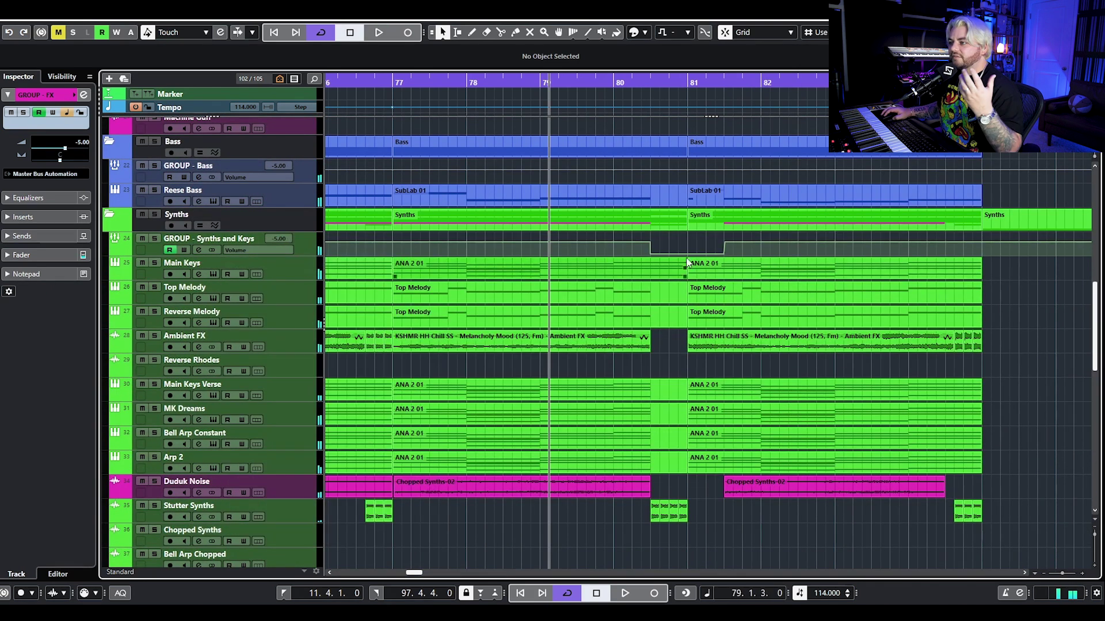
scroll(679, 213, "up", 7)
left_click(706, 371)
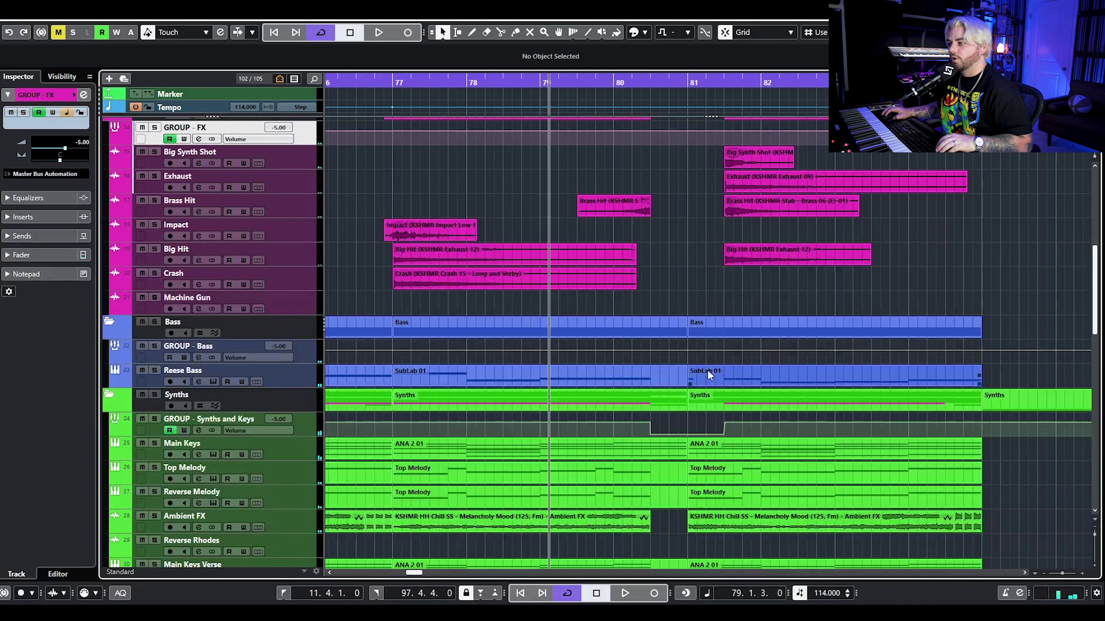
scroll(705, 371, "up", 3)
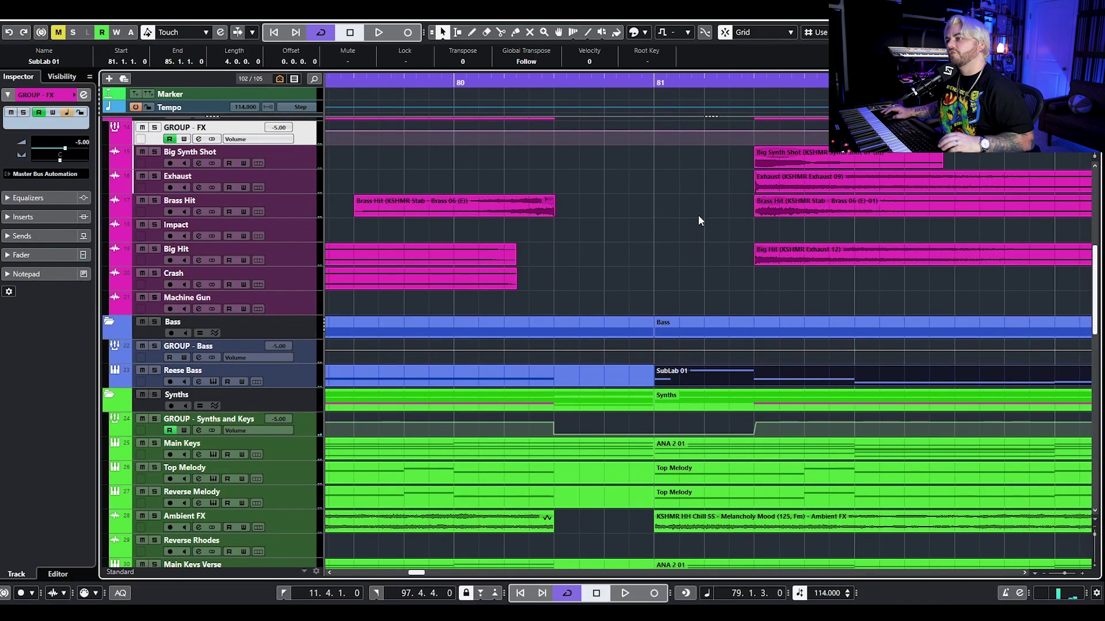
Play the section from bar 80.2.3 past bar 82 to hear the synth volume drop, and stop.
scroll(683, 199, "down", 3)
left_click(596, 83)
key("space")
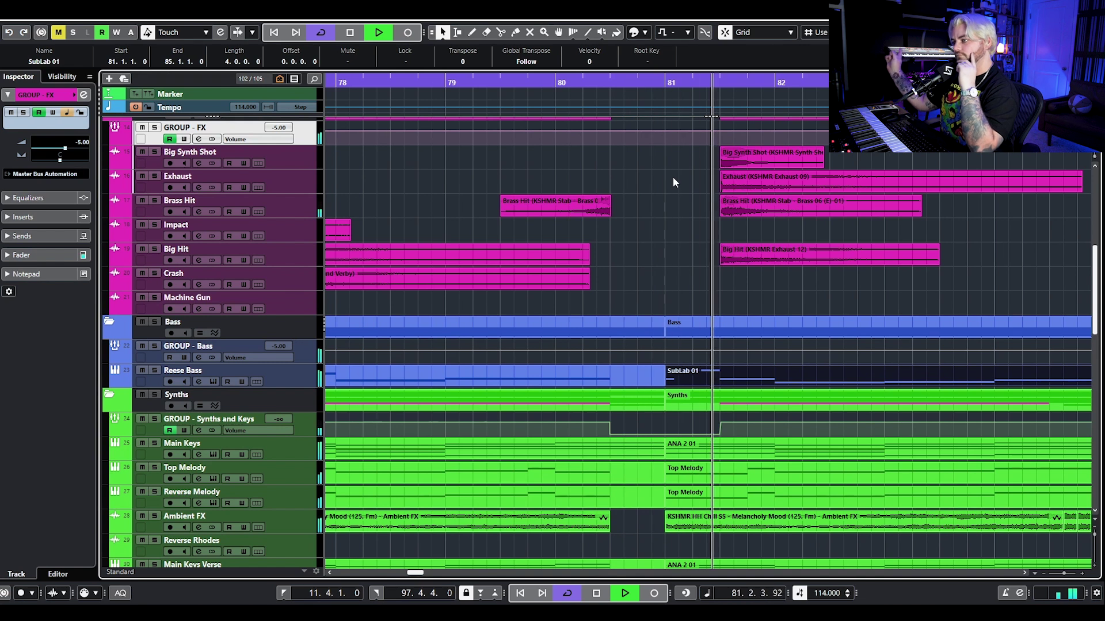
scroll(795, 340, "down", 4)
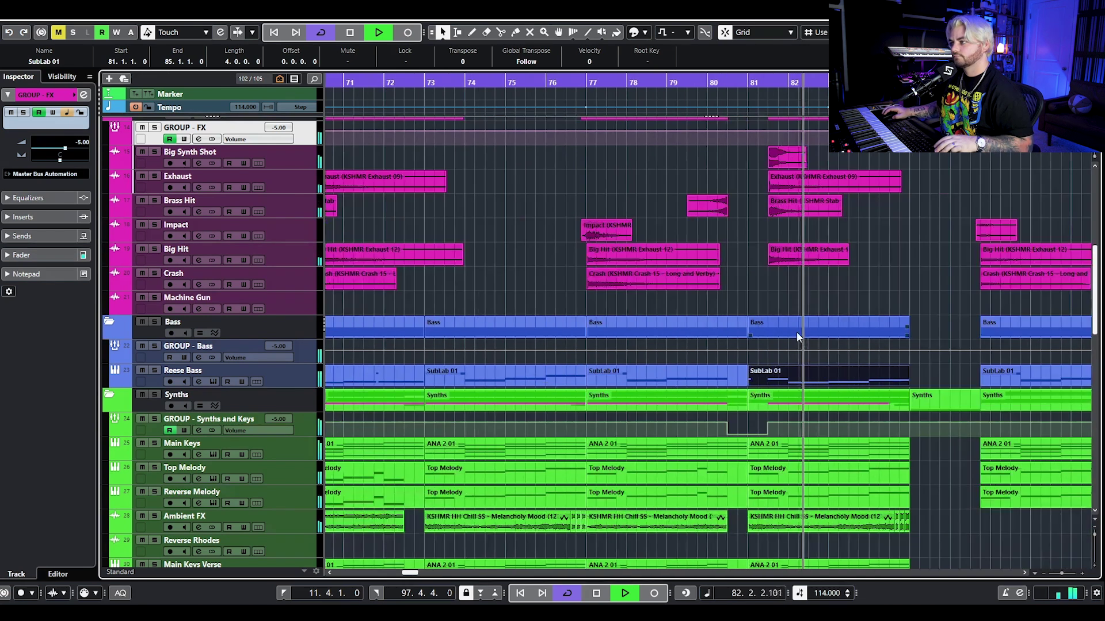
key("space")
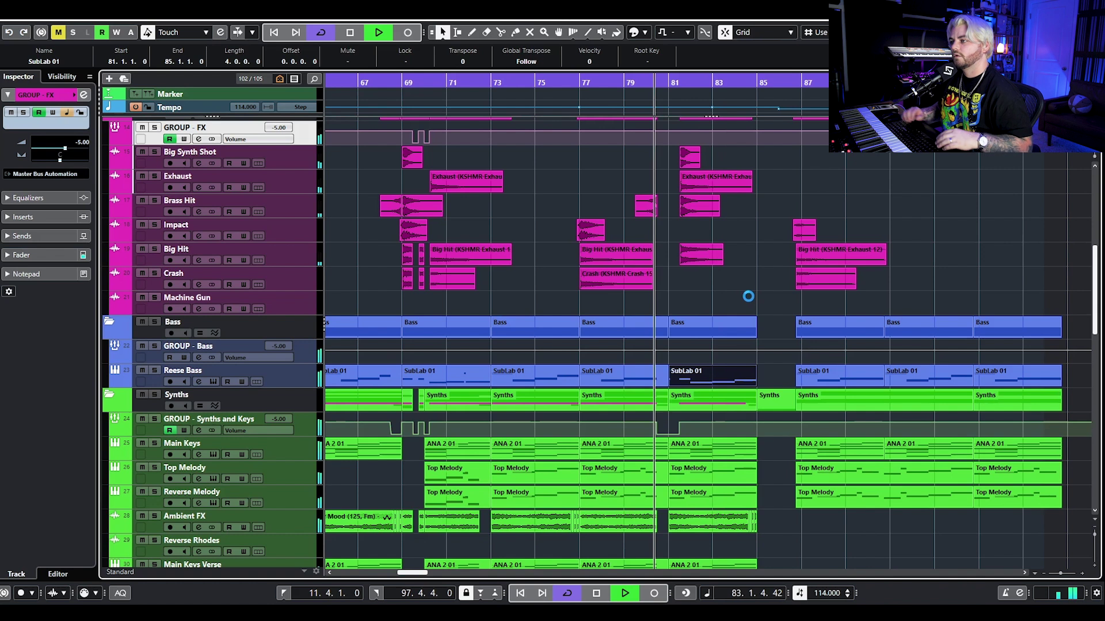
key("space")
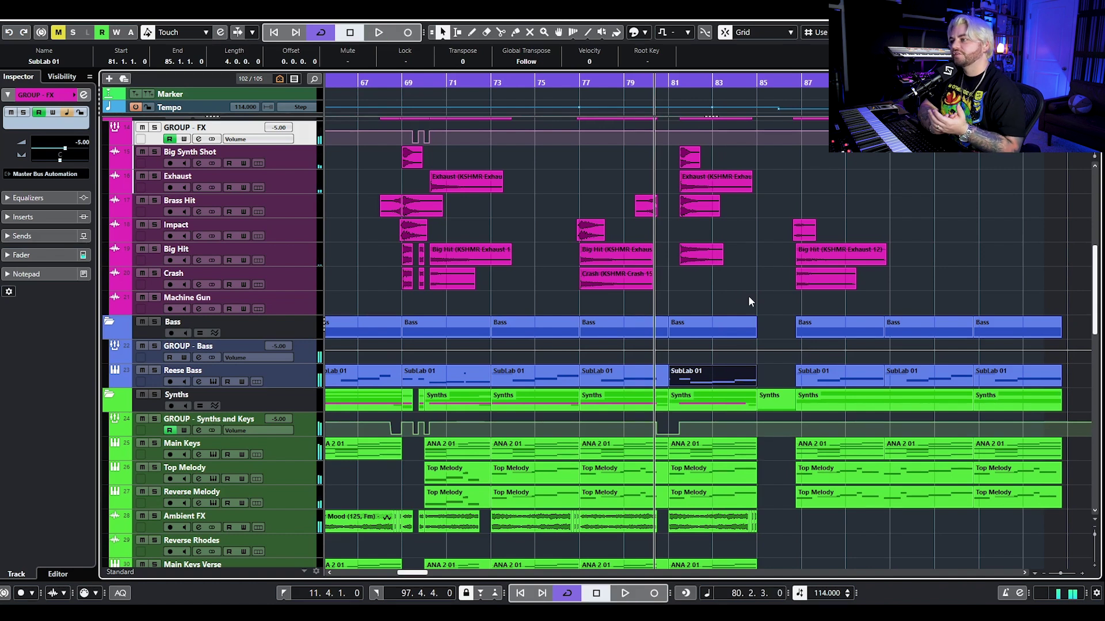
Move the playhead to bar 85.1.1 and solo the Chopped and Screwed track in the Synths folder.
scroll(761, 291, "right", 2)
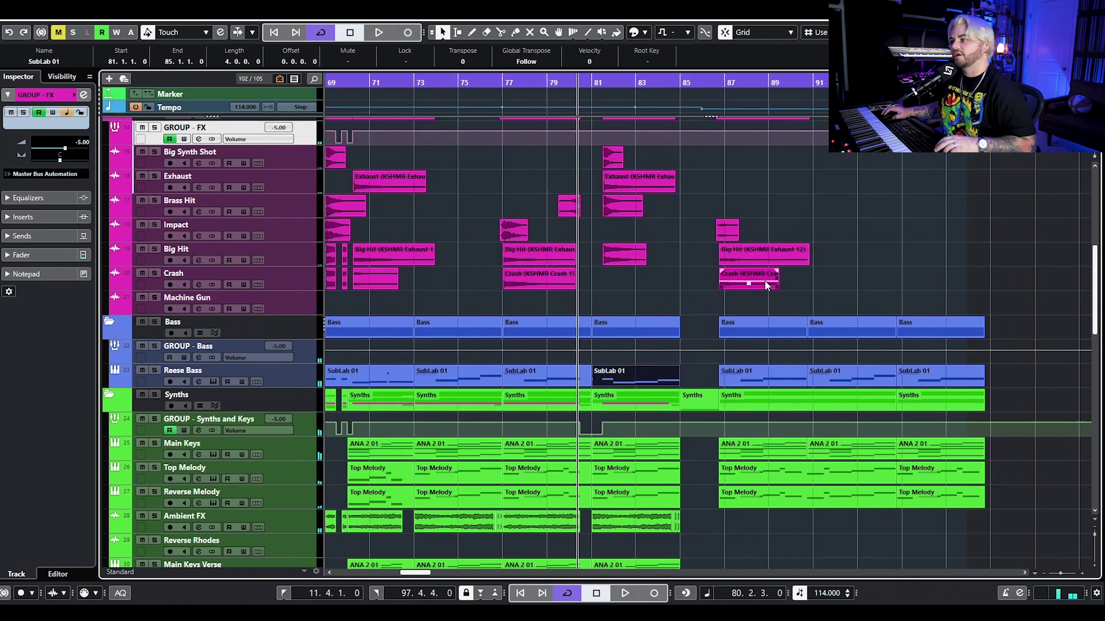
scroll(735, 275, "up", 5)
scroll(741, 271, "down", 5)
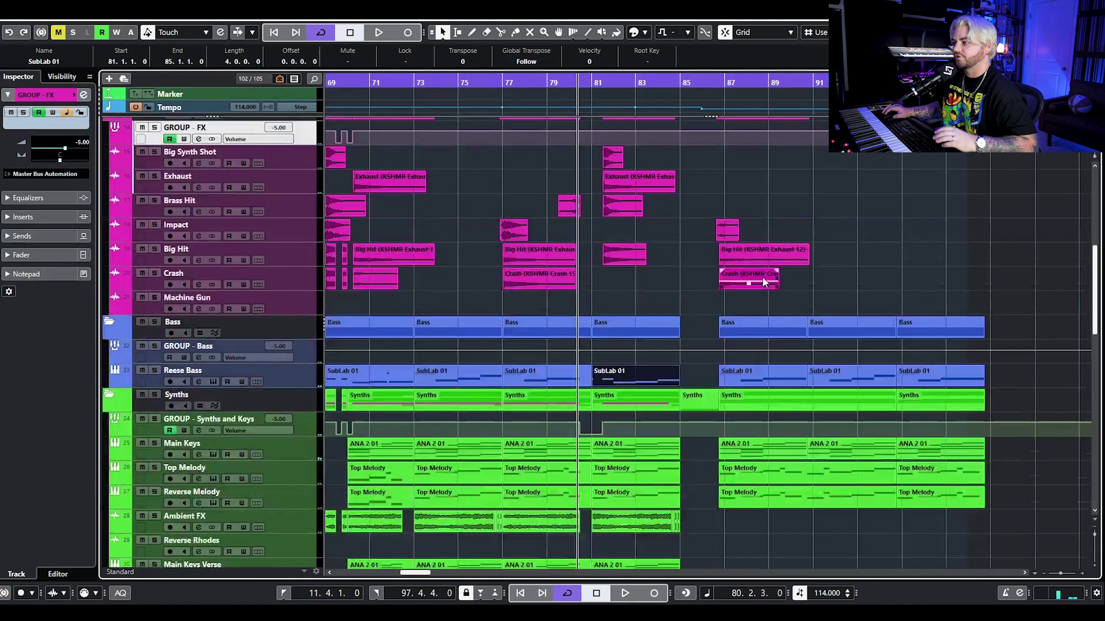
scroll(758, 278, "right", 2)
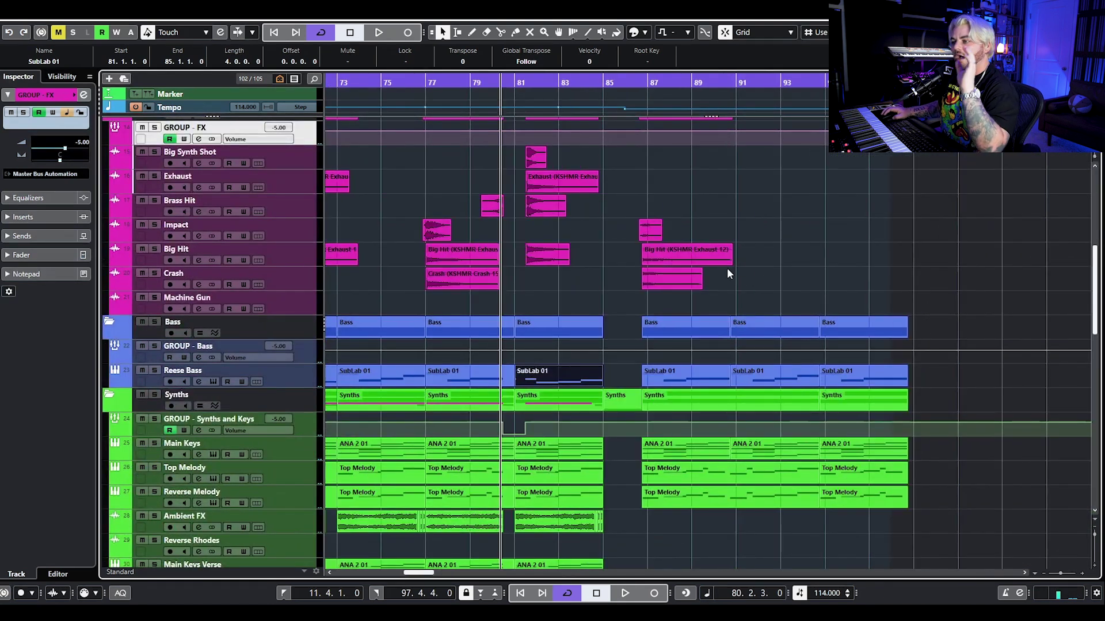
scroll(726, 268, "down", 4)
scroll(610, 170, "up", 5)
scroll(599, 195, "down", 10)
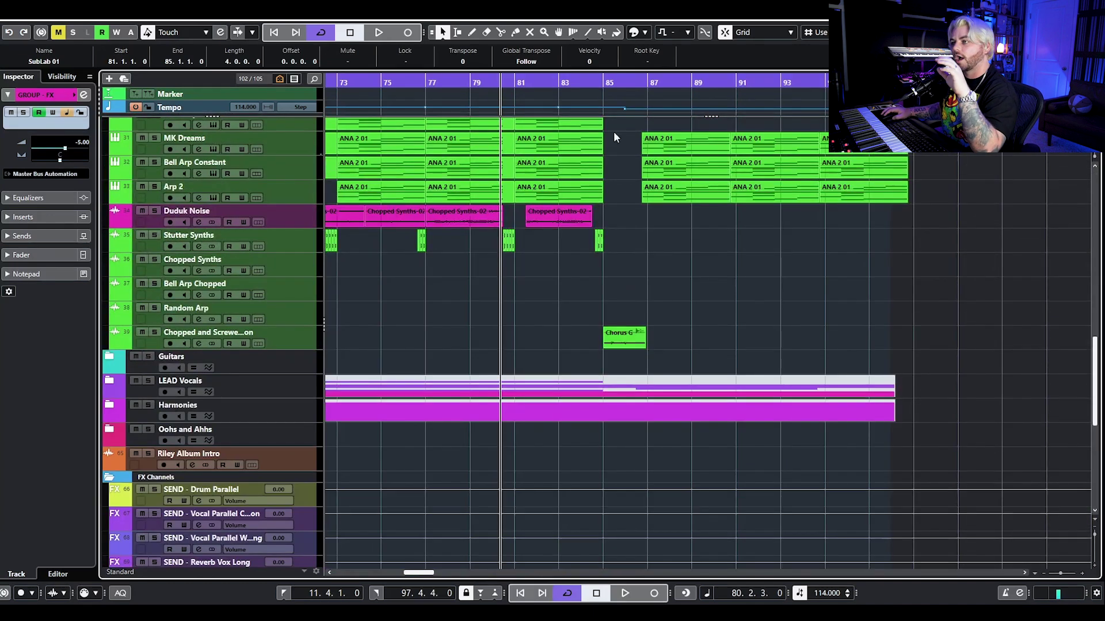
left_click(600, 89)
left_click(604, 79)
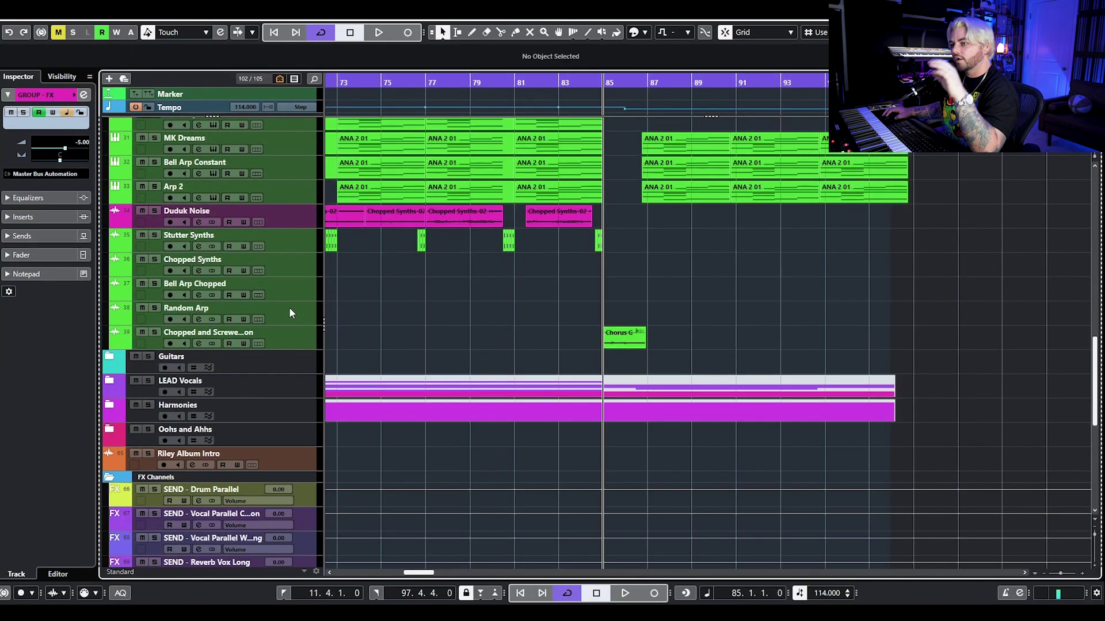
left_click(173, 336)
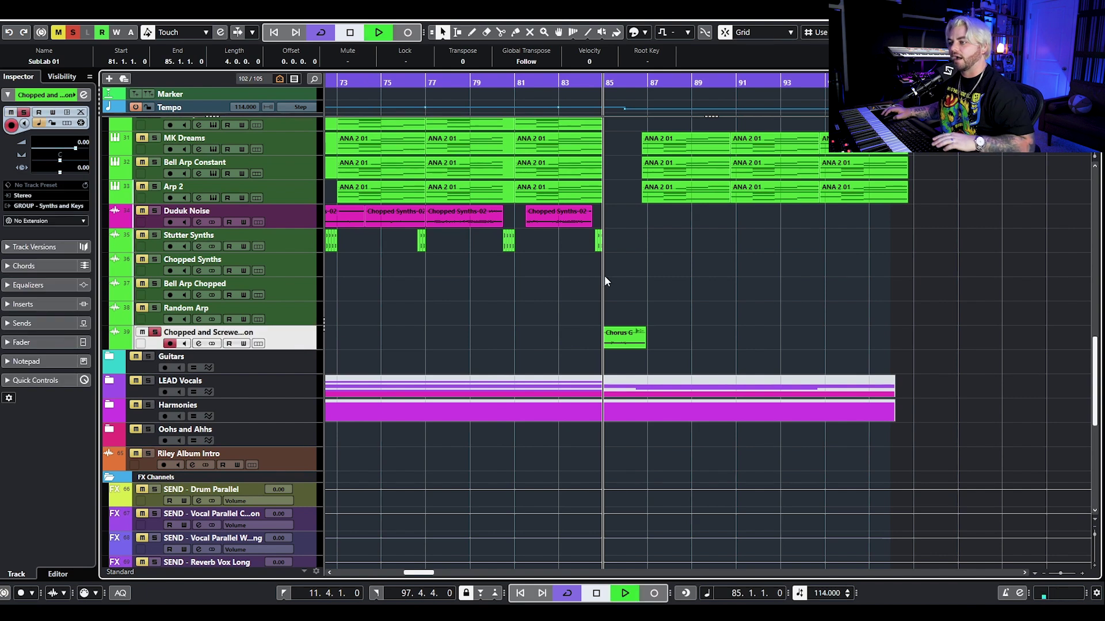
Play the soloed Chorus Guitar clip from bar 85.1.1, stop, and check the track's channel settings.
key("h")
key("h")
key("space")
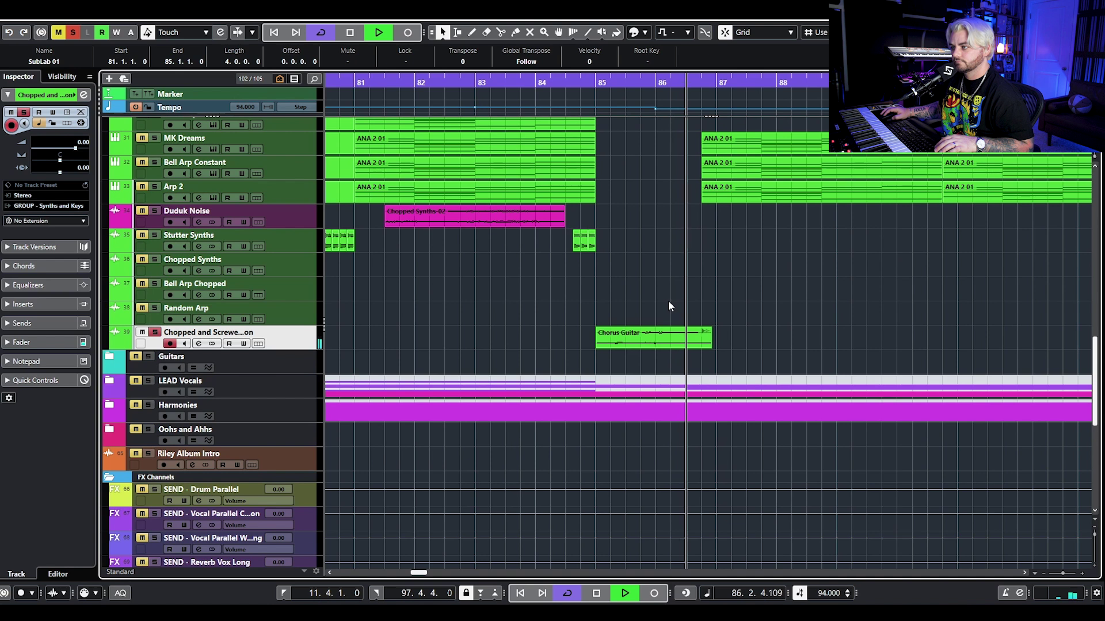
key("space")
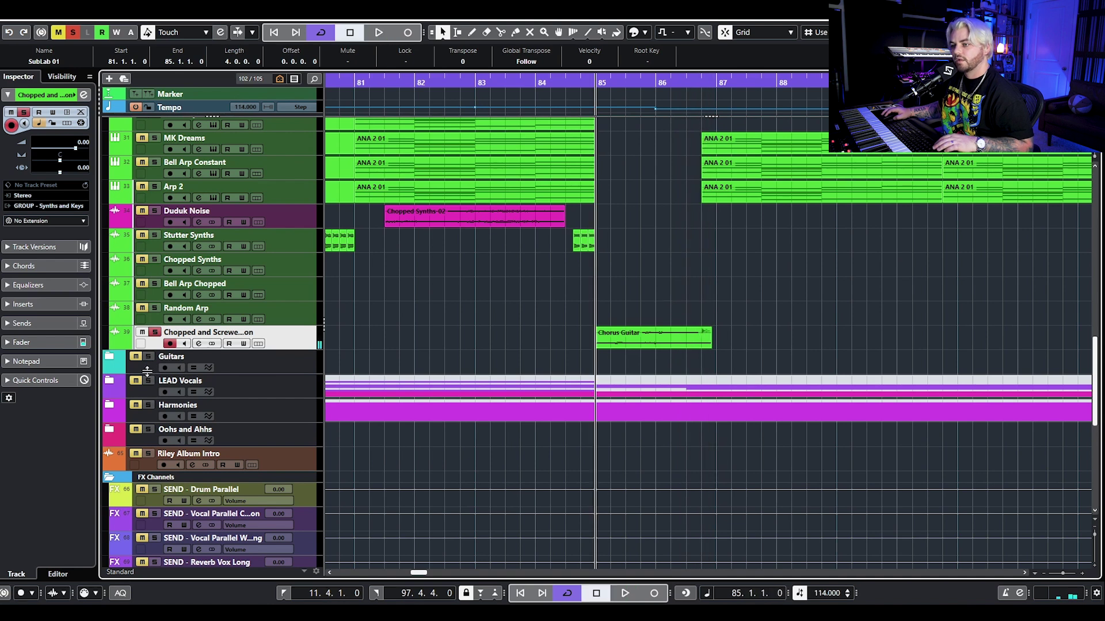
left_click(199, 344)
left_click(1011, 220)
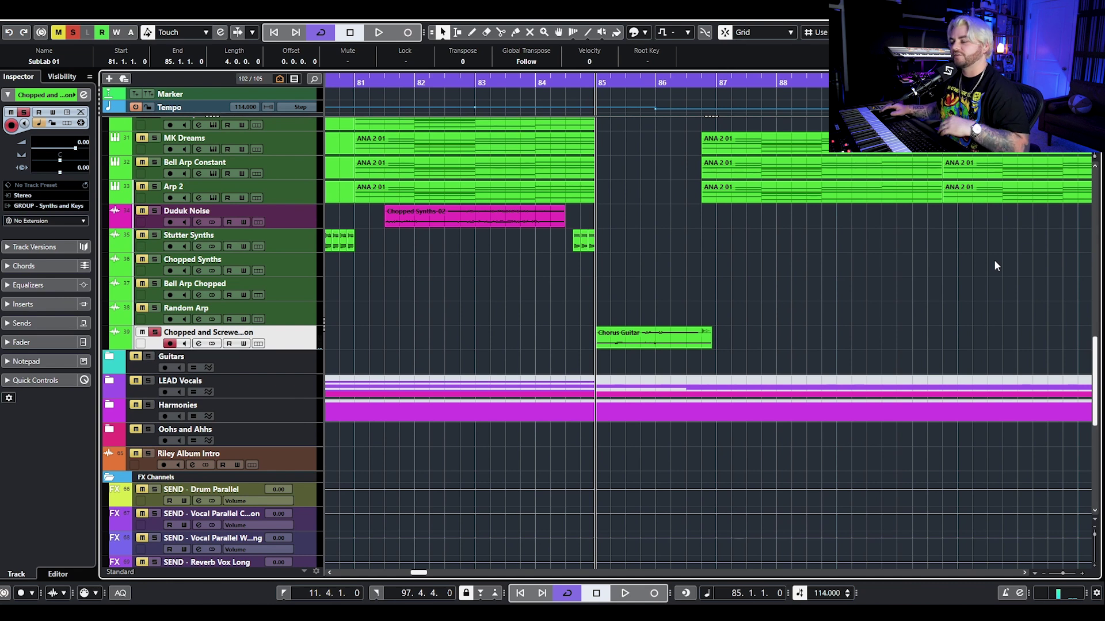
Move the playhead to bar 86.3.1, just past the tempo change, and view the drum tracks there.
scroll(705, 236, "up", 10)
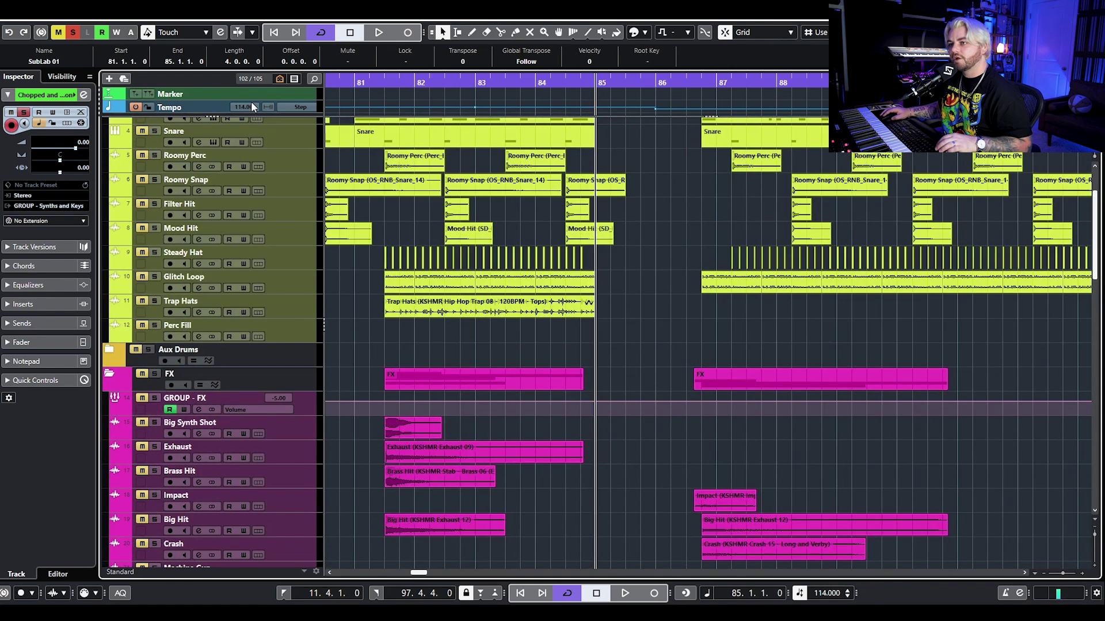
left_click_drag(664, 85, 685, 85)
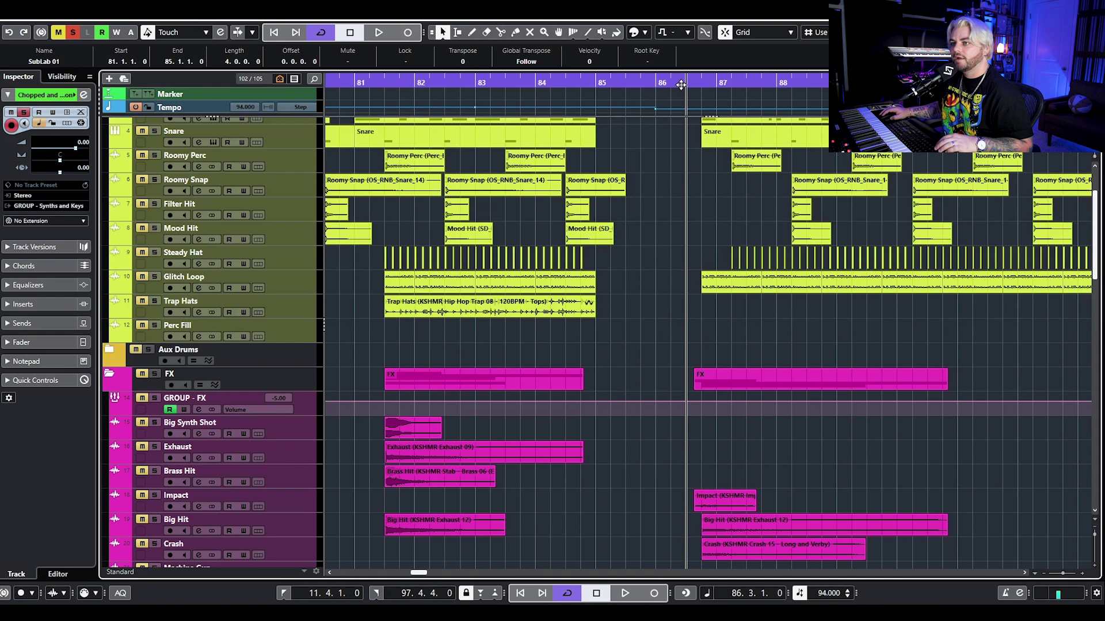
scroll(678, 209, "up", 3)
scroll(677, 205, "down", 3, "ctrl")
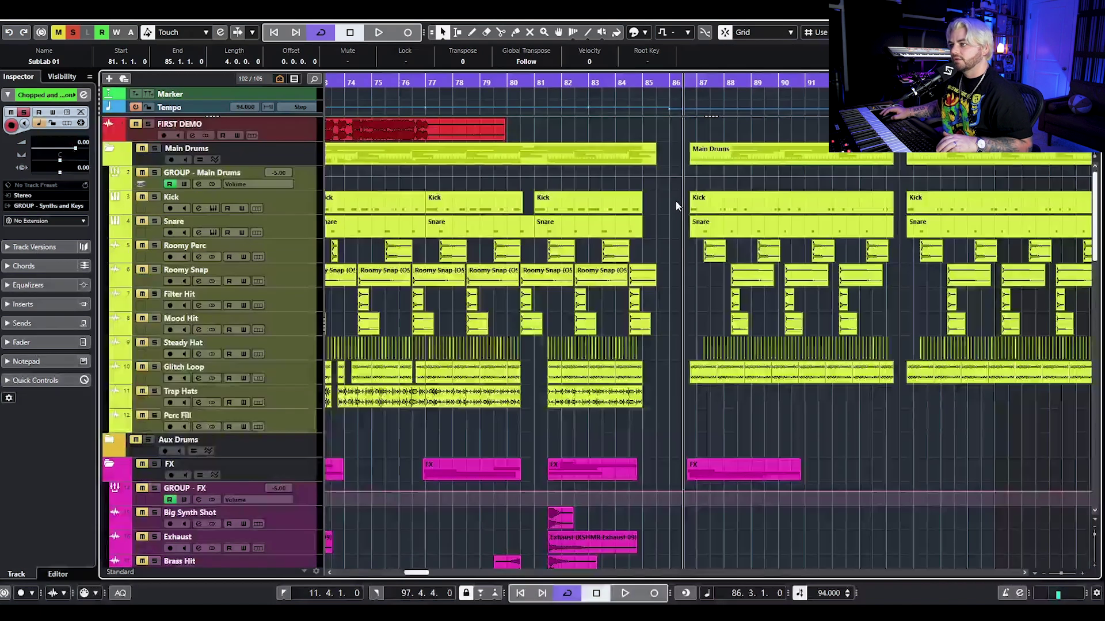
Open the Kick track's Groove Agent SE instrument, compare its tempo with the playhead at bar 84.2.3, and close it.
scroll(676, 203, "down", 1, "ctrl")
scroll(676, 204, "right", 1)
left_click(213, 208)
left_click_drag(1064, 65, 464, 115)
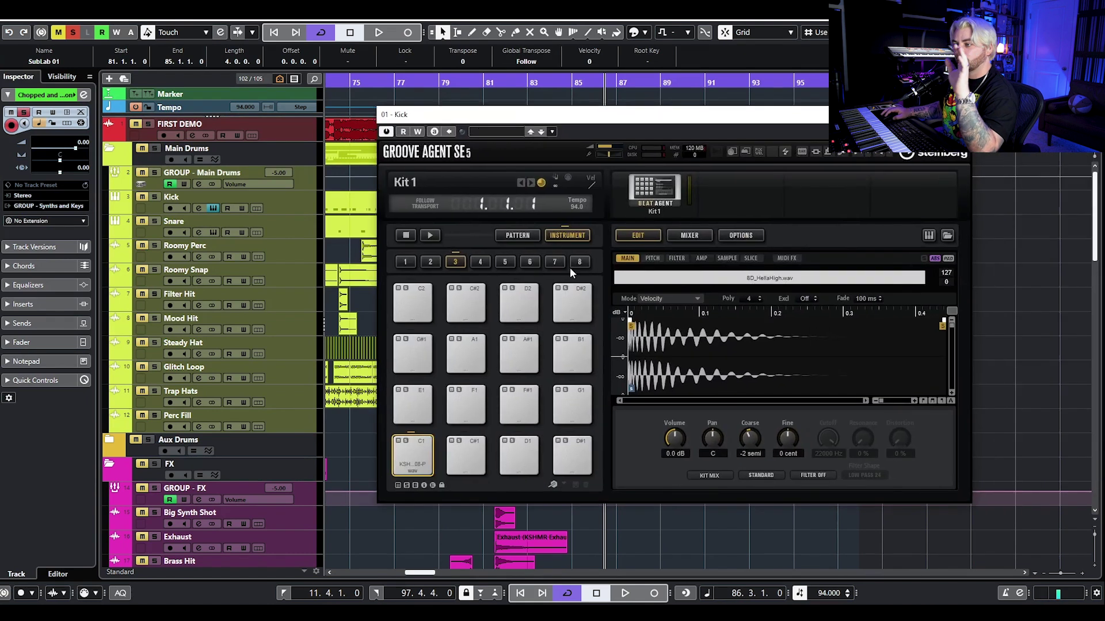
left_click_drag(624, 114, 583, 207)
left_click(557, 83)
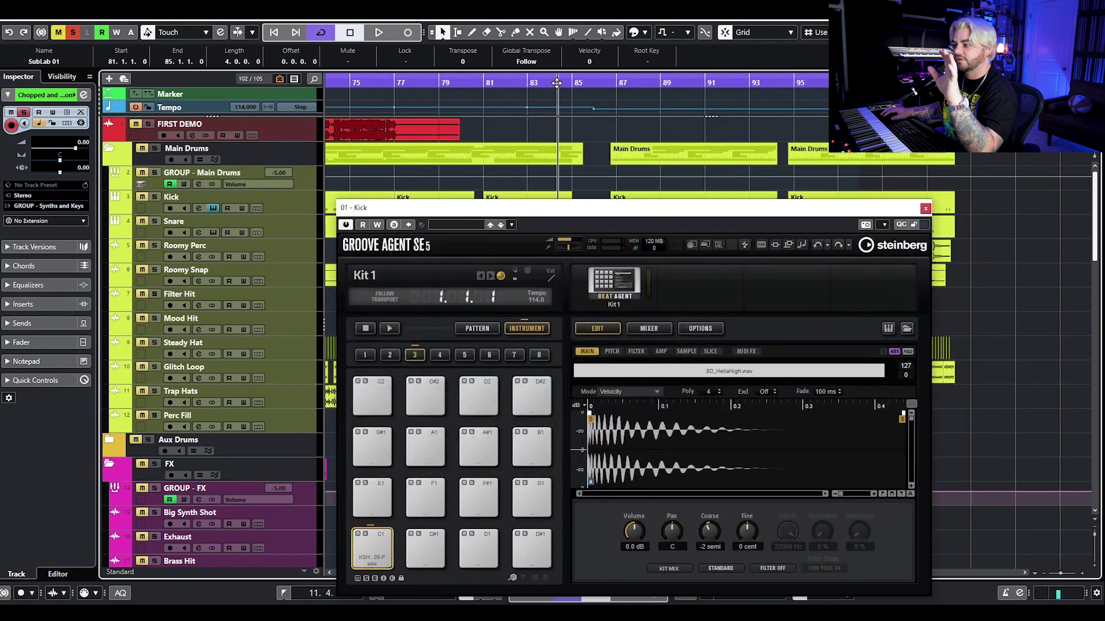
left_click(925, 208)
Check the transpose values of the drum audio clips after bar 87 and of the SubLab 01 bass event at bar 86.4.1.
left_click_drag(608, 249, 1000, 368)
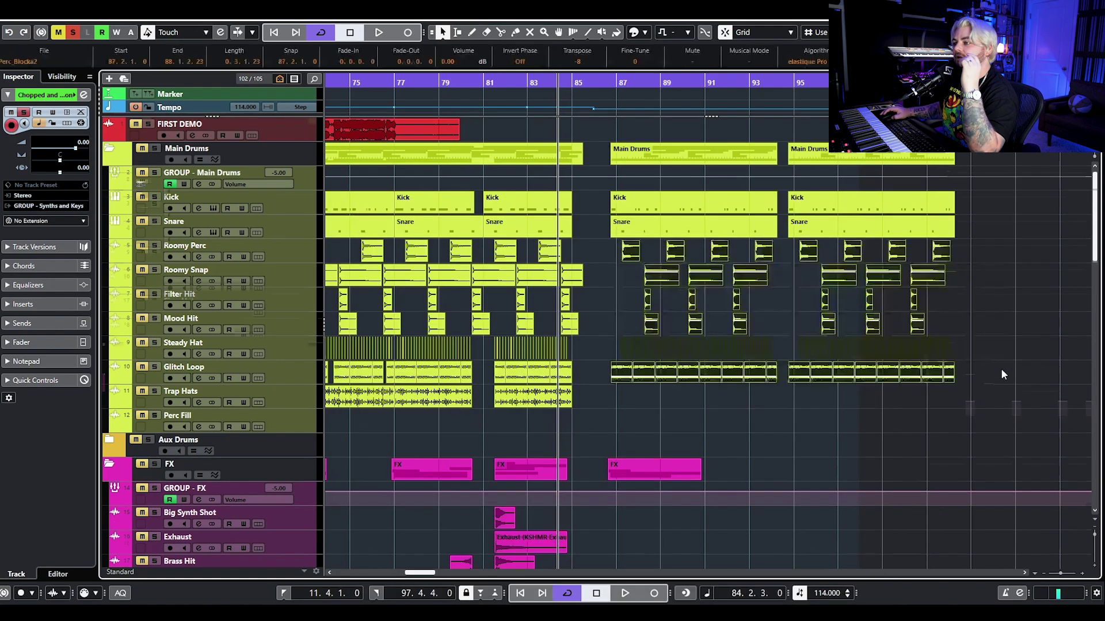
scroll(978, 362, "down", 8)
left_click(672, 286)
scroll(694, 242, "up", 3)
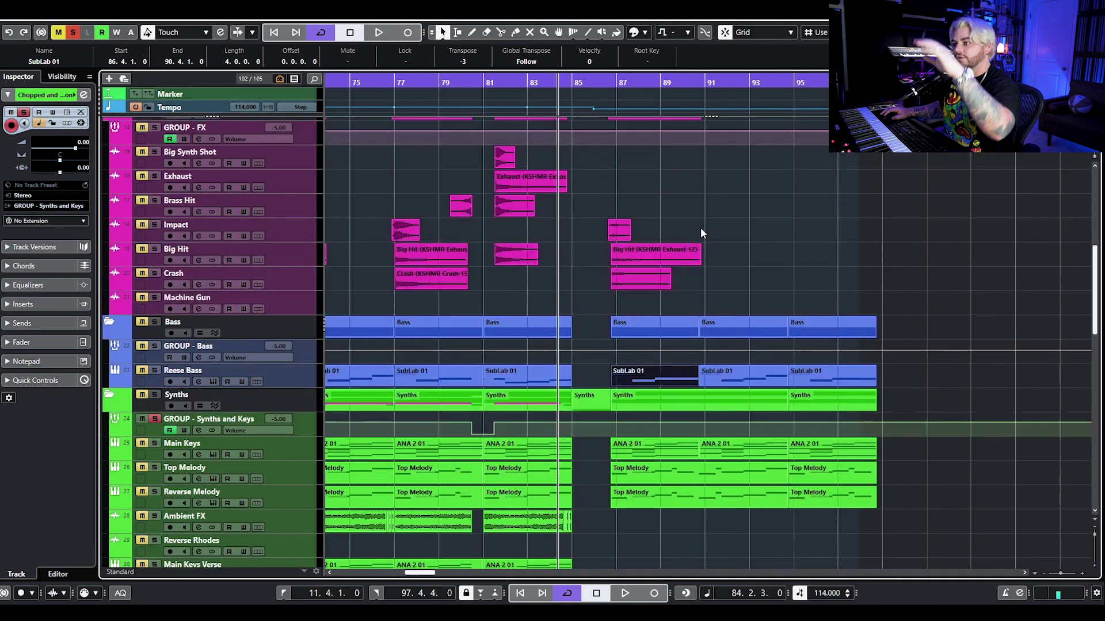
Clear all solos and play the full mix from bar 84.2.3 through the tempo change into the slowed ending.
scroll(699, 227, "down", 8)
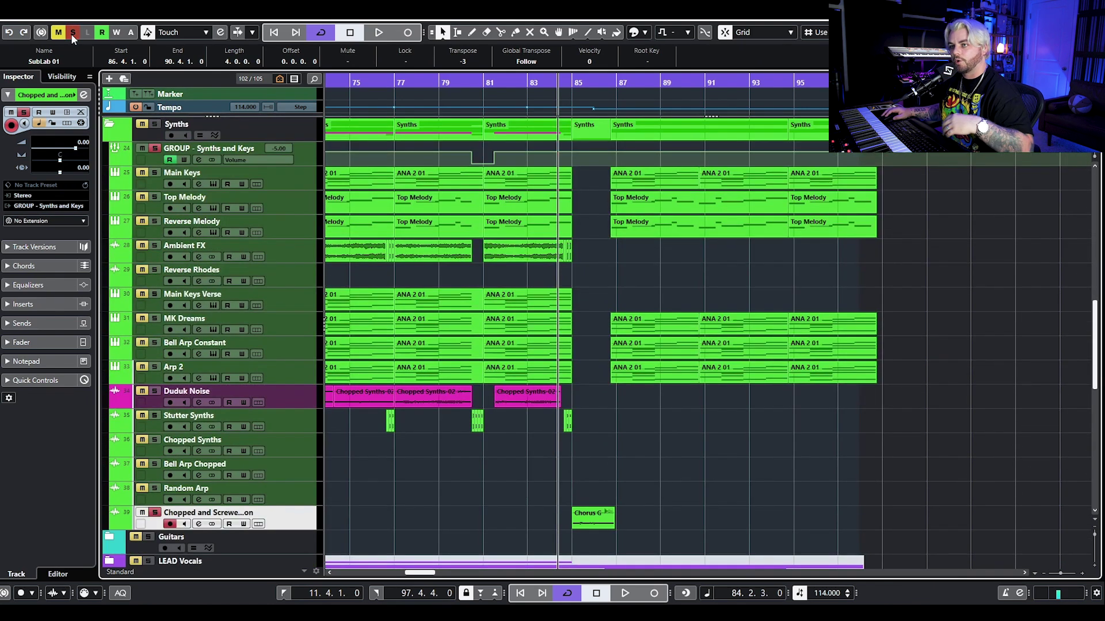
left_click(72, 32)
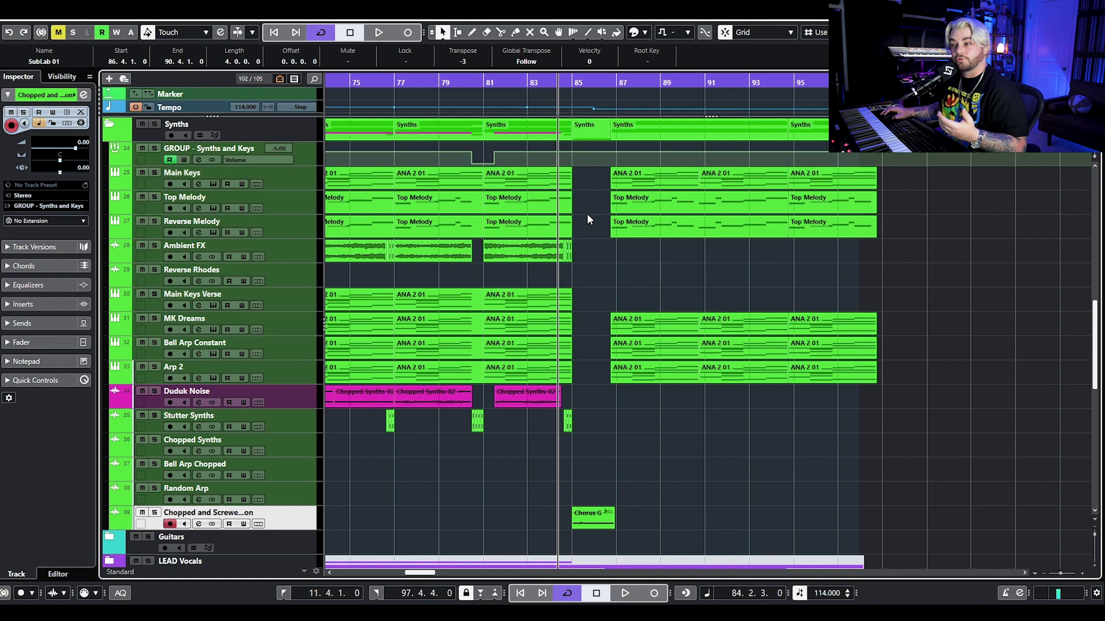
scroll(595, 219, "up", 2)
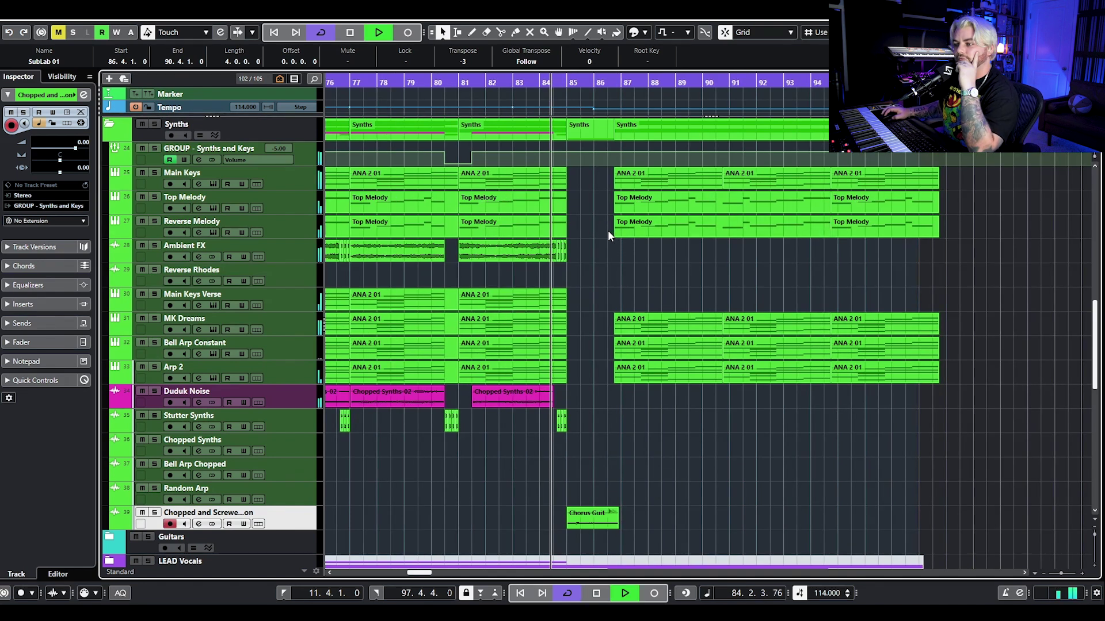
scroll(595, 240, "down", 3)
scroll(630, 247, "up", 5)
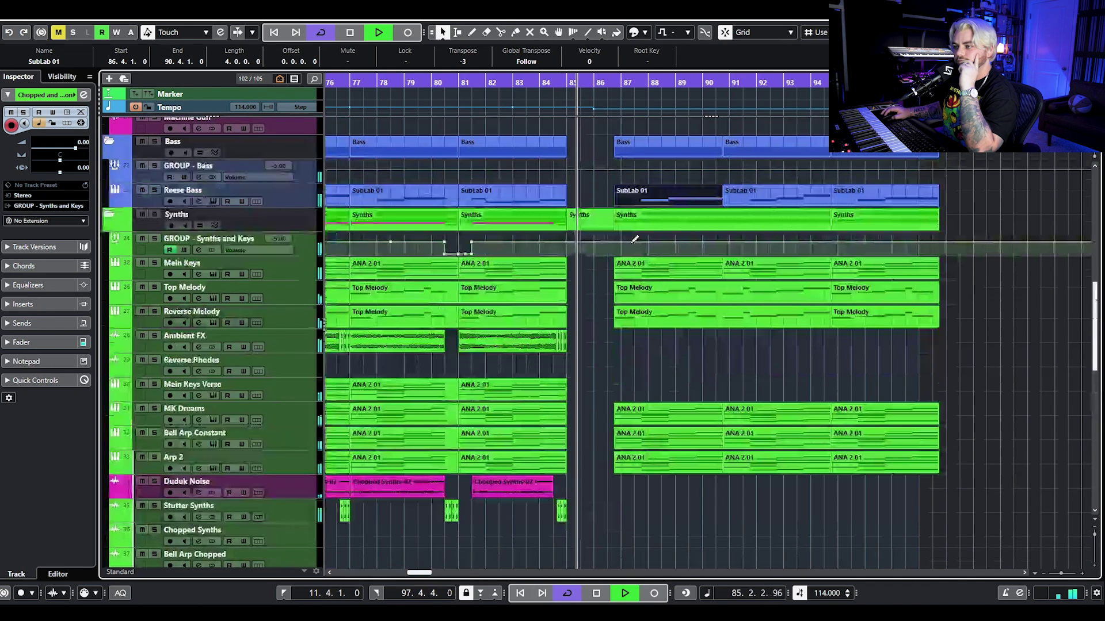
scroll(595, 156, "up", 5)
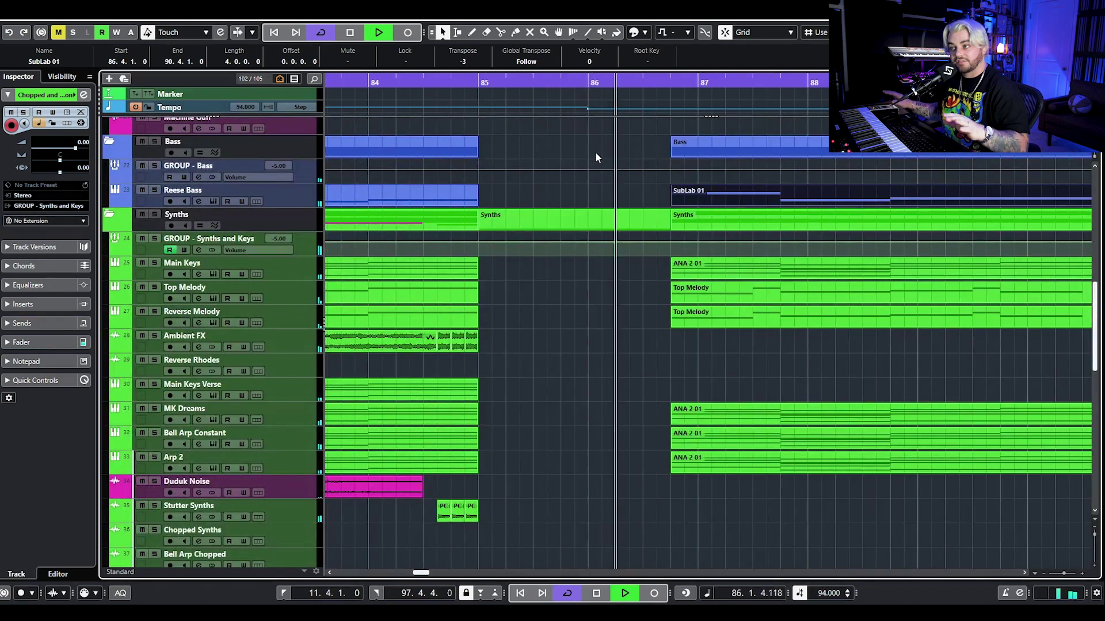
scroll(609, 175, "down", 4)
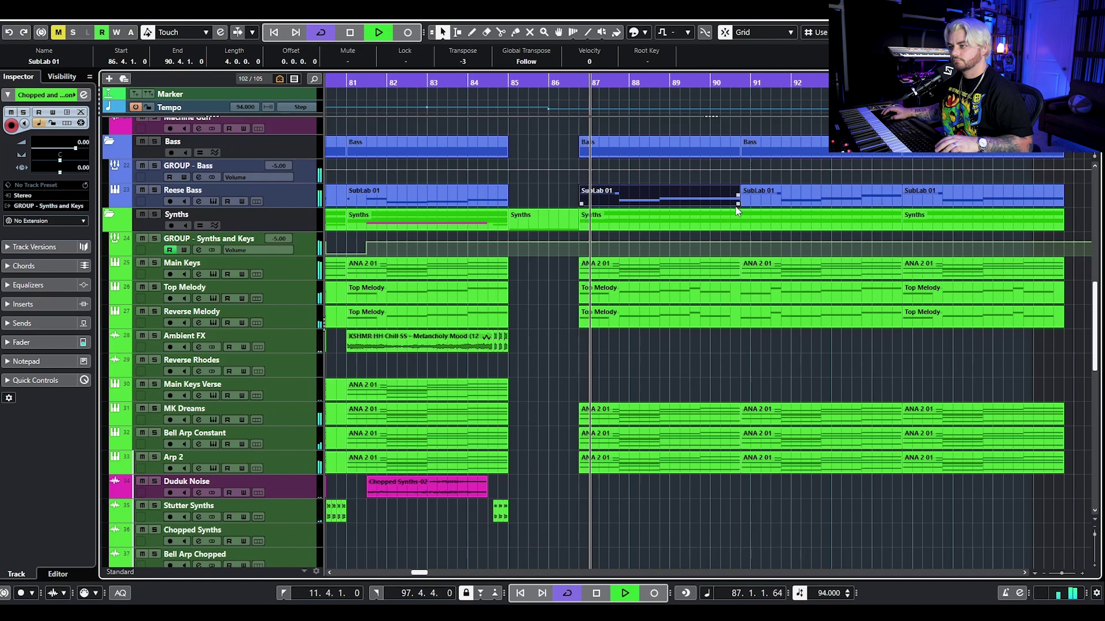
View the drum tracks during the slowed ending, stop playback, and check the GROUP - Main Drums channel settings.
scroll(726, 195, "up", 7)
scroll(726, 196, "up", 3)
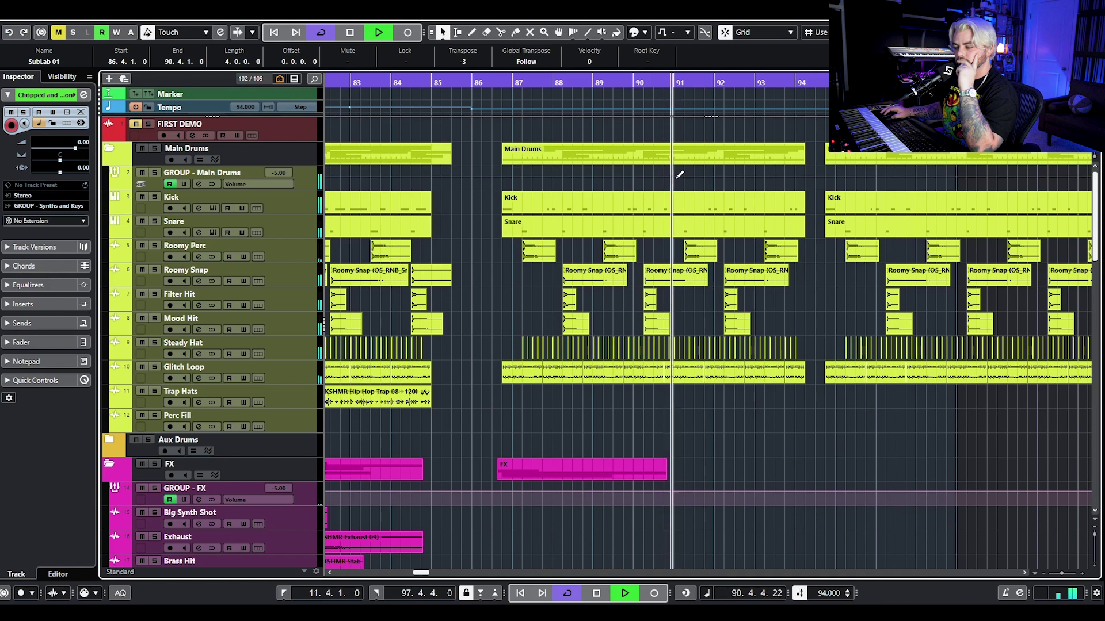
scroll(668, 198, "down", 2)
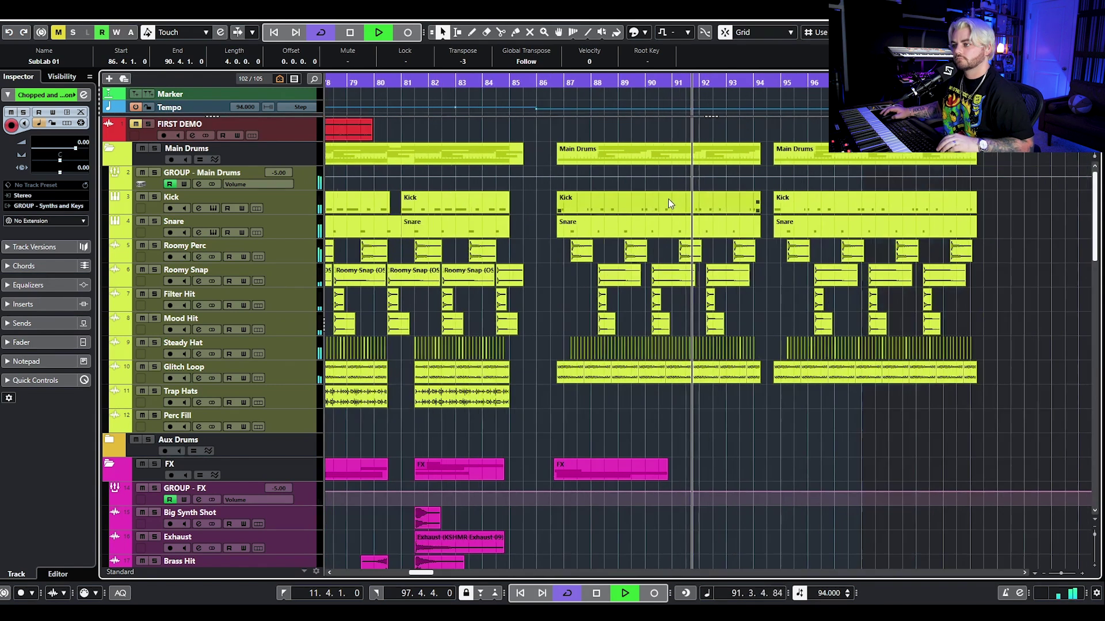
key("space")
left_click(198, 184)
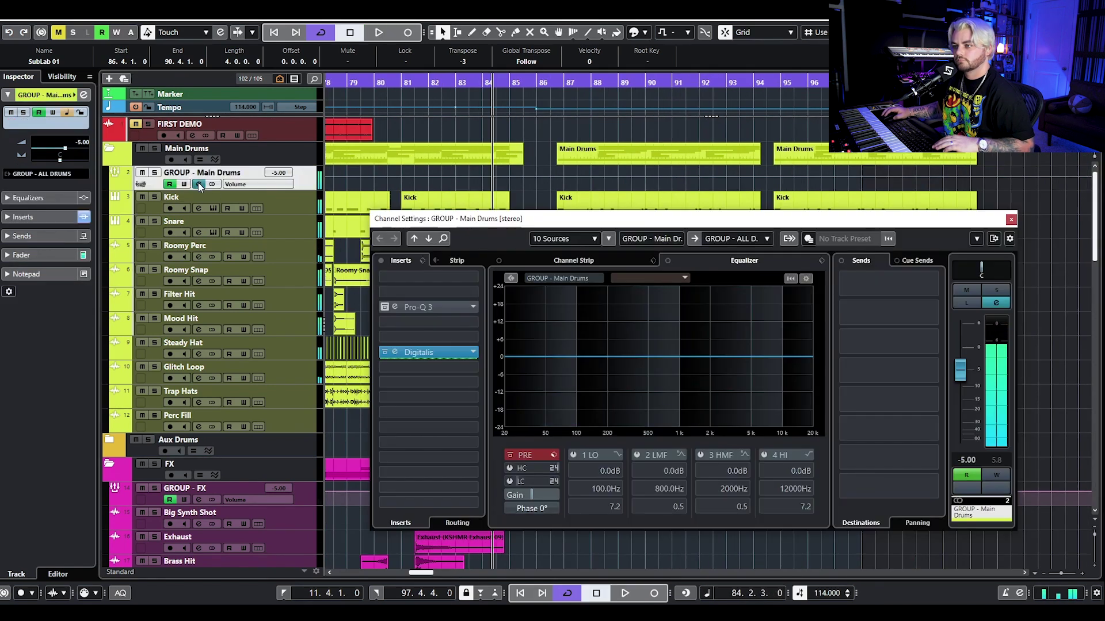
left_click(1010, 221)
Expand the LEAD Vocals and Harmonies folders to show their individual vocal tracks.
scroll(982, 254, "down", 10)
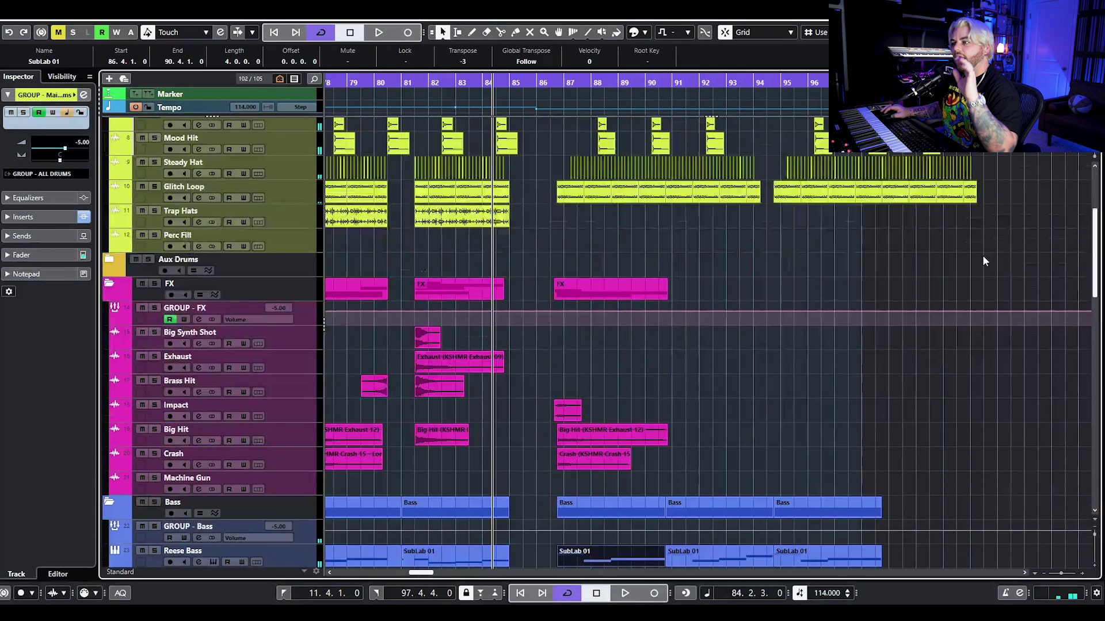
scroll(927, 264, "down", 6)
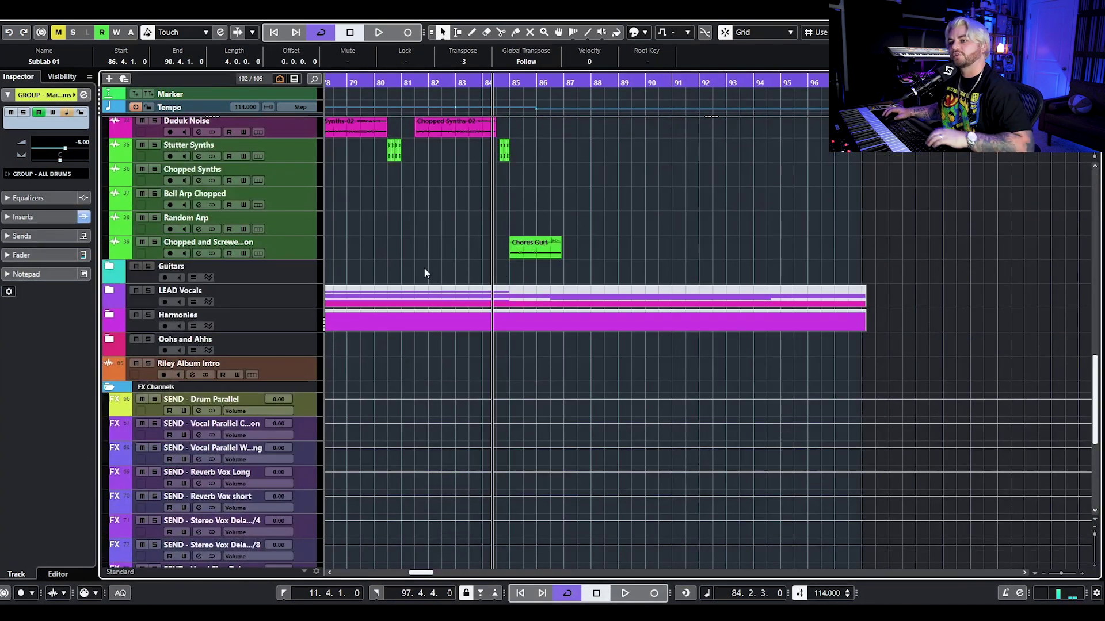
key("g")
scroll(492, 303, "left", 3)
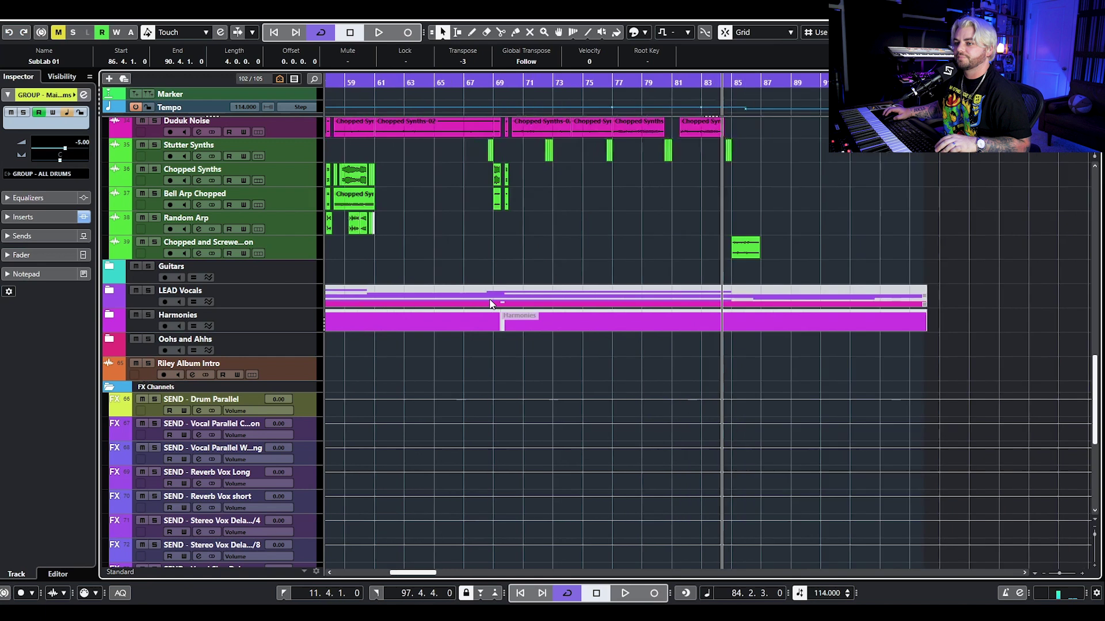
left_click(109, 291)
scroll(116, 356, "down", 3)
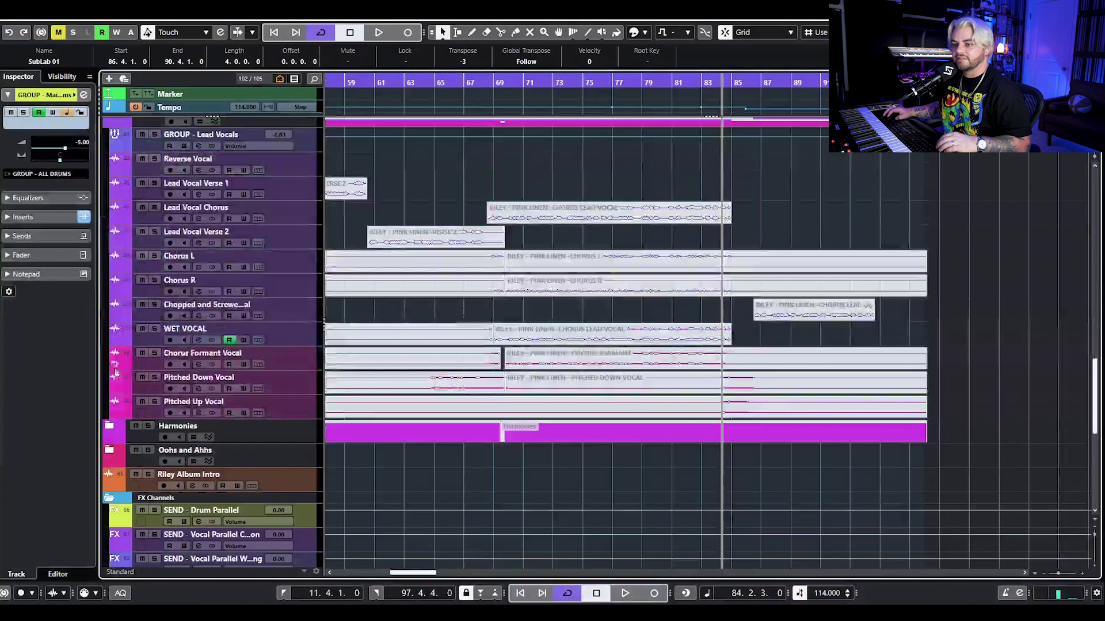
left_click(109, 425)
scroll(538, 405, "down", 3)
Unmute the events on the lead vocal and harmony tracks and place the playhead at bar 12.3.3.
scroll(691, 411, "left", 3)
scroll(828, 419, "down", 4)
left_click_drag(879, 427, 389, 246)
left_click_drag(390, 246, 390, 246)
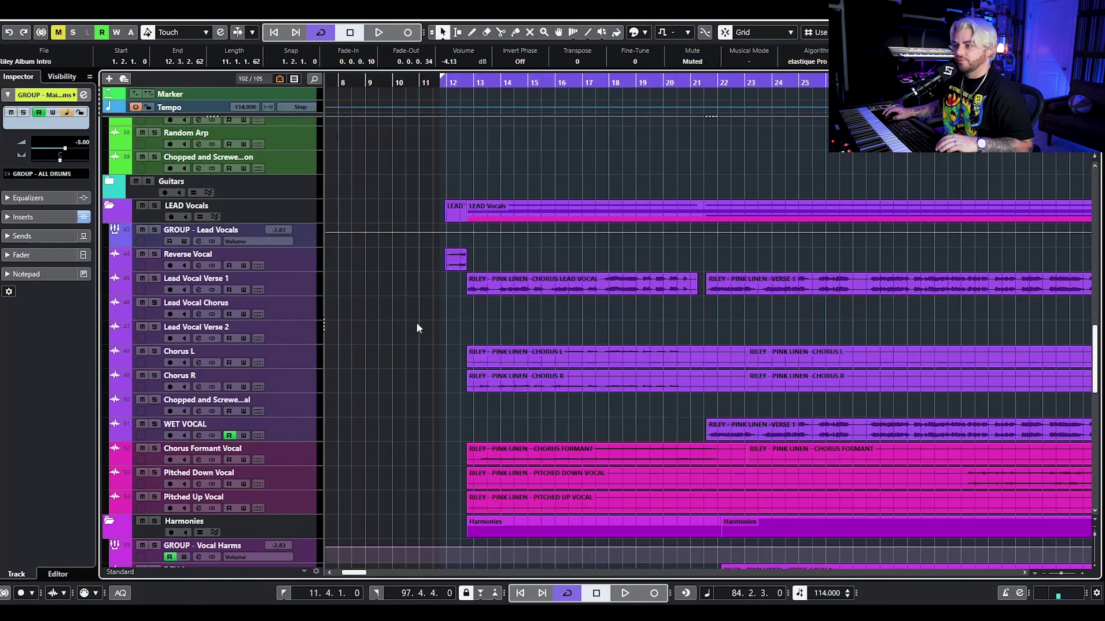
left_click(416, 323)
left_click(464, 84)
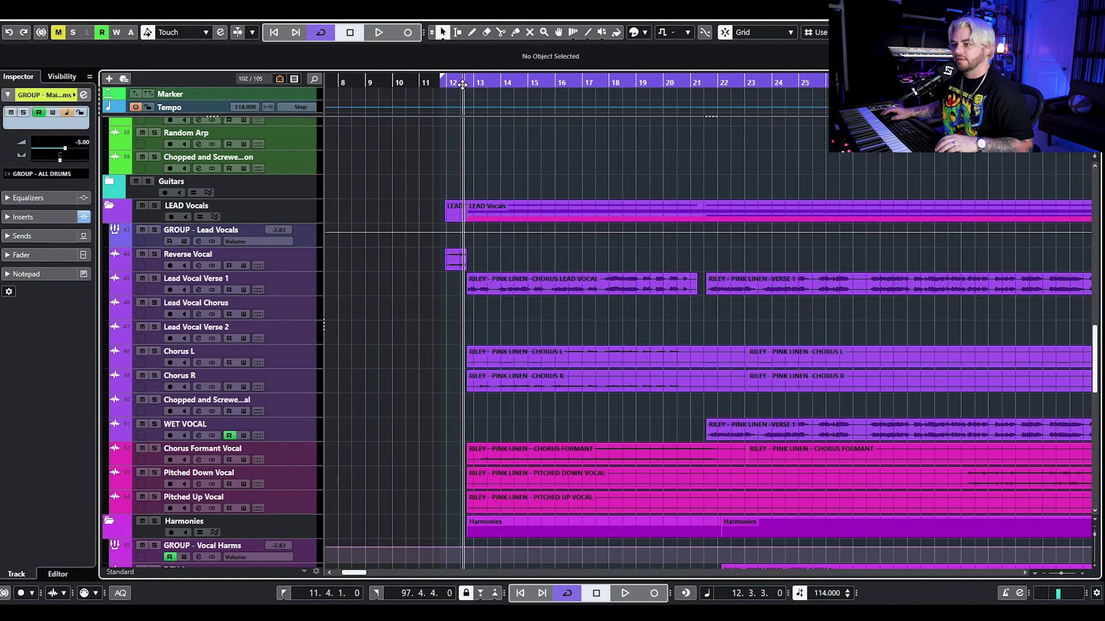
Solo the Lead Vocal Verse 1 track and open its channel settings.
left_click(154, 278)
left_click(198, 289)
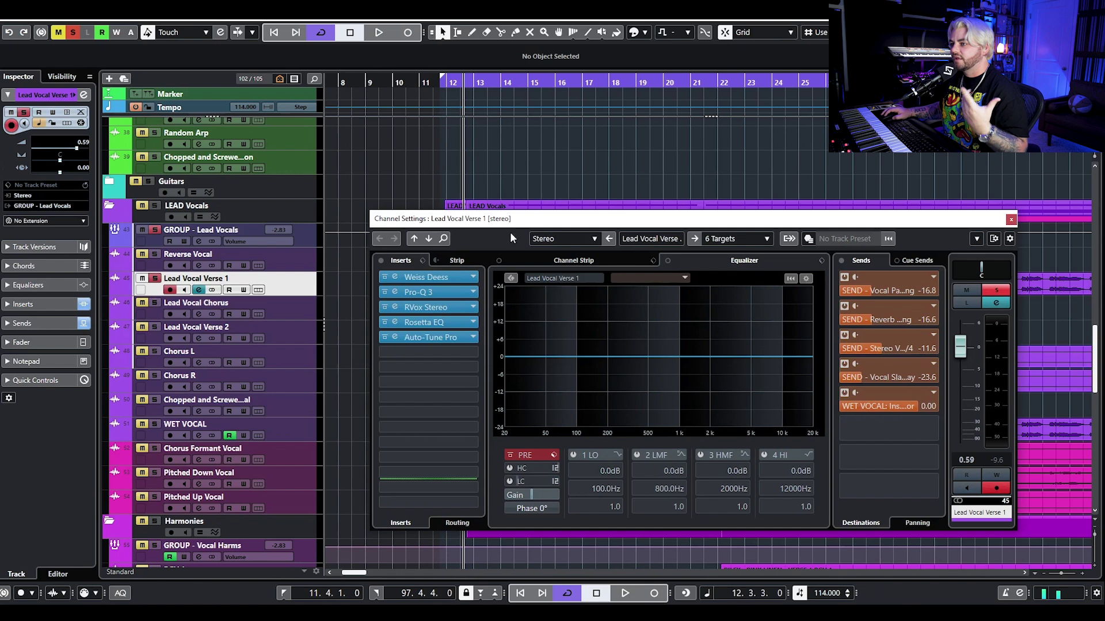
left_click_drag(516, 222, 482, 207)
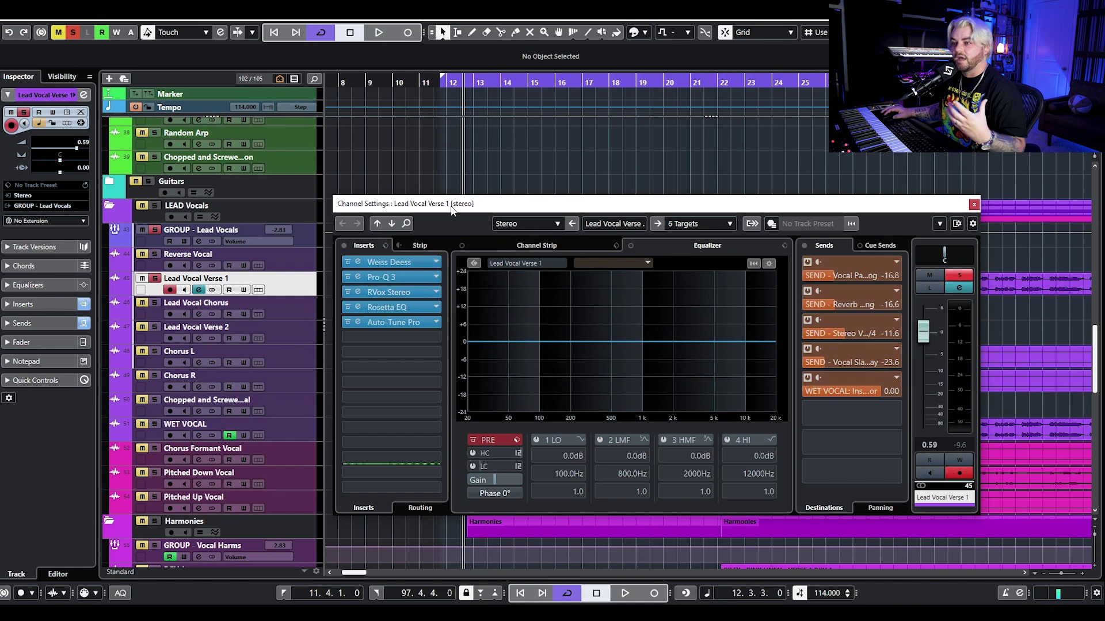
Review the Additive and Subtractive pages of Rosetta EQ and the Auto-Tune Pro settings on Lead Vocal Verse 1, and close the windows.
left_click(400, 308)
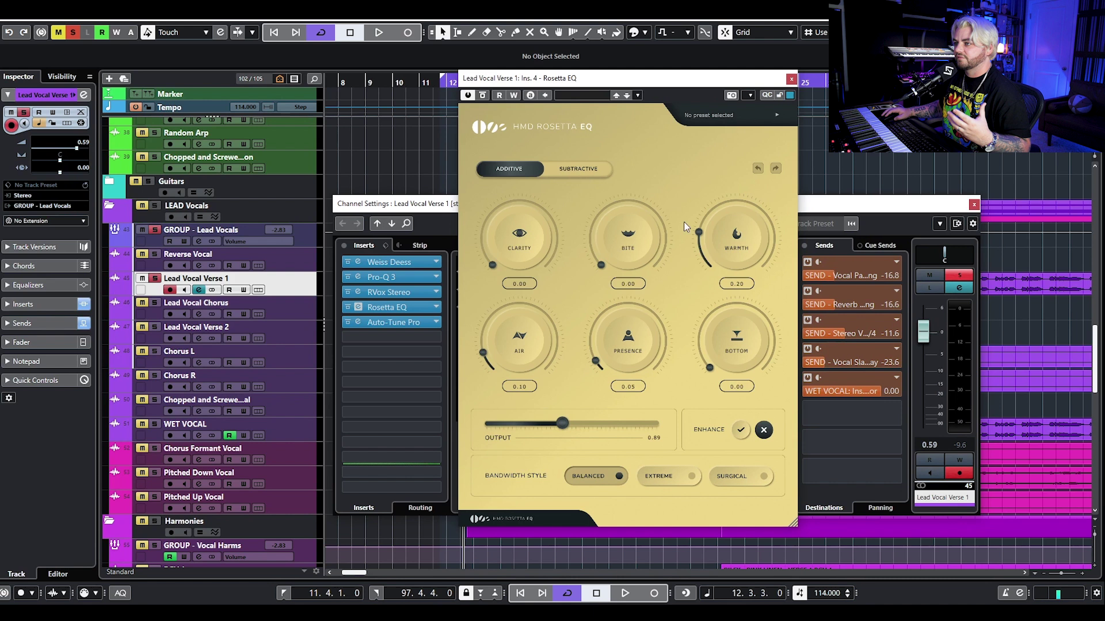
left_click(577, 170)
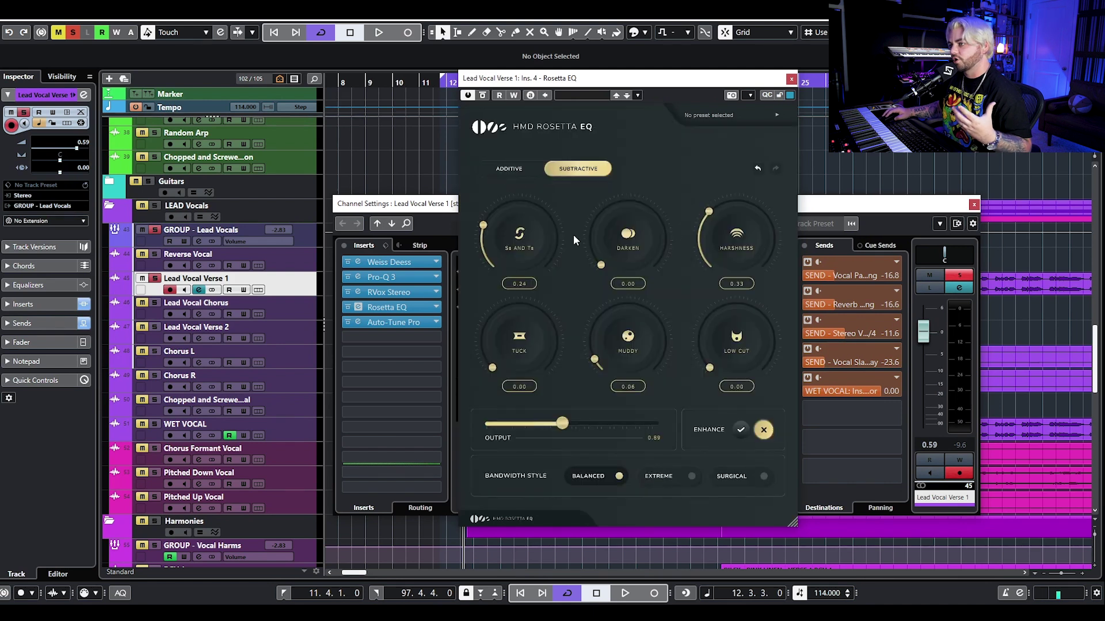
left_click(508, 169)
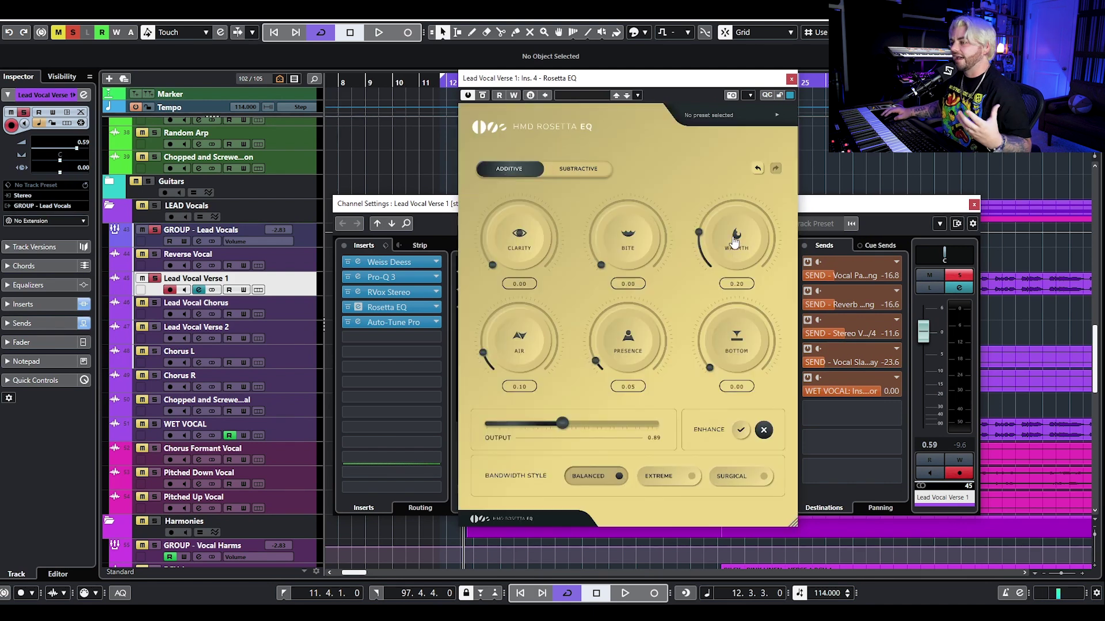
left_click(791, 78)
left_click(412, 324)
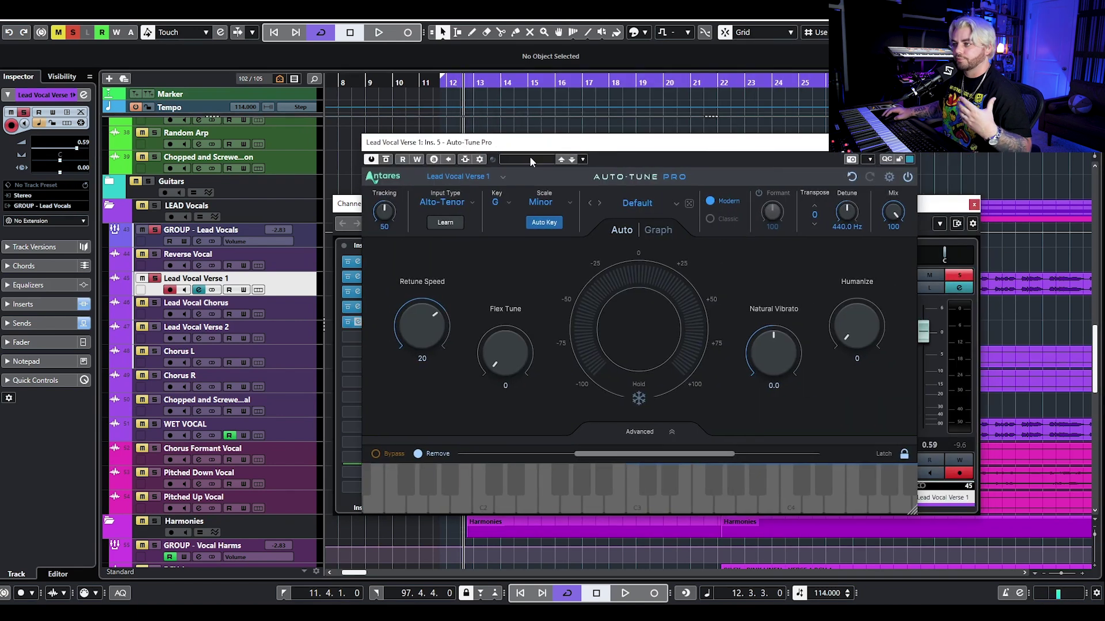
left_click(974, 204)
Play the soloed Lead Vocal Verse 1 from bar 12.3.3, bring in the whole LEAD Vocals folder, and stop.
scroll(519, 261, "up", 1)
key("space")
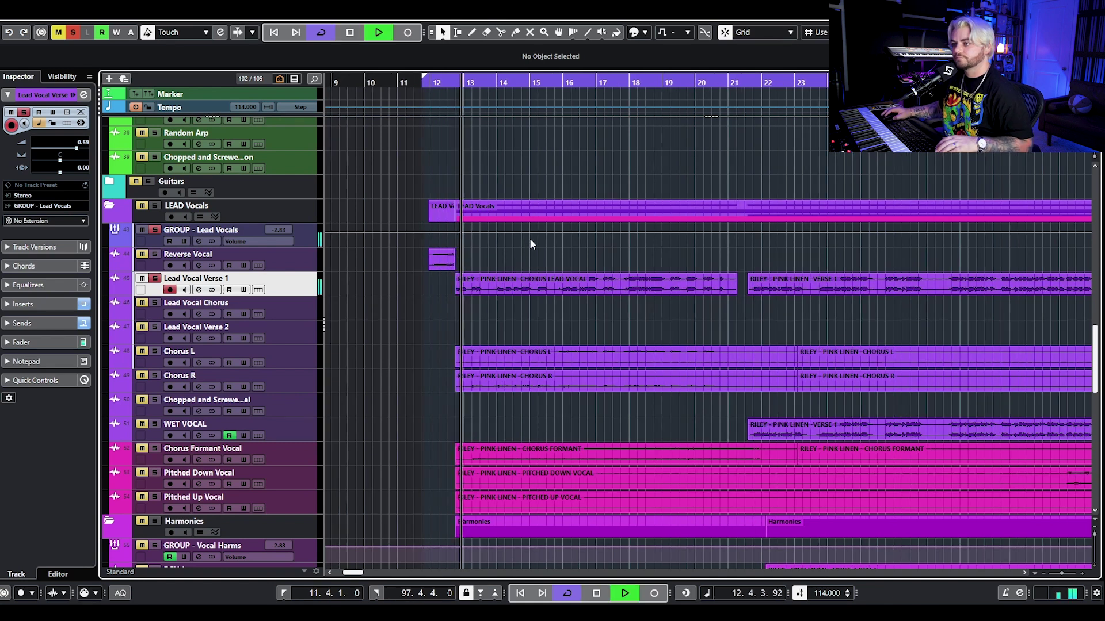
key("g")
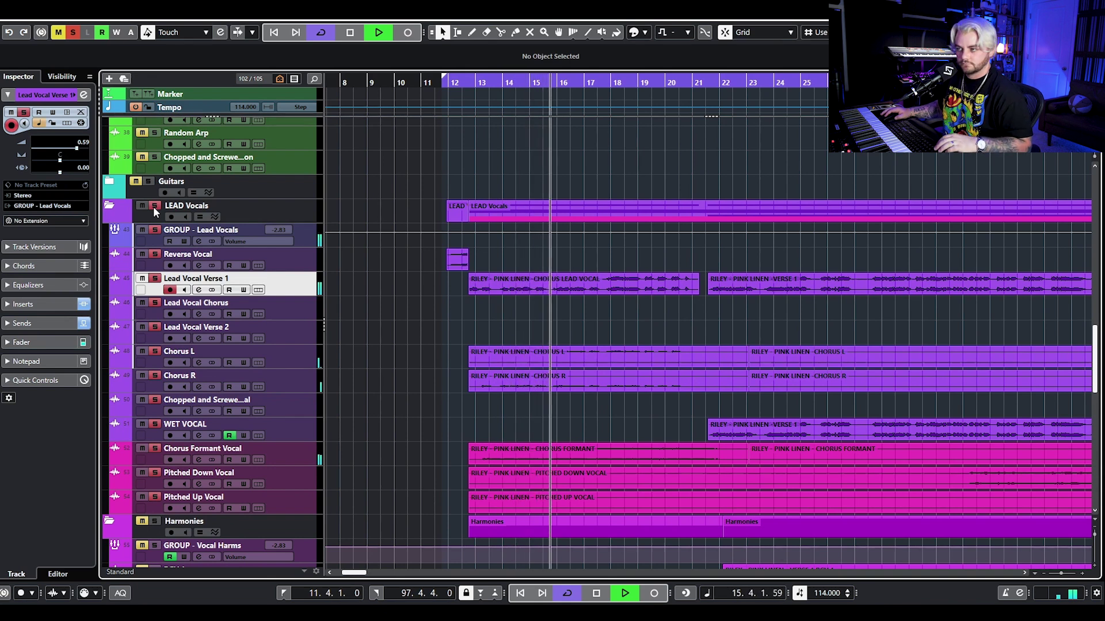
key("space")
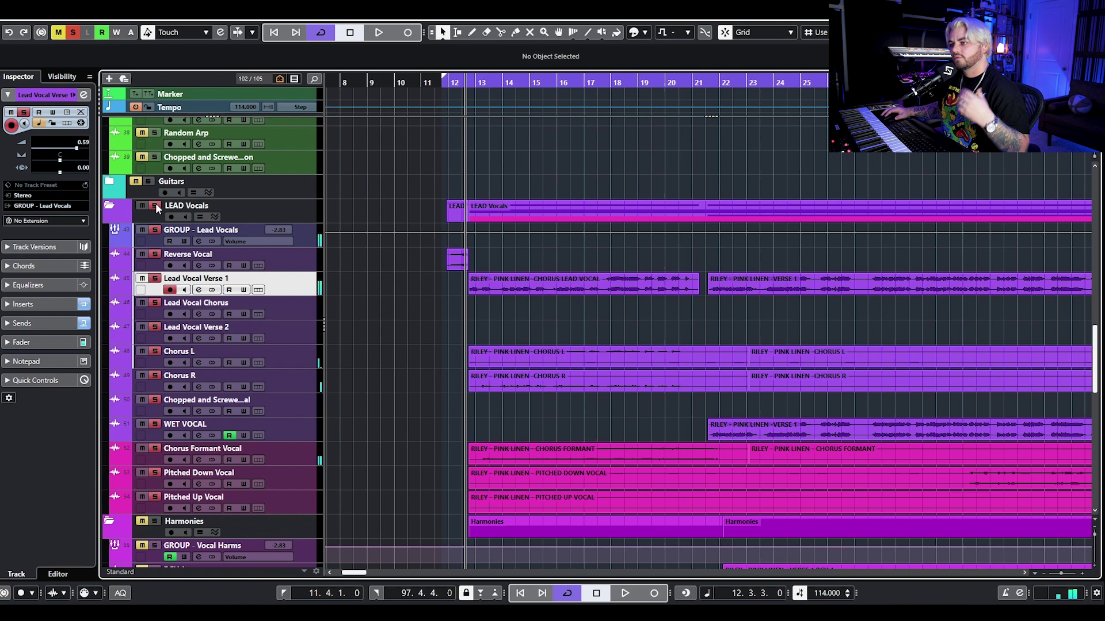
Solo only the Chorus L and Chorus R tracks, play them from bar 12.3.3, and stop.
left_click(156, 206)
left_click(153, 352)
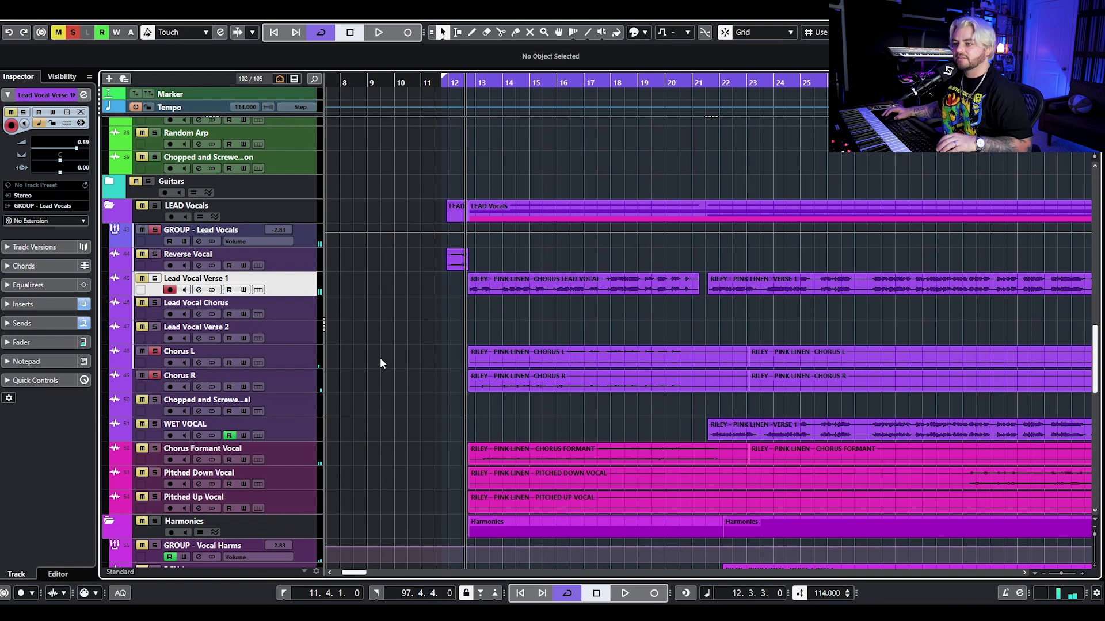
key("g")
key("space")
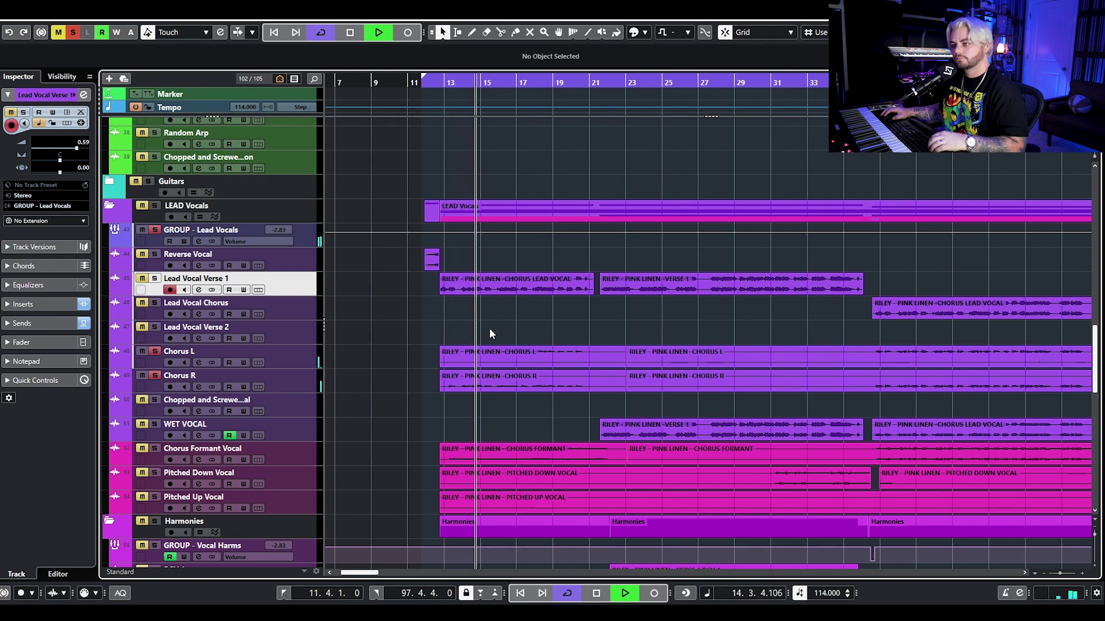
key("space")
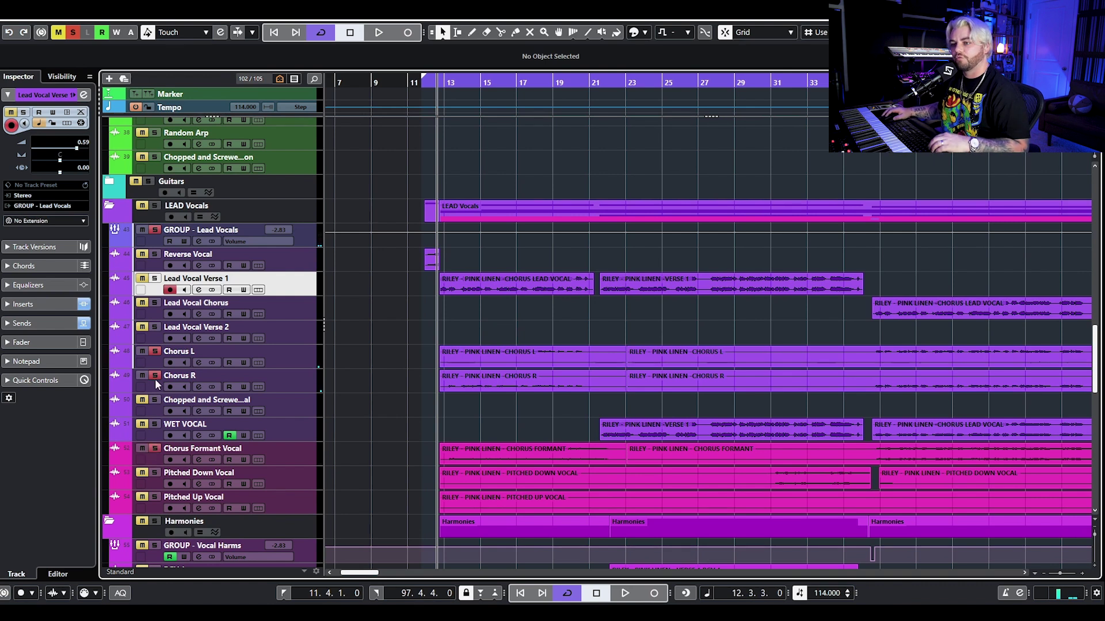
Play the Chorus Formant Vocal track alone from bar 12.3.3, stop, and clear its solo.
key("space")
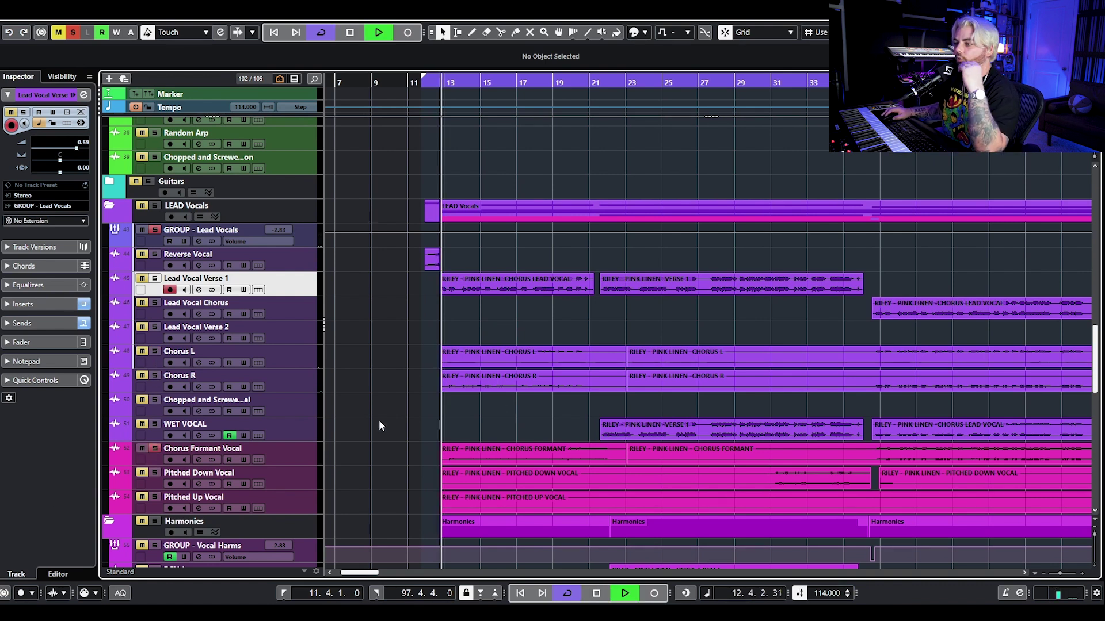
scroll(489, 391, "down", 3)
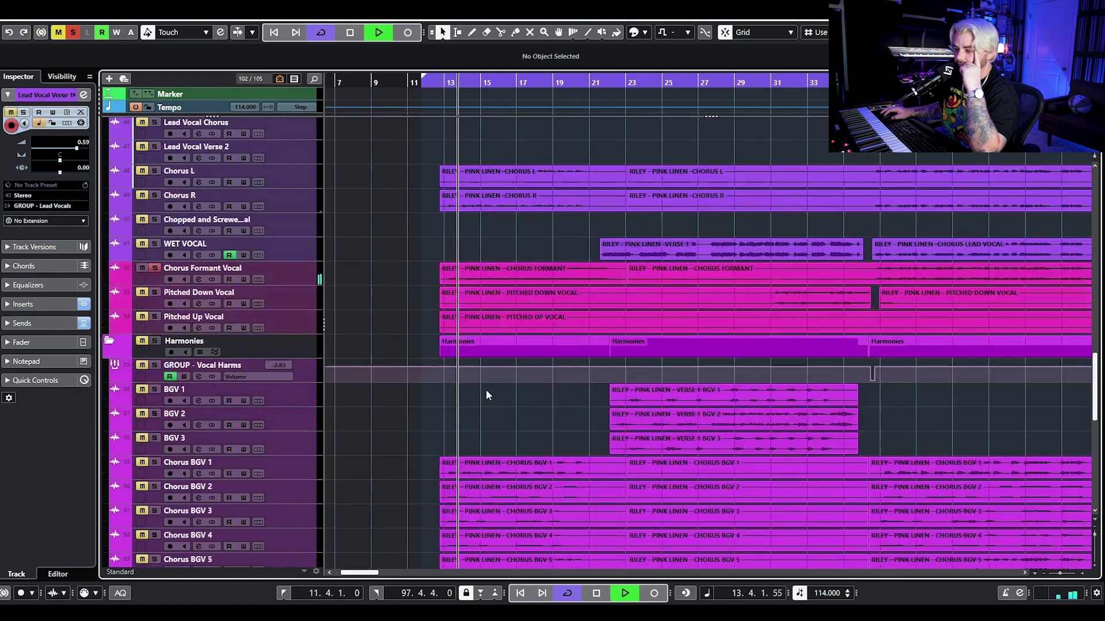
scroll(482, 382, "down", 3)
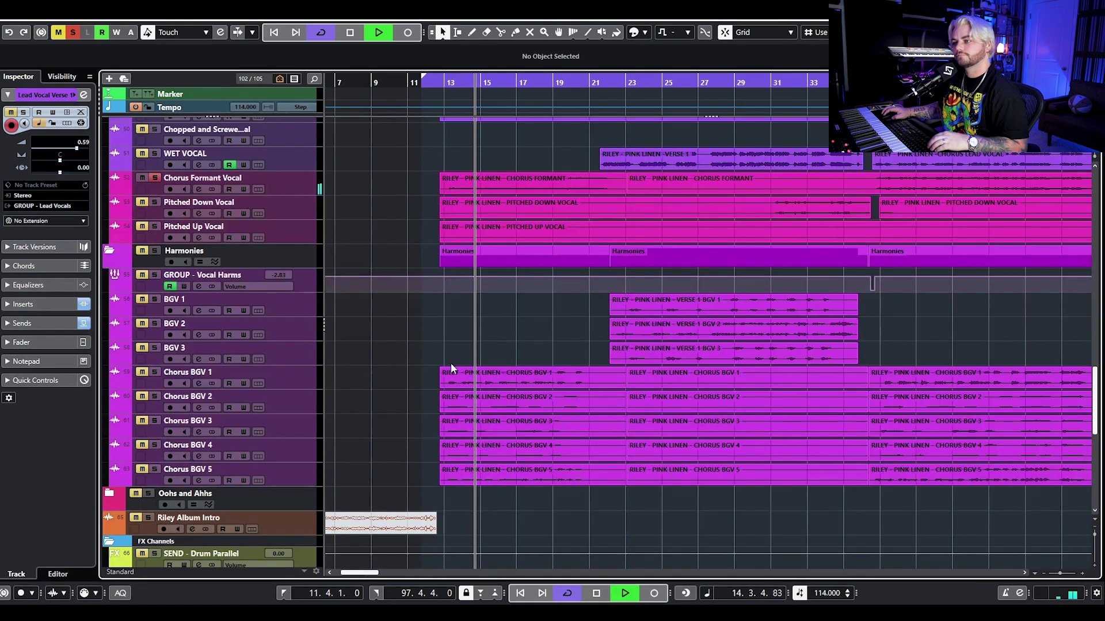
key("space")
left_click(154, 177)
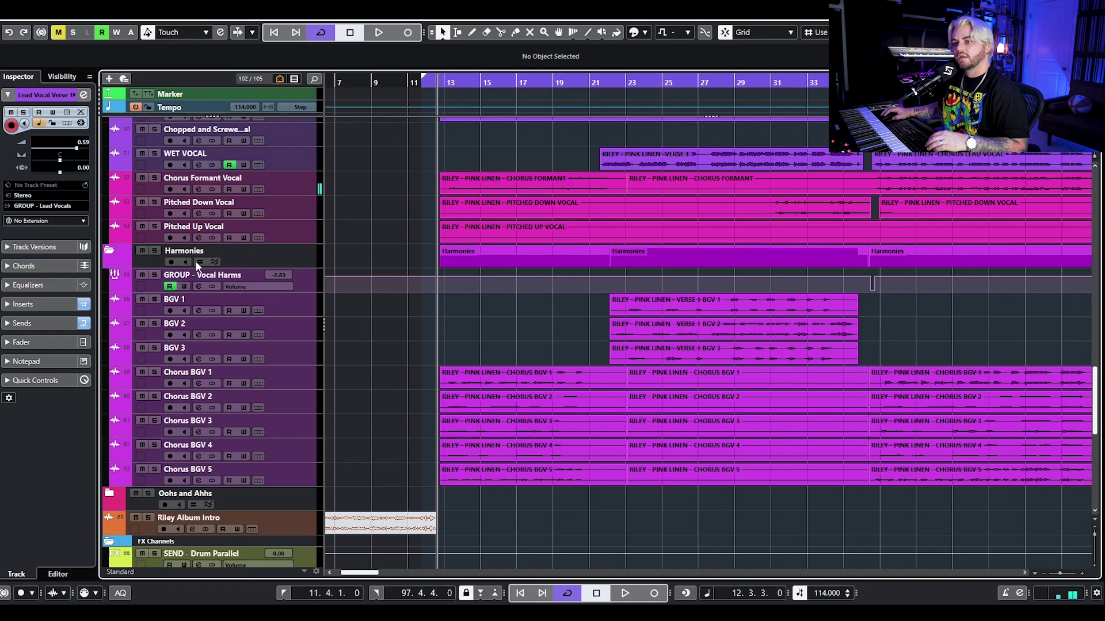
Play the soloed Harmonies folder and display the Pro-Q 3 Band 1 Frequency automation on the GROUP - Vocal Harms track.
key("space")
scroll(486, 326, "down", 3)
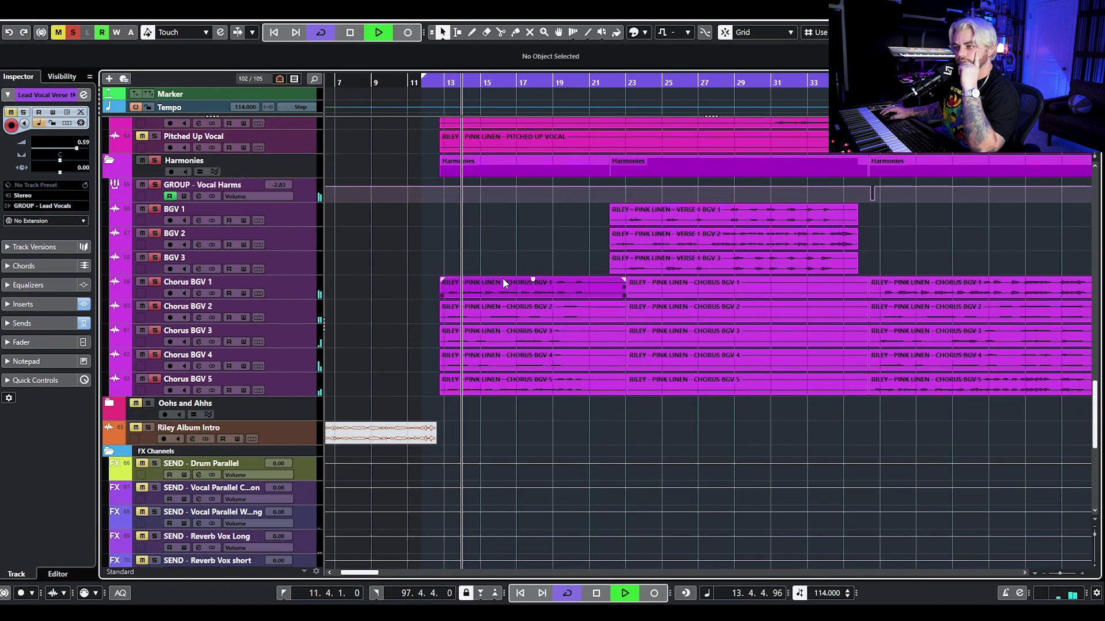
left_click(253, 196)
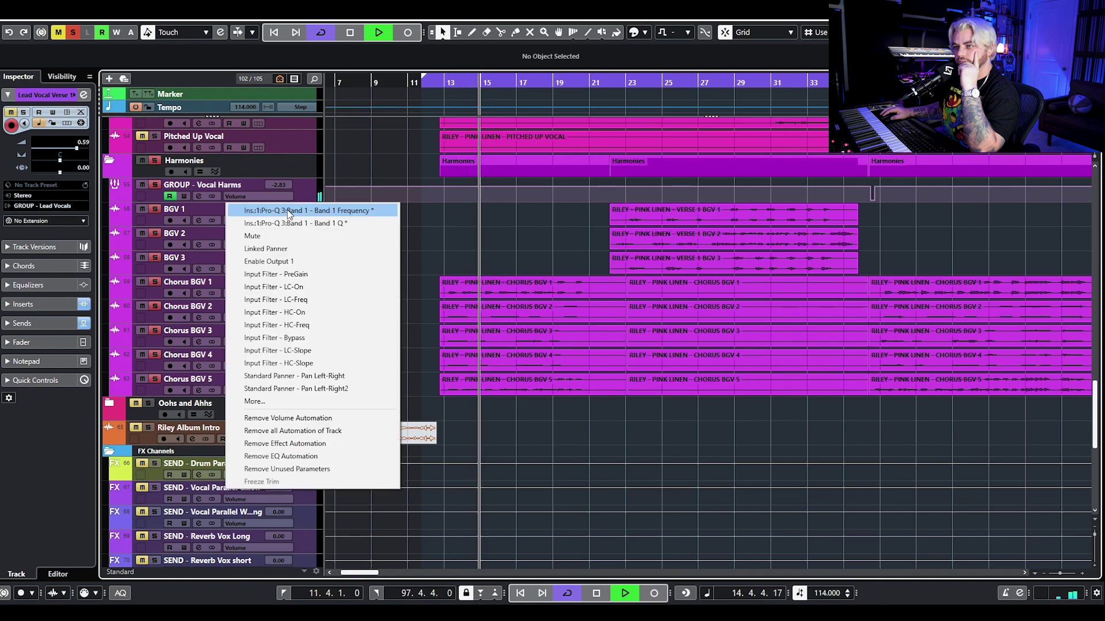
left_click(288, 211)
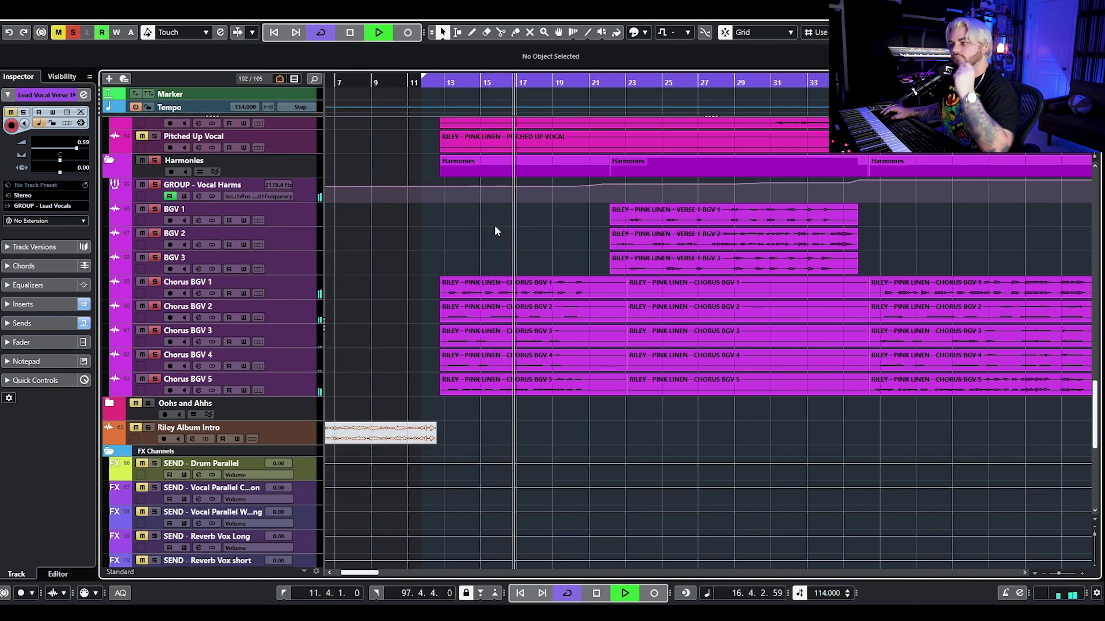
Solo the LEAD Vocals folder alongside Harmonies during playback and view the chorus vocals with the Vocal Harms frequency automation.
scroll(230, 190, "up", 6)
left_click(155, 205)
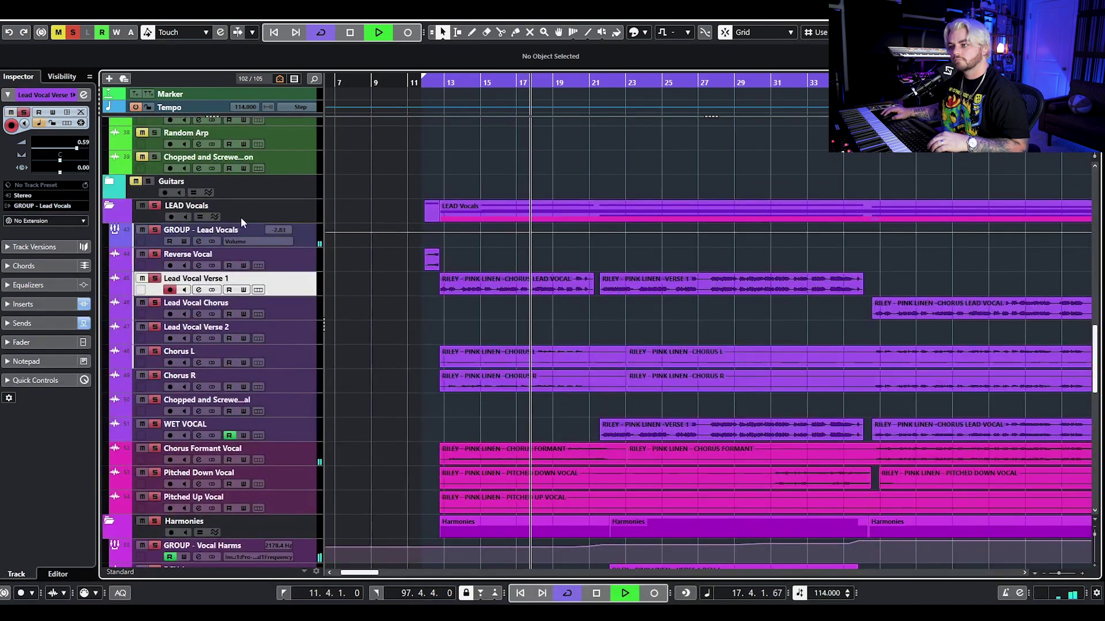
scroll(605, 270, "down", 3)
key("g")
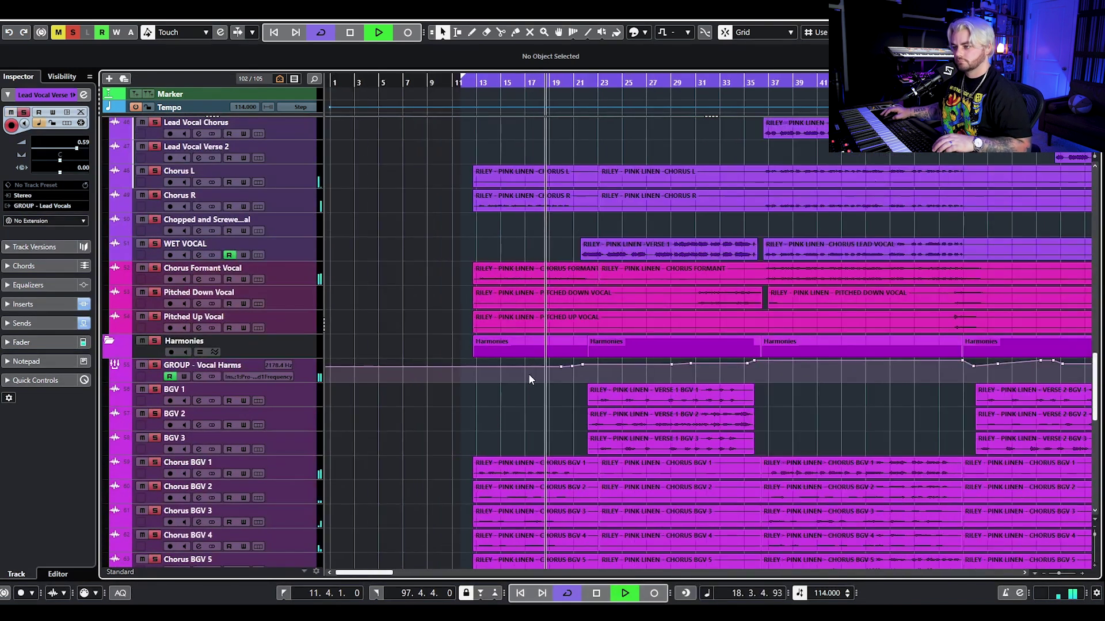
Stop playback, clear all solos, and play the full mix from bar 21.2.1 while viewing the verse vocal tracks.
scroll(556, 417, "up", 3)
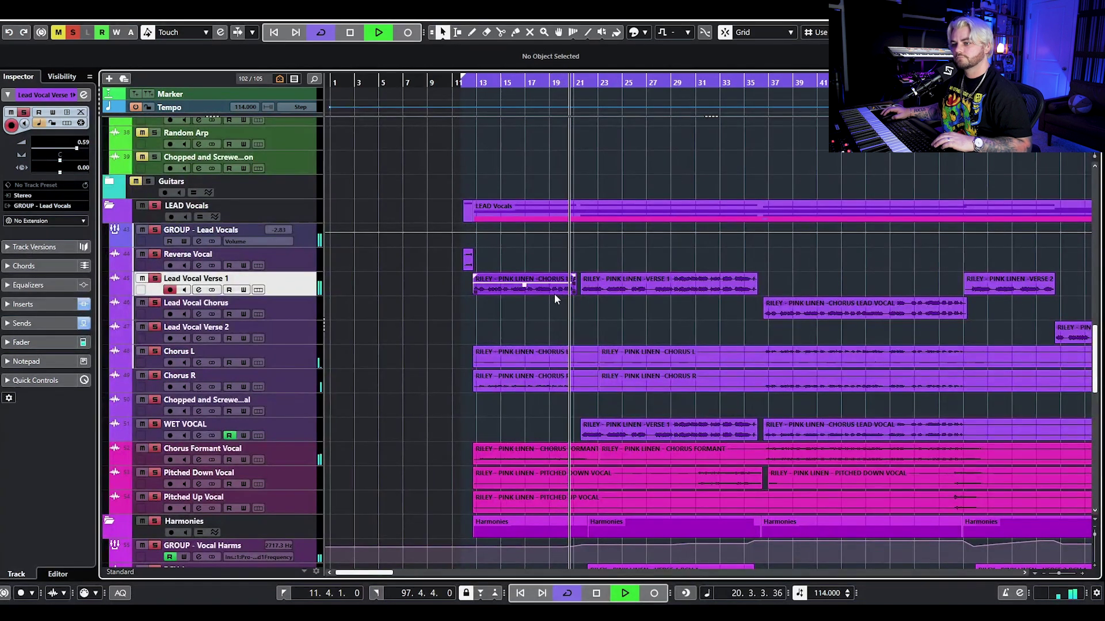
key("space")
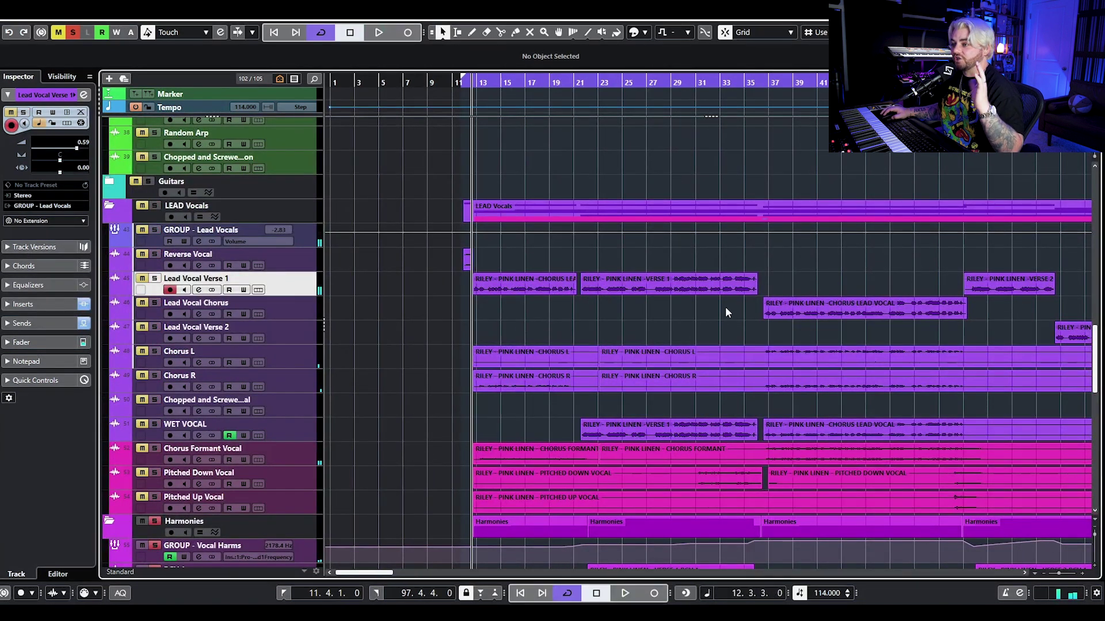
left_click(576, 83)
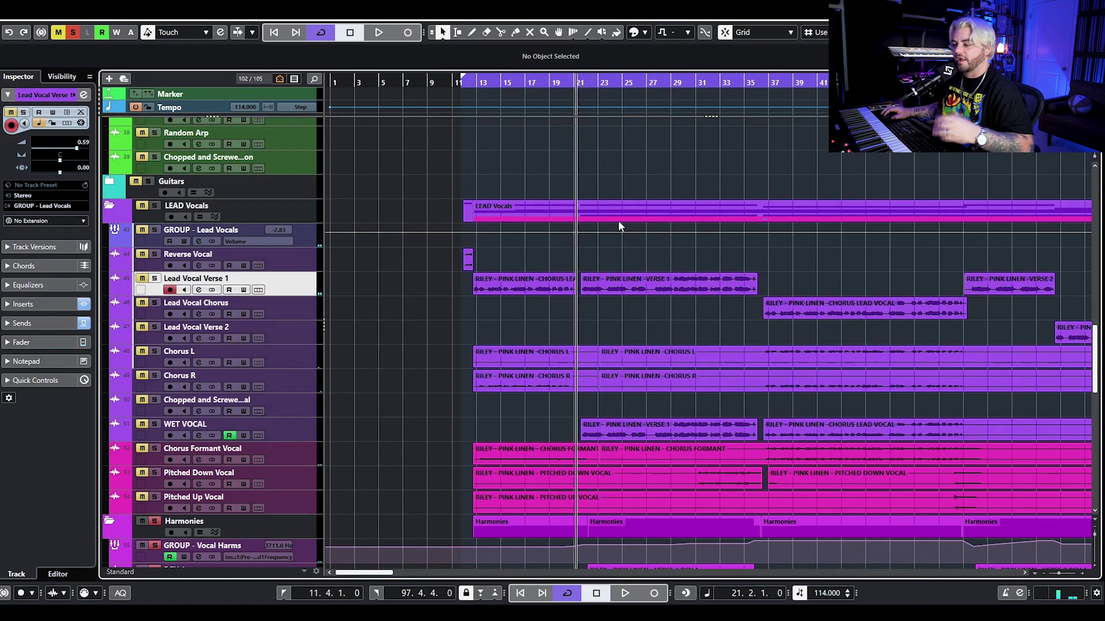
scroll(622, 351, "up", 1)
left_click(74, 32)
scroll(626, 239, "down", 3)
key("space")
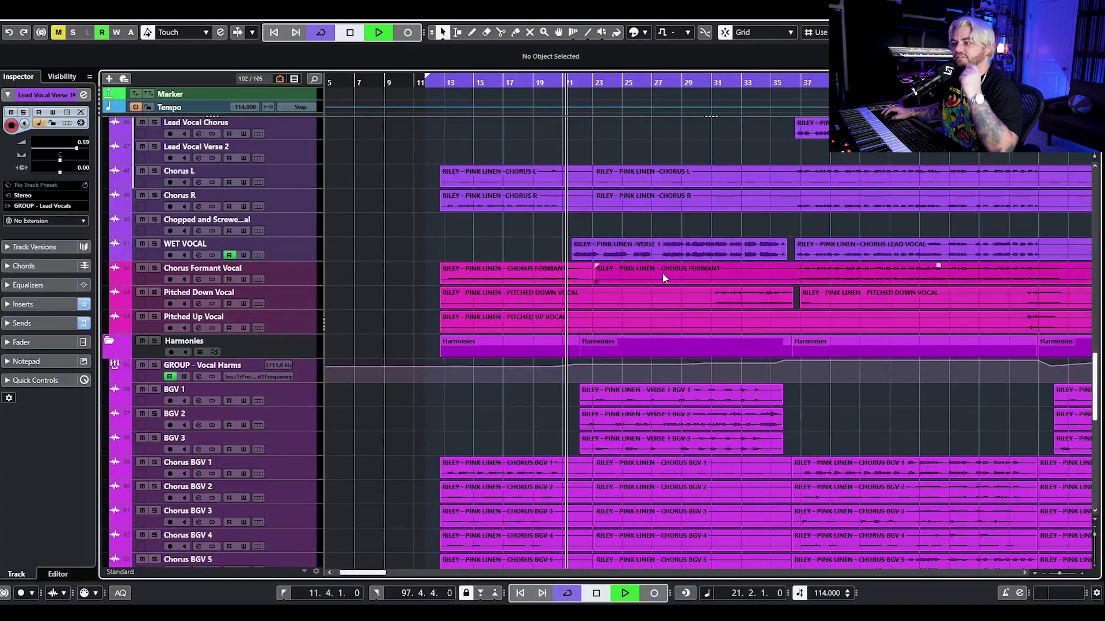
scroll(647, 216, "up", 3)
scroll(650, 228, "down", 3)
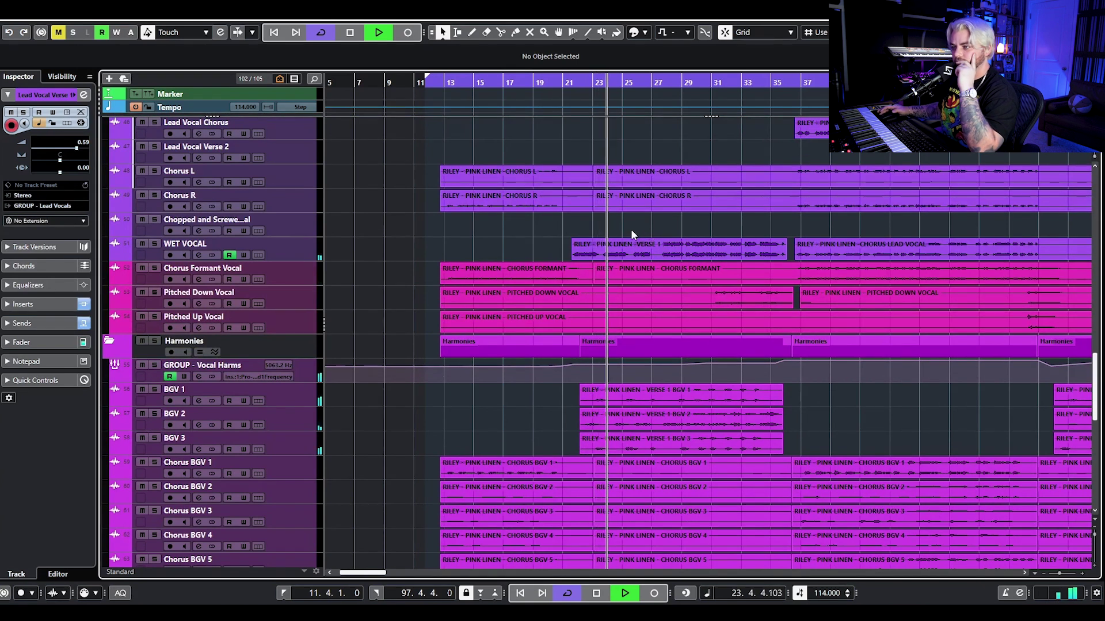
Audition the Harmonies folder alone briefly during playback, return to the full vocal mix, and stop.
left_click(154, 341)
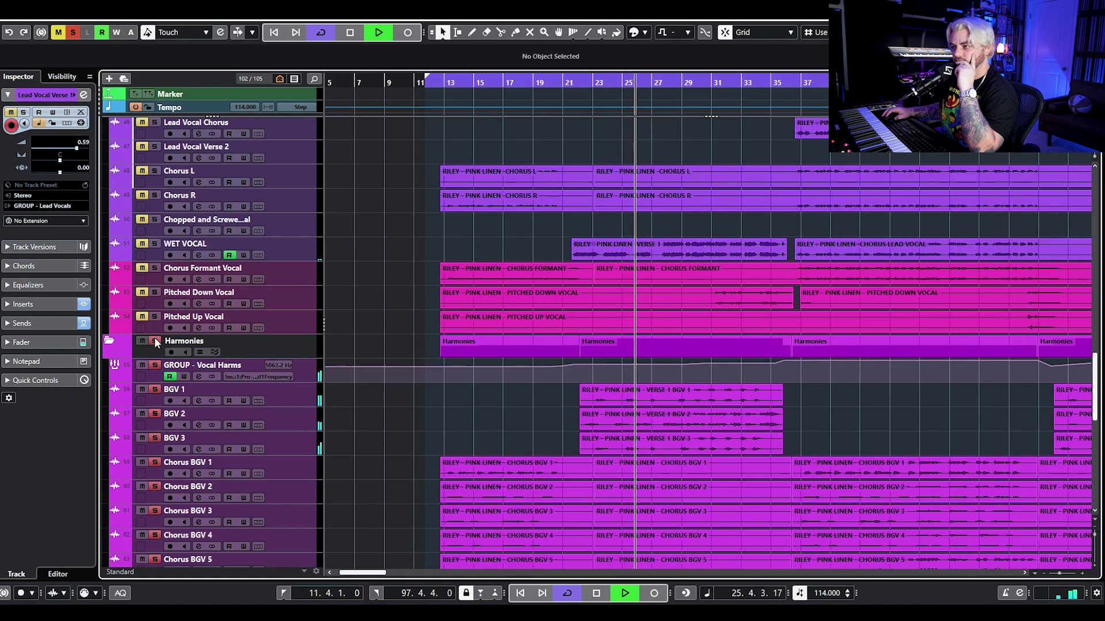
left_click(155, 342)
scroll(646, 223, "up", 3)
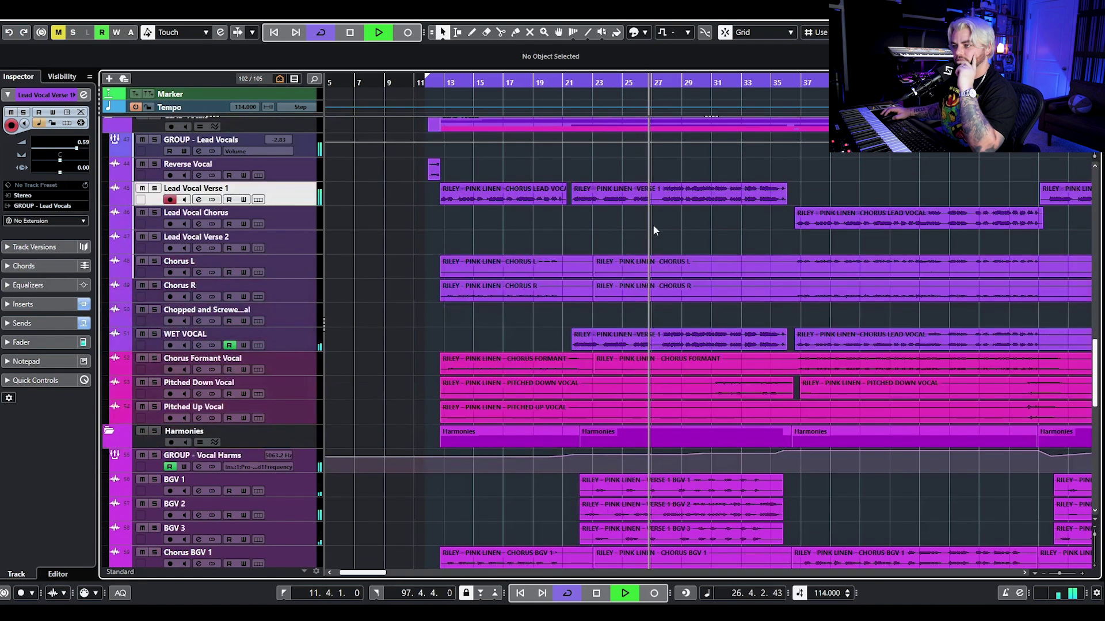
scroll(675, 225, "right", 2)
scroll(561, 226, "up", 1)
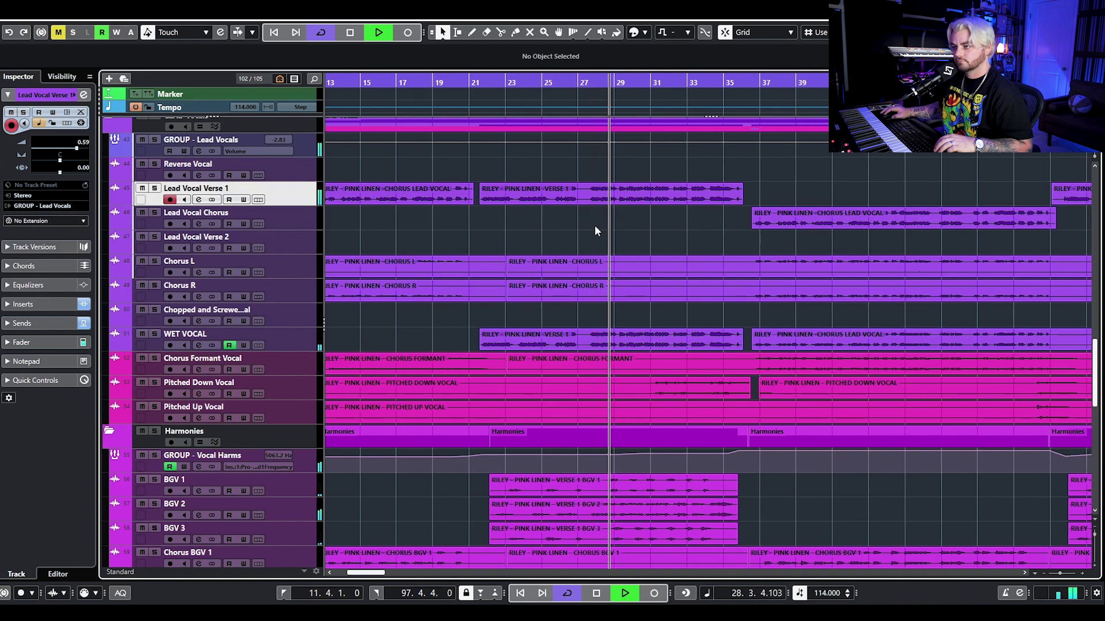
key("space")
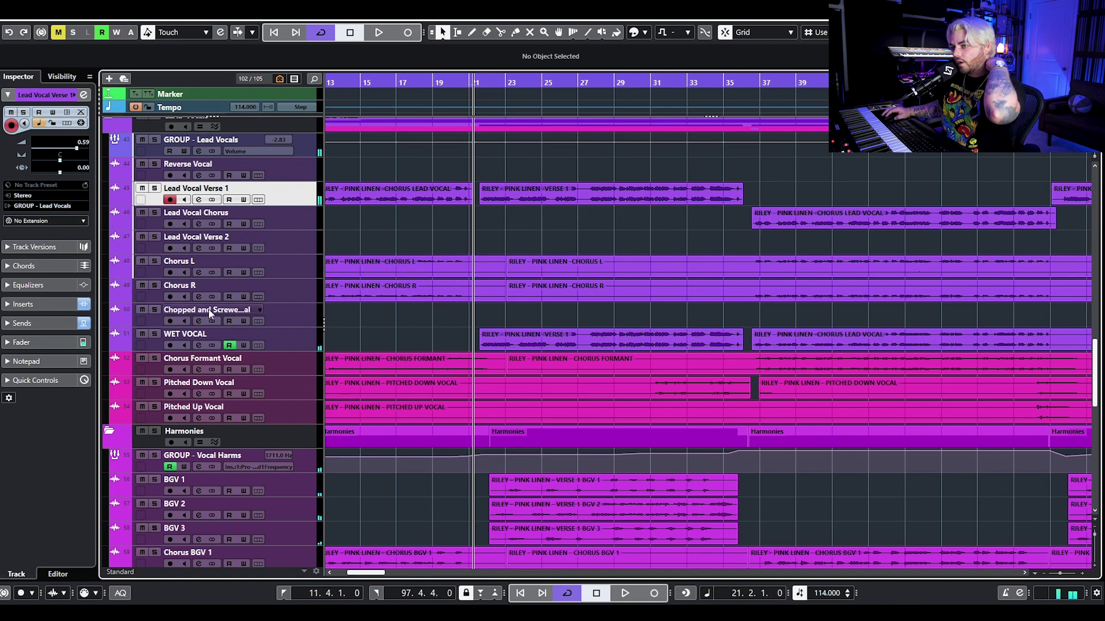
Solo the WET VOCAL track and examine the Crystalline reverb among its channel inserts.
left_click(154, 335)
left_click(198, 345)
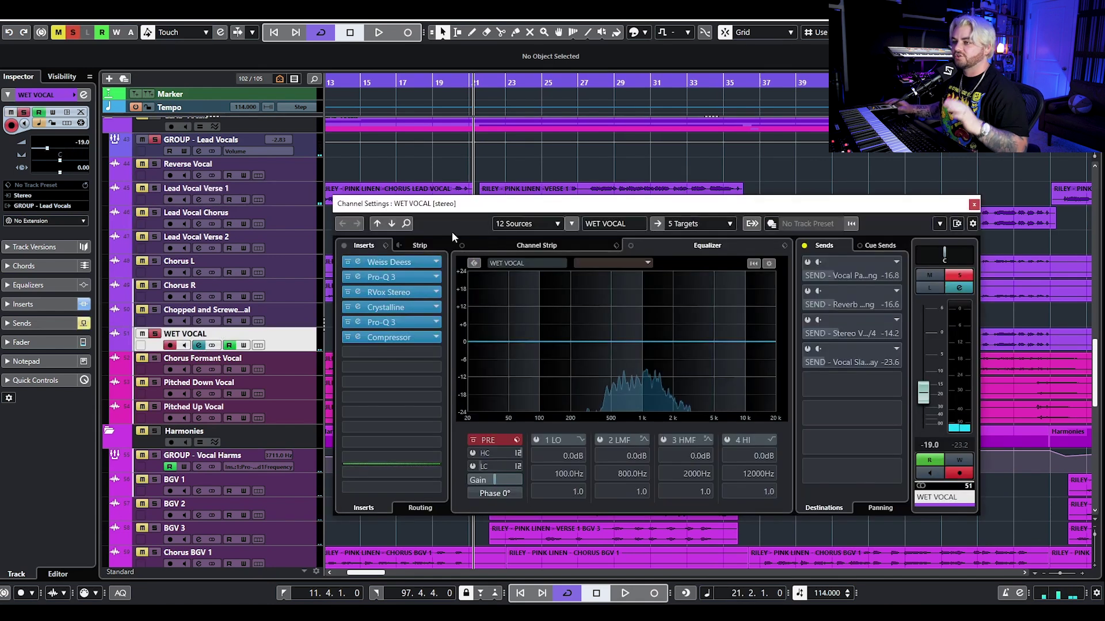
left_click(394, 311)
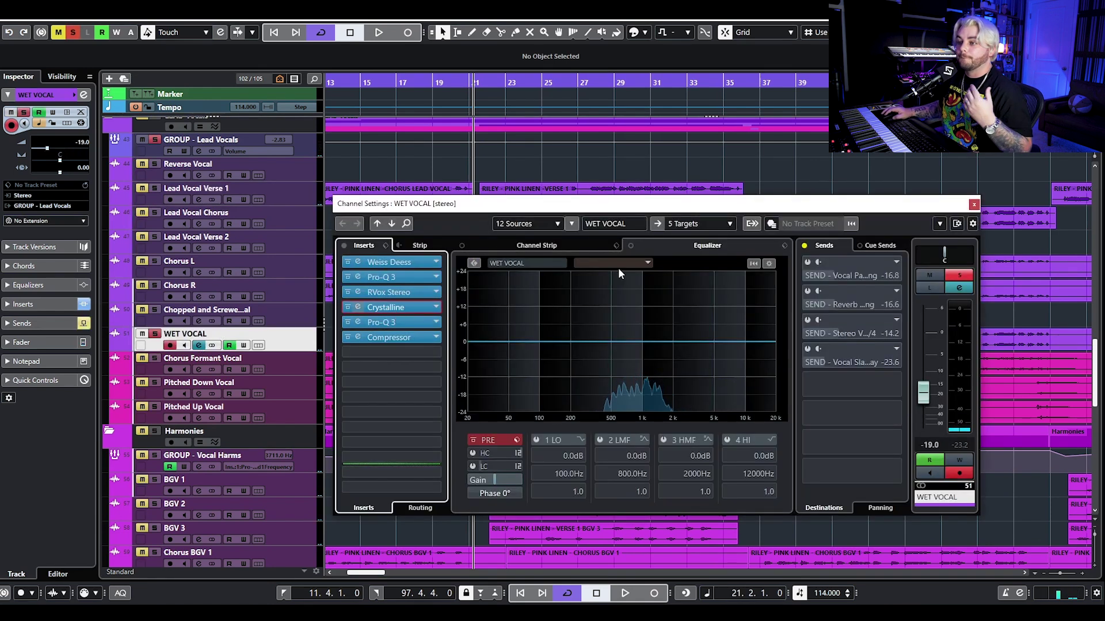
left_click_drag(1006, 178, 529, 175)
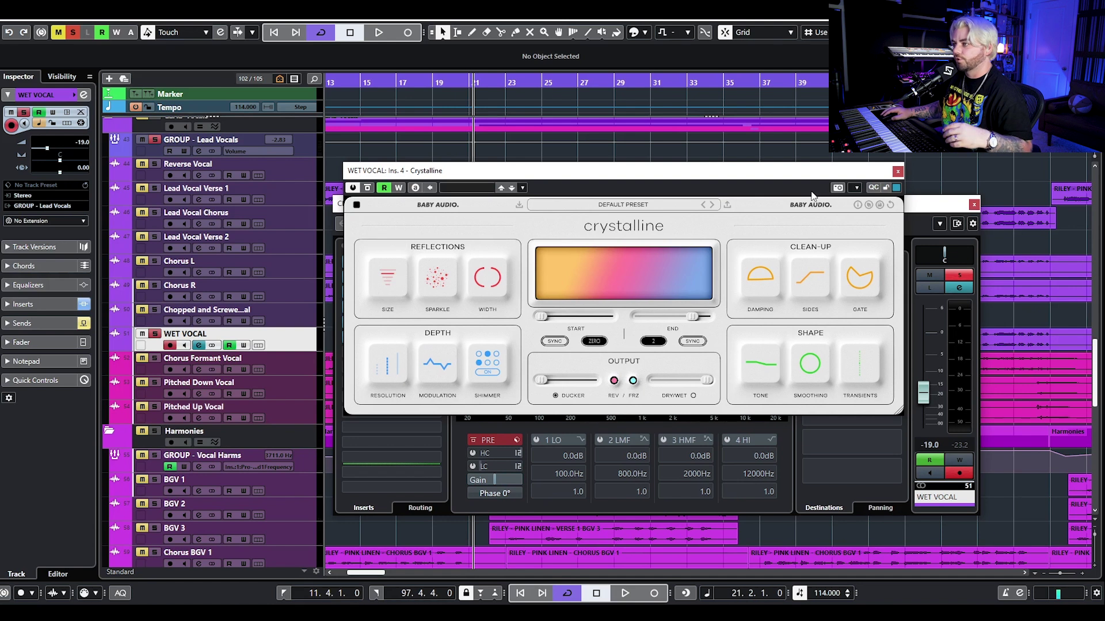
left_click(898, 171)
Examine the side-chained Compressor insert on WET VOCAL, and play the soloed track from bar 21.2.1.
left_click(389, 337)
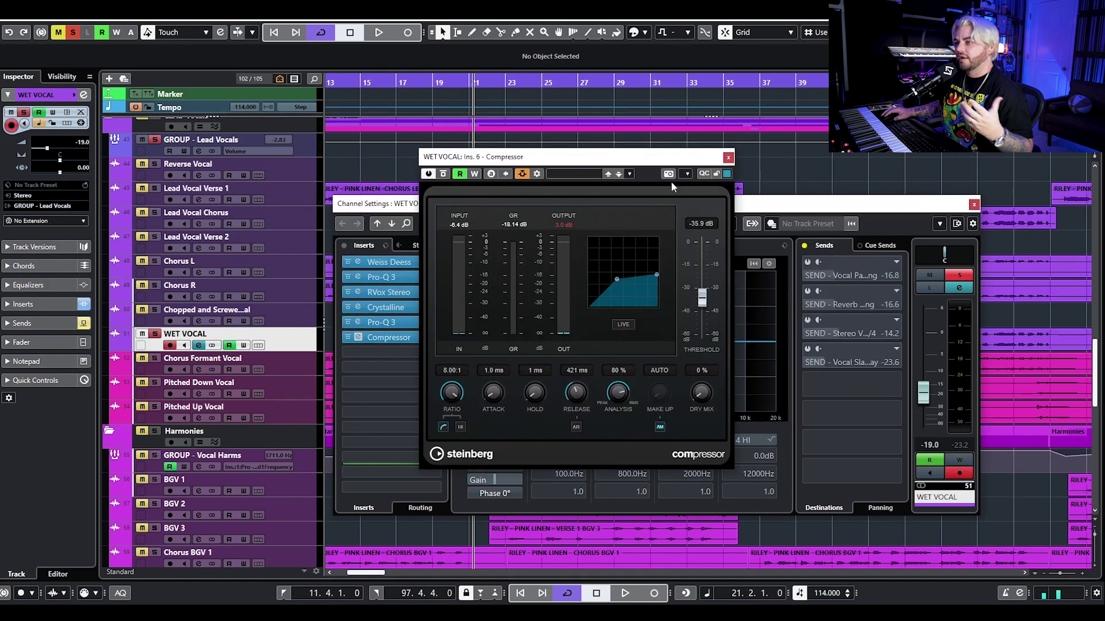
left_click(522, 174)
left_click(690, 162)
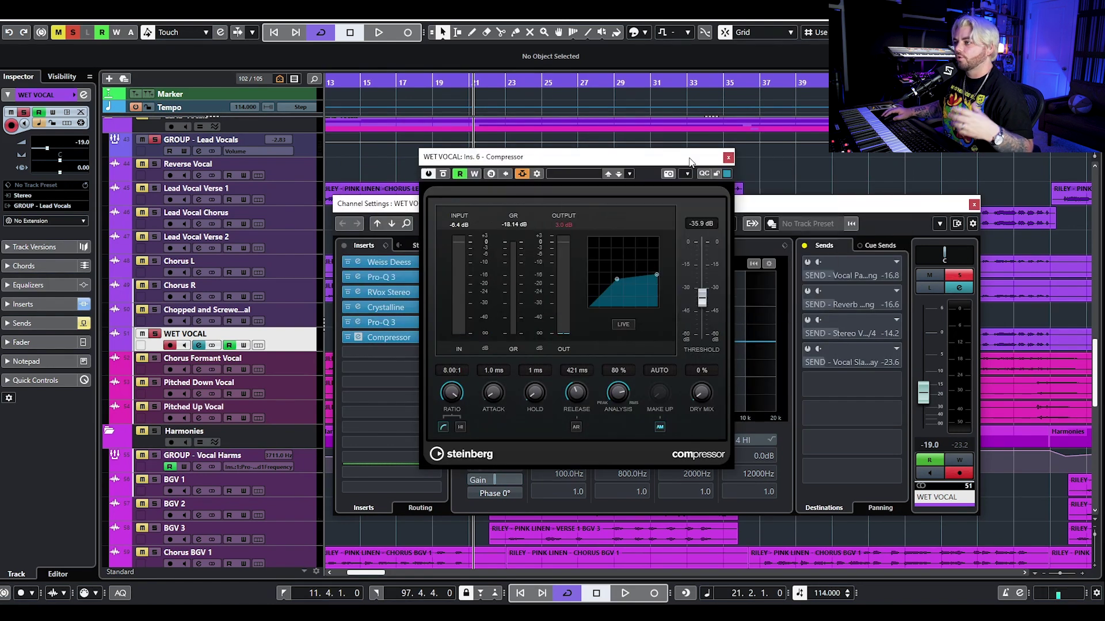
left_click(727, 158)
left_click(973, 205)
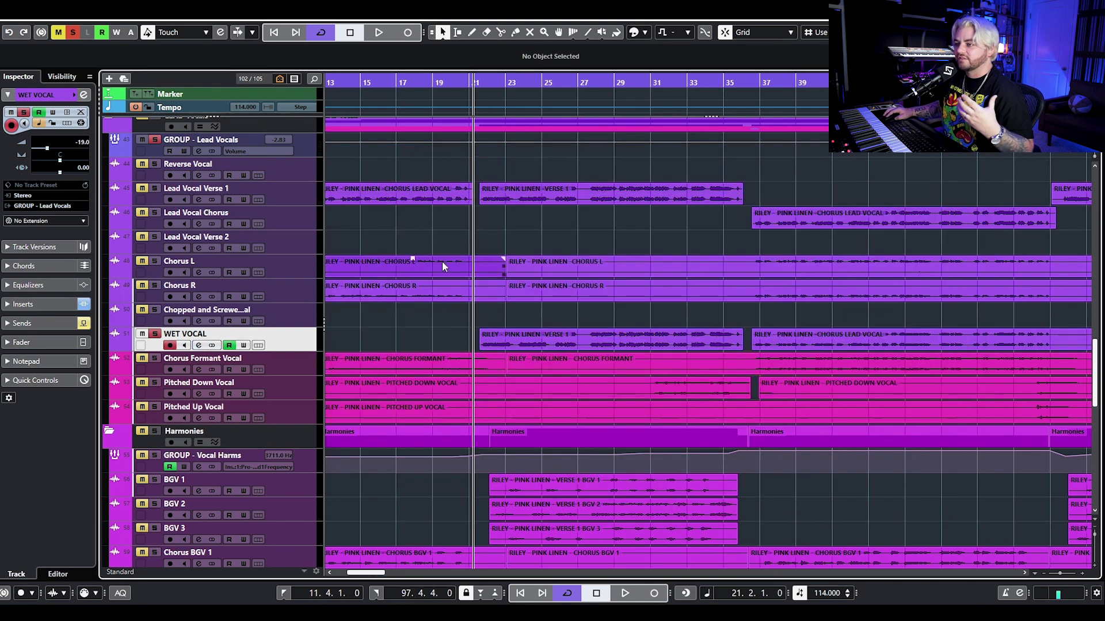
key("space")
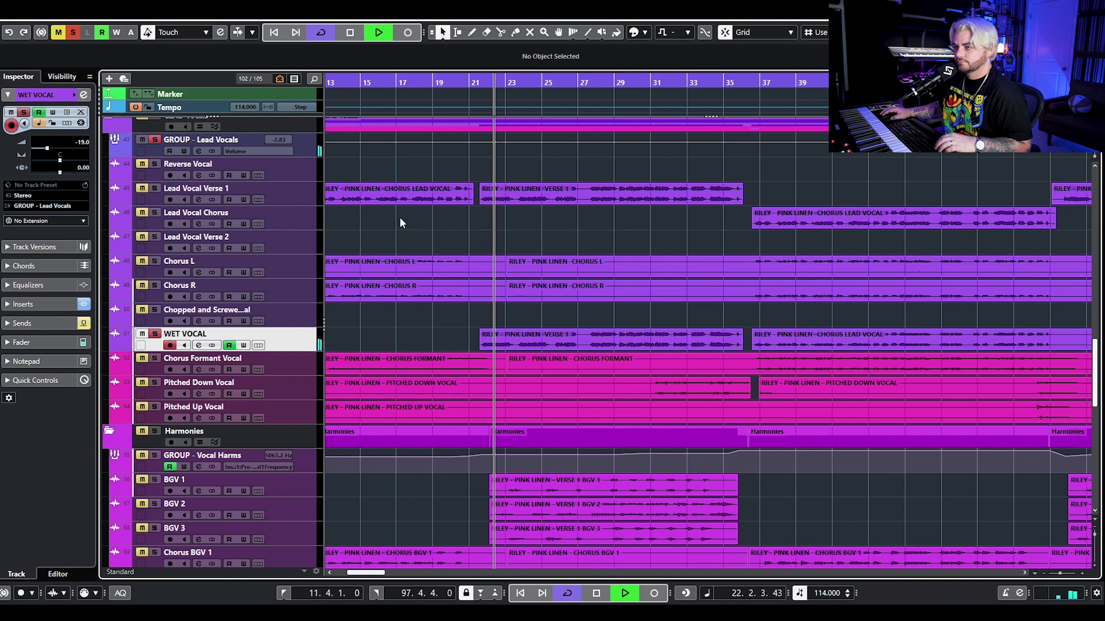
key("space")
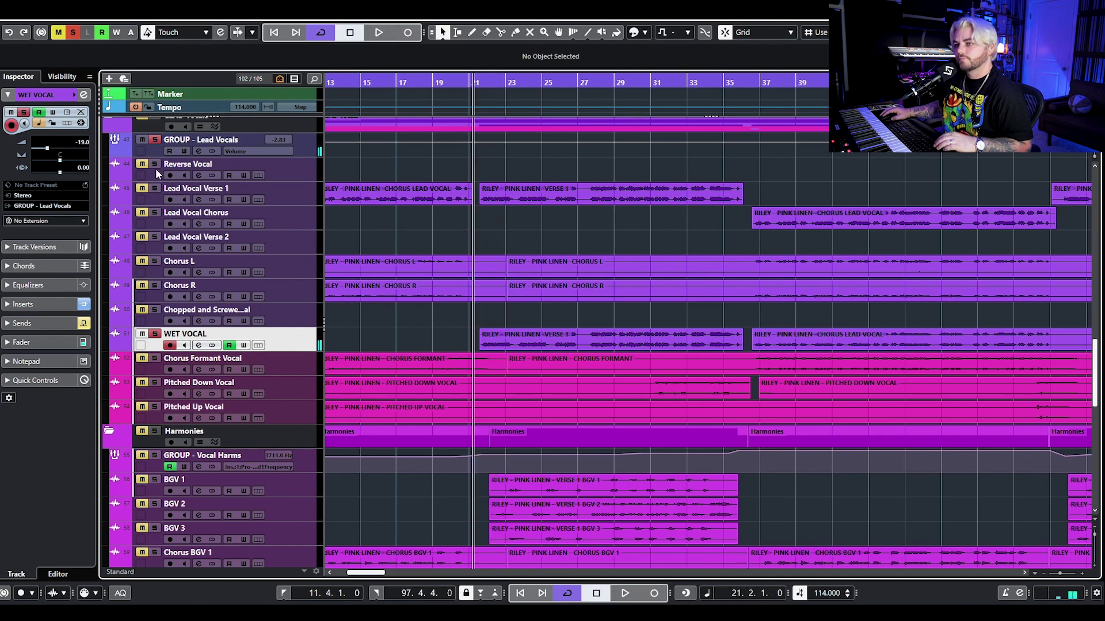
Add Lead Vocal Verse 1 to the solo, view its sends to the WET VOCAL compressor, and play both tracks from bar 21.2.1.
left_click(192, 193)
key("e")
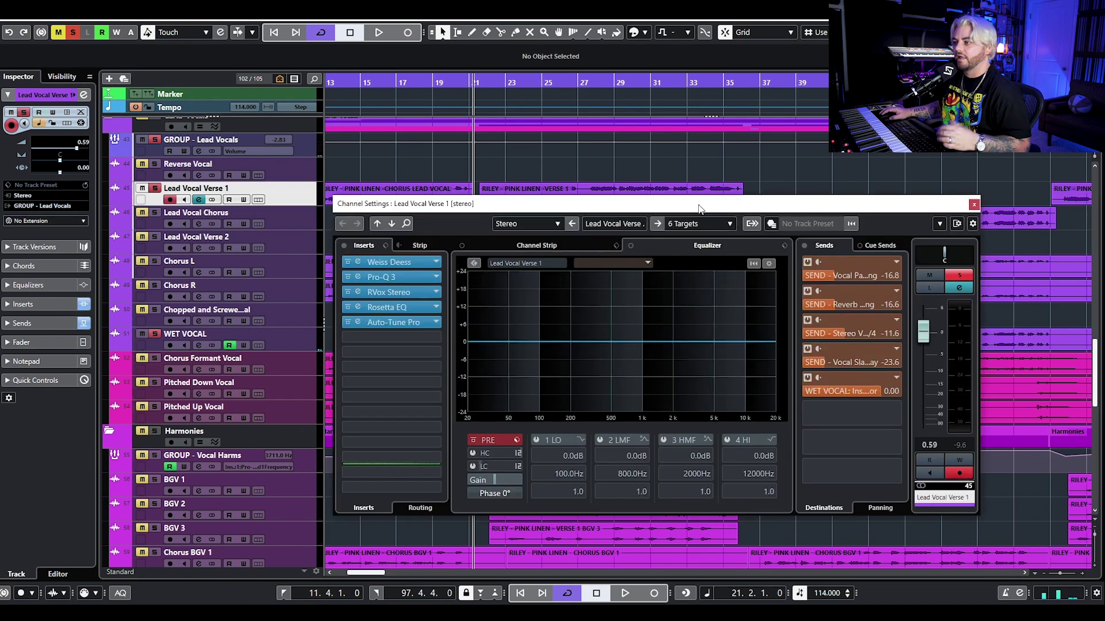
key("space")
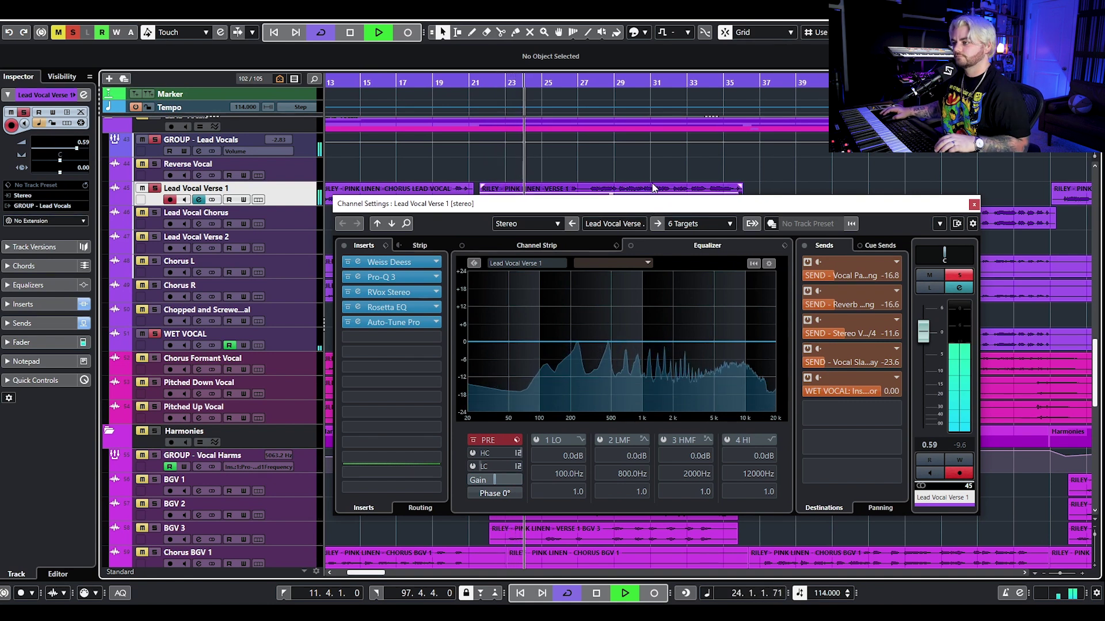
left_click(973, 204)
scroll(688, 308, "right", 3)
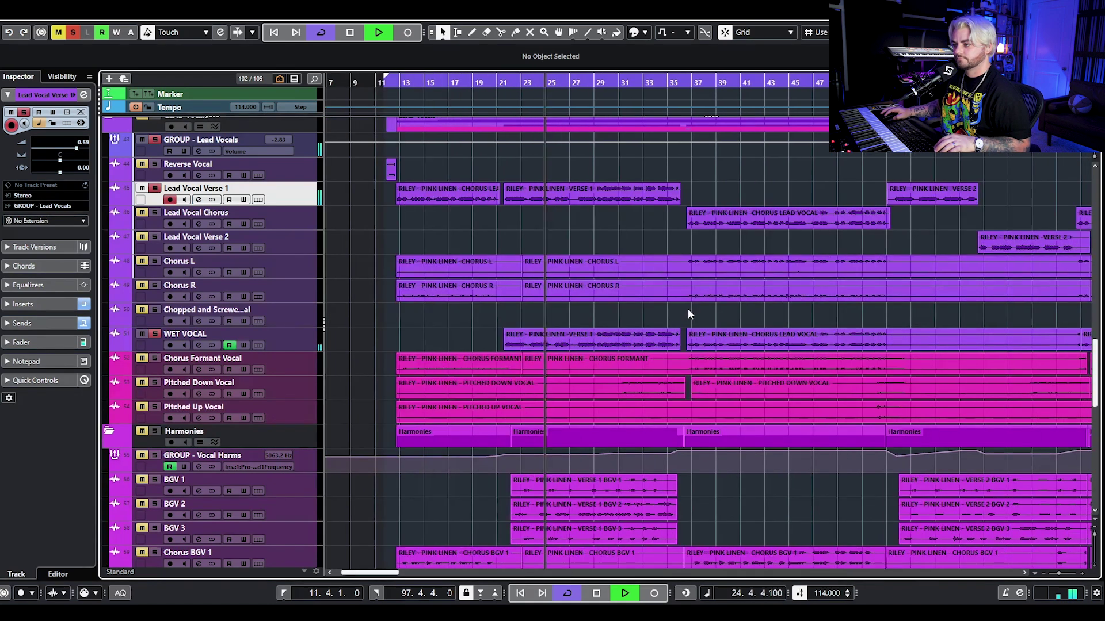
key("space")
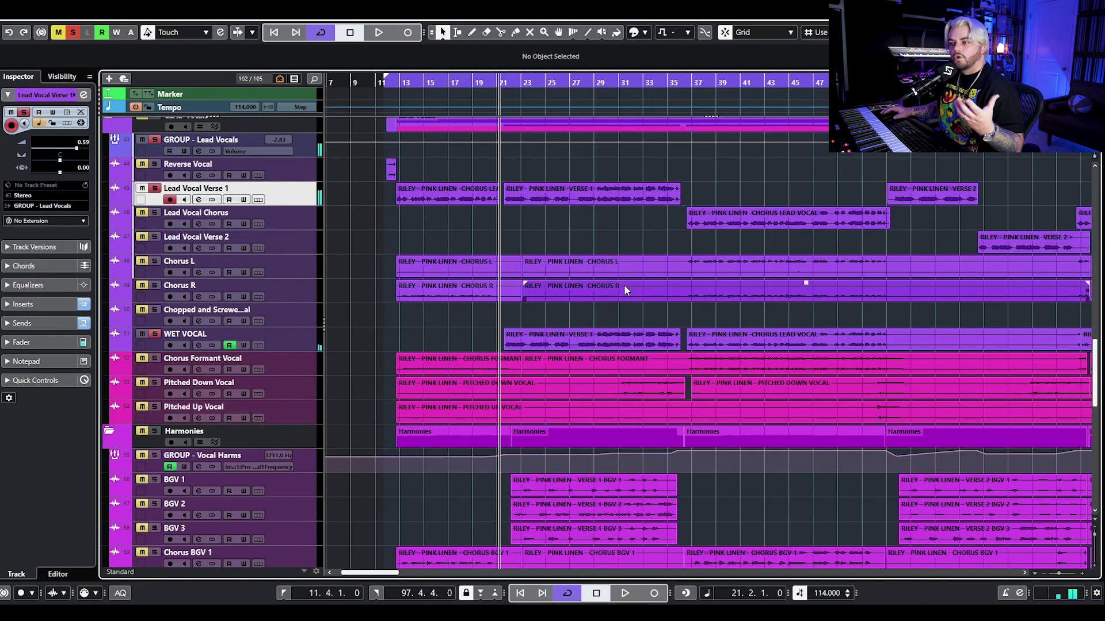
Clear all solos, look over the background vocal layers, and select the long Chorus L and Chorus R events starting at bar 23.
left_click(73, 33)
scroll(662, 258, "right", 2)
scroll(666, 255, "down", 3)
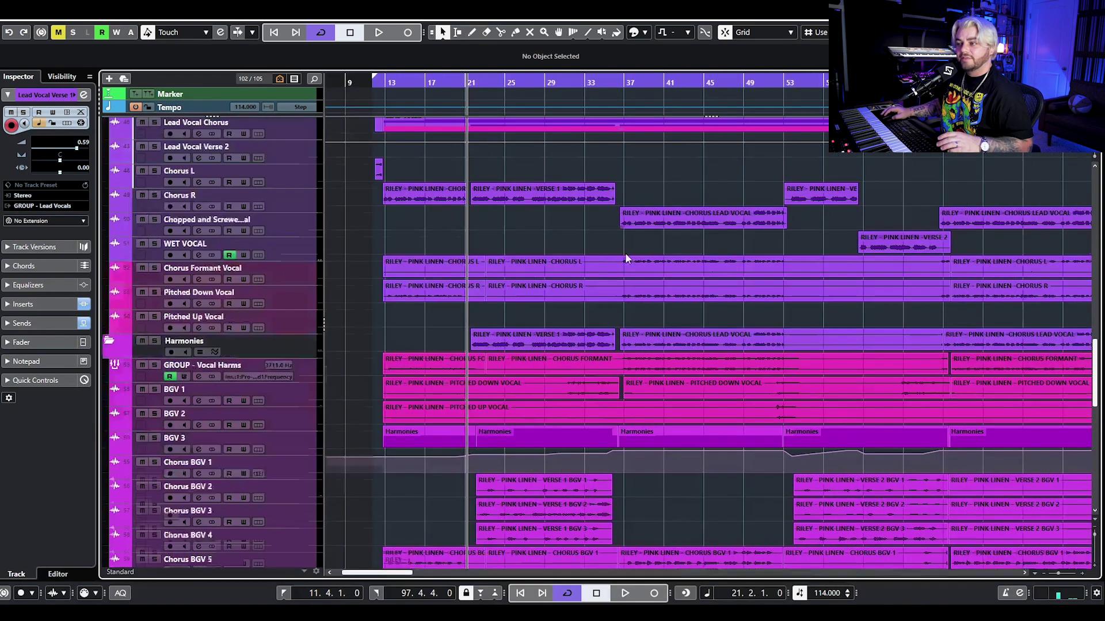
scroll(656, 235, "down", 2)
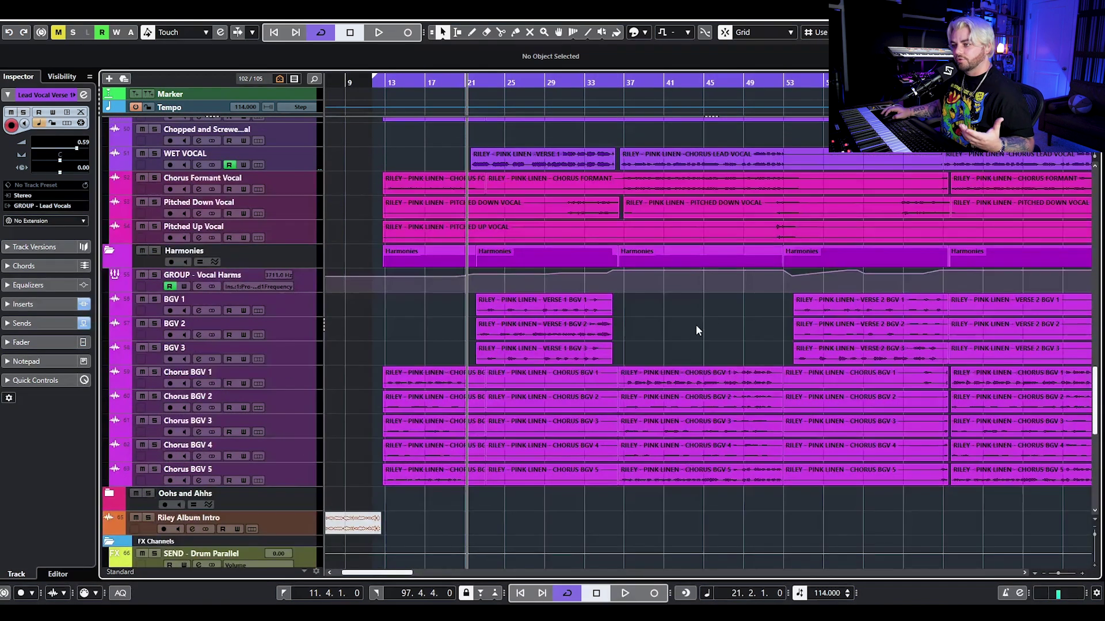
left_click_drag(695, 325, 688, 473)
scroll(676, 314, "up", 4)
scroll(676, 313, "up", 4)
left_click(667, 306)
left_click_drag(688, 327, 703, 391)
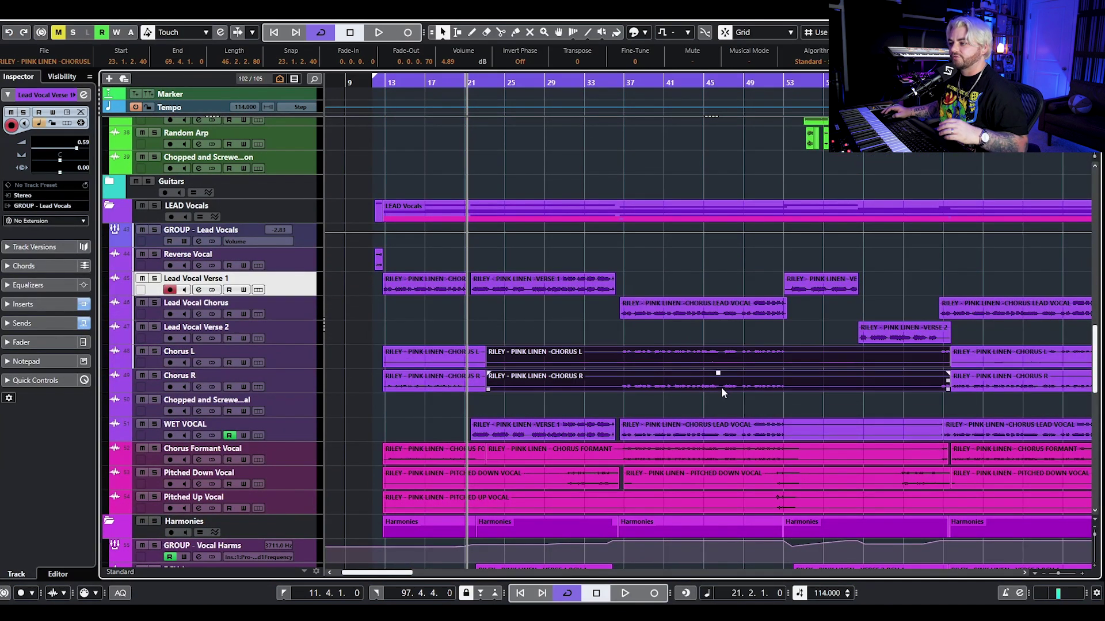
Solo the Harmonies folder, play the chorus background vocals from bar 36.4.1, and stop.
scroll(723, 392, "down", 4)
left_click(645, 335)
scroll(673, 345, "down", 3)
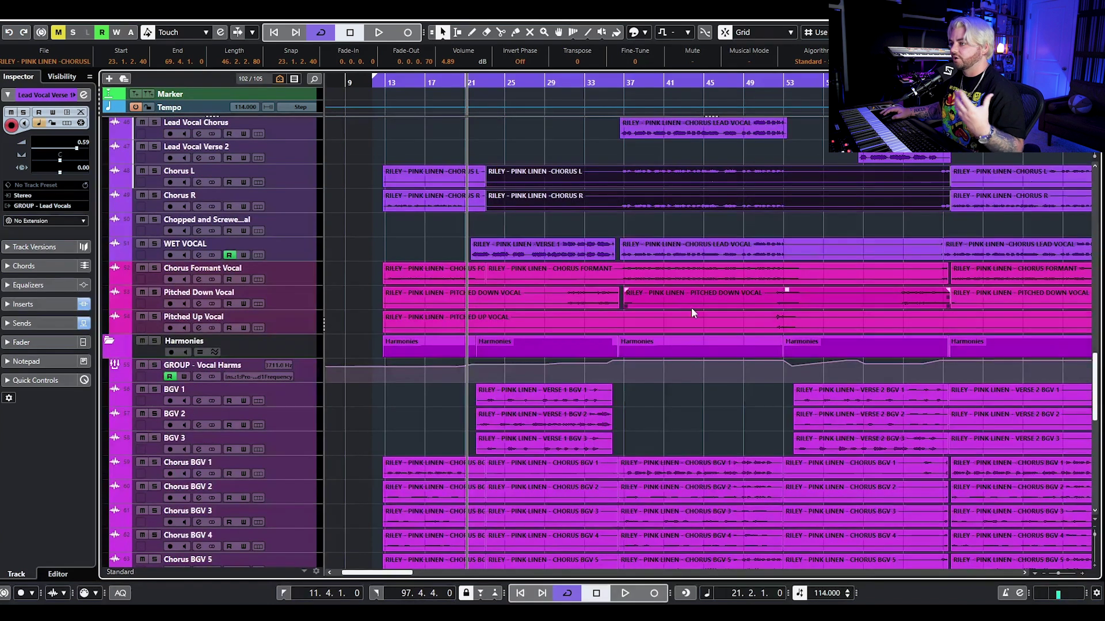
scroll(673, 259, "down", 7)
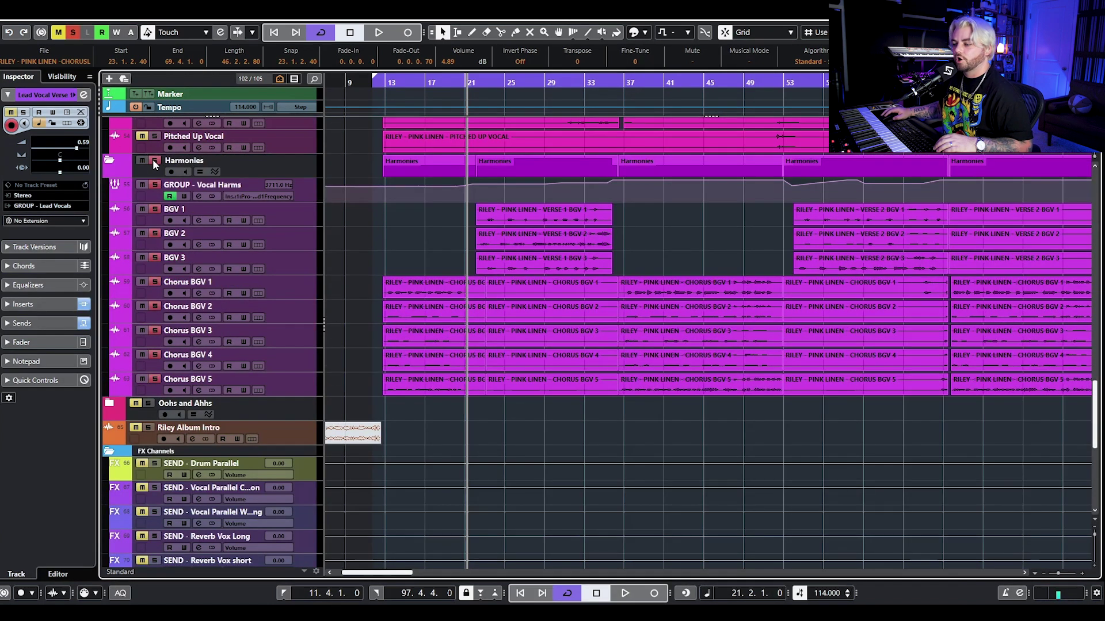
left_click(622, 85)
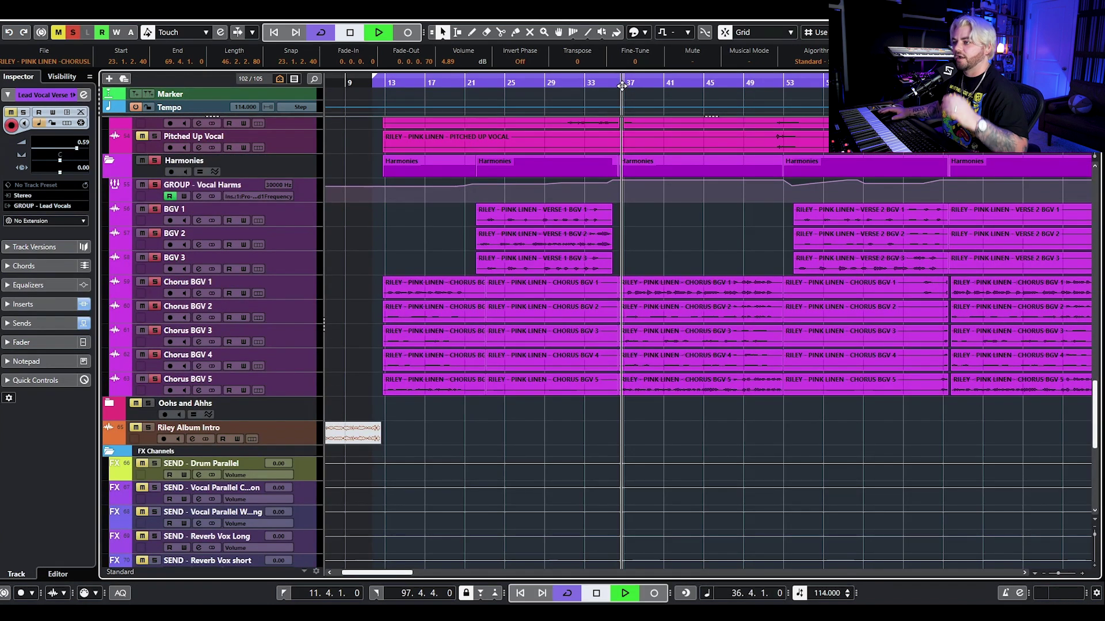
key("space")
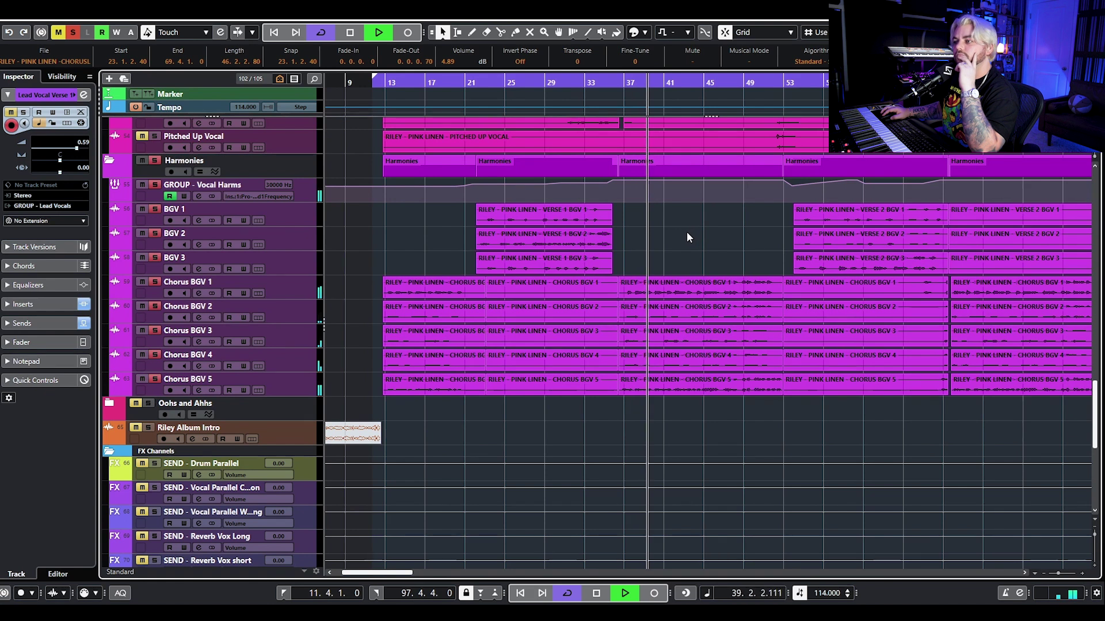
scroll(684, 232, "up", 3)
scroll(673, 230, "up", 2)
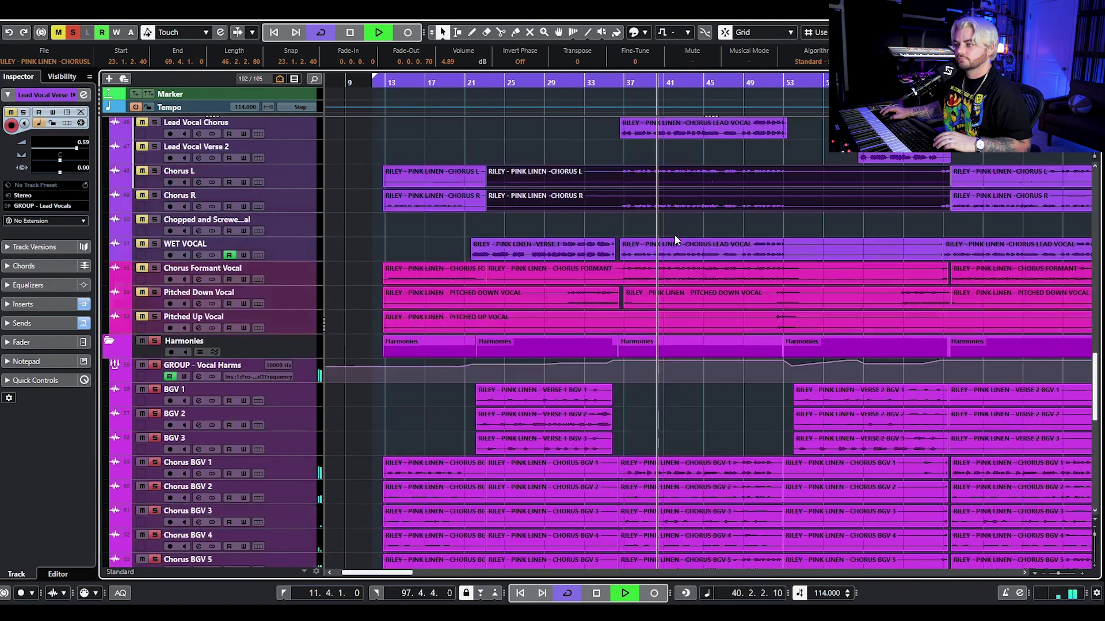
key("space")
Clear all solos and play the full chorus mix from bar 36.4.1 while viewing the lead vocal and synth tracks.
scroll(202, 160, "up", 4)
left_click(73, 32)
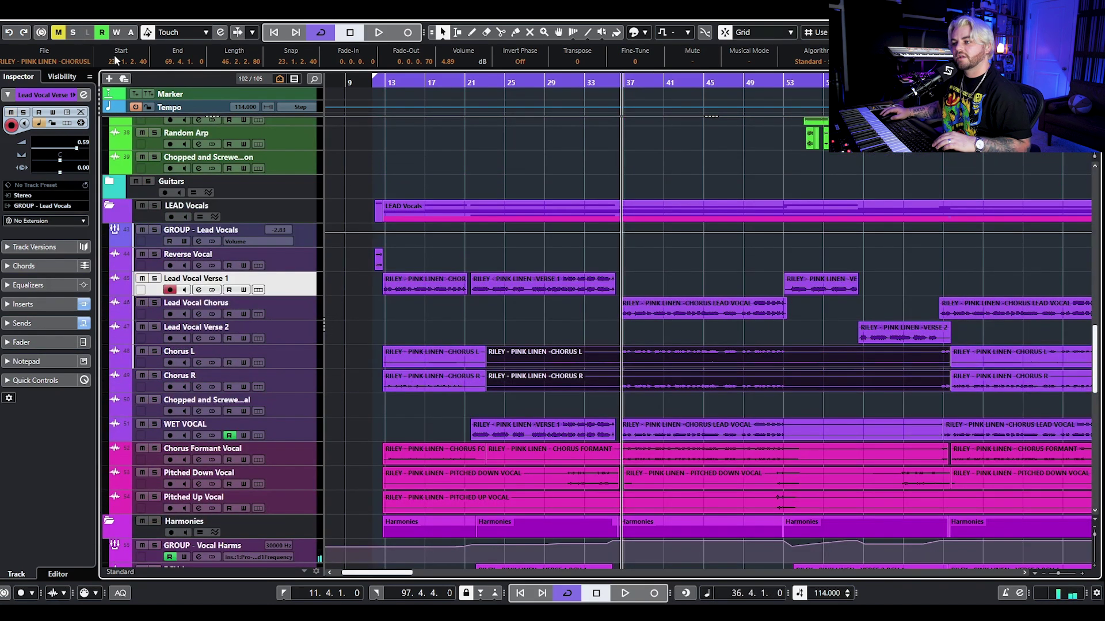
key("space")
scroll(678, 257, "up", 3)
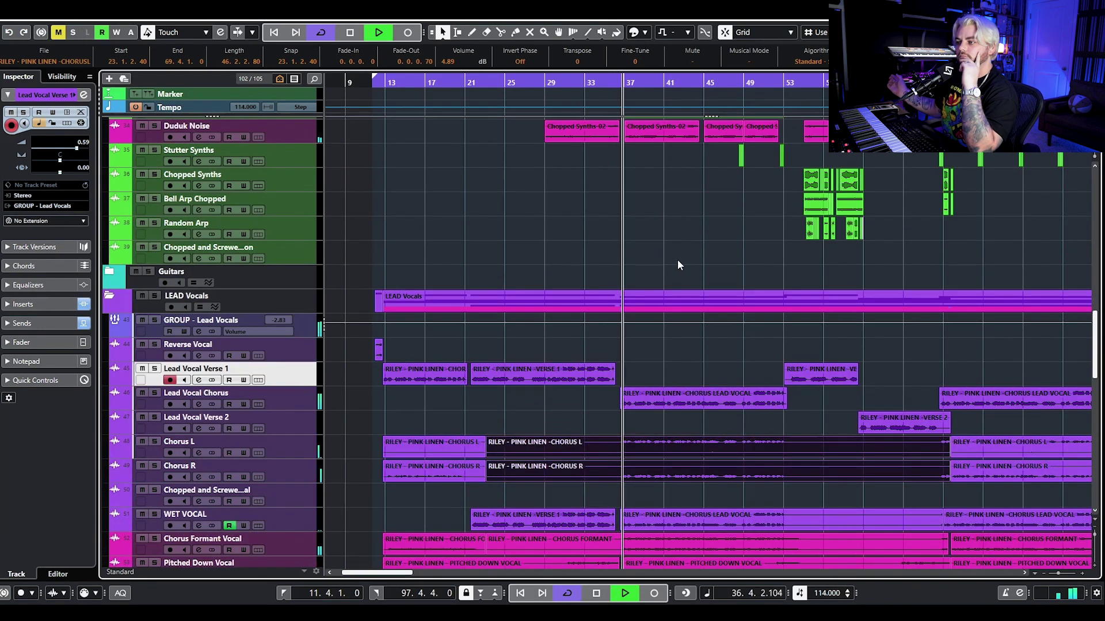
scroll(688, 312, "down", 3)
left_click(689, 313)
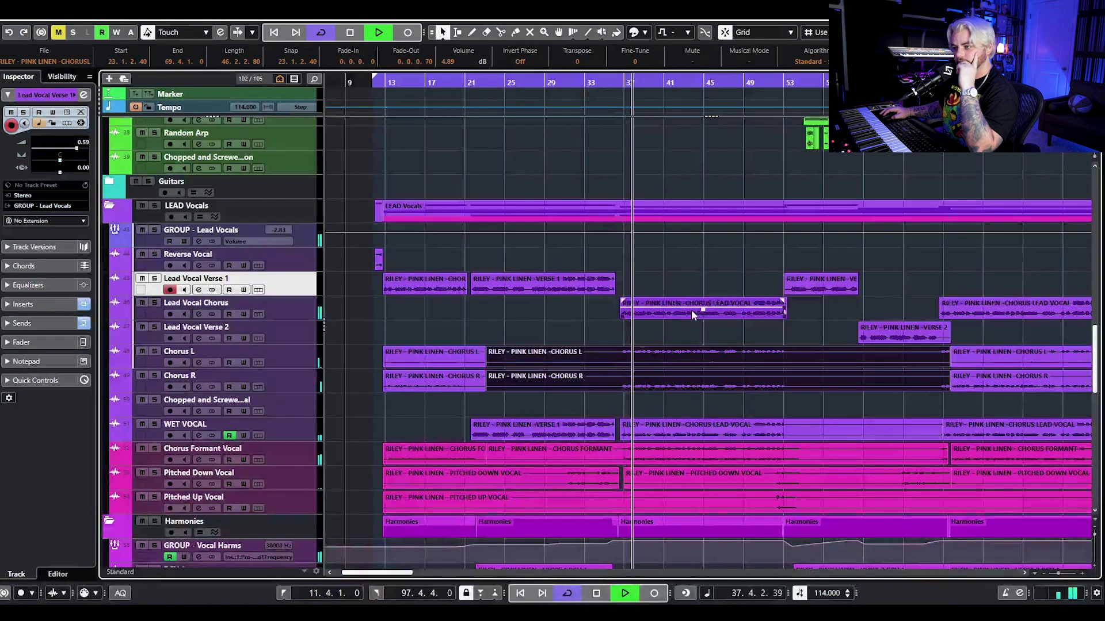
scroll(698, 279, "right", 2)
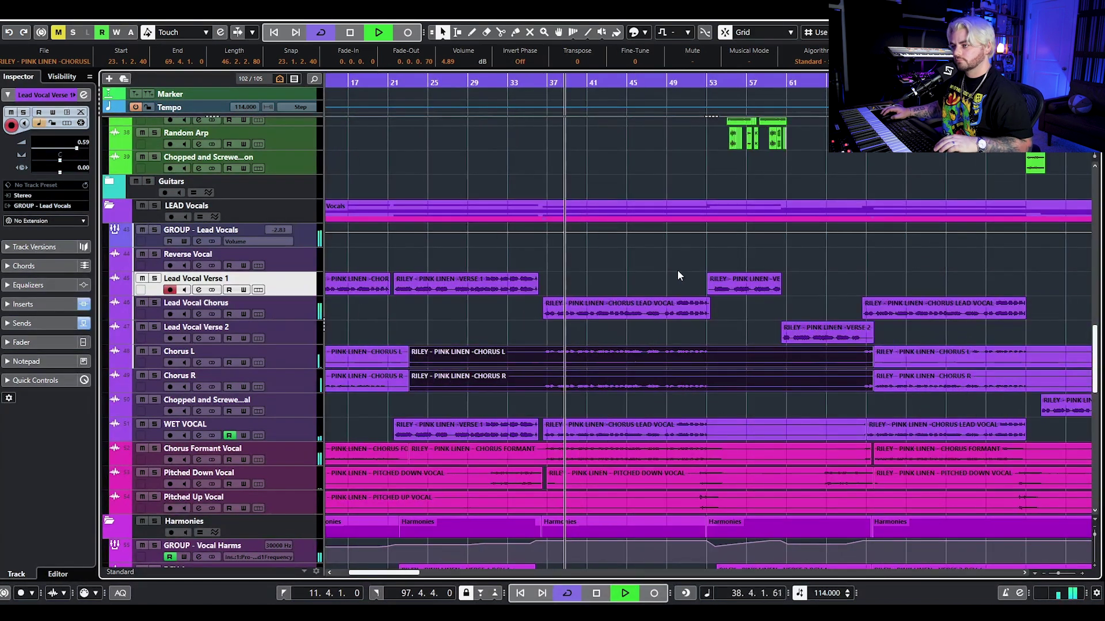
scroll(679, 270, "up", 5)
scroll(663, 275, "up", 3)
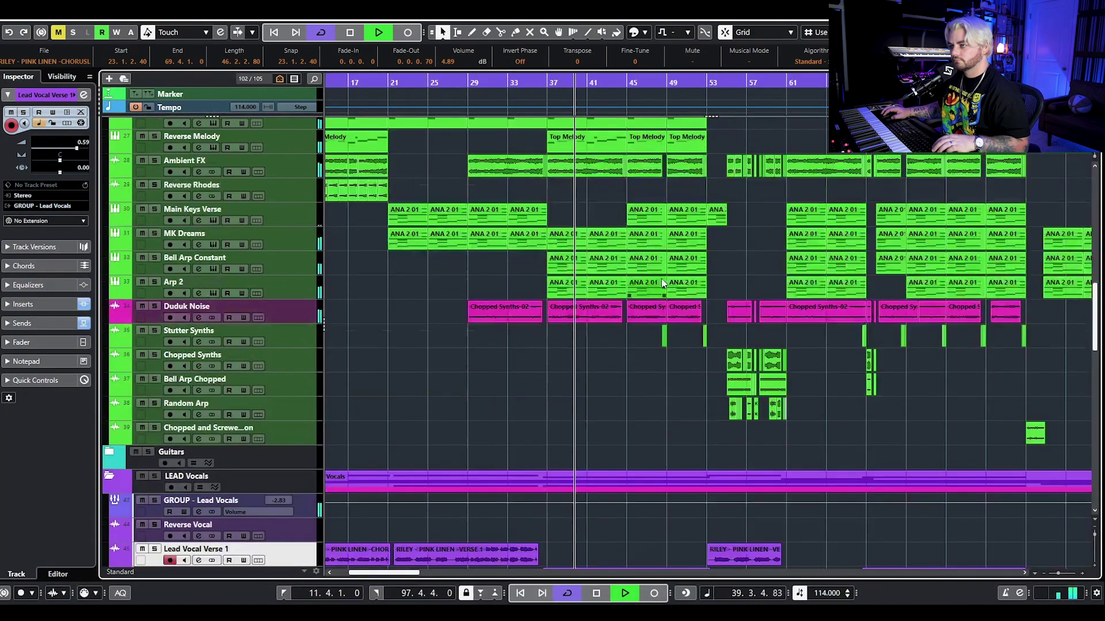
scroll(660, 278, "down", 5)
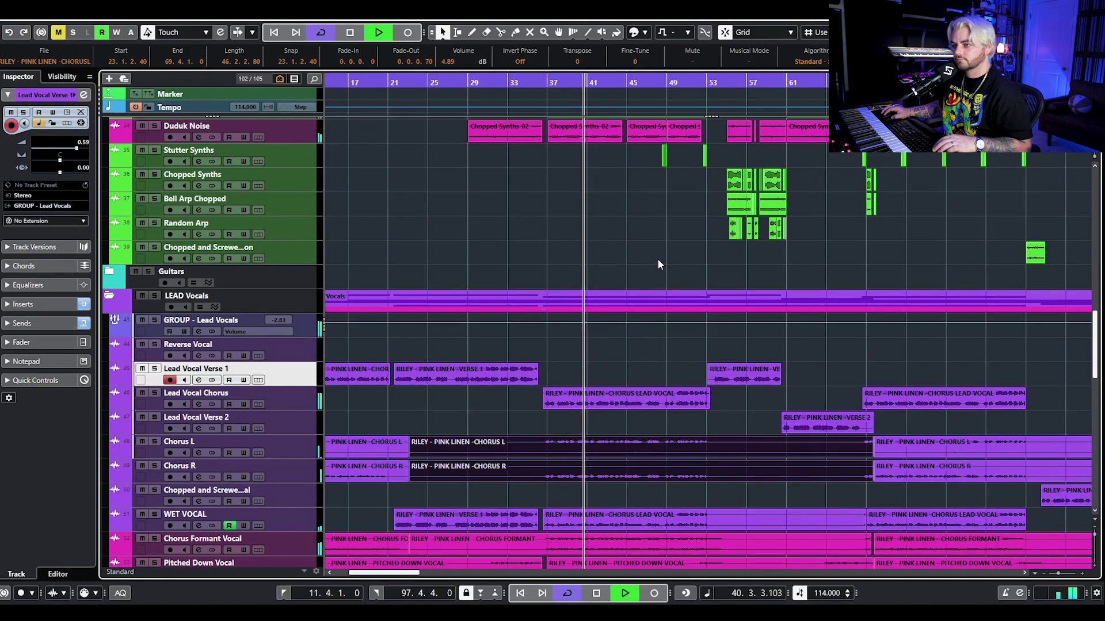
Stop the chorus playback and look over the WET VOCAL, pitched vocal and harmony tracks.
scroll(675, 265, "right", 4)
key("space")
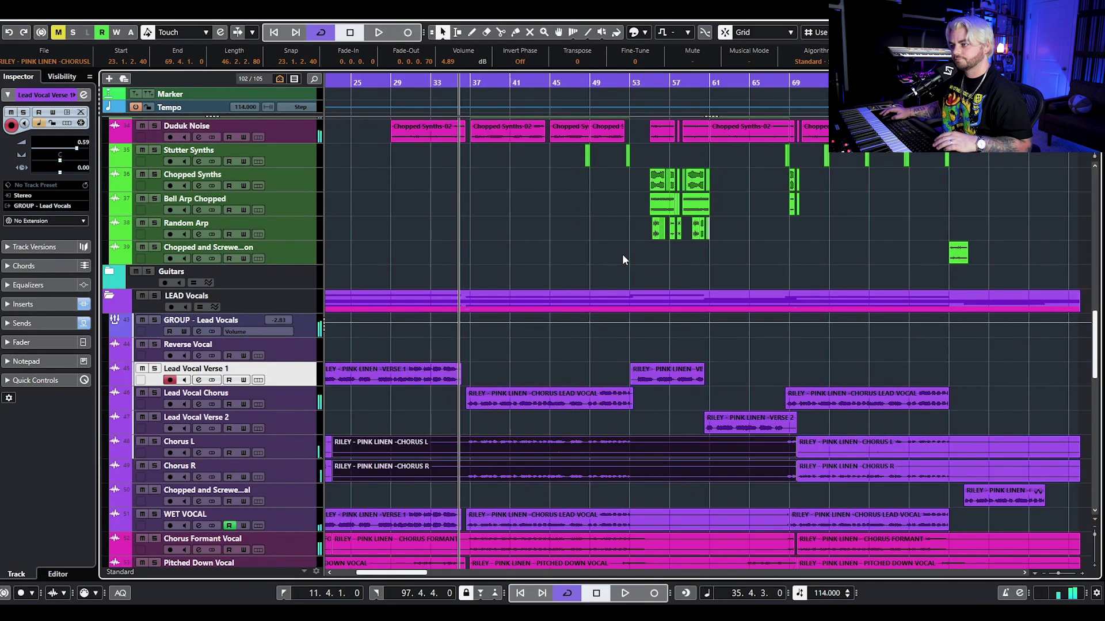
scroll(623, 254, "down", 8)
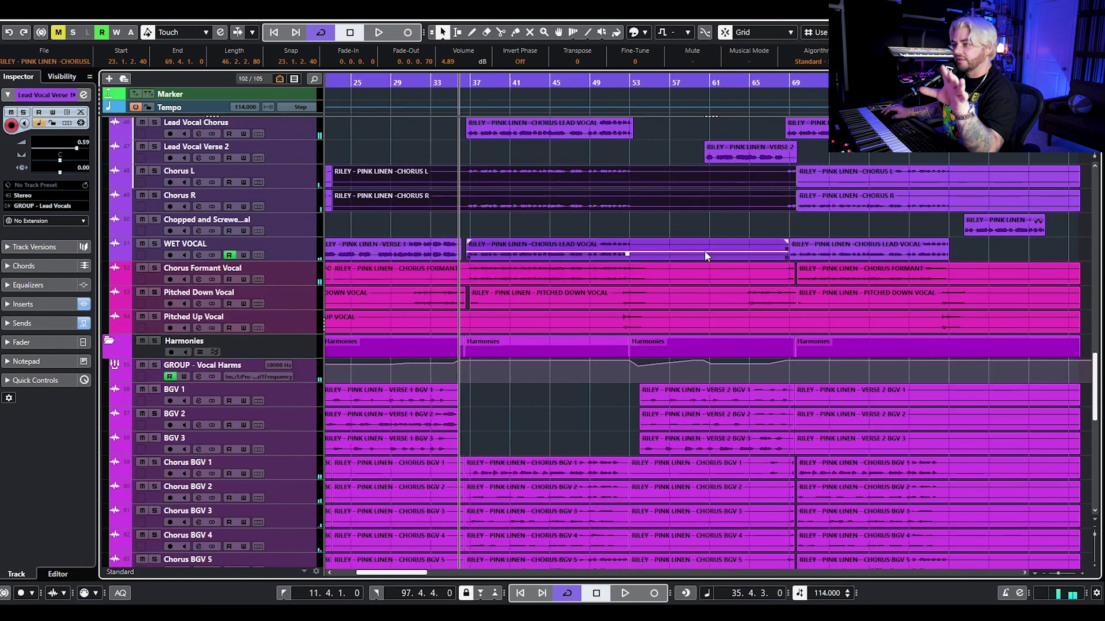
scroll(663, 174, "down", 3)
scroll(663, 175, "up", 5)
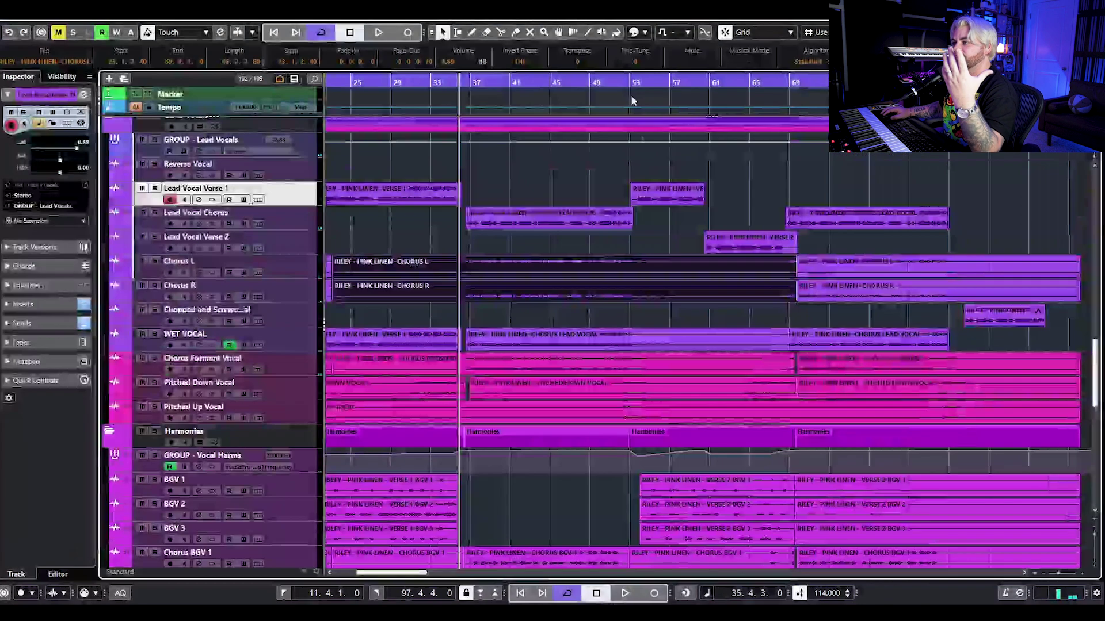
Play the second verse from bar 52.4.3 while viewing the synth and lead vocal tracks, and stop.
left_click(630, 81)
key("space")
scroll(668, 170, "up", 3)
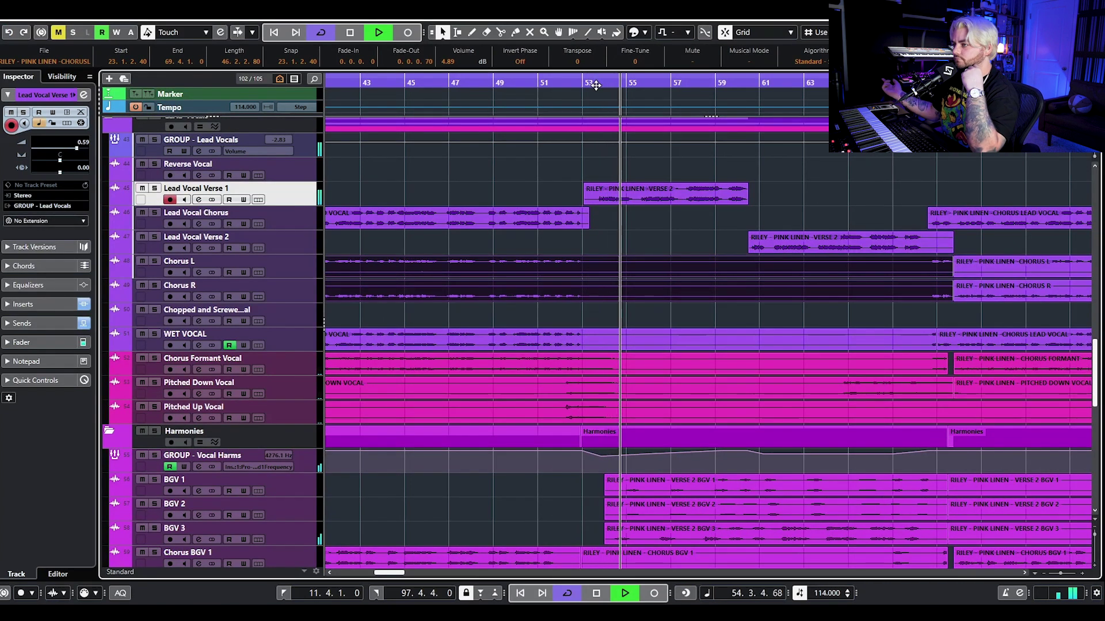
scroll(627, 172, "up", 10)
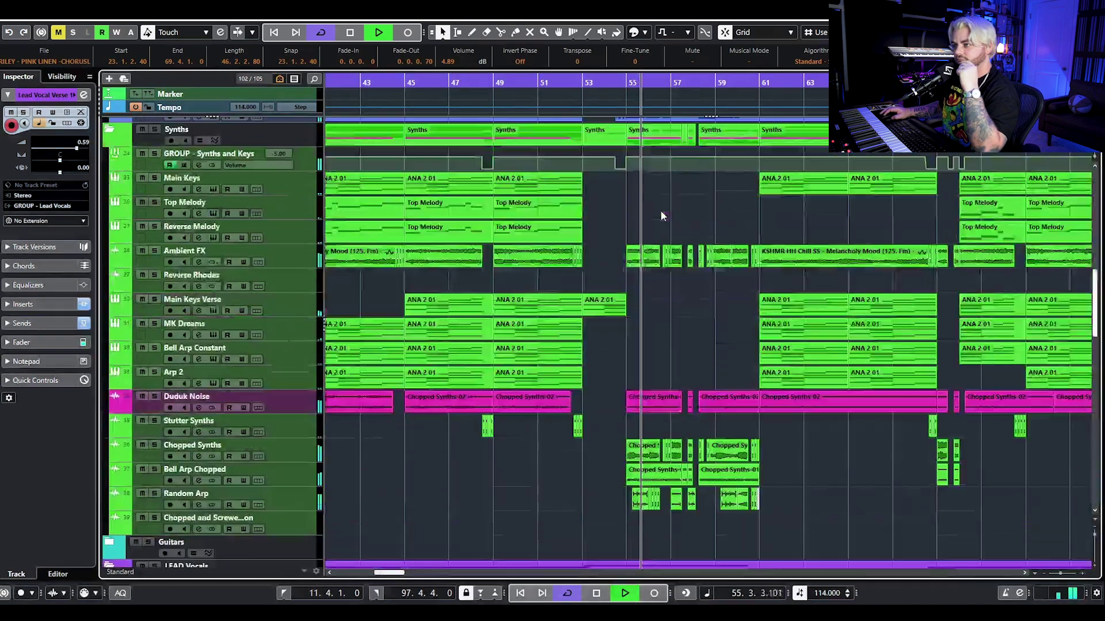
scroll(741, 267, "down", 5)
scroll(740, 261, "down", 3)
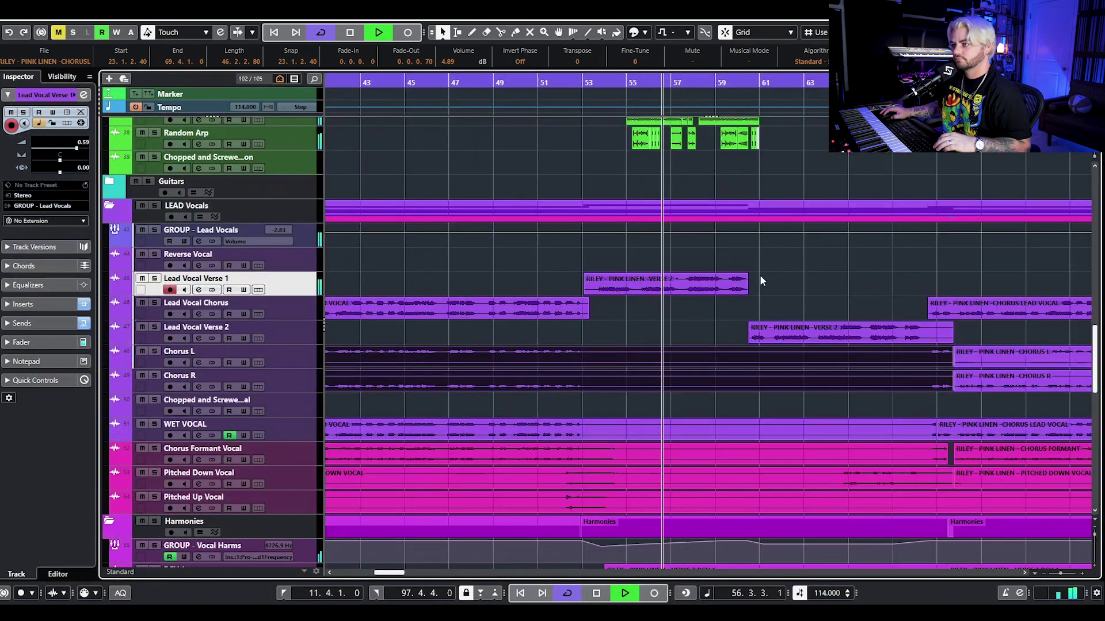
key("space")
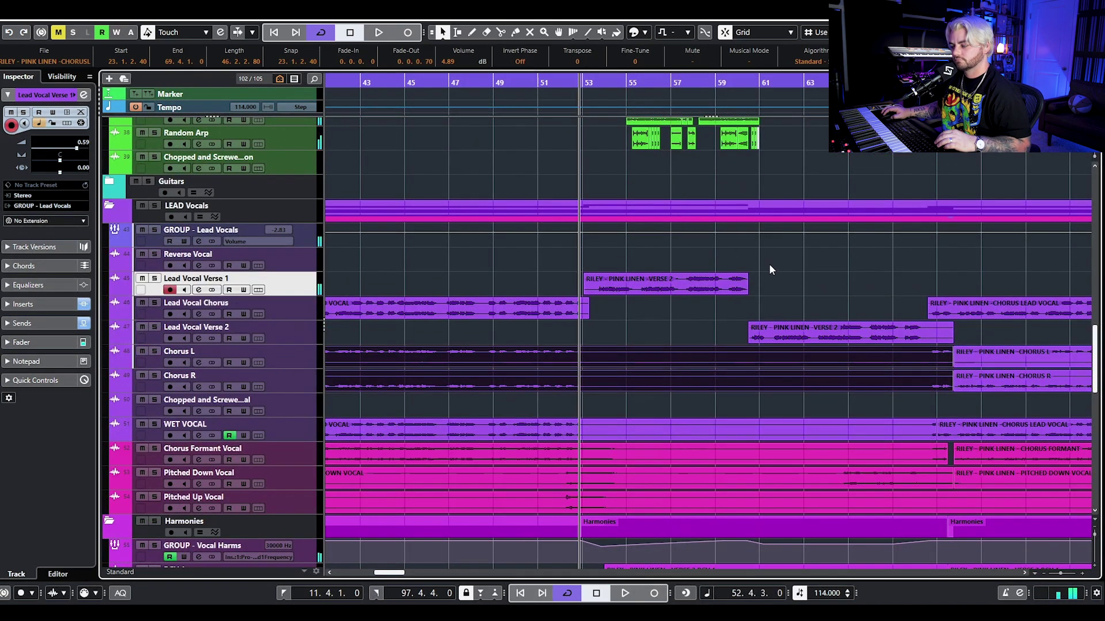
Solo Lead Vocal Verse 2 and play it from bar 60.4.1 with inserts H910Harmonizer through Rosetta EQ bypassed.
scroll(719, 264, "right", 2)
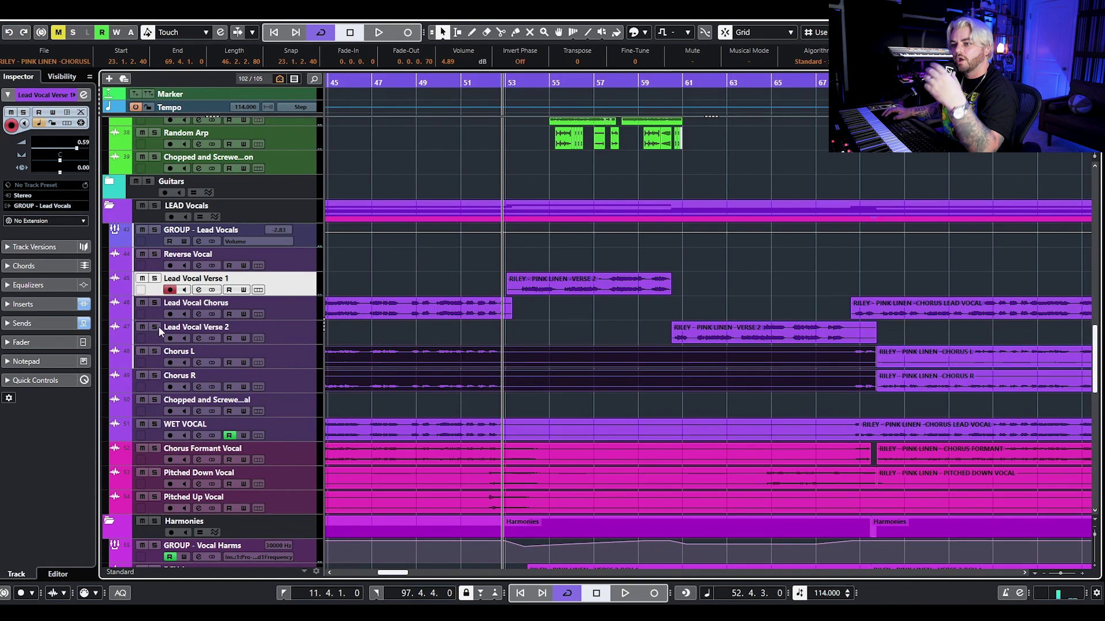
left_click(199, 338)
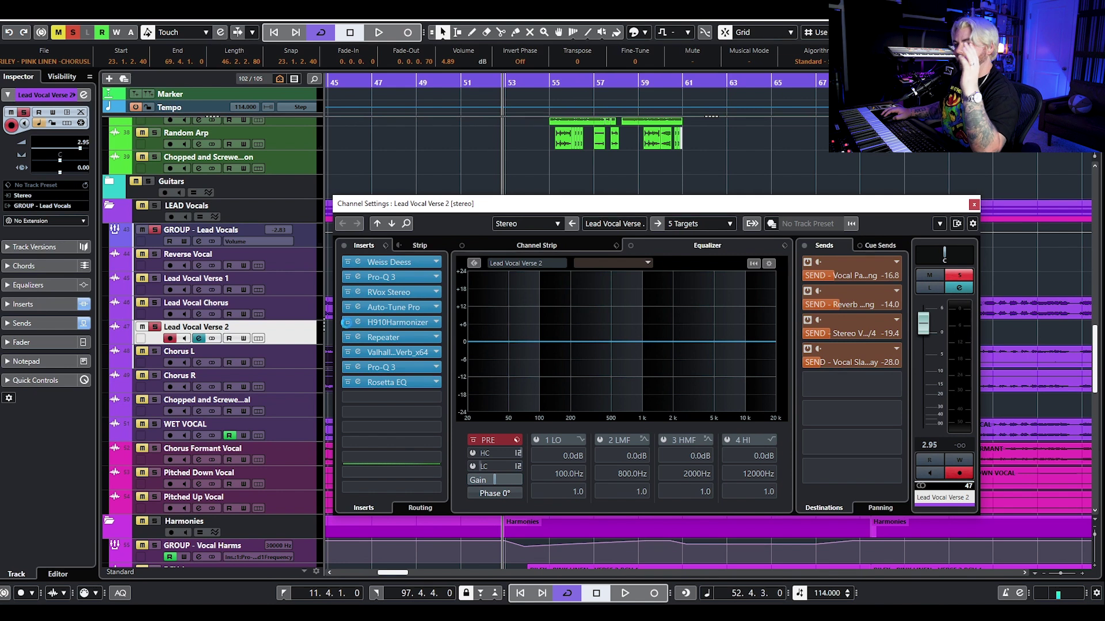
left_click_drag(346, 323, 348, 382)
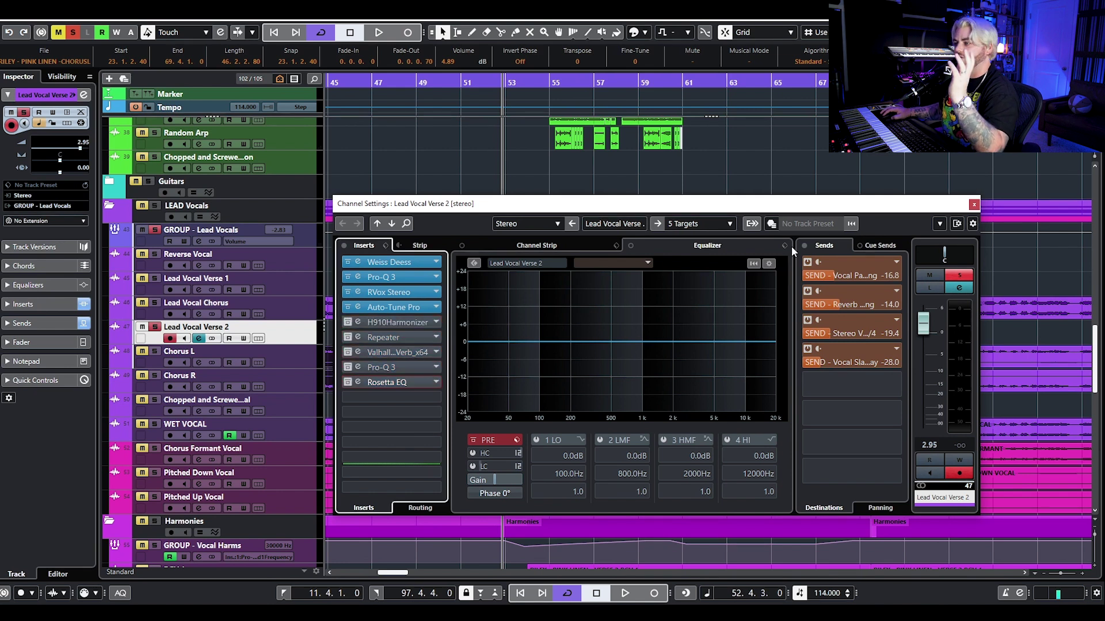
left_click_drag(809, 210, 591, 386)
left_click(673, 81)
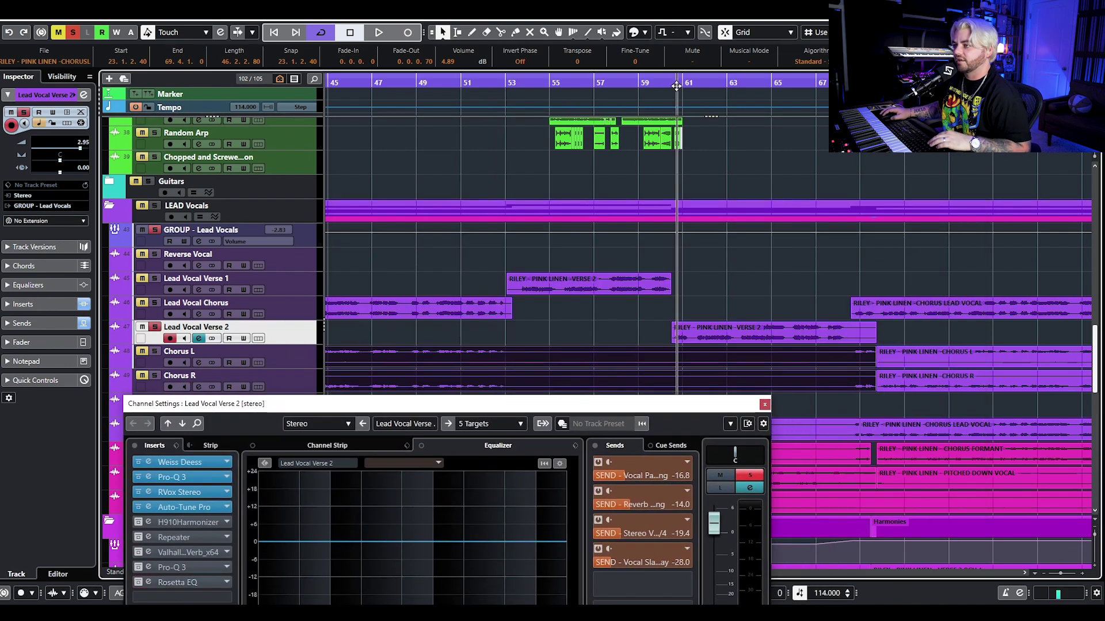
key("space")
left_click_drag(677, 400, 618, 129)
key("space")
View the Auto-Tune Pro settings on Lead Vocal Verse 2, and reactivate and open its H910Harmonizer insert.
left_click(142, 236)
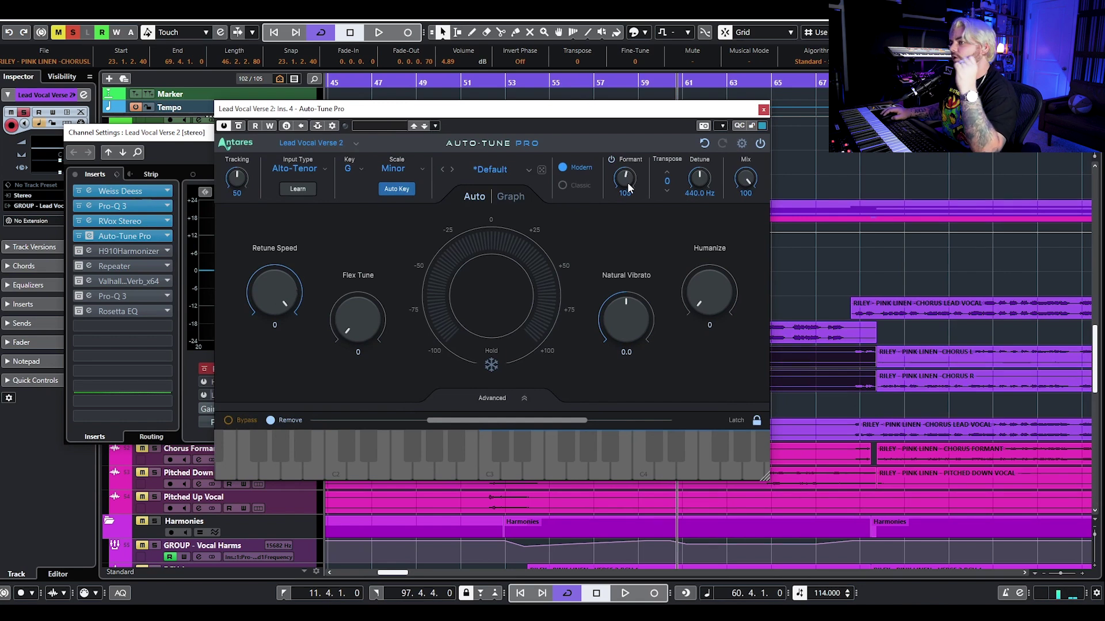
left_click(763, 109)
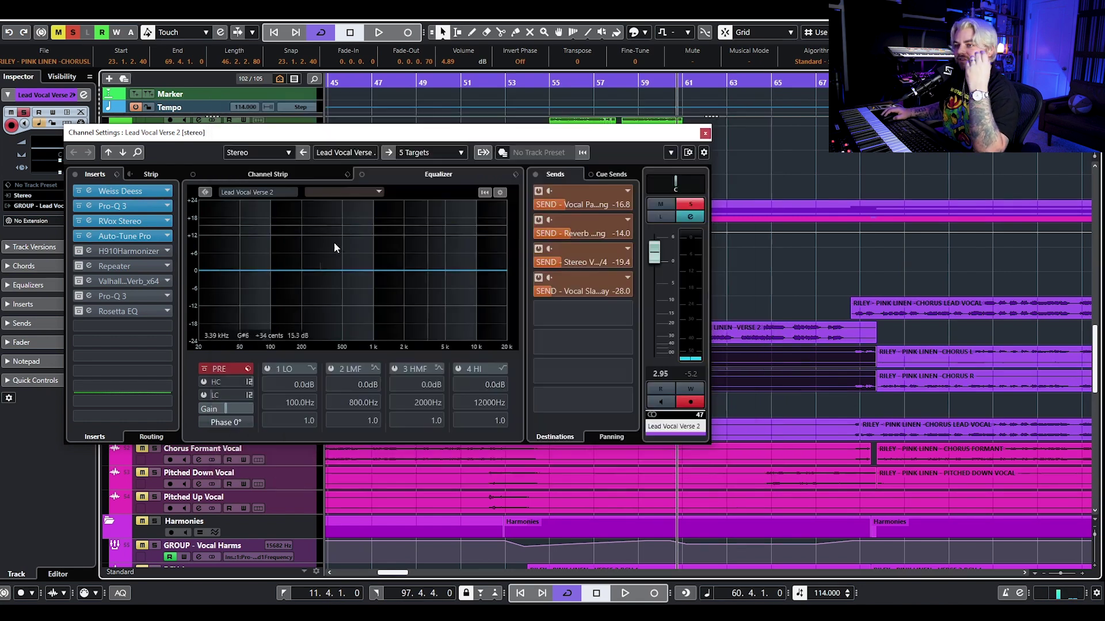
left_click(147, 252)
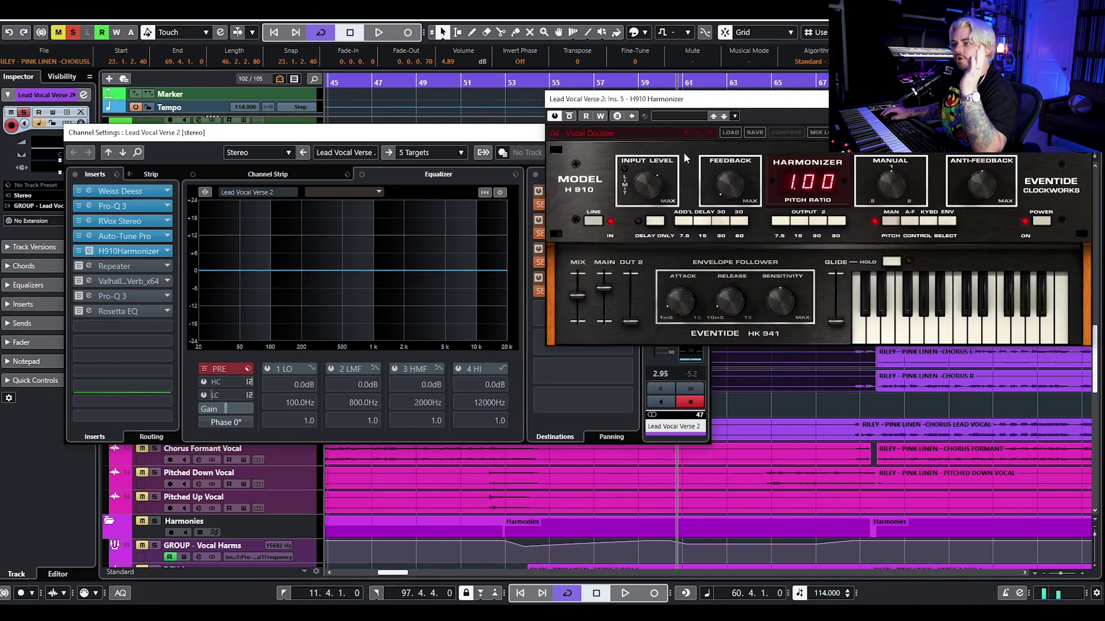
left_click_drag(689, 119, 554, 119)
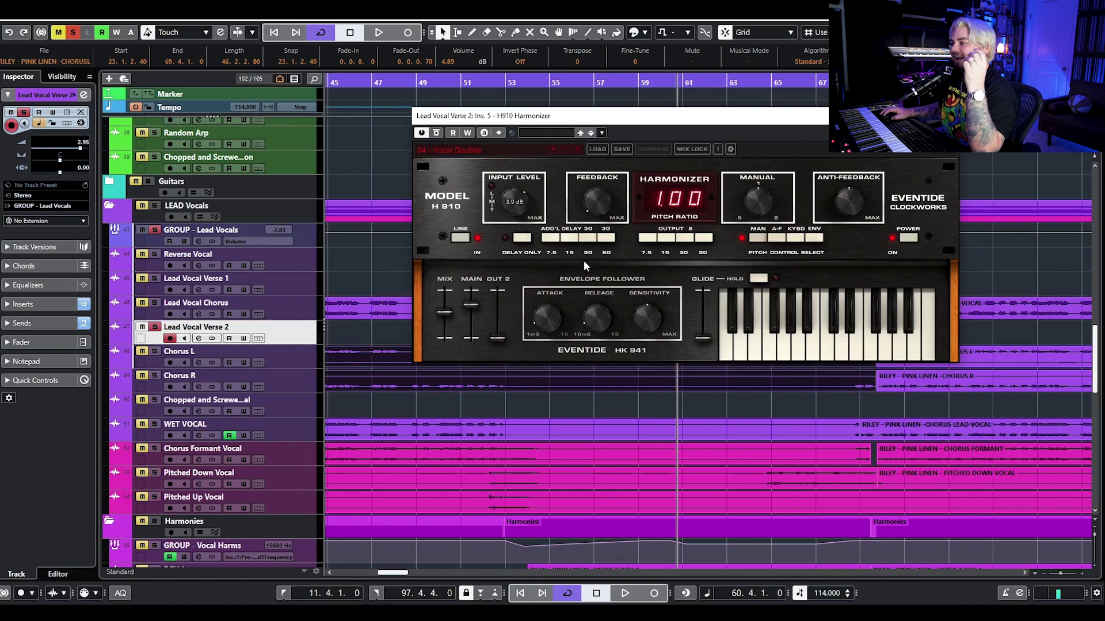
mouse_move(853, 198)
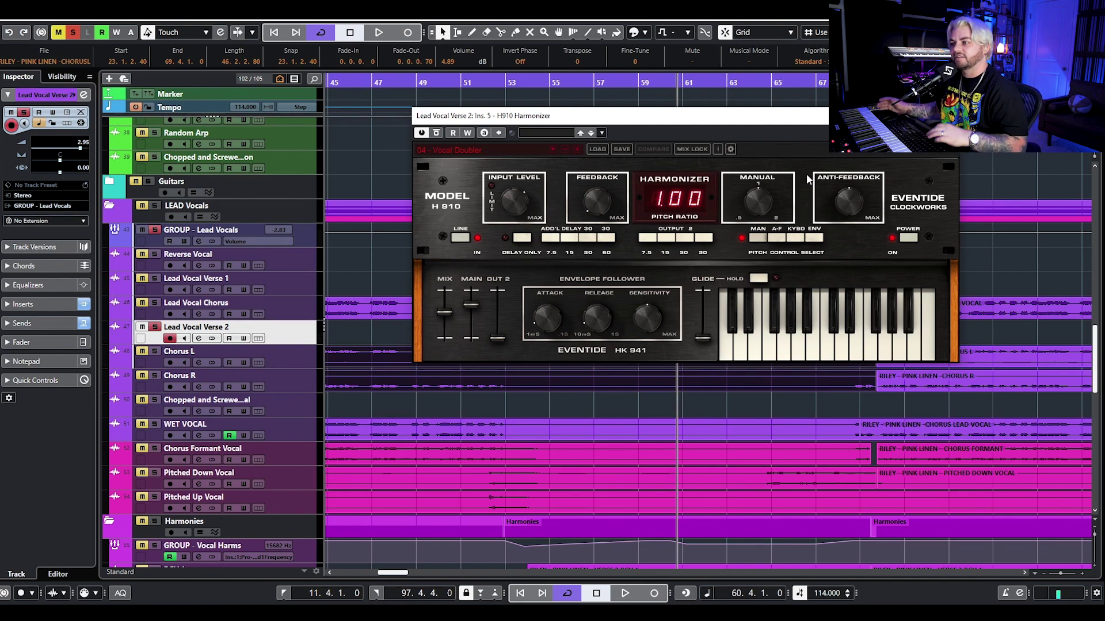
Play the soloed vocal from bar 60.4.1 while comparing the H910 Harmonizer bypassed and active, and stop.
key("space")
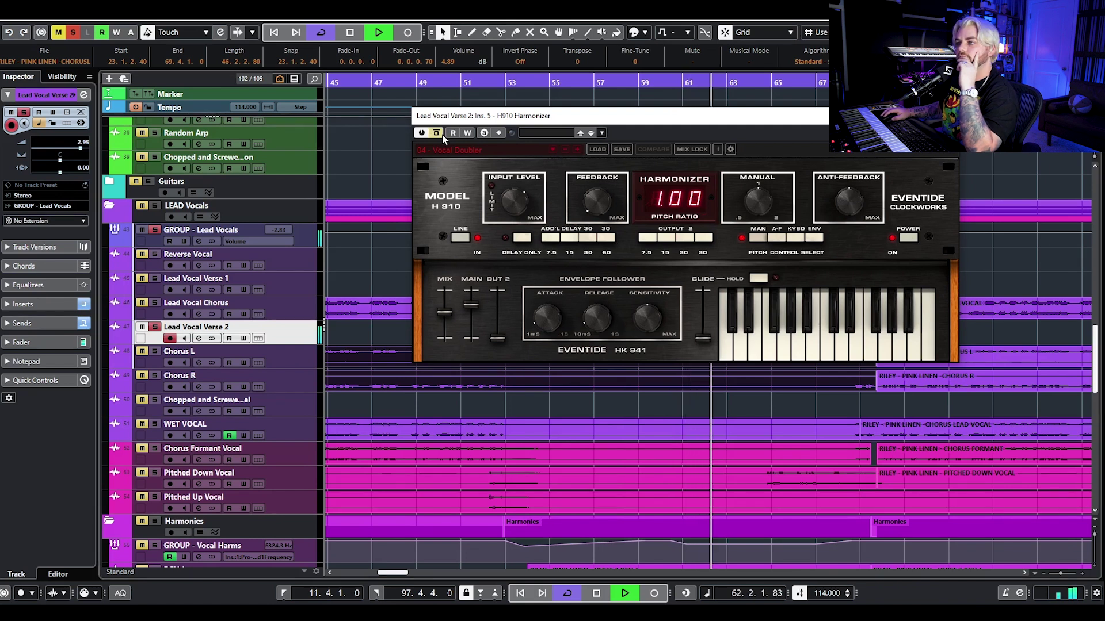
left_click(945, 116)
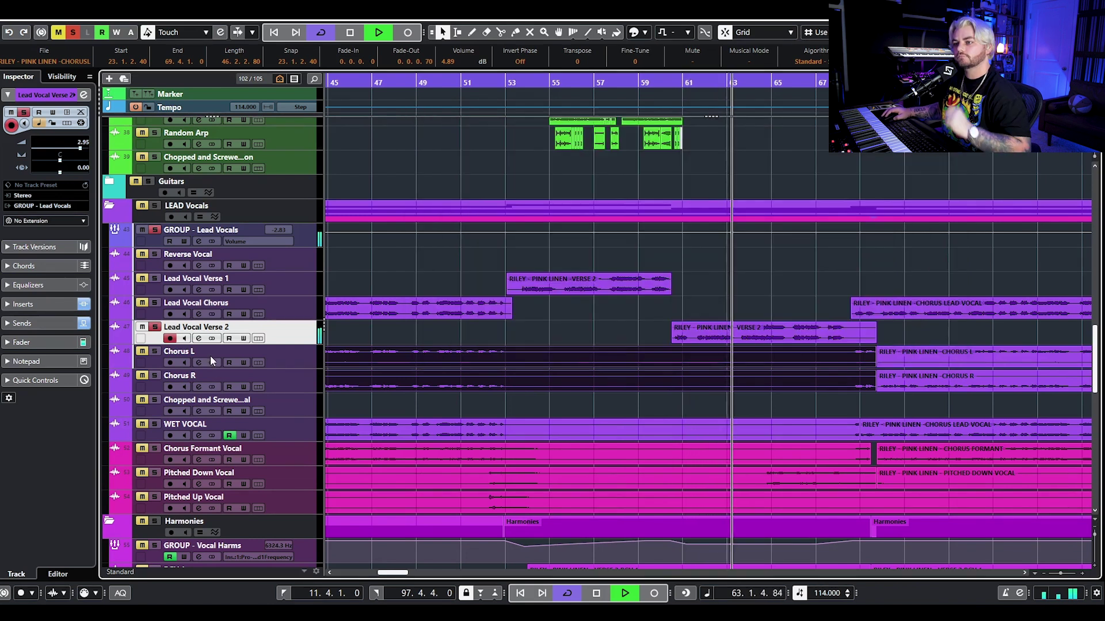
key("space")
Reactivate the Repeater and ValhallaVintageVerb inserts on Lead Vocal Verse 2 and view their delay and reverb settings.
left_click(198, 338)
left_click(47, 274)
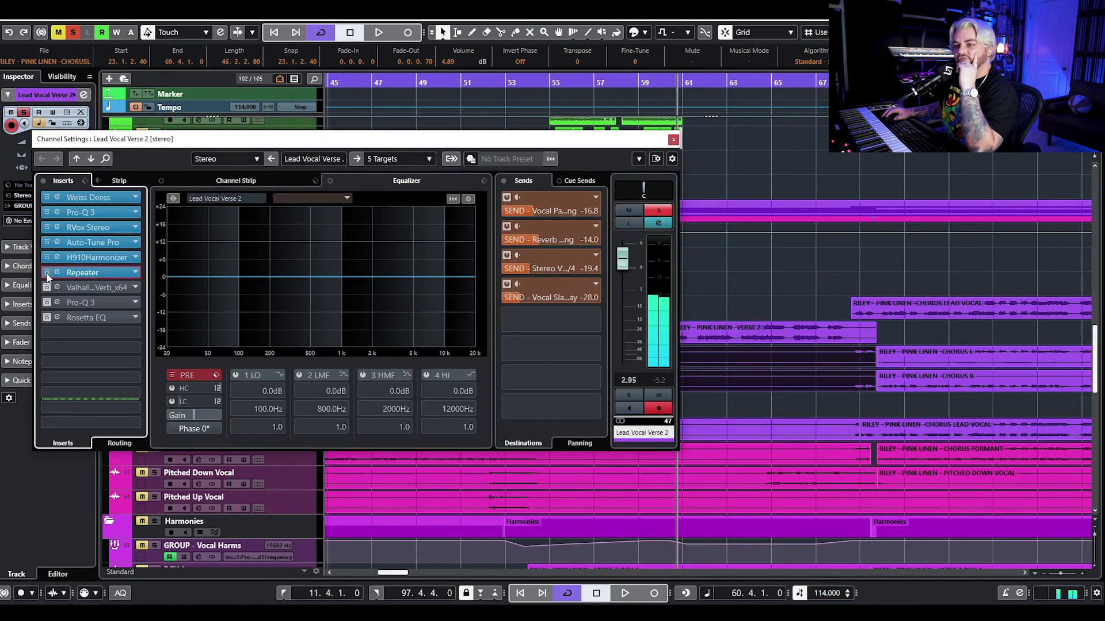
left_click(57, 273)
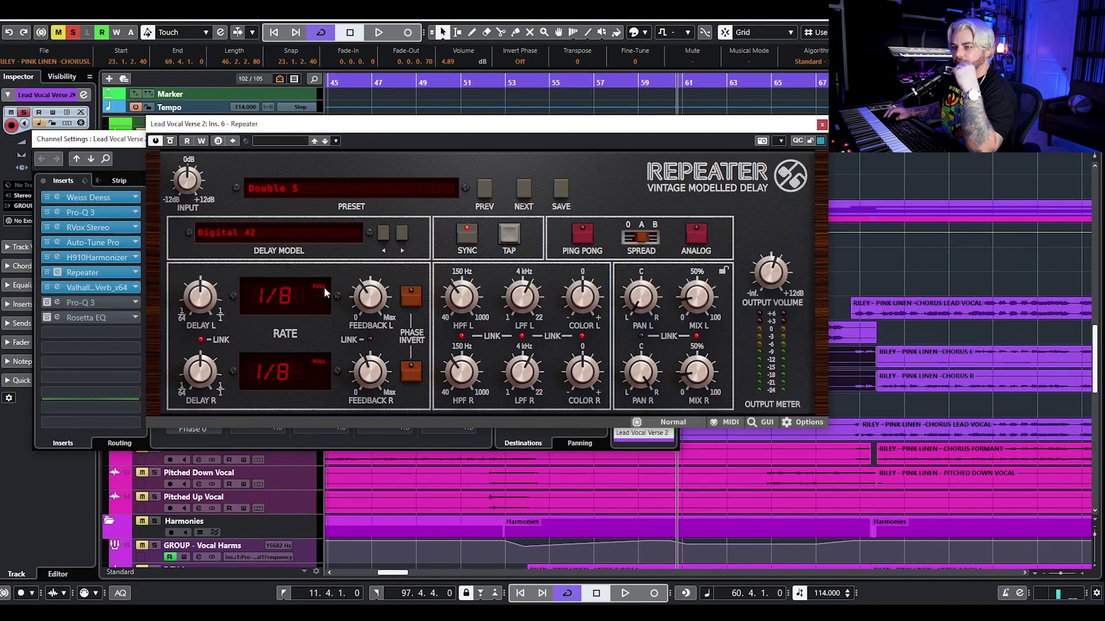
left_click(95, 287)
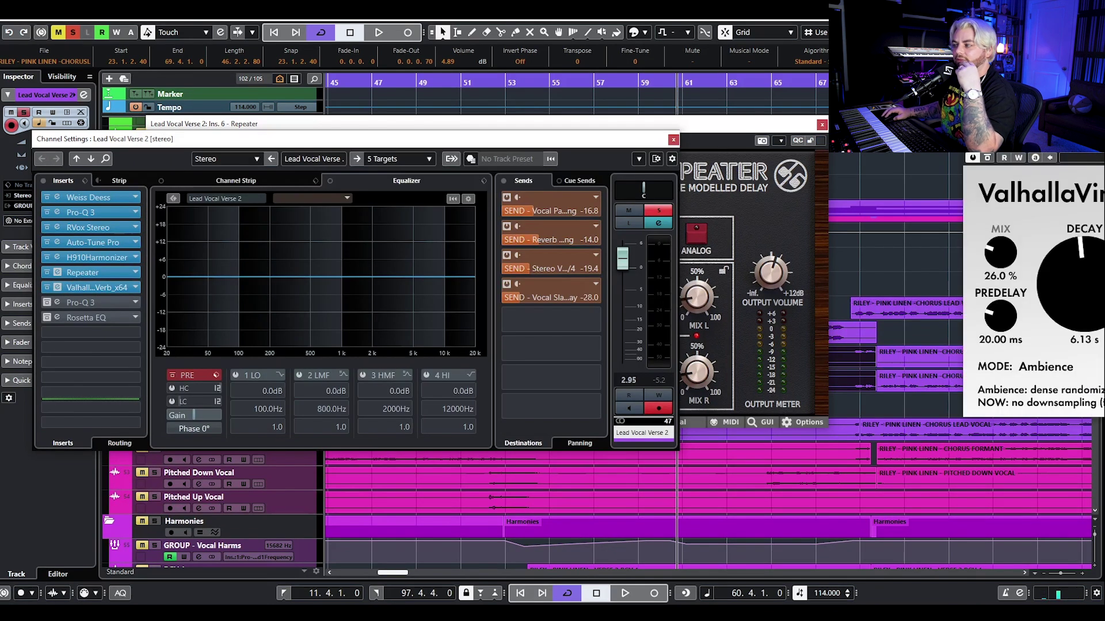
left_click_drag(1065, 143, 437, 150)
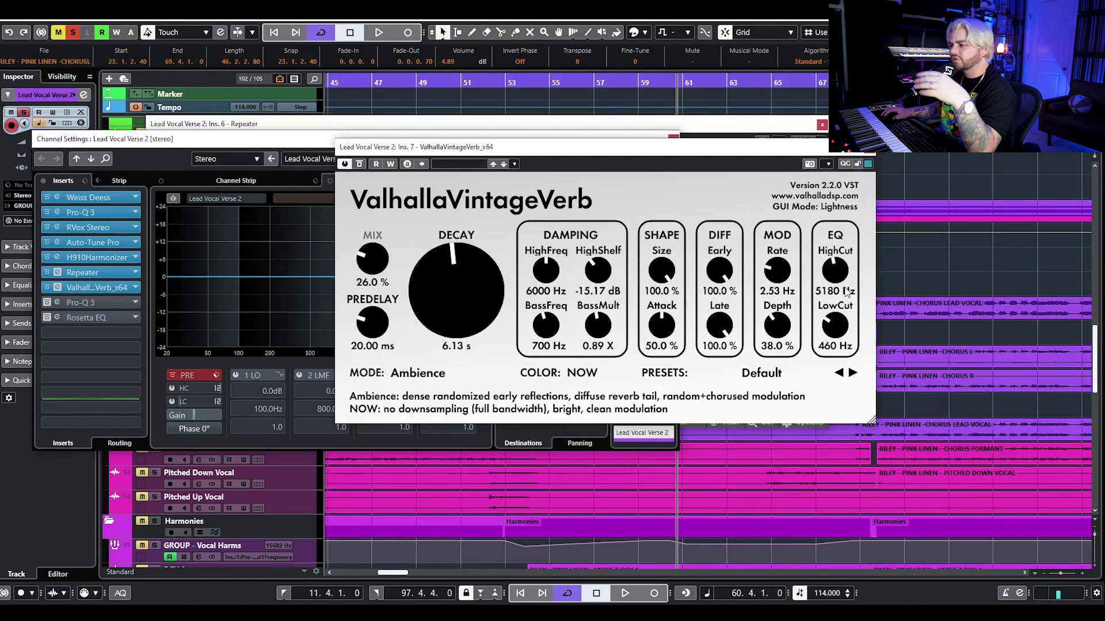
left_click(868, 148)
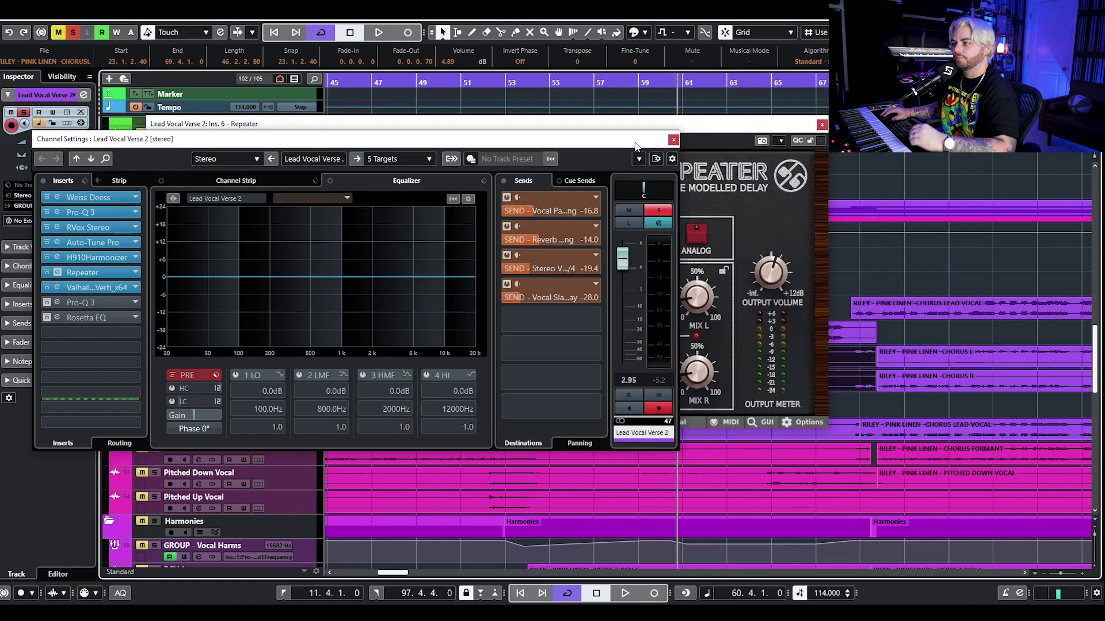
Close the channel and Repeater windows and play the soloed vocal from bar 60.4.1 with the delay and reverb active.
left_click(672, 138)
key("space")
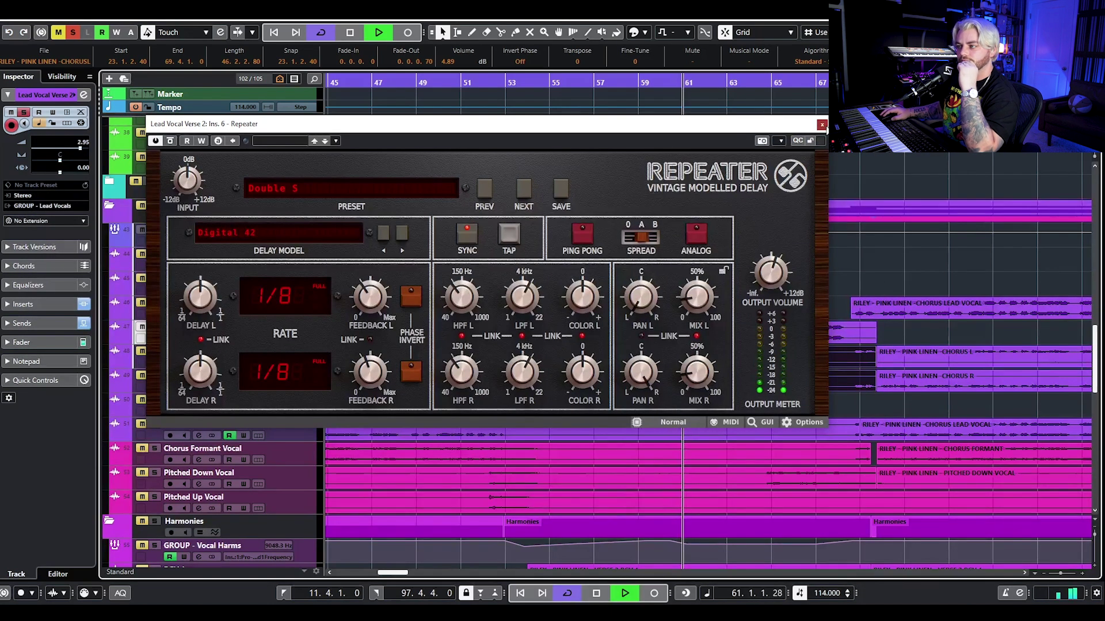
left_click(821, 124)
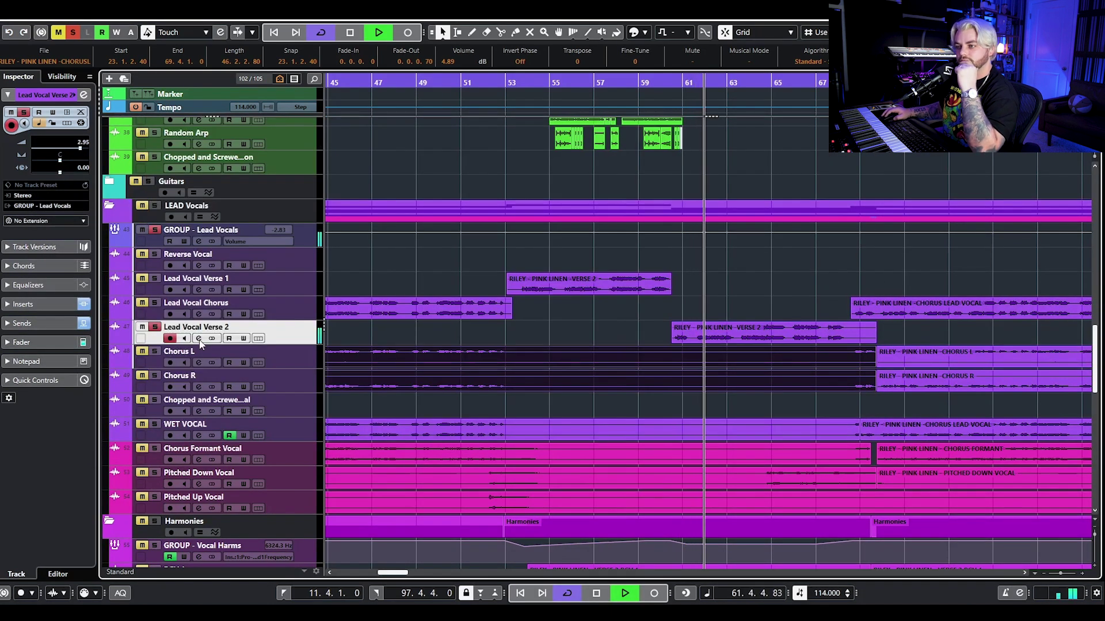
key("space")
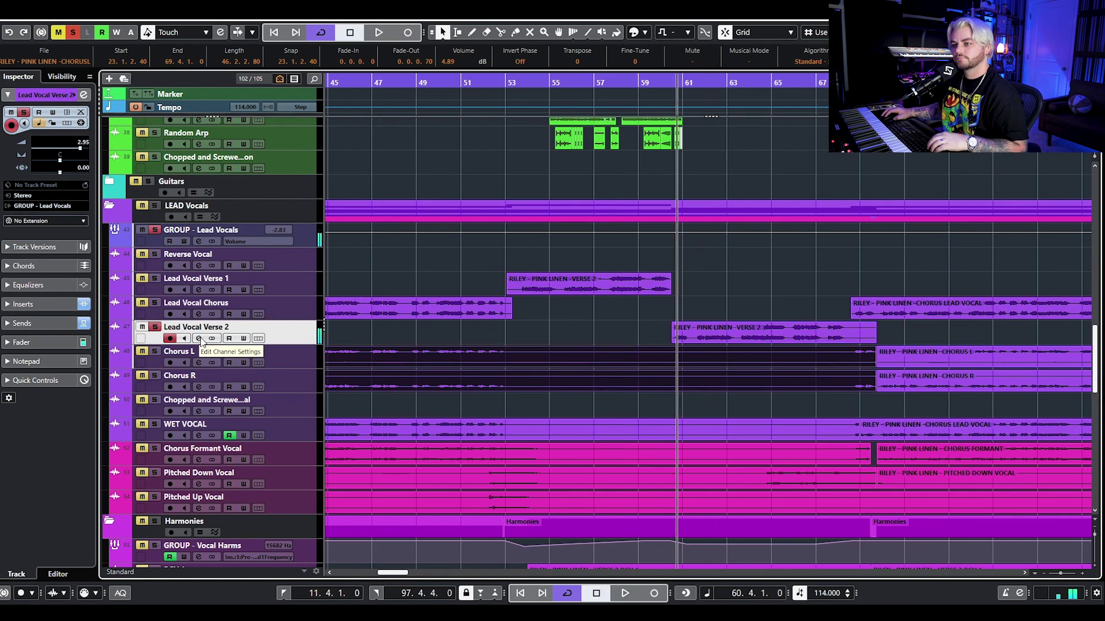
Reactivate the second Pro-Q 3 and the Rosetta EQ on Lead Vocal Verse 2, and view the Pro-Q 3 curve.
left_click(199, 338)
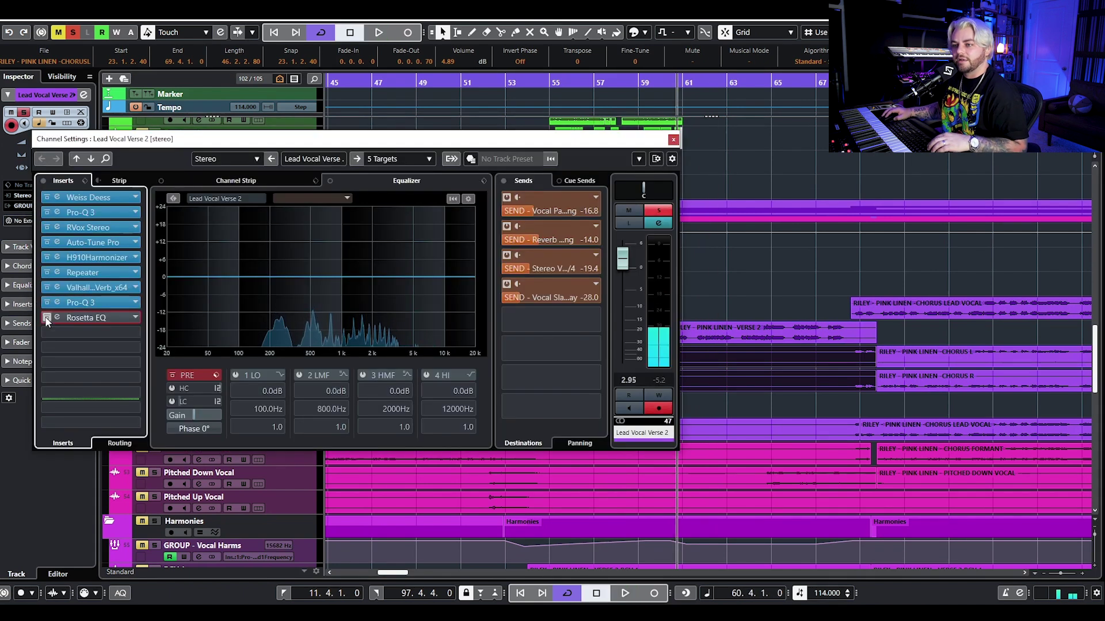
left_click_drag(805, 111, 463, 110)
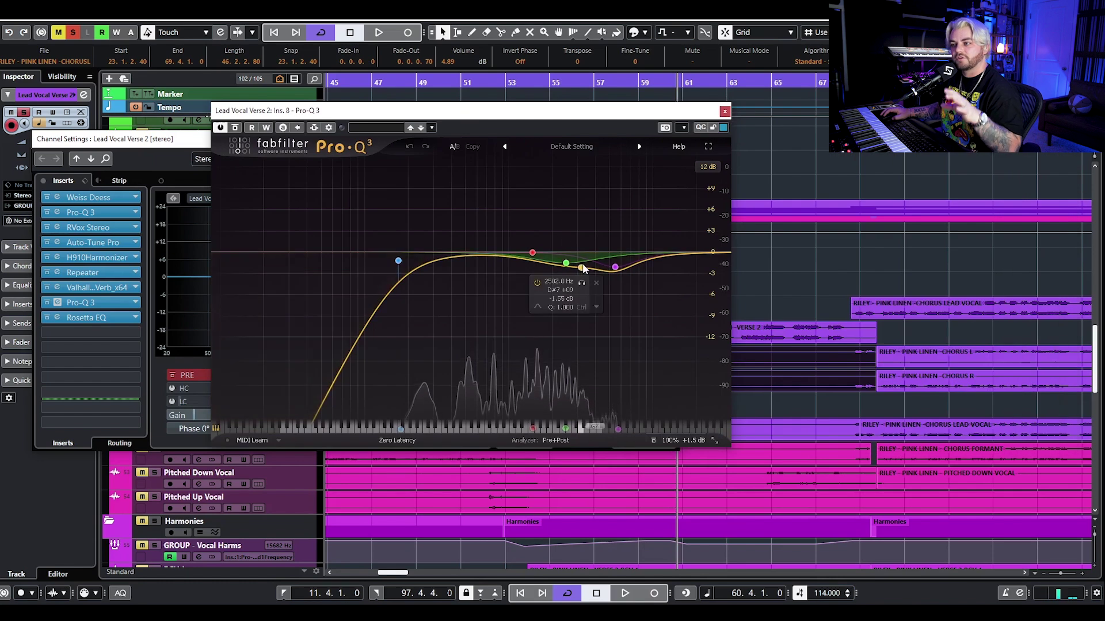
left_click(724, 111)
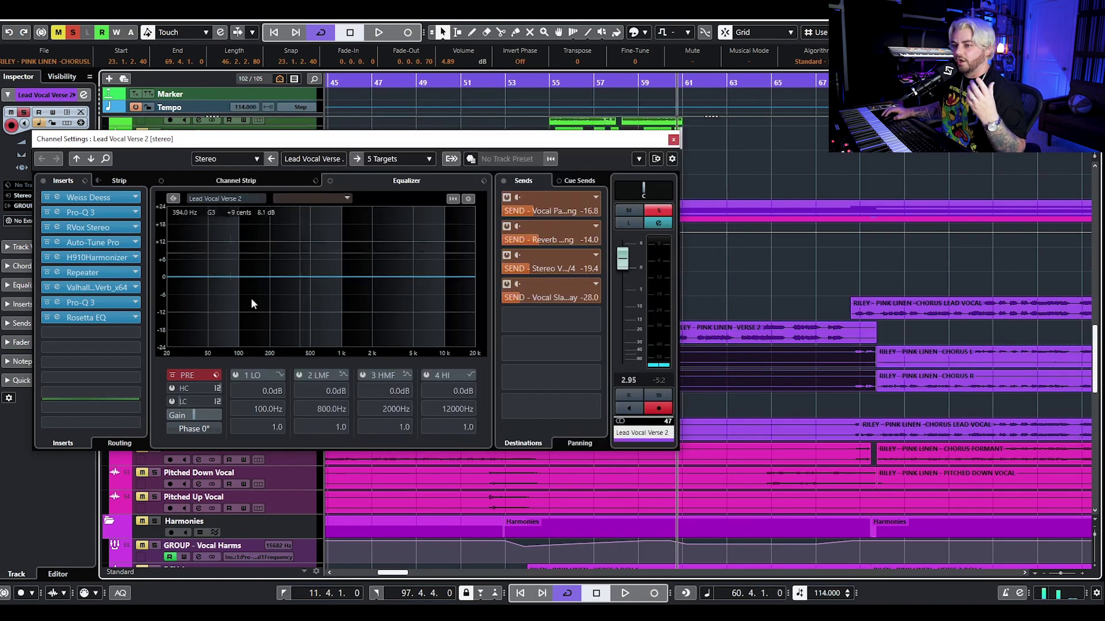
Examine the Rosetta EQ's additive and subtractive settings on Lead Vocal Verse 2.
left_click(92, 315)
left_click_drag(935, 114, 537, 114)
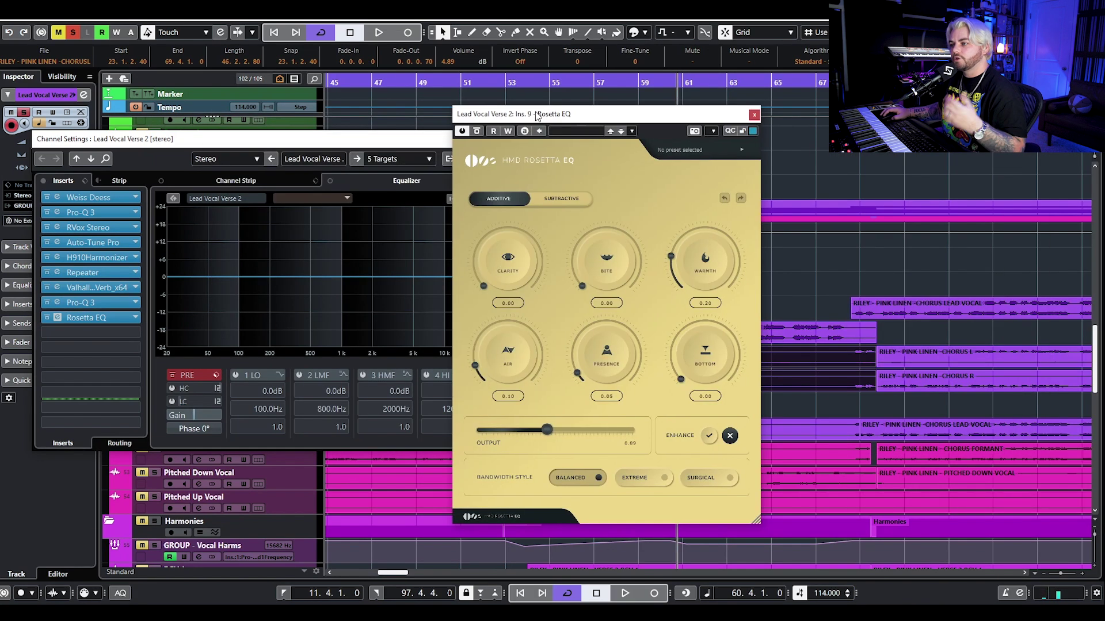
left_click(552, 199)
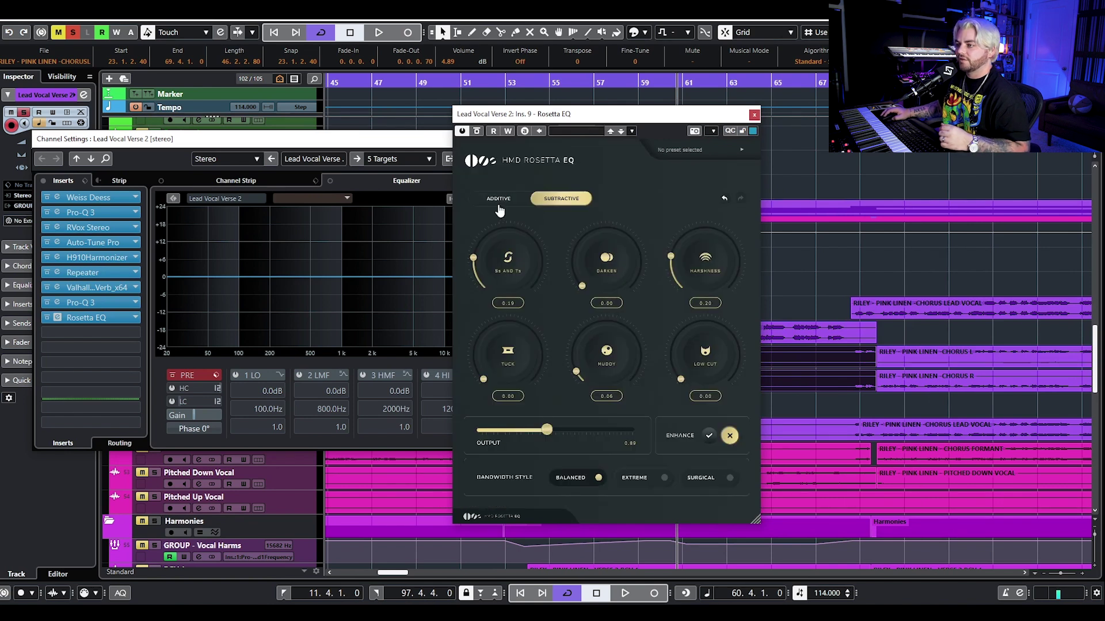
left_click(499, 199)
left_click(753, 114)
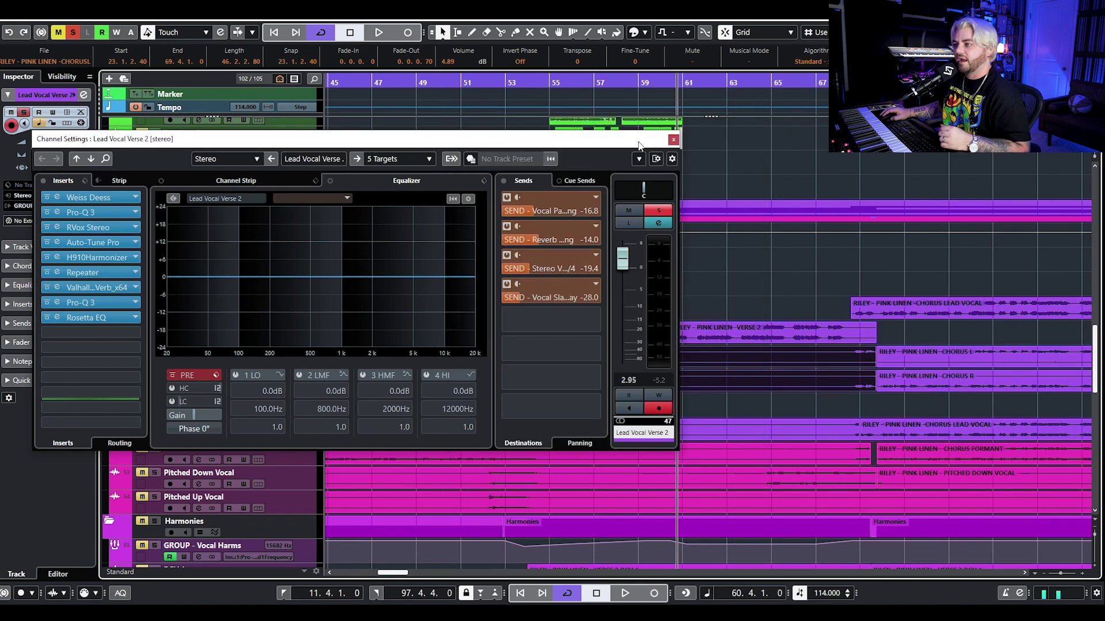
Clear all solos and play the full mix from bar 59.4.3 into the second half of verse 2.
left_click(674, 139)
left_click(73, 32)
scroll(628, 92, "down", 2)
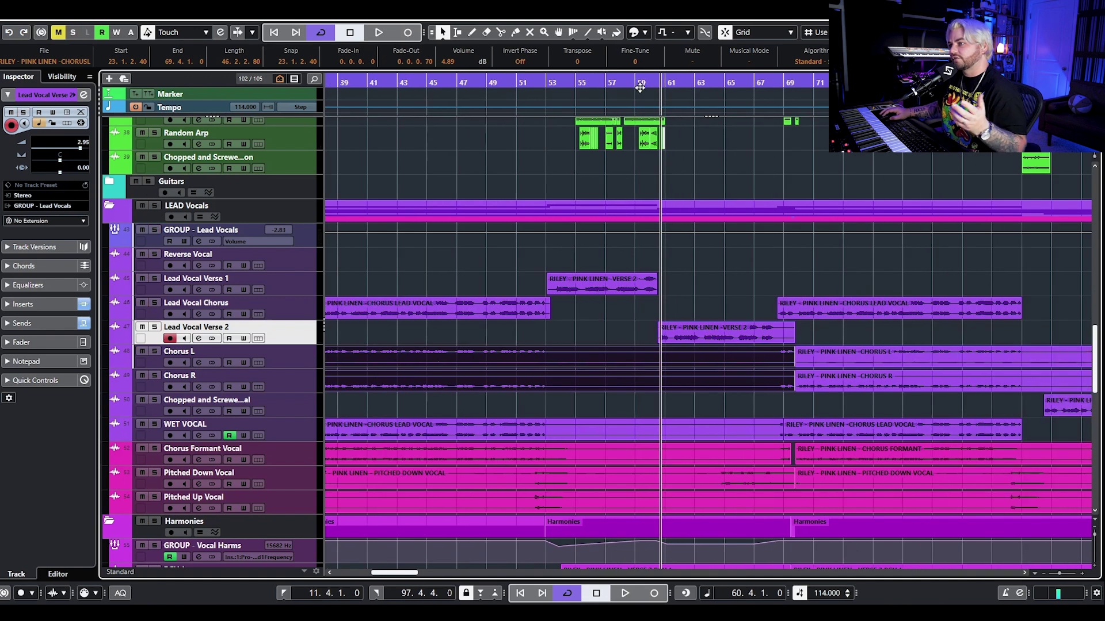
scroll(656, 91, "up", 3)
left_click_drag(656, 83, 635, 85)
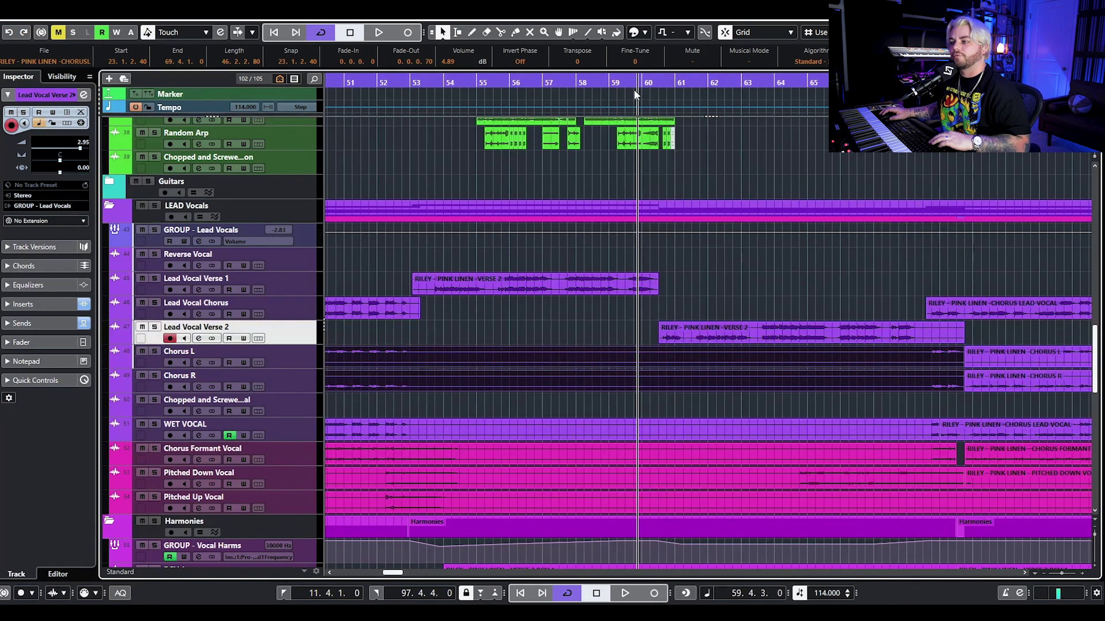
key("space")
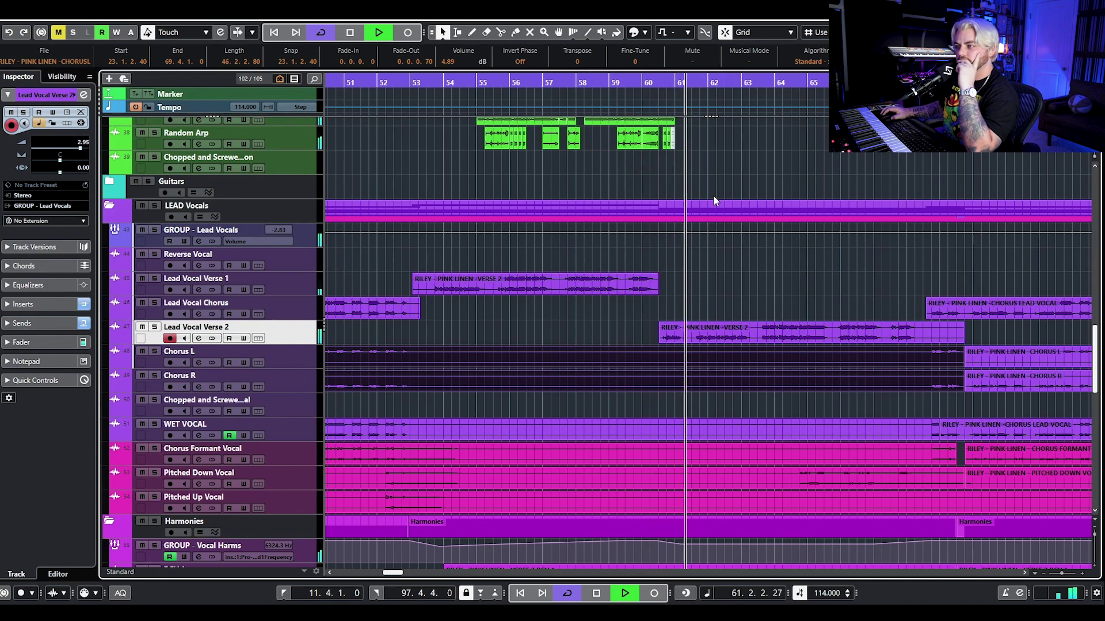
Follow the playing full mix through the rest of Lead Vocal Verse 2 into the following chorus, and stop playback.
scroll(717, 198, "up", 3)
scroll(721, 204, "right", 2)
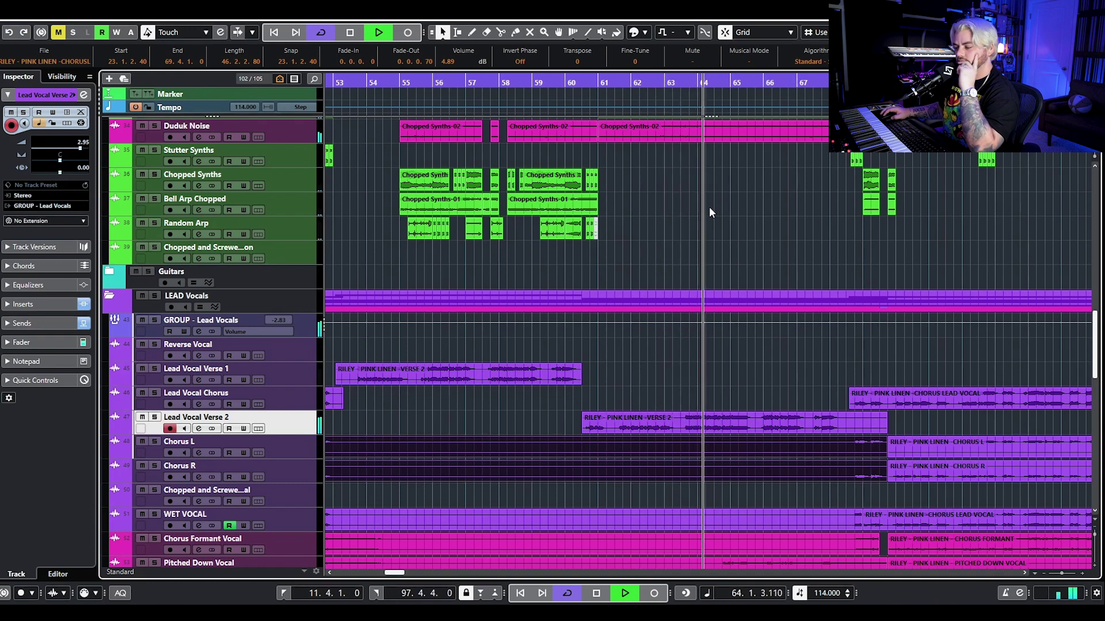
scroll(705, 210, "right", 2)
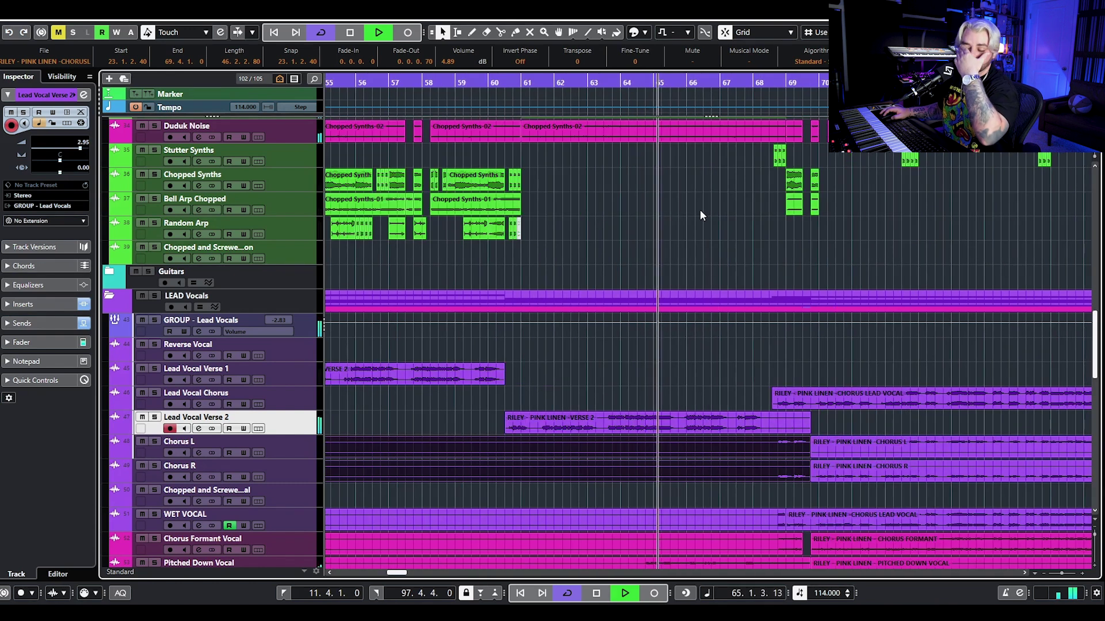
scroll(747, 213, "down", 3)
scroll(747, 210, "up", 3)
scroll(747, 210, "down", 3)
scroll(746, 208, "up", 3)
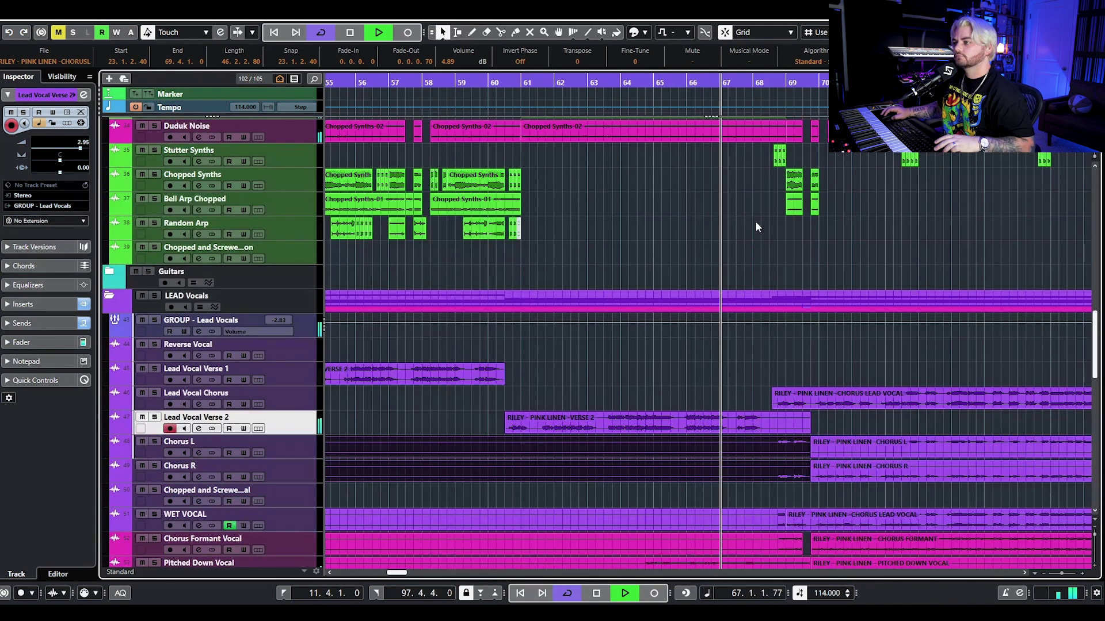
scroll(754, 225, "right", 2)
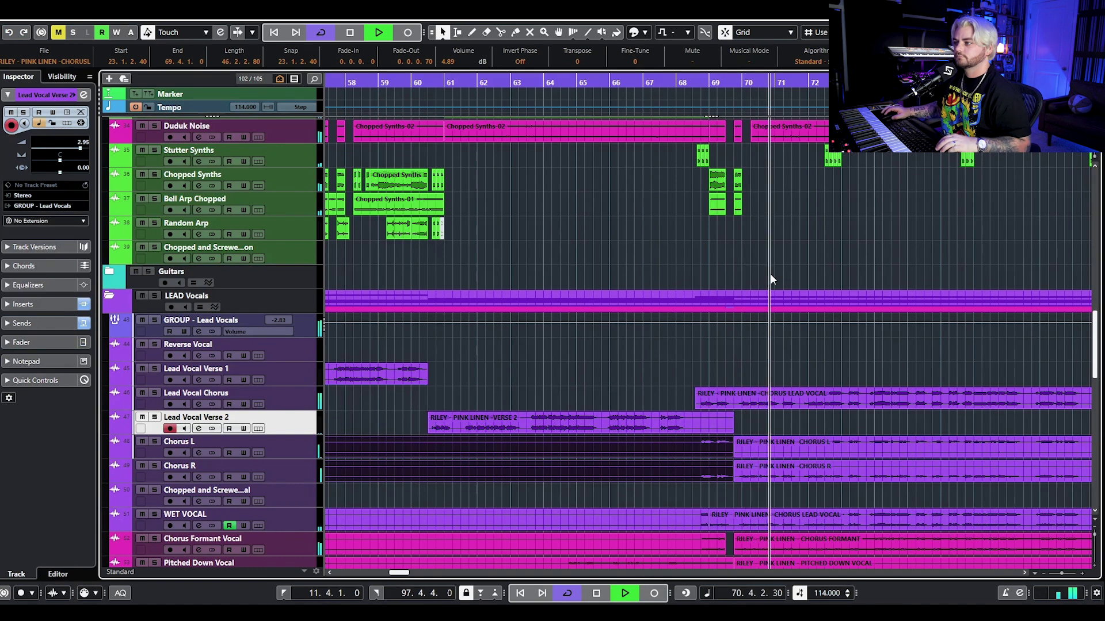
scroll(770, 276, "down", 1)
scroll(767, 274, "right", 2)
key("space")
Look over the harmony tracks and play the full mix from bar 85.1.3 through the tempo drop into the outro.
scroll(765, 267, "down", 10)
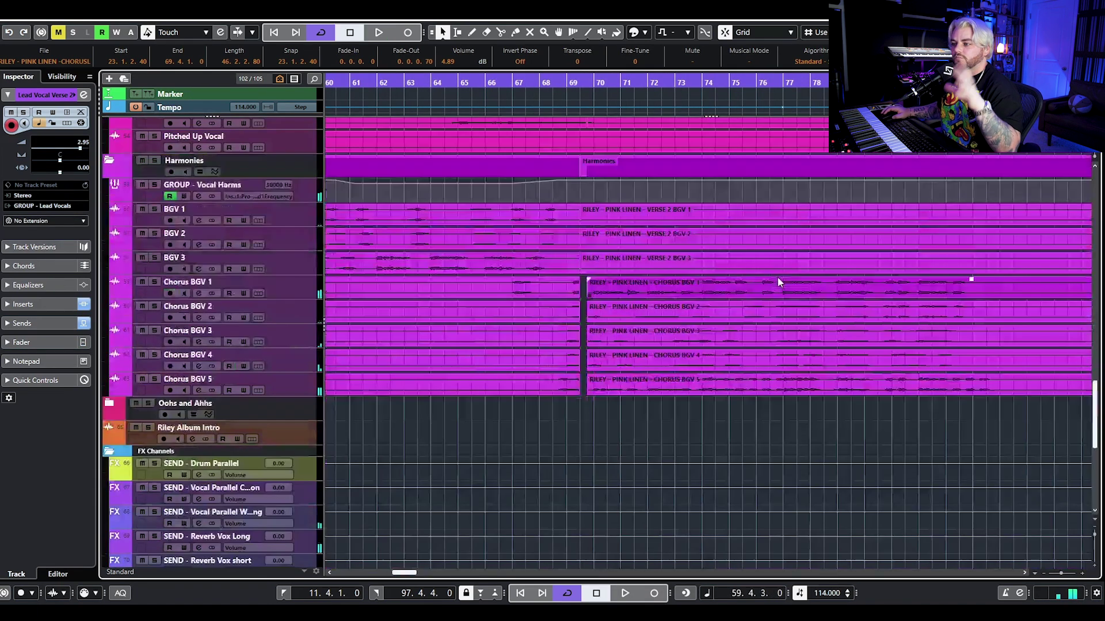
scroll(765, 281, "down", 3)
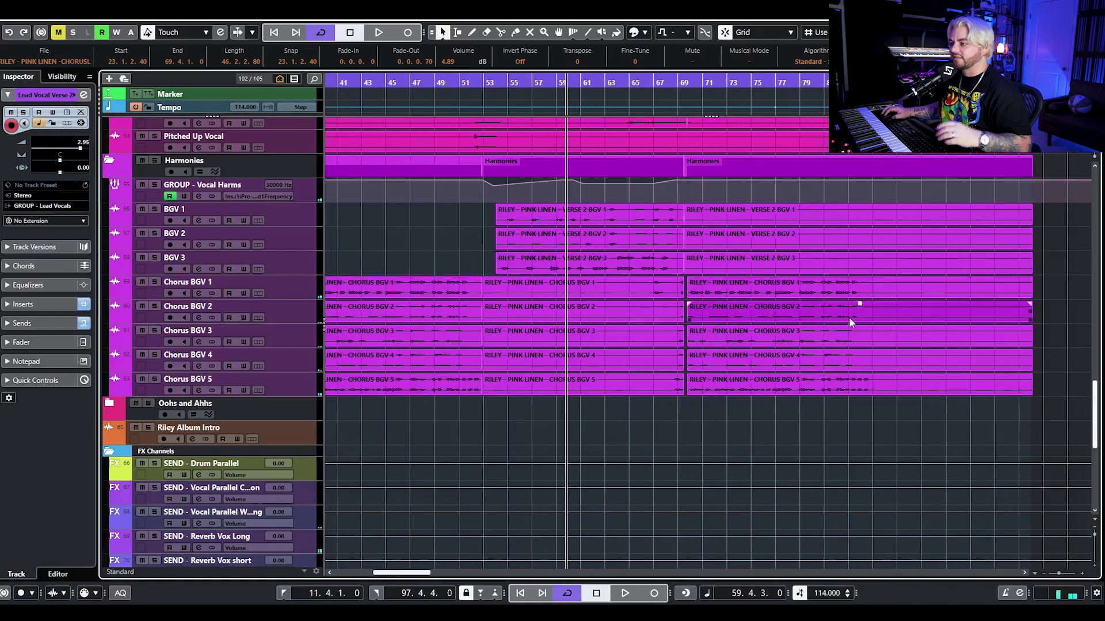
scroll(832, 337, "right", 2)
scroll(750, 318, "up", 3)
scroll(751, 308, "up", 4)
scroll(754, 300, "up", 4, "ctrl")
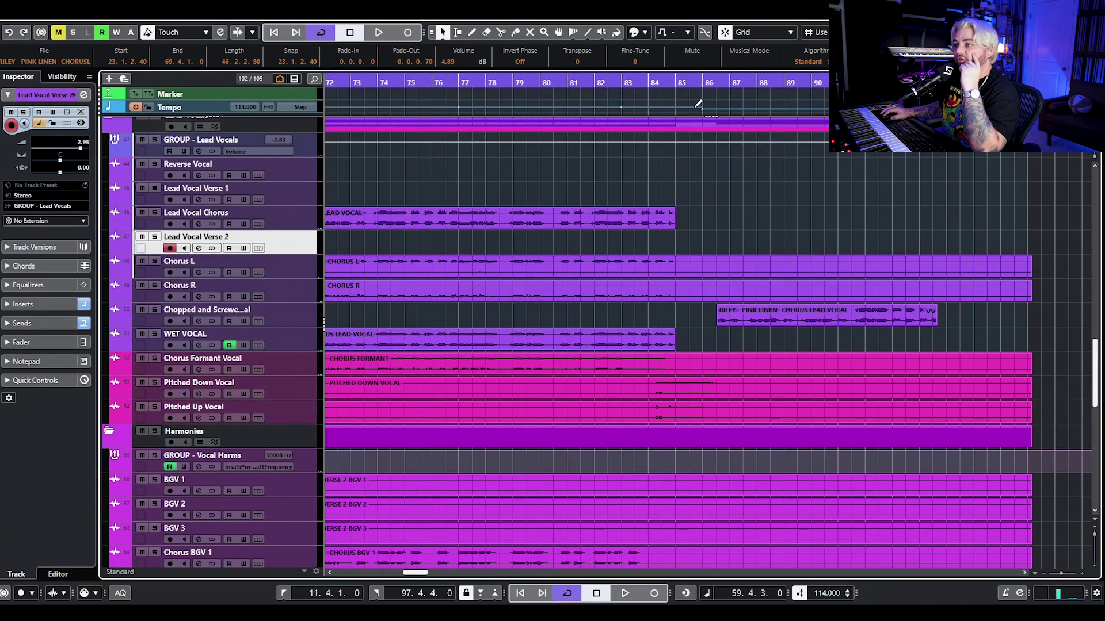
left_click(680, 84)
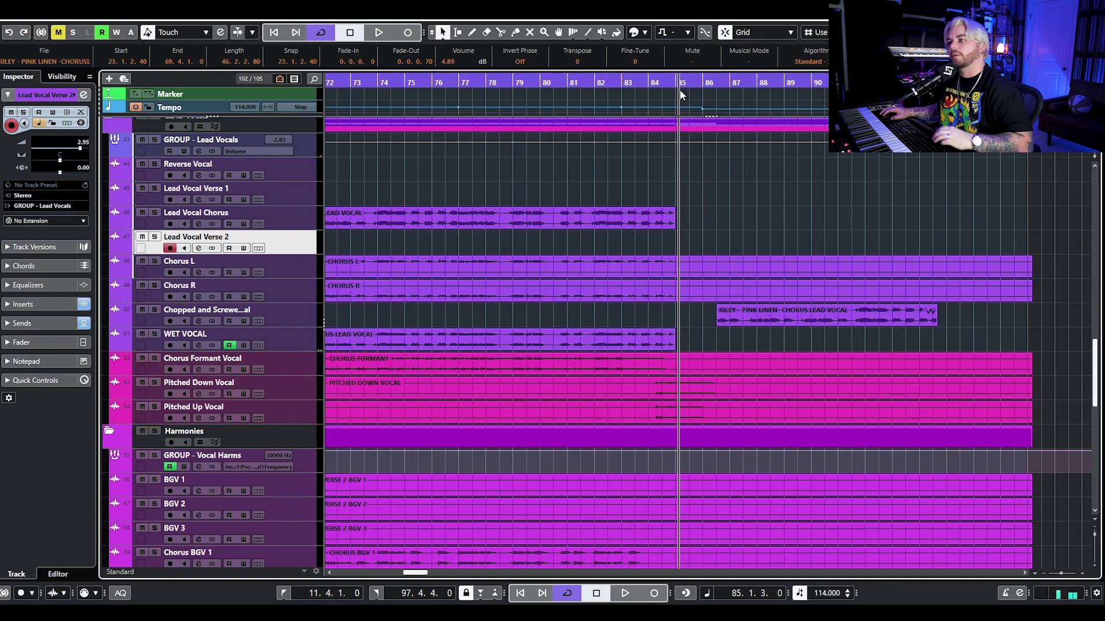
key("space")
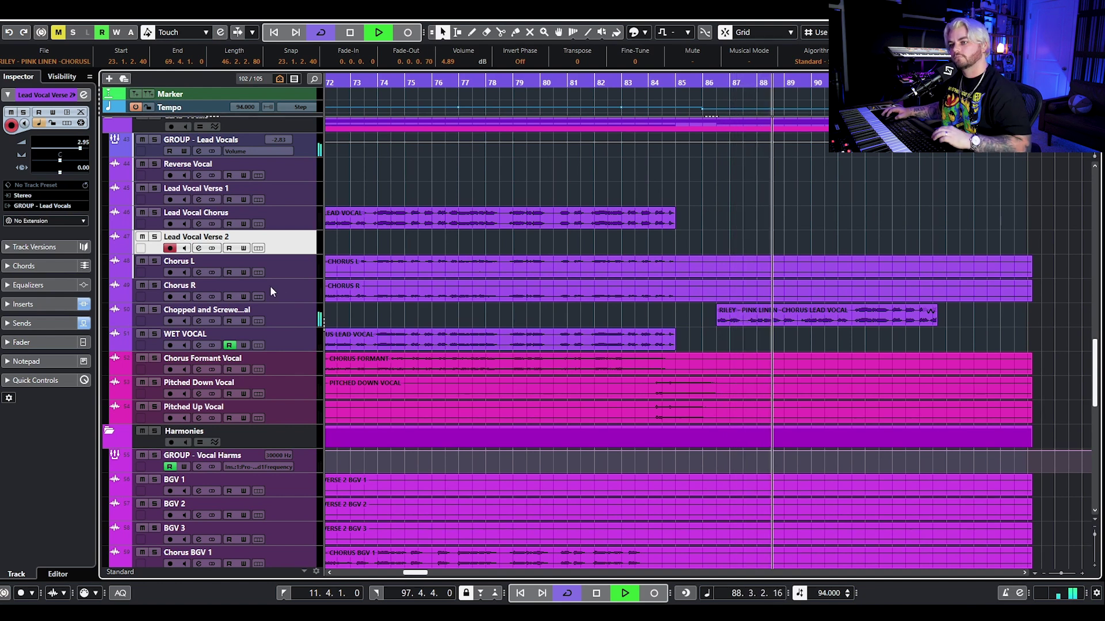
key("space")
Solo the Chopped and Screwed Vocal track and place the playhead at bar 85.2.1.
left_click(155, 309)
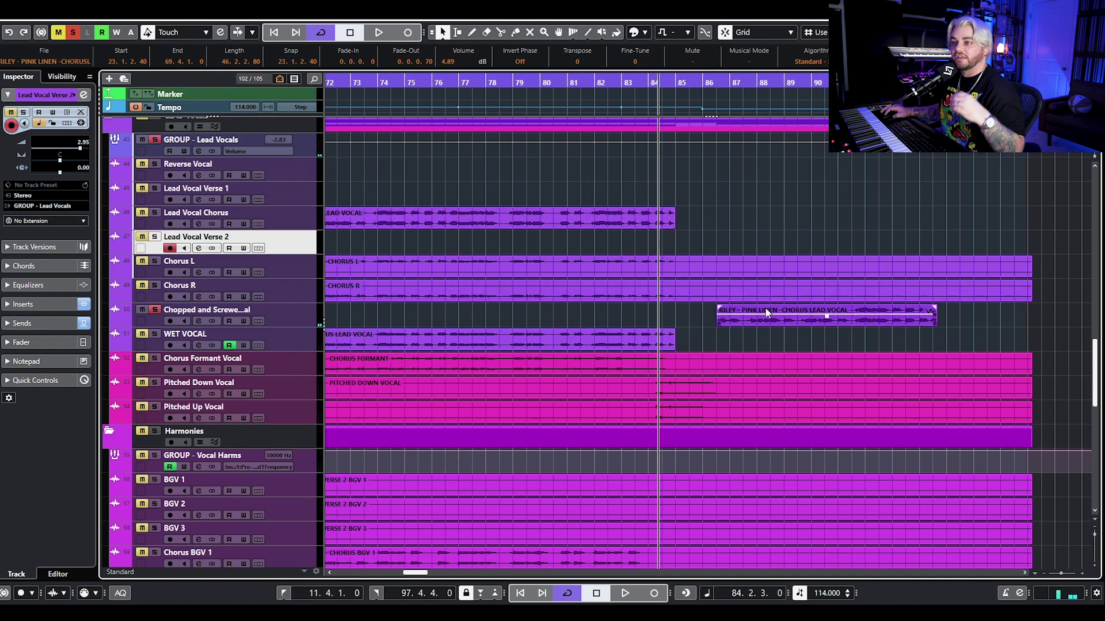
left_click(722, 82)
left_click(682, 84)
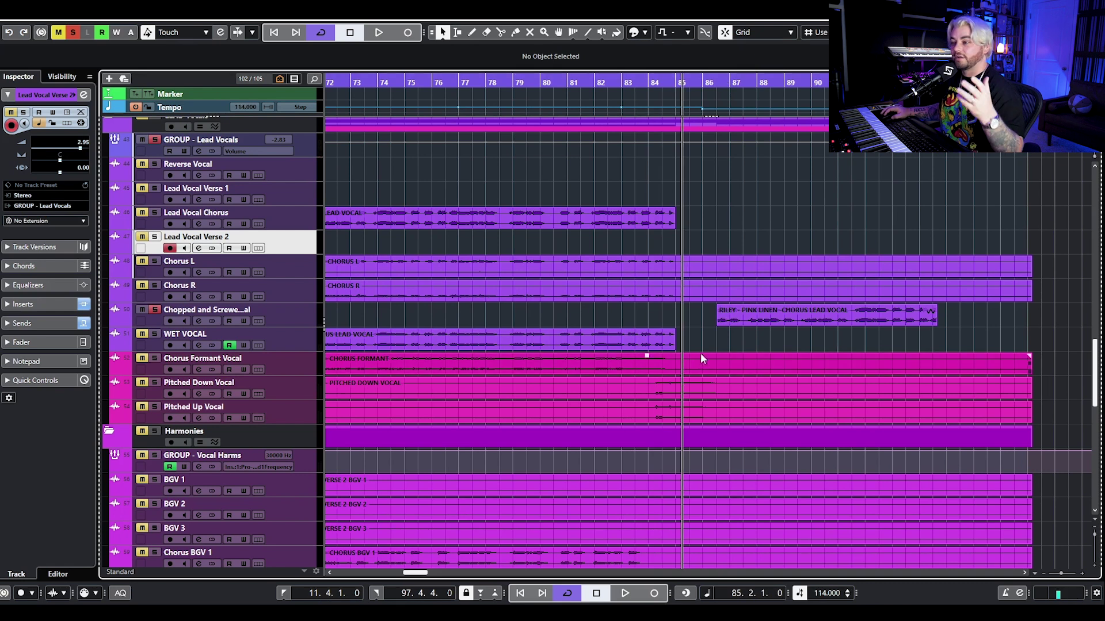
Open the channel settings of Chopped and Screwed Vocal and examine the Auto-Tune Pro formant and transpose settings.
left_click(198, 320)
left_click_drag(166, 138, 508, 154)
left_click(416, 278)
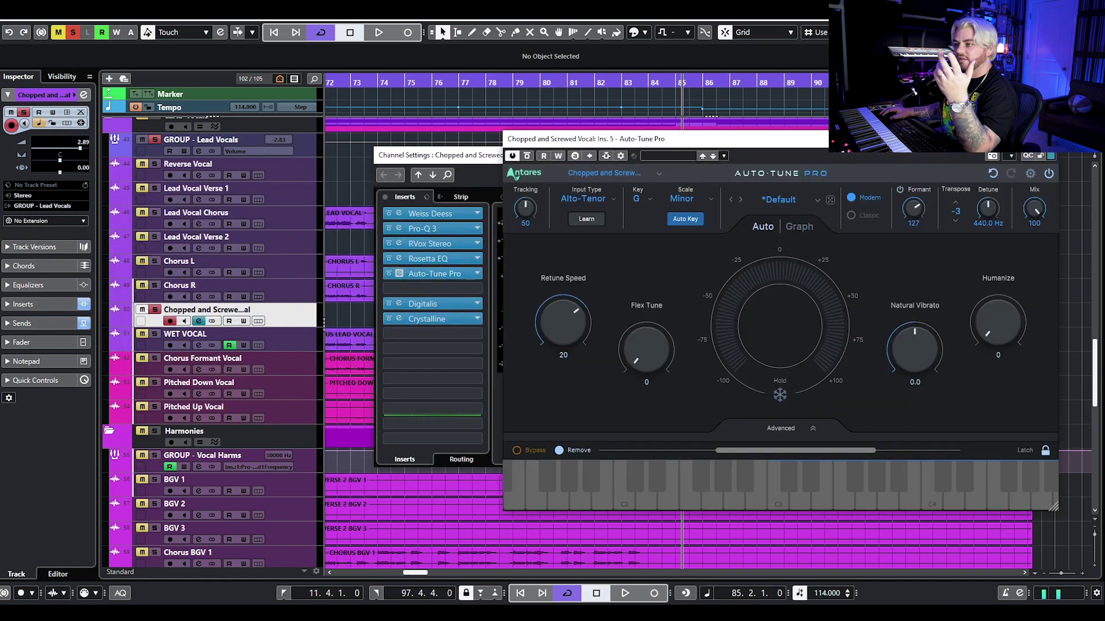
left_click_drag(872, 140, 740, 139)
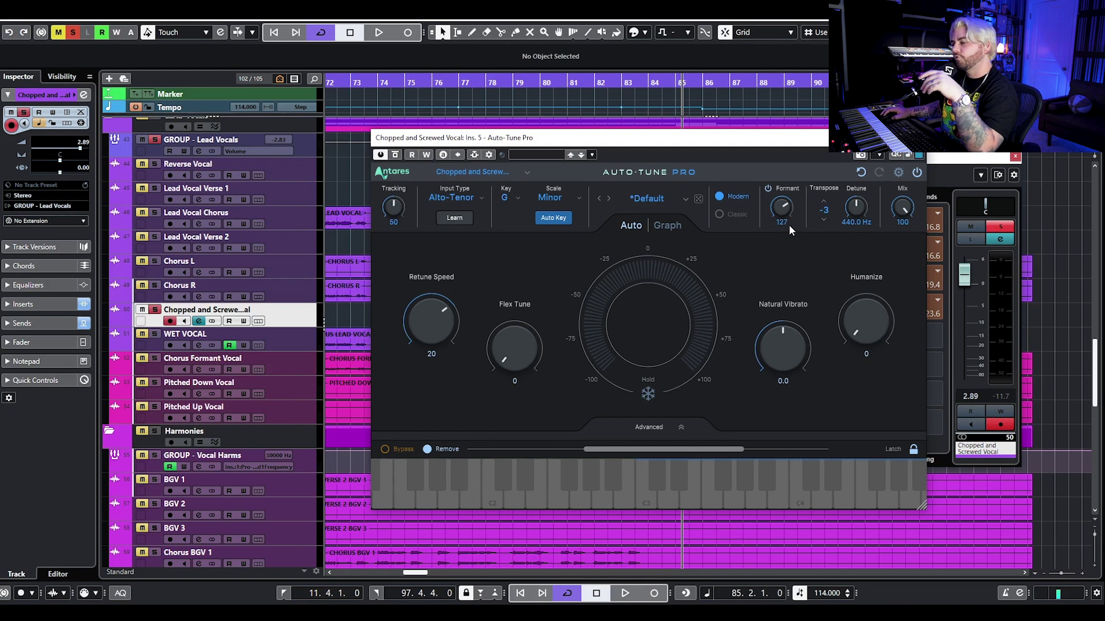
left_click(917, 138)
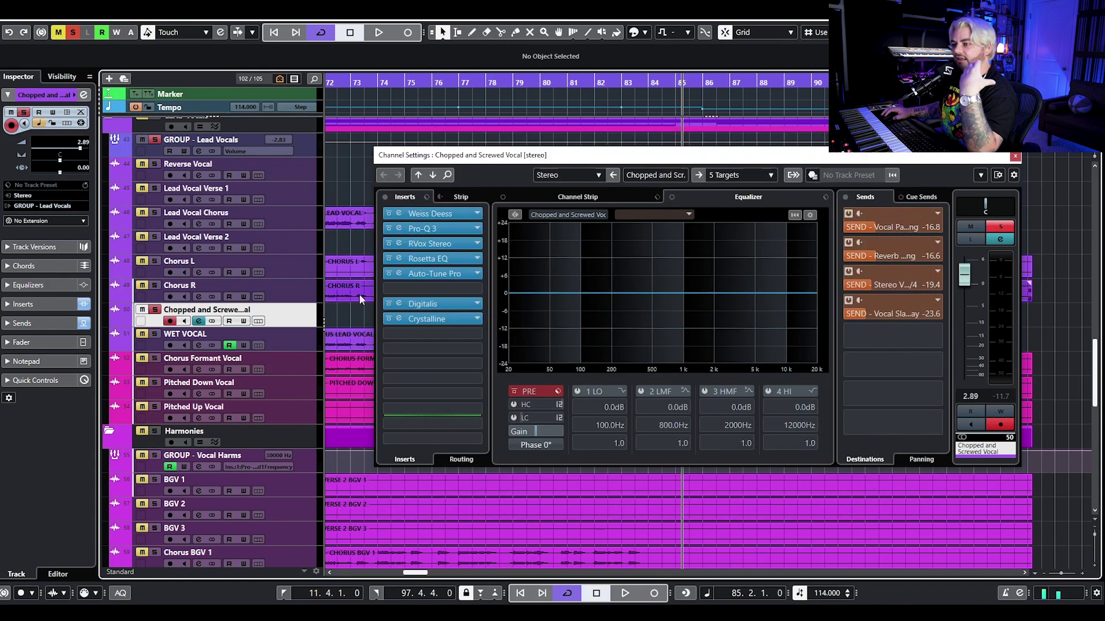
View the Digitalis and Crystalline inserts on Chopped and Screwed Vocal one after the other.
left_click(434, 302)
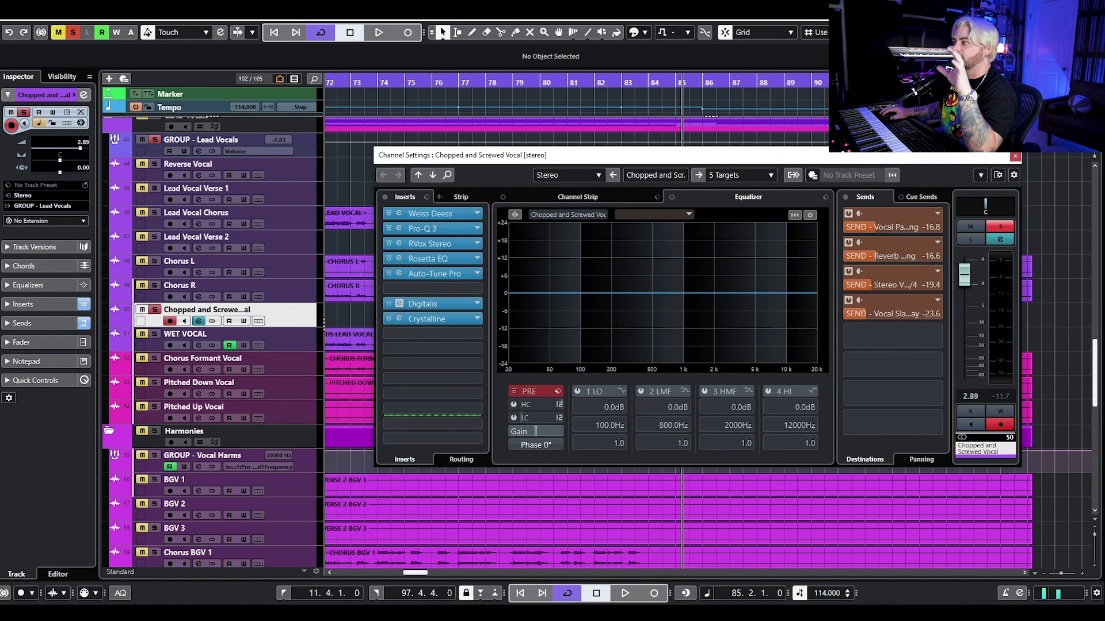
left_click(399, 304)
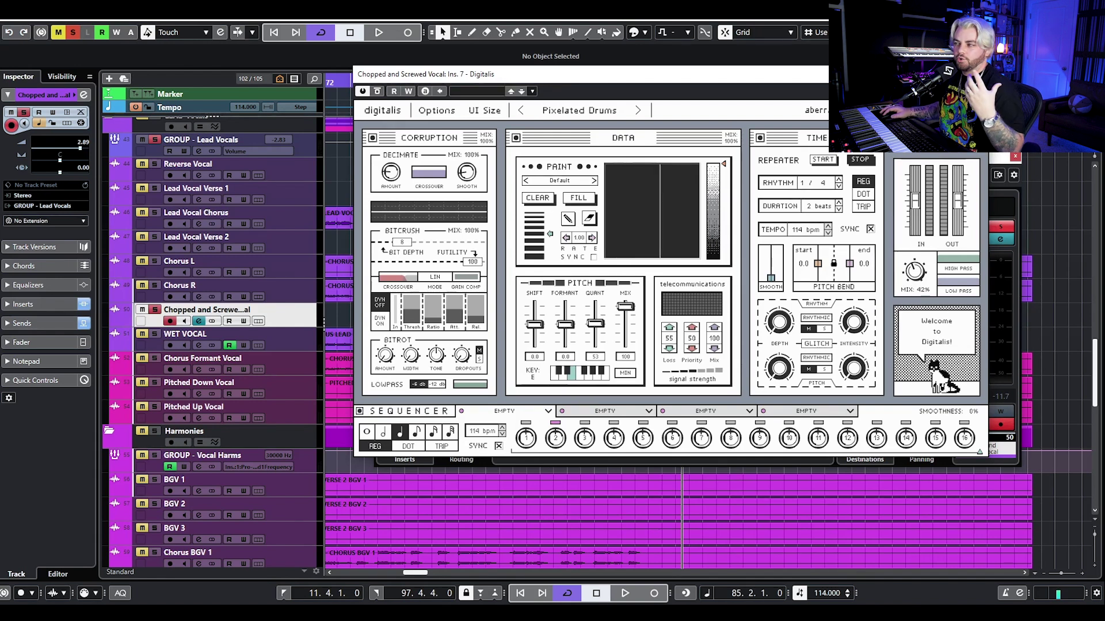
key("ctrl+w")
left_click(447, 317)
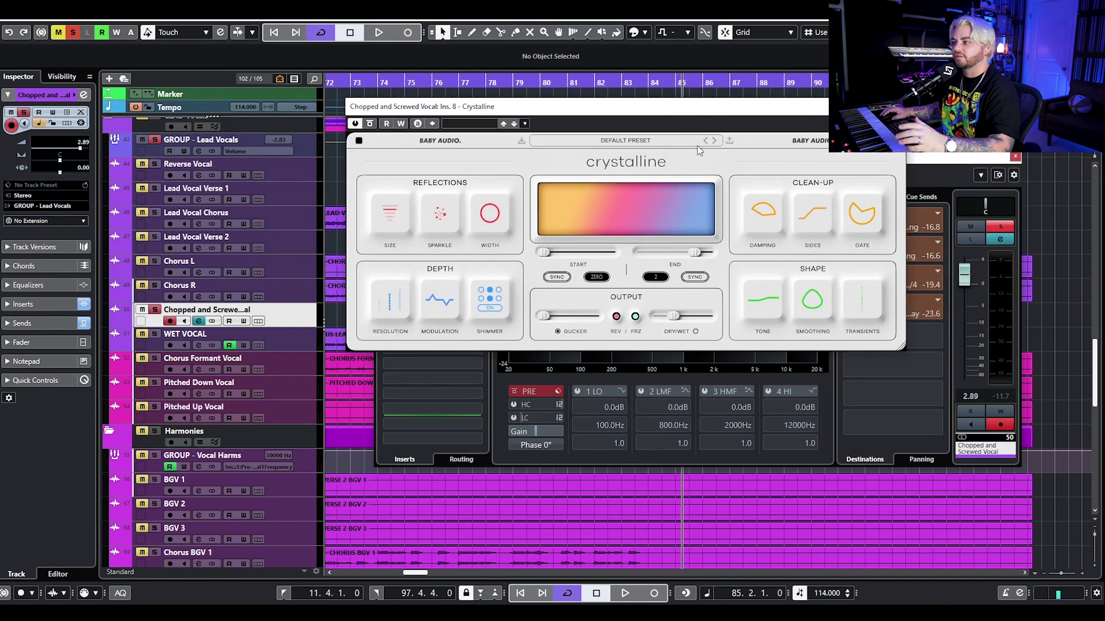
key("ctrl+w")
Close the channel settings and play the soloed Chopped and Screwed Vocal from bar 86.2.3.
left_click(1015, 156)
left_click_drag(706, 85, 711, 84)
key("space")
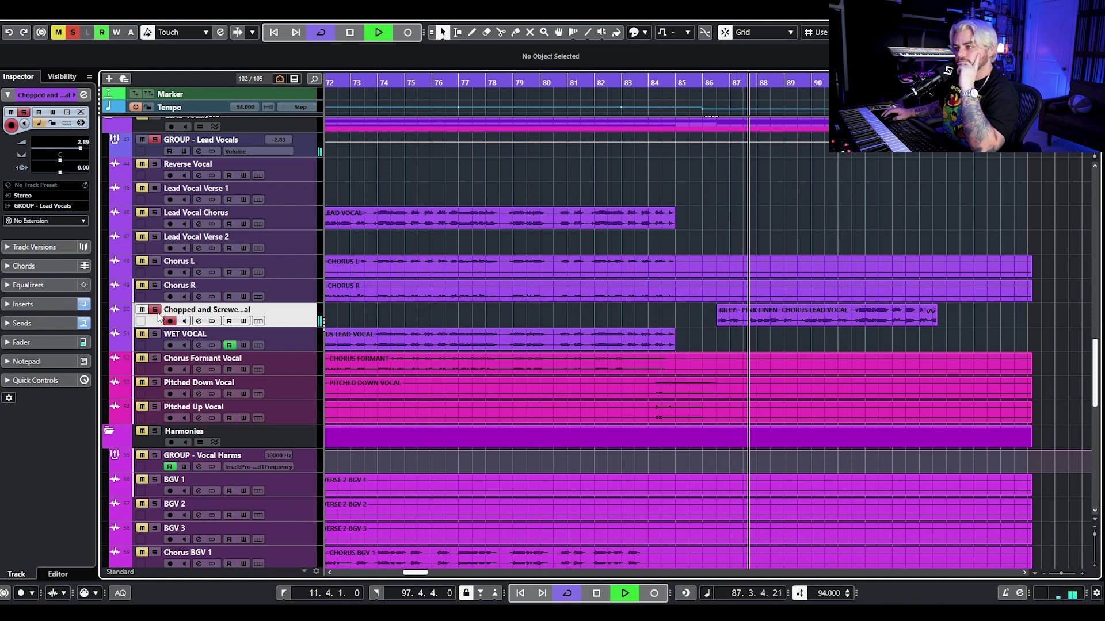
key("space")
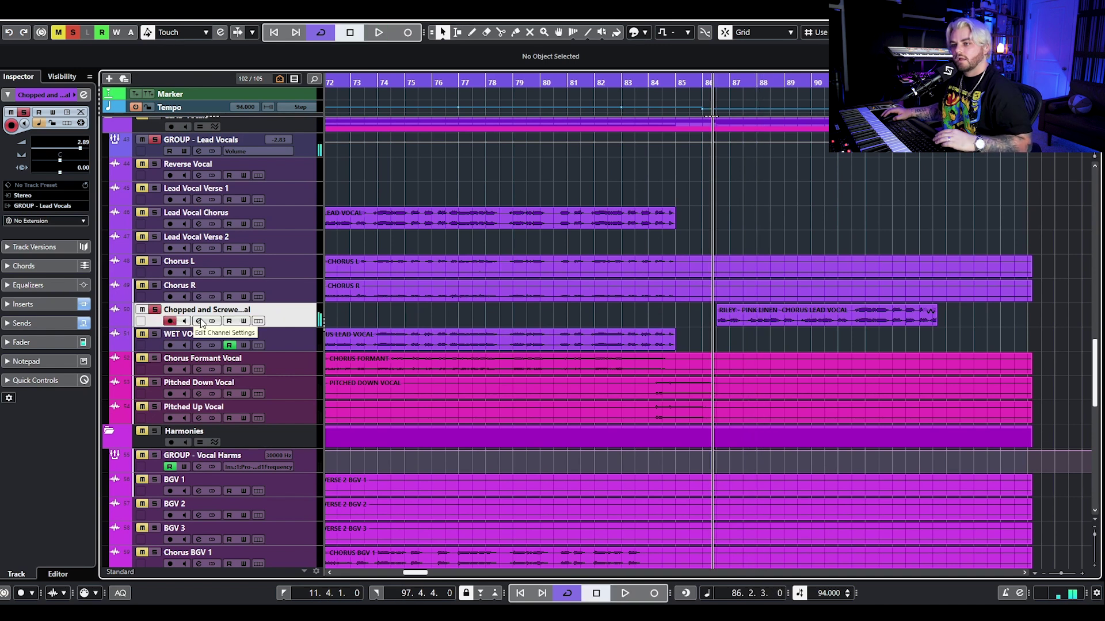
Bypass Crystalline and Digitalis on Chopped and Screwed Vocal and play the soloed track from bar 86.2.3.
left_click(198, 321)
left_click(389, 319)
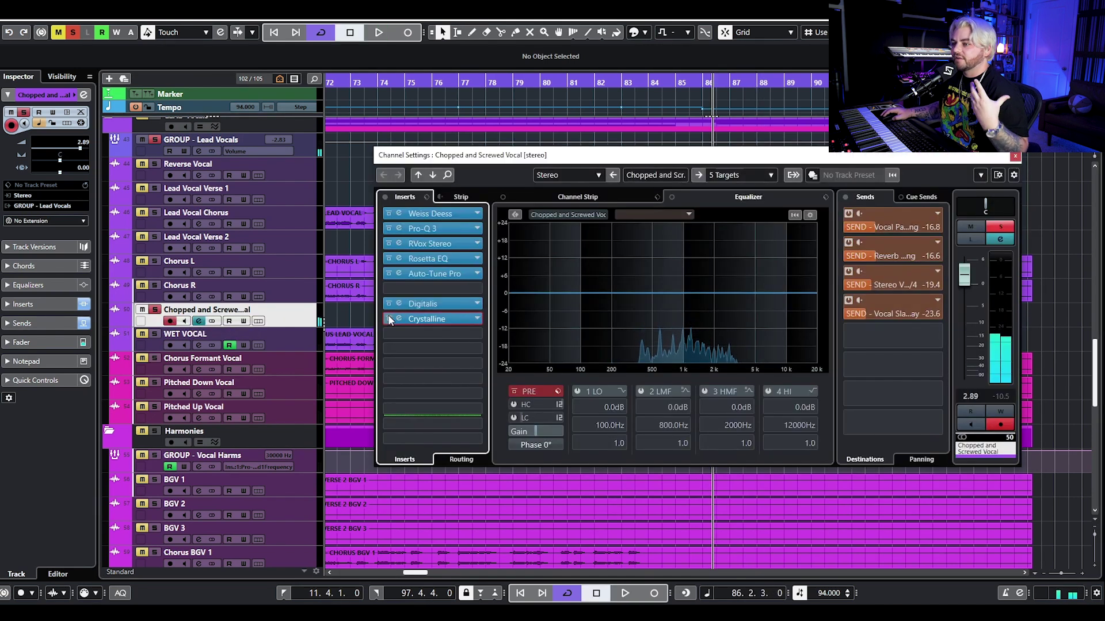
left_click(389, 304)
left_click_drag(690, 158, 567, 318)
key("space")
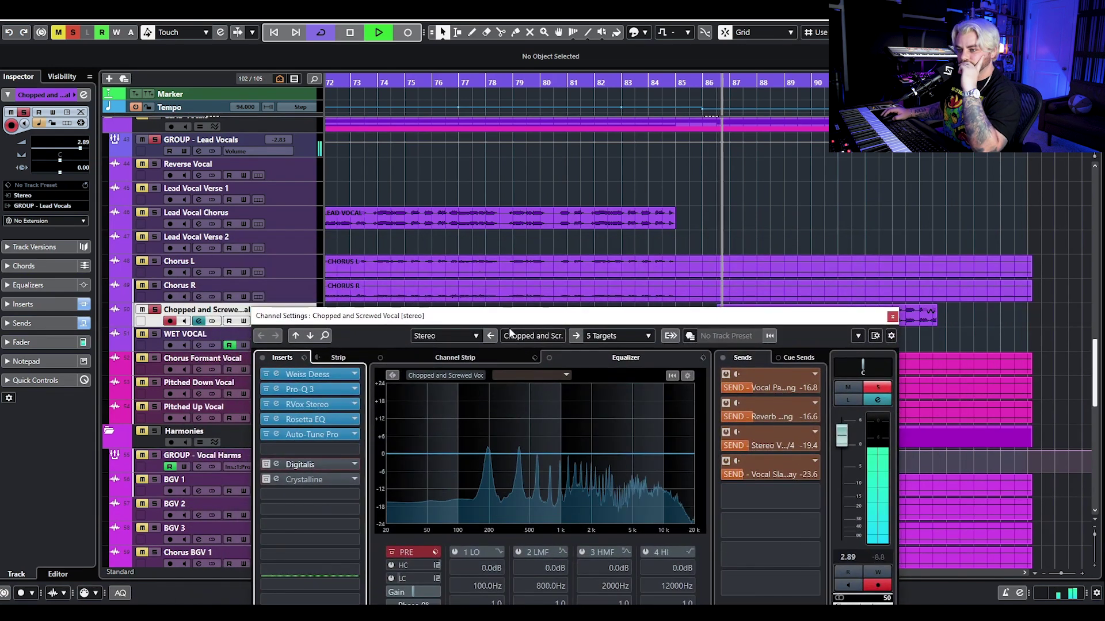
Audition the vocal with Auto-Tune Pro bypassed as well, and reactivate Auto-Tune Pro, Digitalis and Crystalline during playback.
left_click(265, 435)
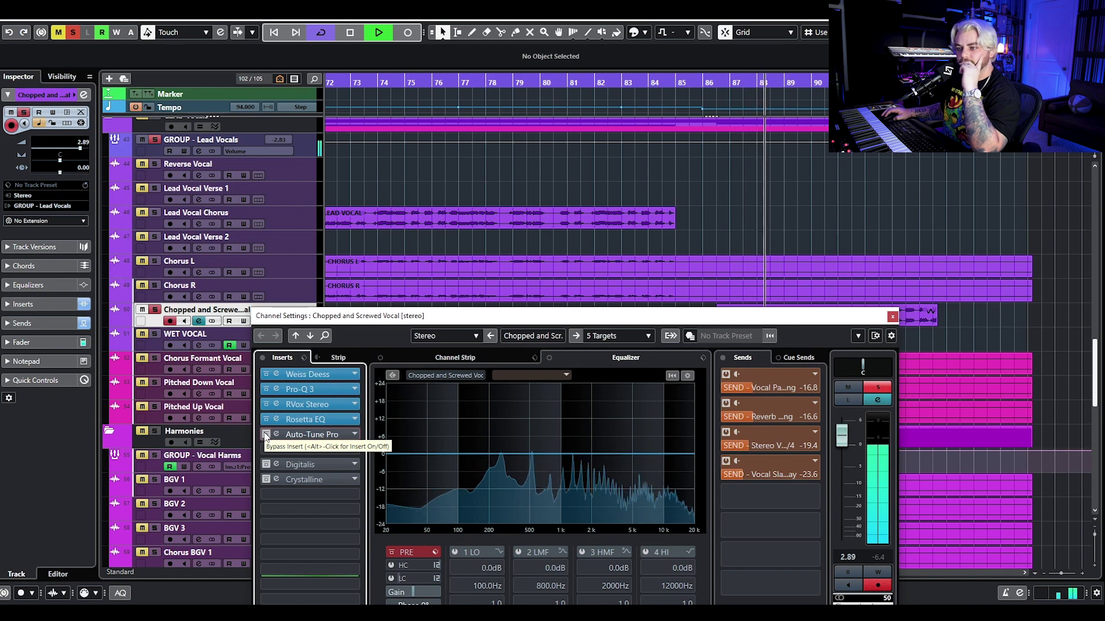
left_click(265, 435)
left_click(265, 464)
left_click(265, 480)
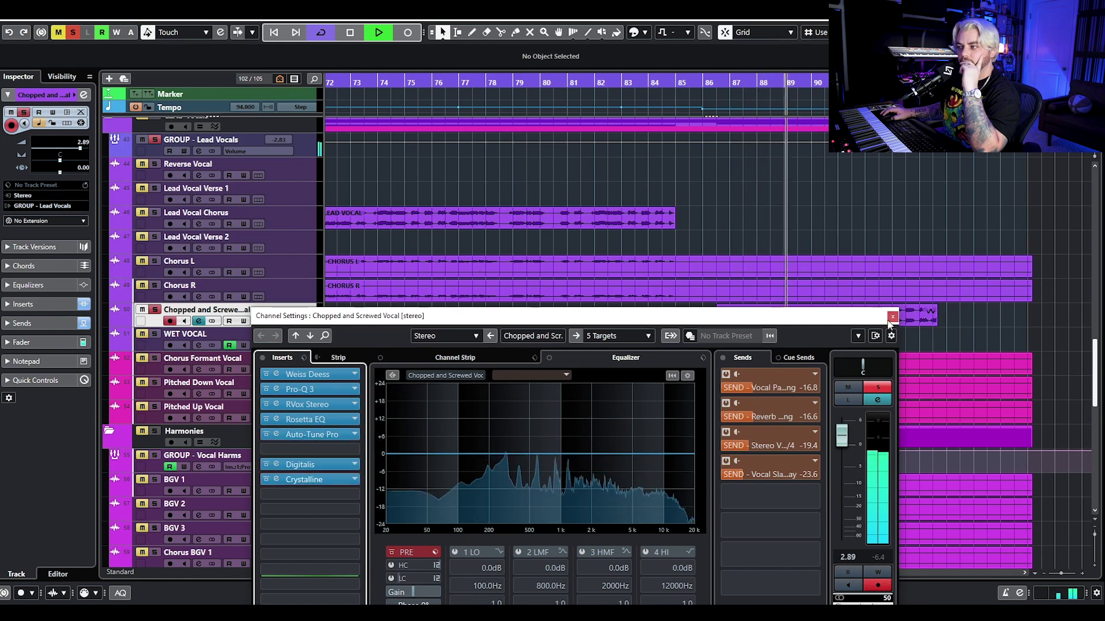
Close the channel settings, stop playback and unsolo Chopped and Screwed Vocal.
left_click(891, 316)
key("space")
left_click(154, 310)
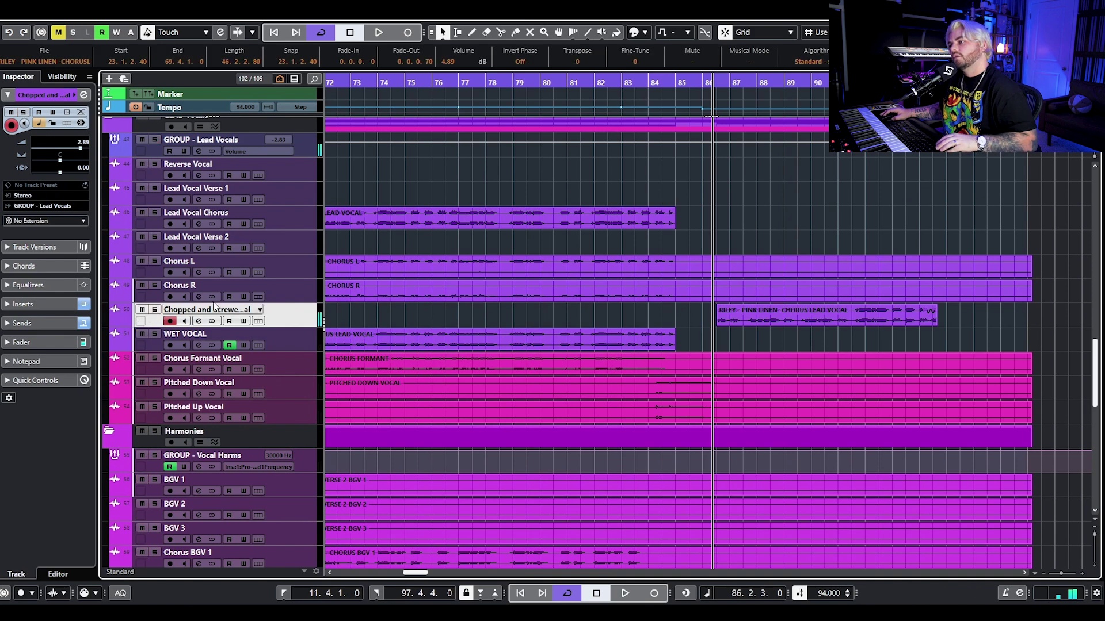
Show the whole arrangement and select all the Kick and Snare events across the song.
scroll(655, 285, "down", 2)
scroll(657, 286, "up", 10)
key("g")
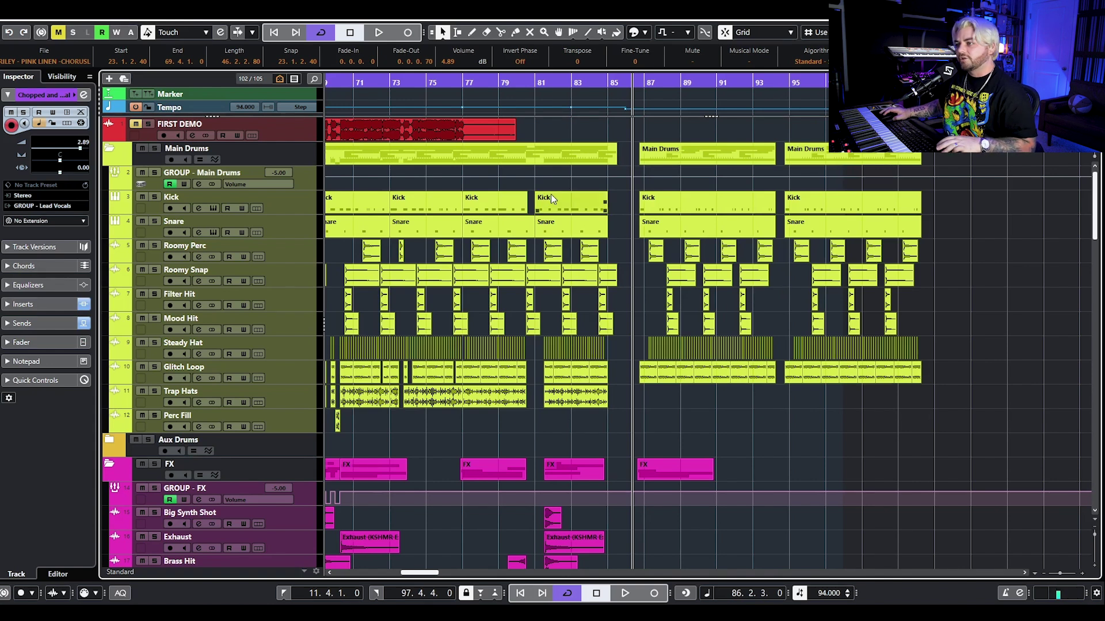
scroll(522, 174, "down", 2)
scroll(515, 201, "left", 3)
scroll(543, 241, "down", 2)
key("h")
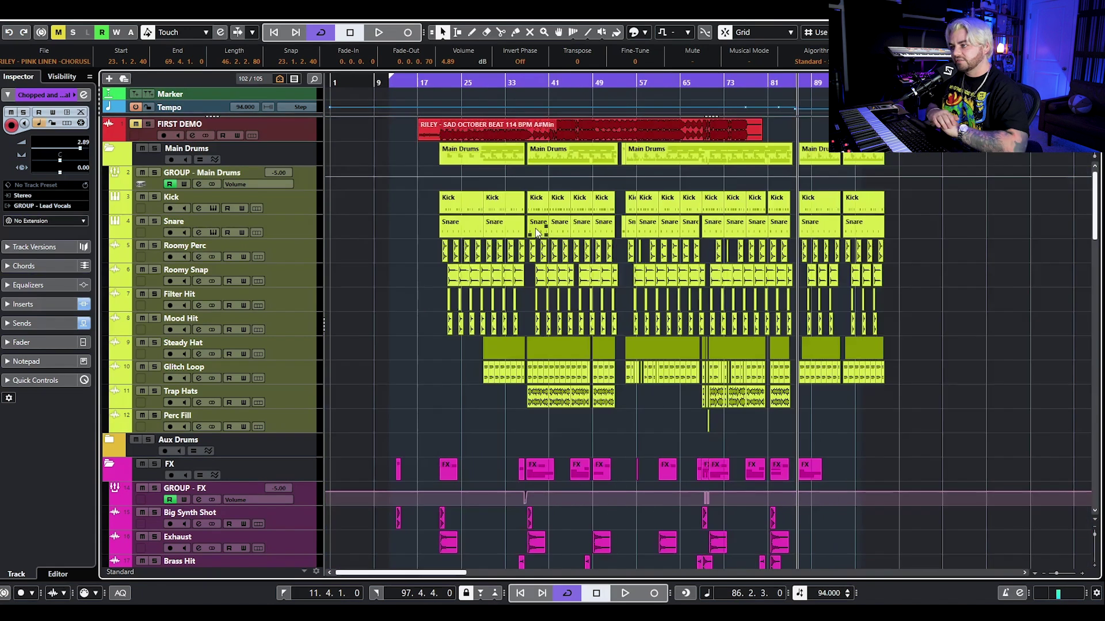
left_click_drag(386, 202, 947, 218)
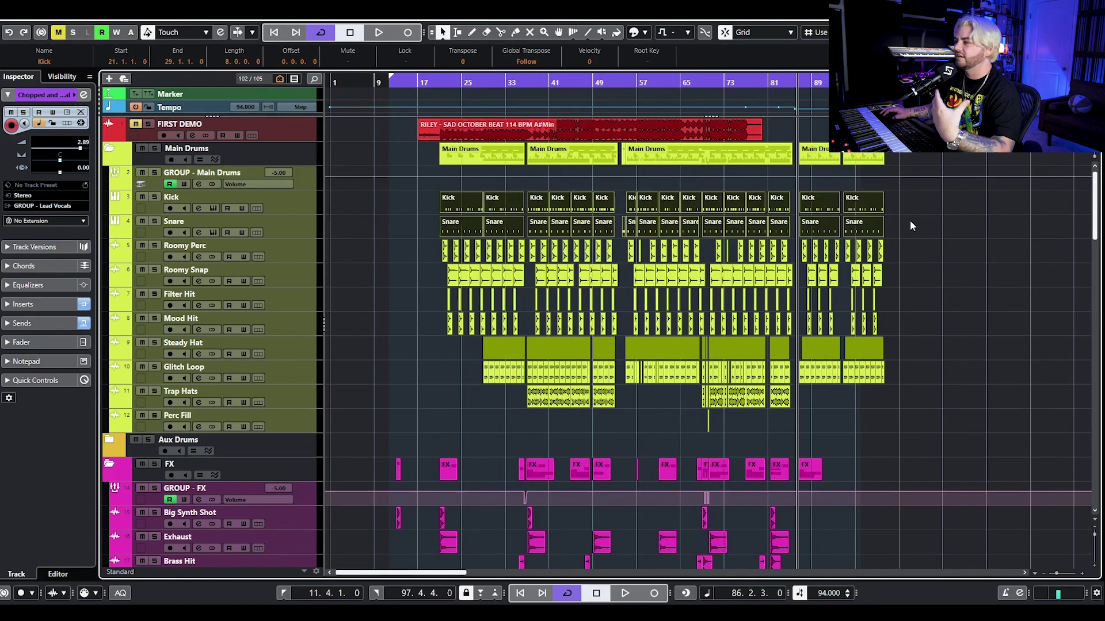
Place the playhead at bar 21.1.3, look over the vocal and drum tracks, and solo the FIRST DEMO track.
left_click(443, 81)
scroll(465, 250, "down", 15)
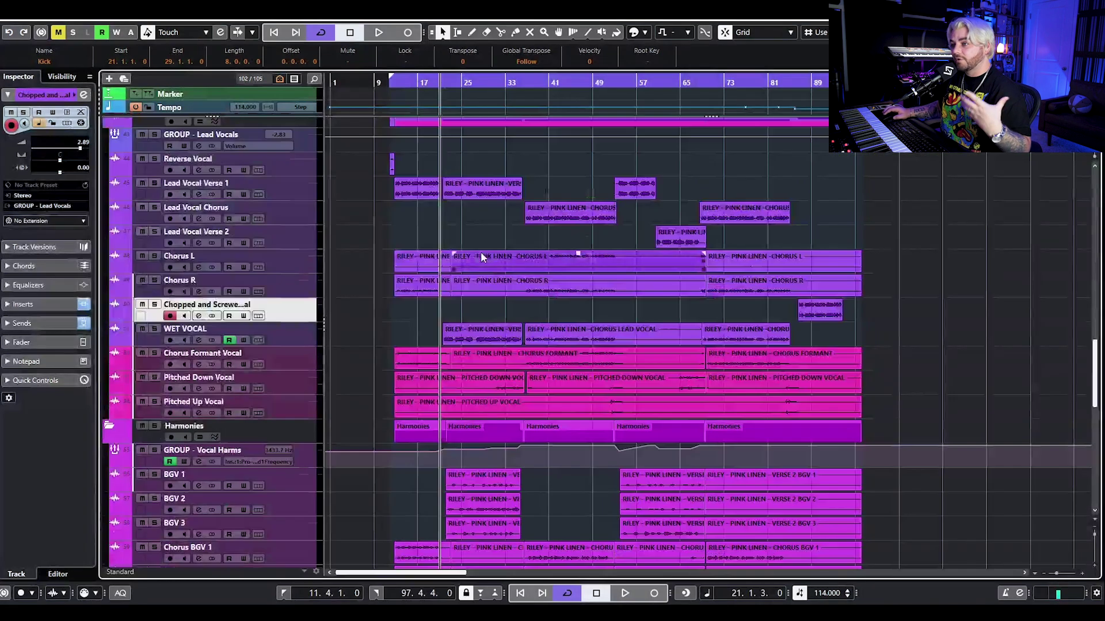
scroll(481, 253, "down", 5)
scroll(481, 253, "up", 20)
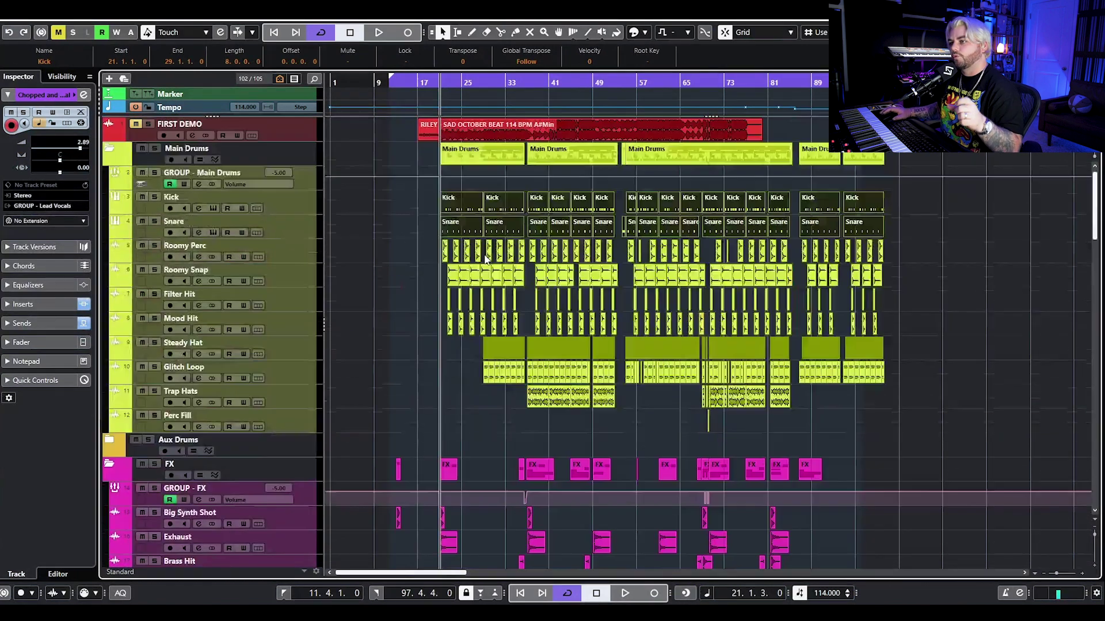
left_click(149, 124)
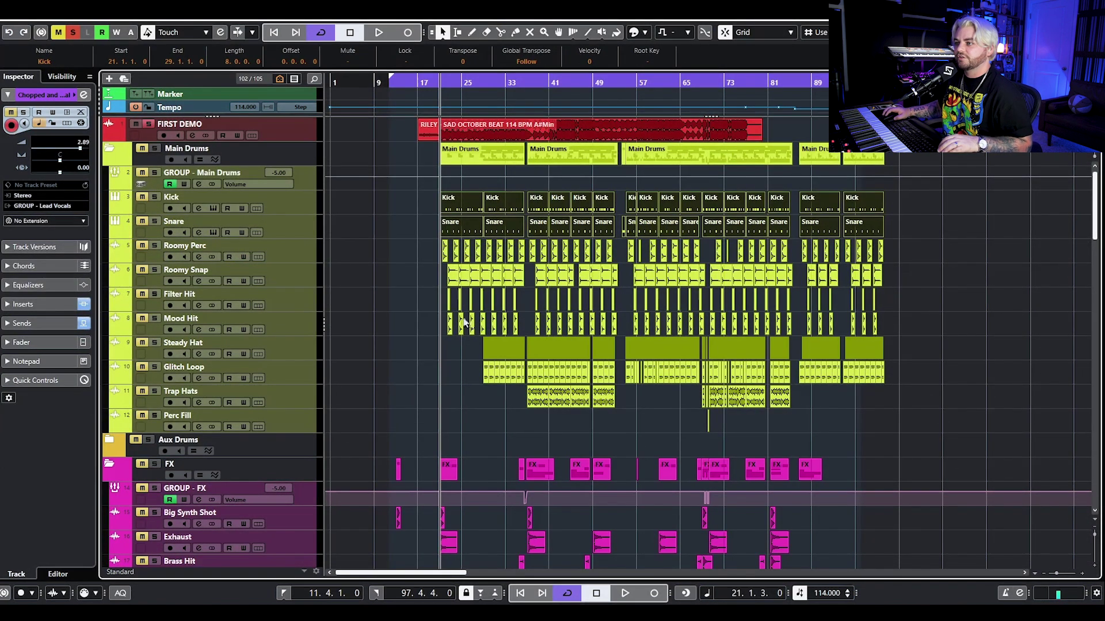
Select the Sad October Beat clip on the FIRST DEMO track and play it from its start at bar 17.
scroll(471, 329, "up", 2)
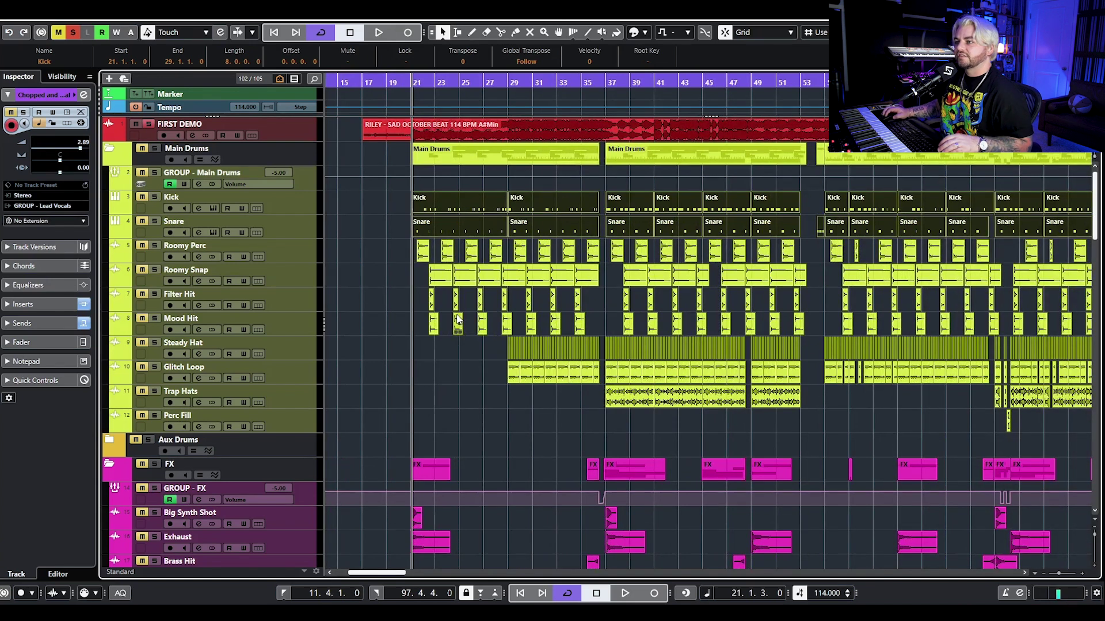
scroll(399, 169, "up", 3)
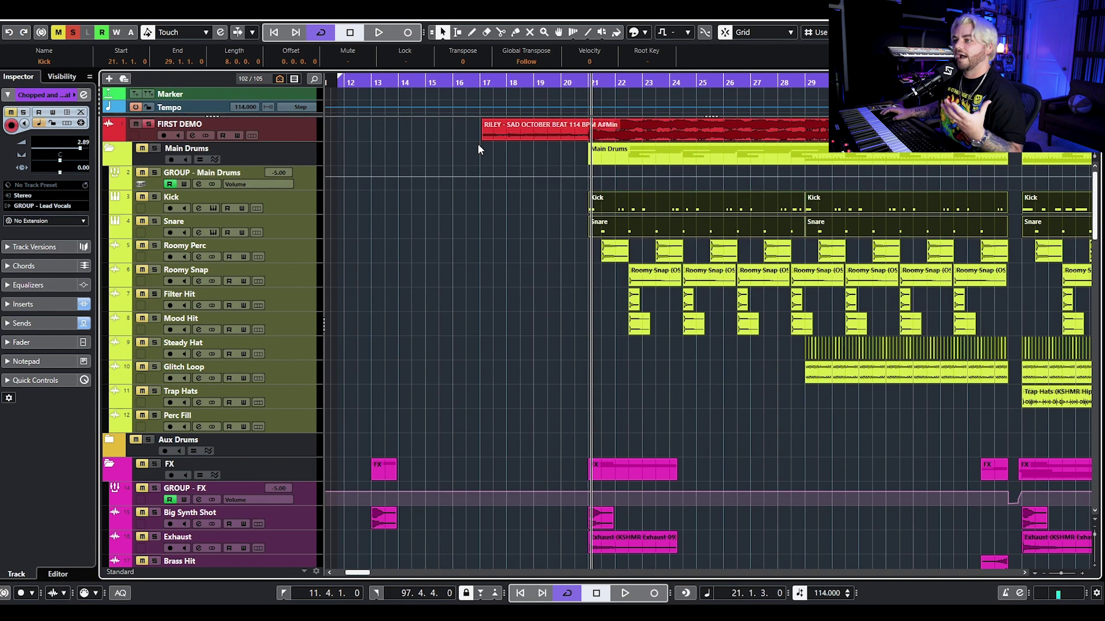
left_click(483, 133)
left_click(480, 84)
left_click_drag(480, 84, 484, 85)
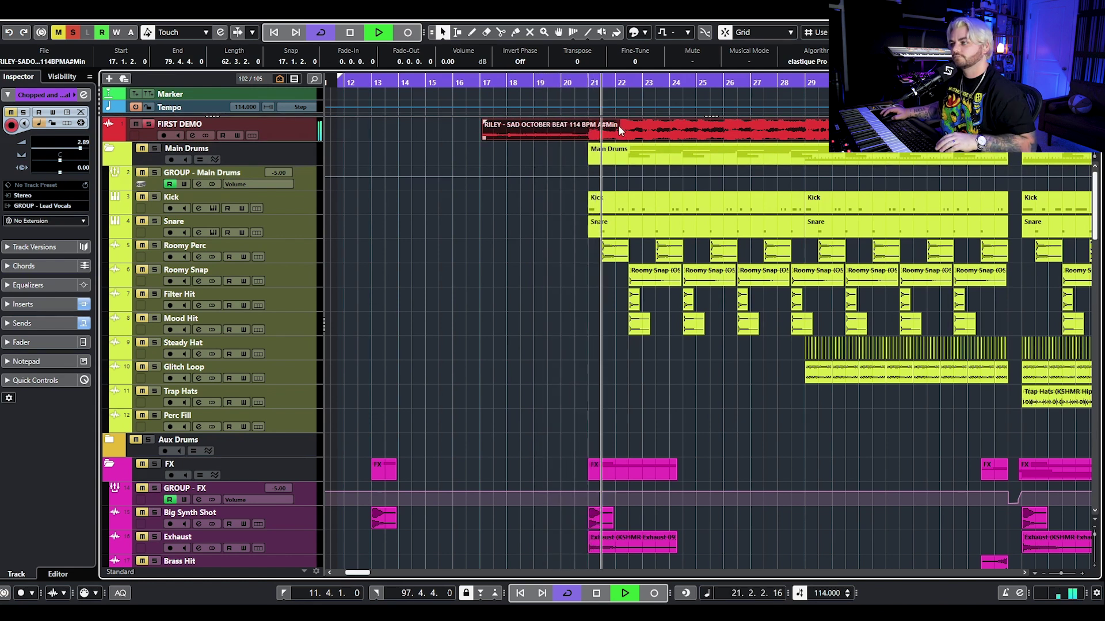
Continue auditioning the soloed FIRST DEMO track from bar 29.1.1.
key("g")
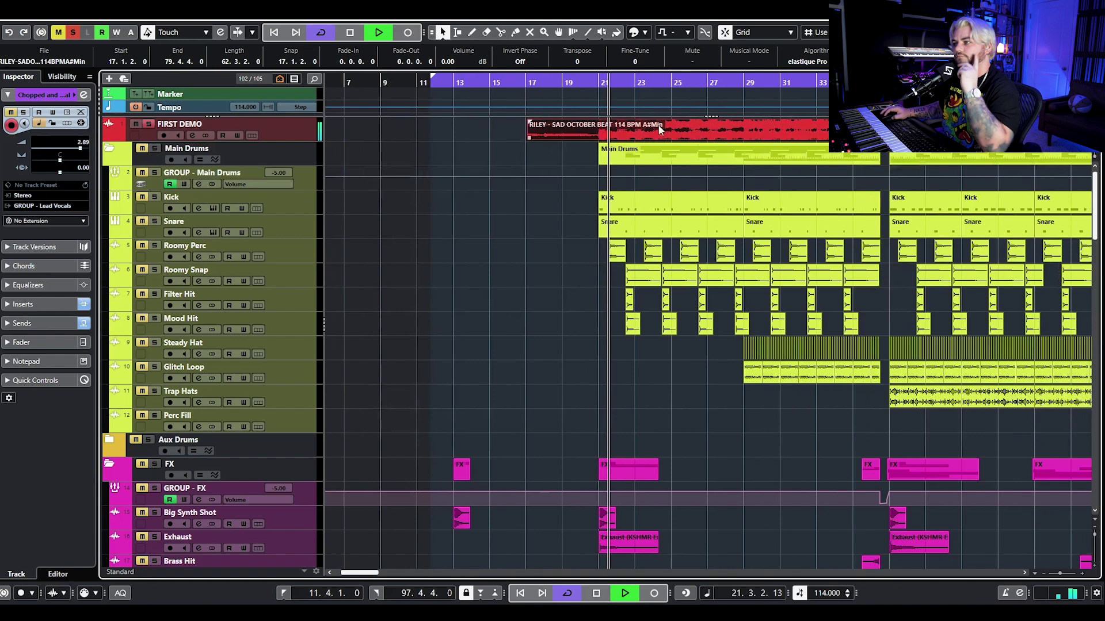
key("space")
left_click(744, 85)
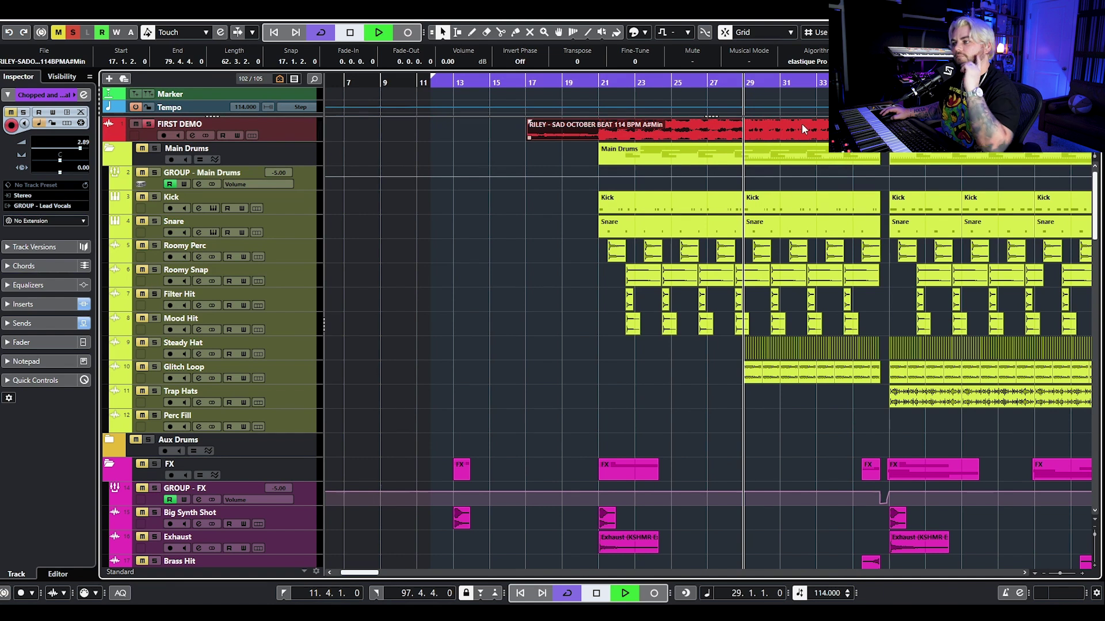
Play the soloed FIRST DEMO track from bar 29, select the track, stop playback and turn off its solo.
key("space")
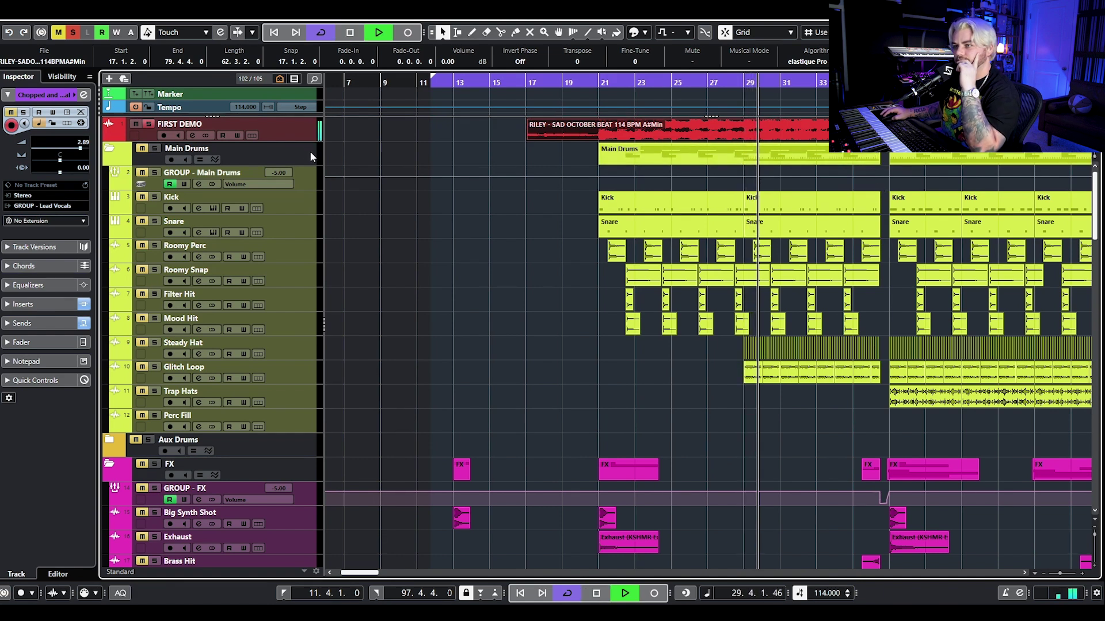
left_click(291, 134)
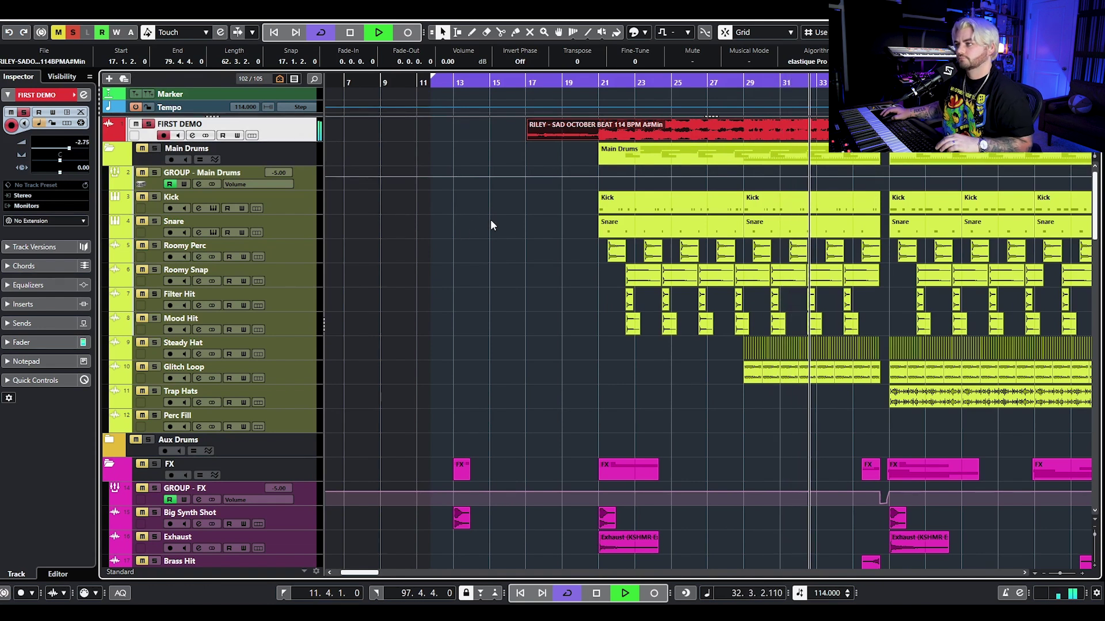
key("space")
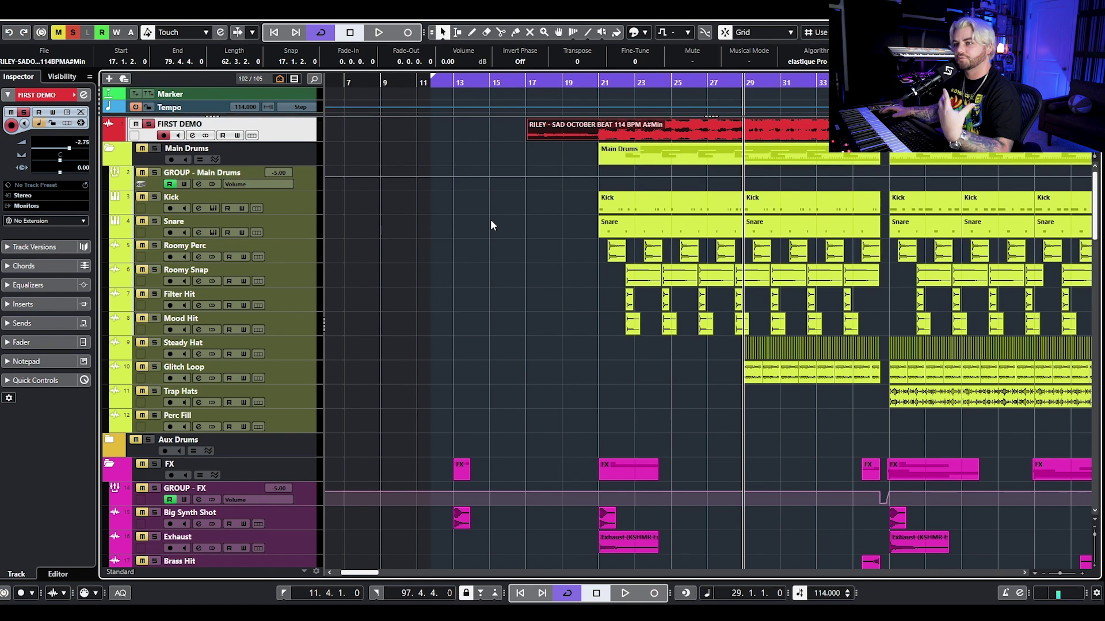
left_click(148, 124)
Show the whole song, look over the tracks and select the Sad October Beat clip on the FIRST DEMO track.
scroll(560, 322, "down", 15)
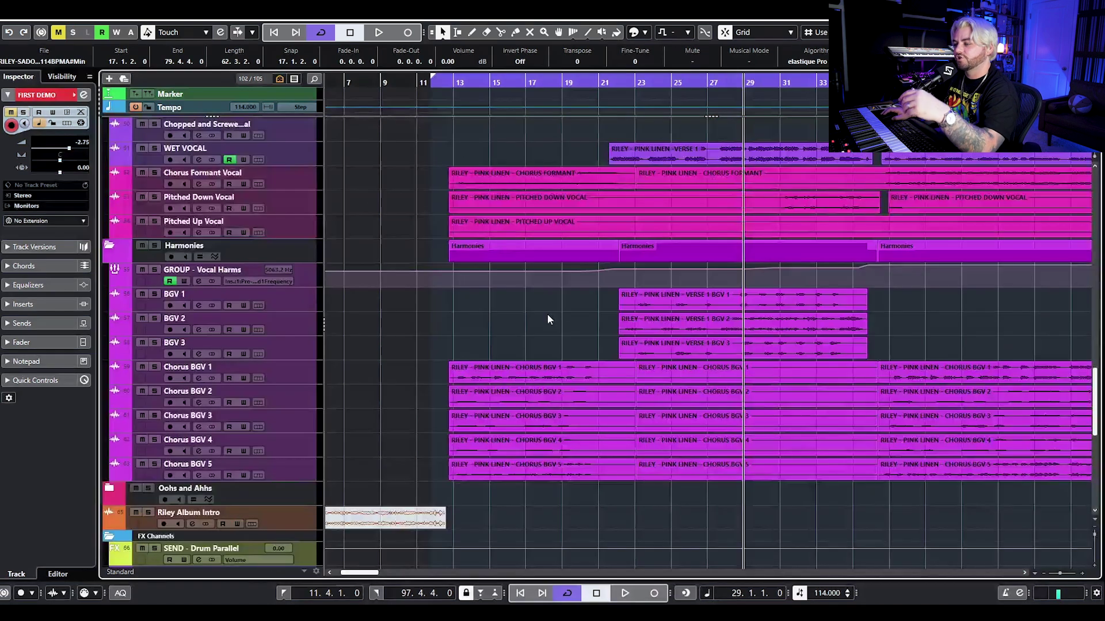
scroll(554, 317, "up", 10)
key("shift+f")
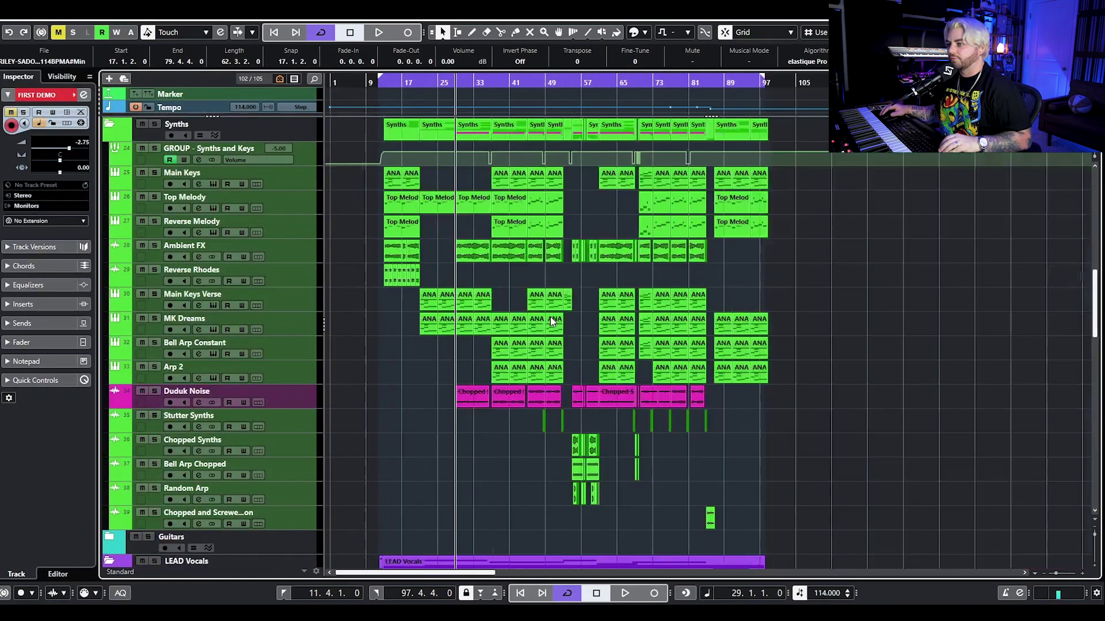
scroll(551, 321, "up", 10)
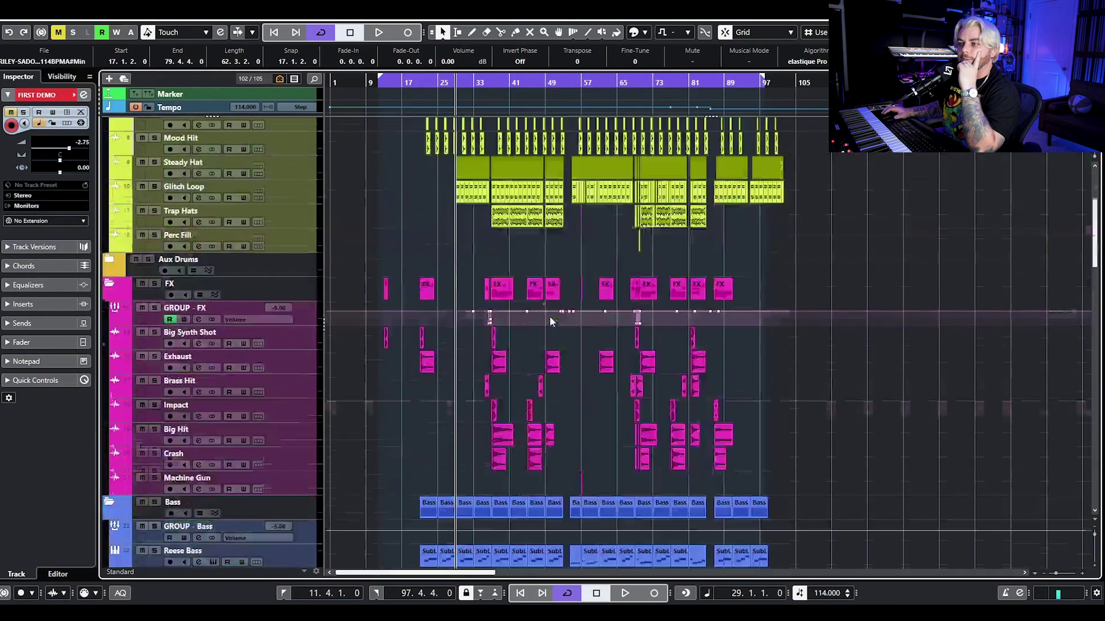
left_click(660, 131)
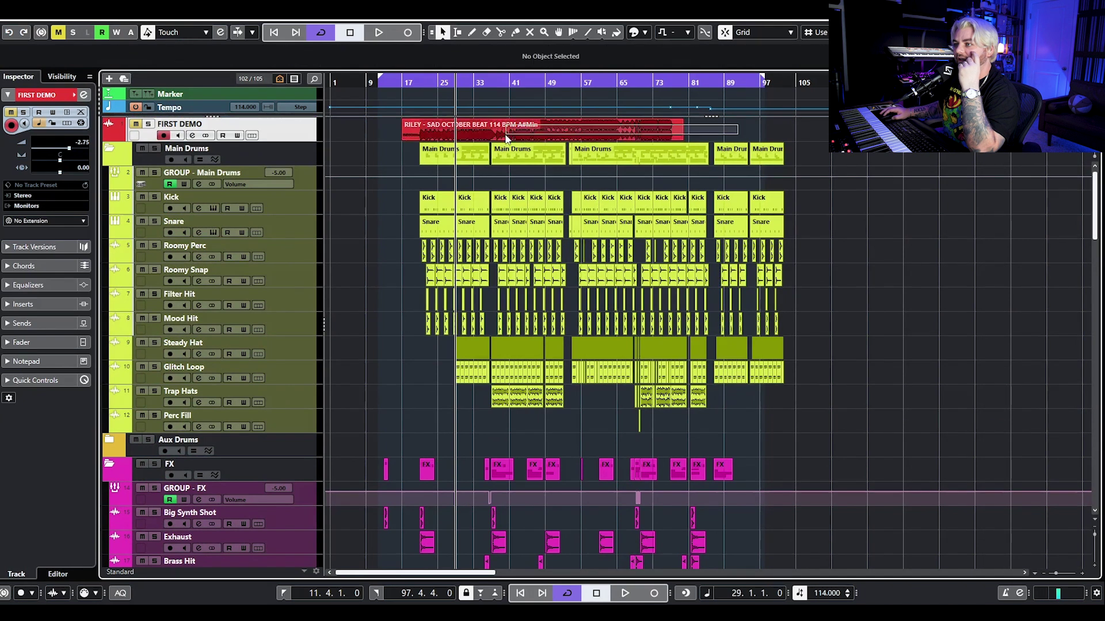
scroll(471, 282, "down", 10)
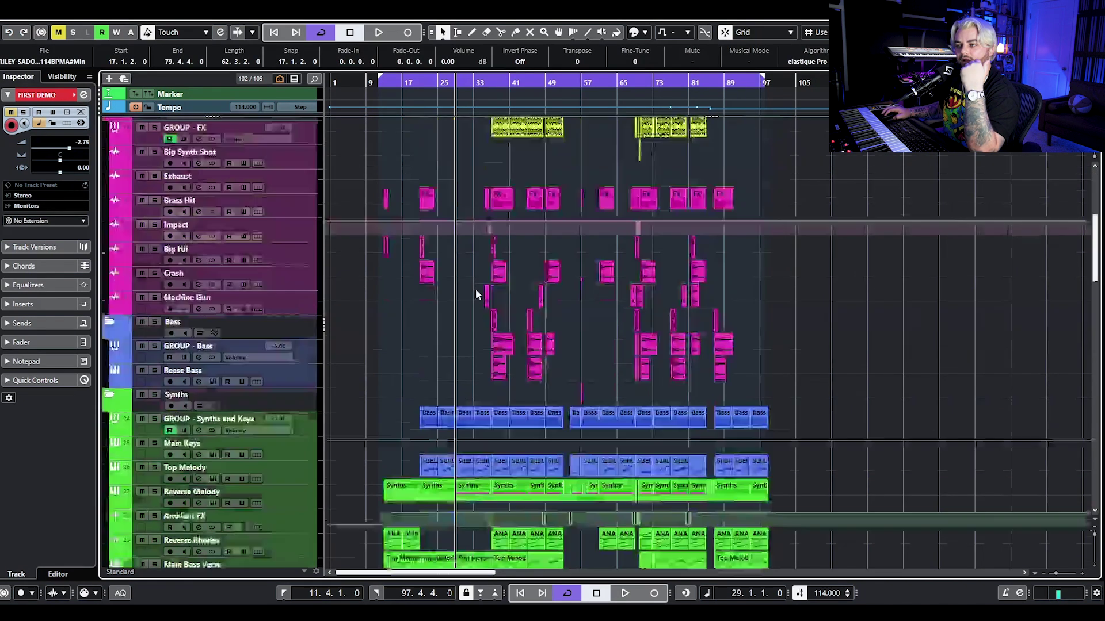
left_click(430, 287)
scroll(485, 268, "up", 10)
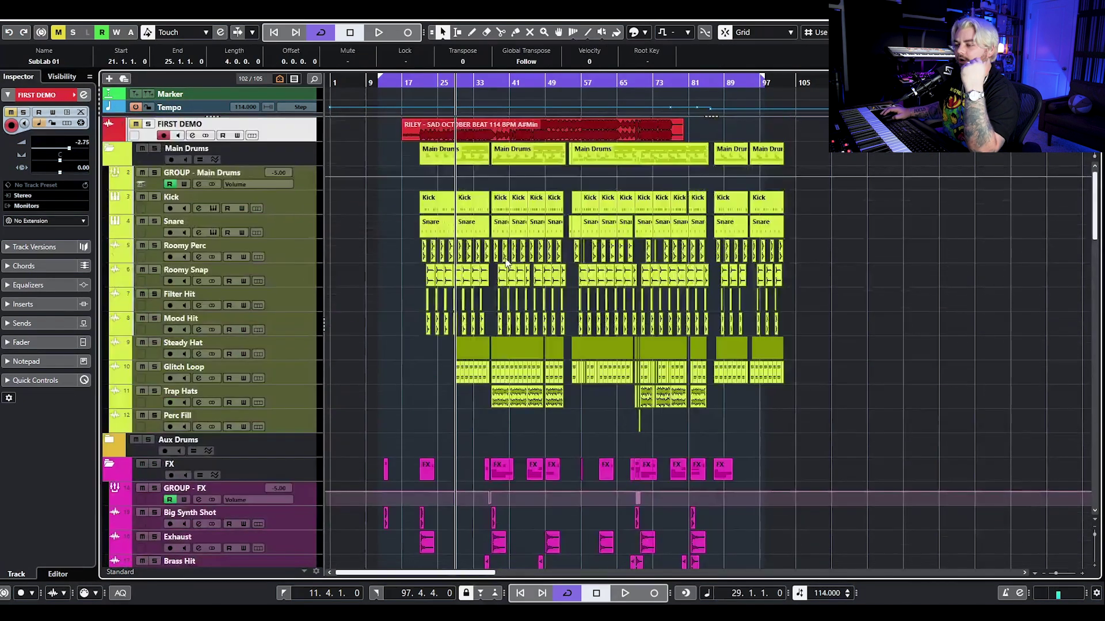
left_click(475, 134)
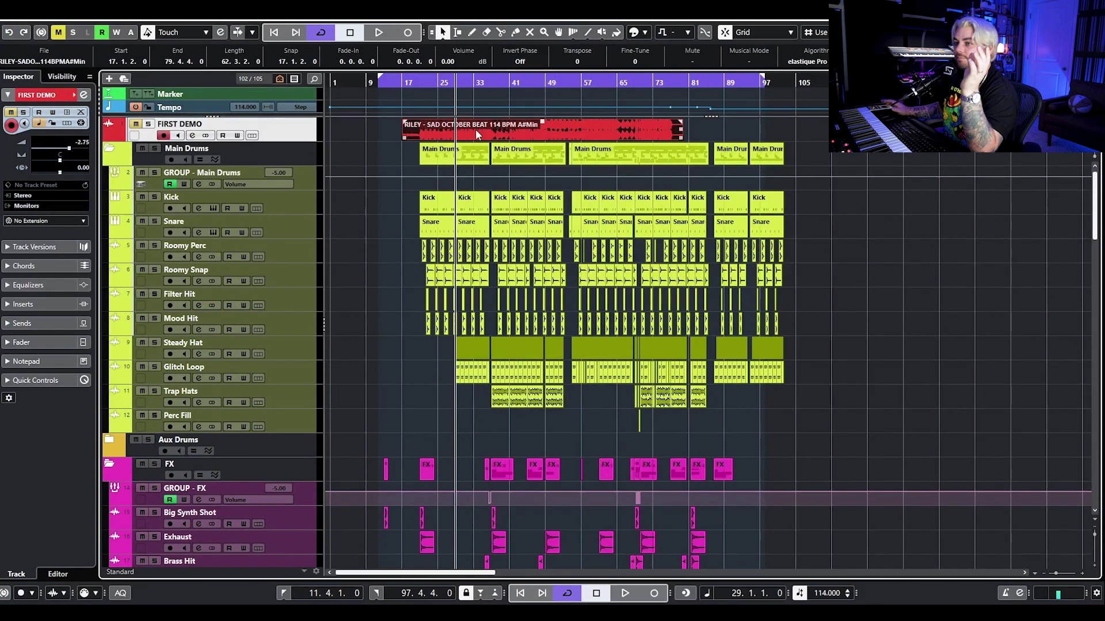
Examine the vocal, synth, bass and FX layers across the arrangement, ending at the FIRST DEMO track.
scroll(530, 222, "down", 15)
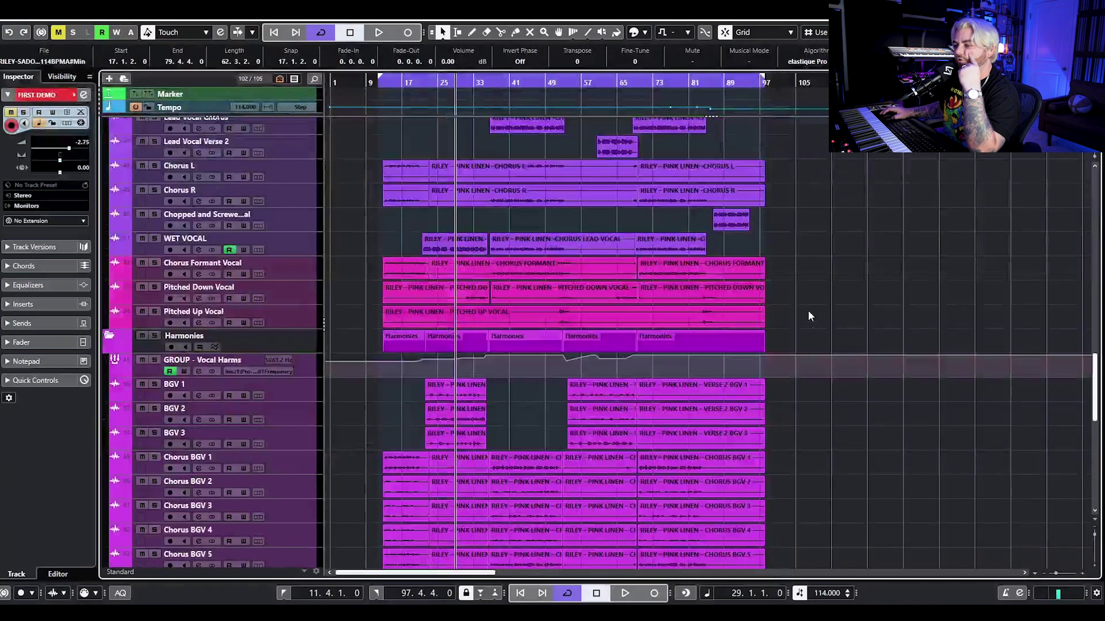
scroll(808, 316, "up", 8)
scroll(817, 332, "up", 3)
scroll(803, 333, "down", 3)
scroll(529, 420, "up", 3)
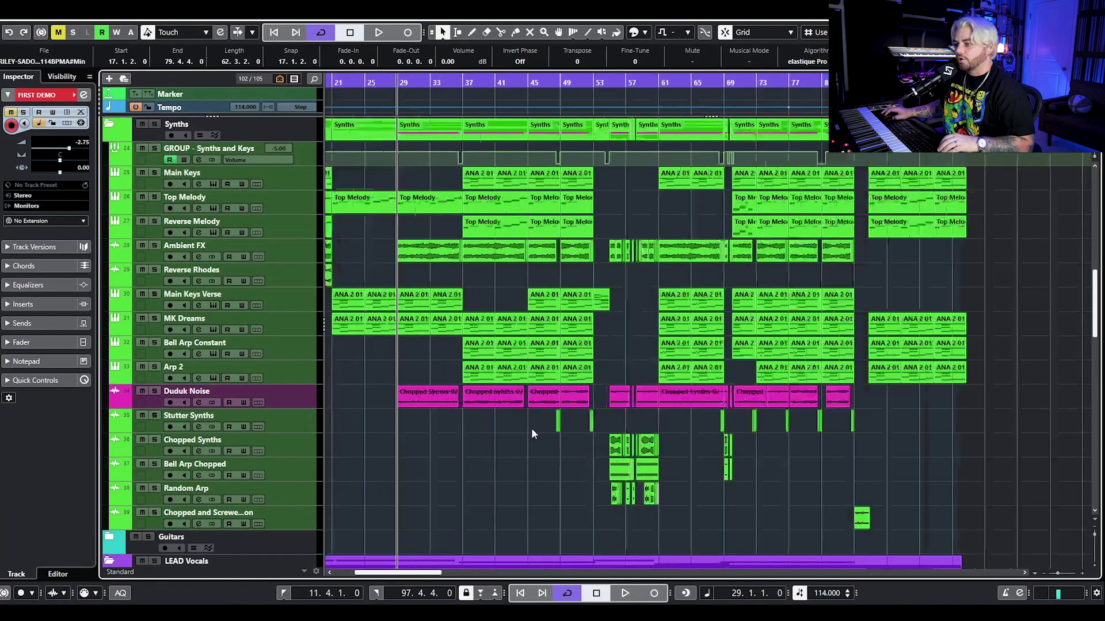
left_click_drag(540, 426, 931, 425)
scroll(931, 426, "up", 5)
scroll(673, 327, "down", 3)
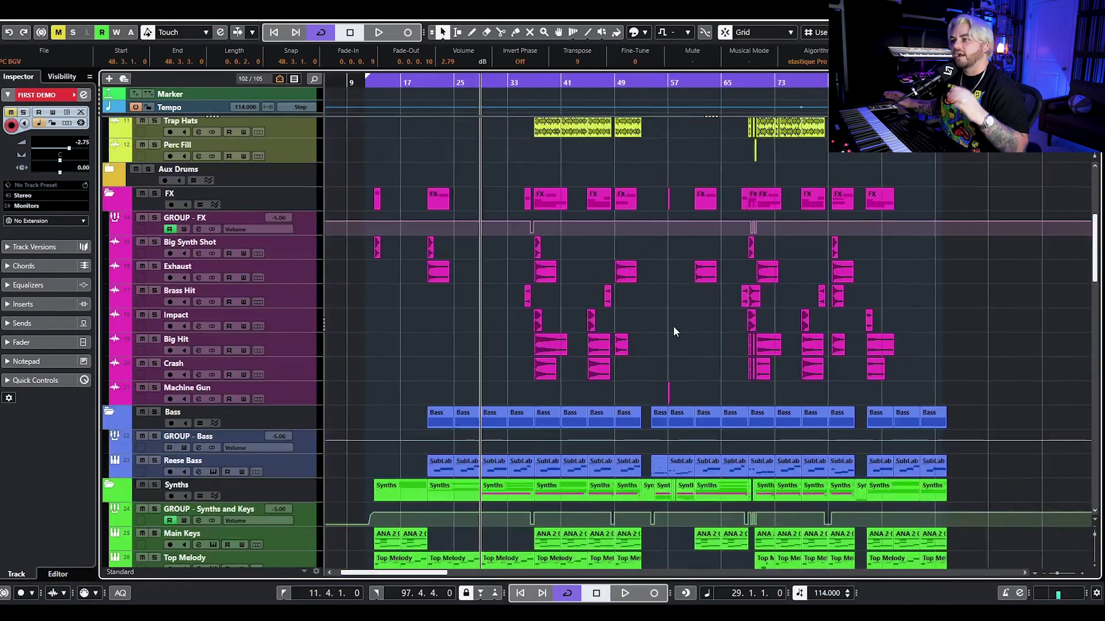
scroll(482, 139, "up", 10)
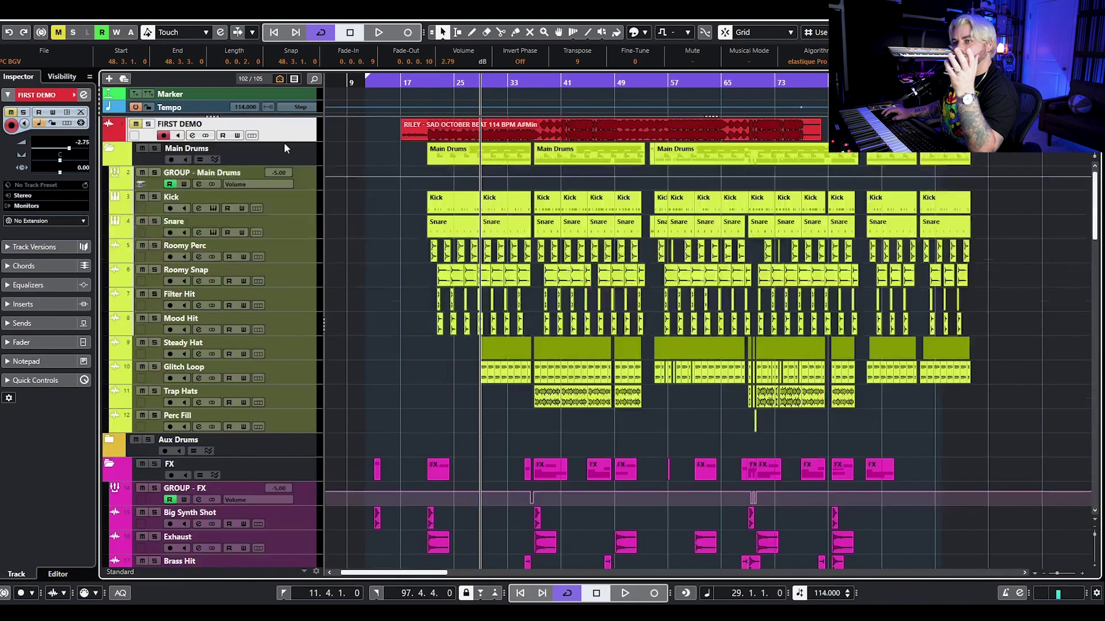
Solo the FIRST DEMO track and audition it from bar 29.1.1.
left_click(148, 124)
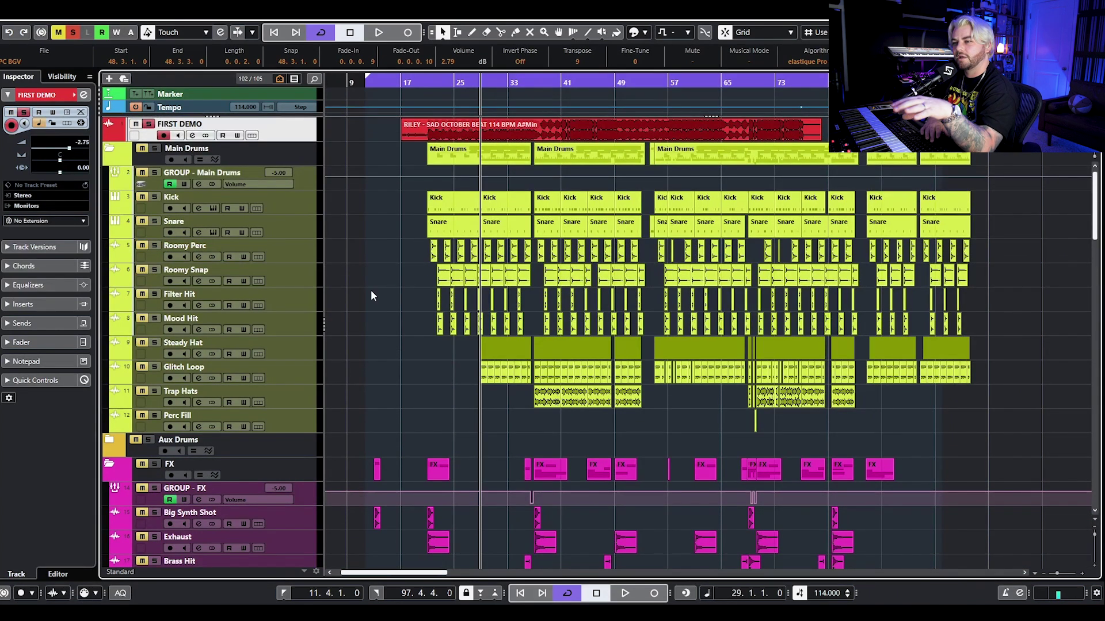
key("space")
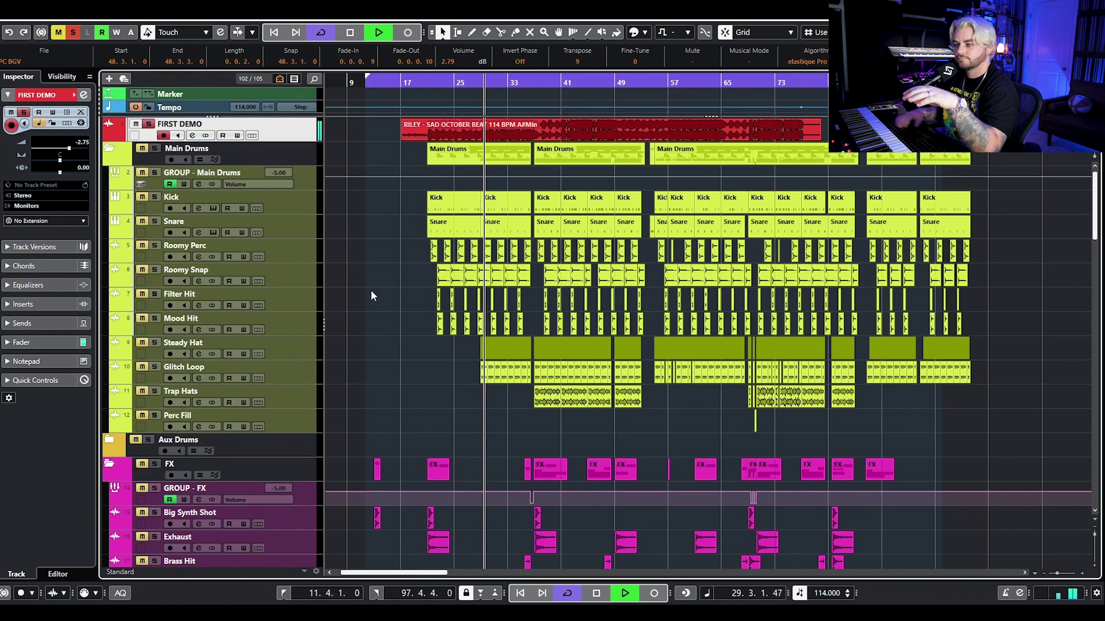
scroll(495, 288, "up", 5)
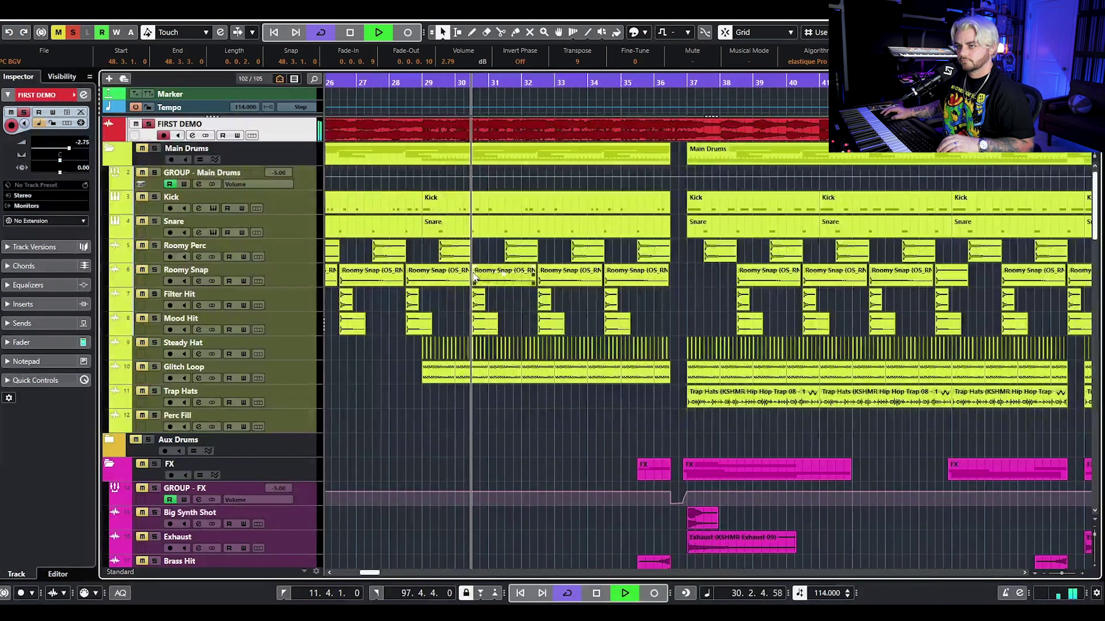
key("space")
Turn off the FIRST DEMO track's solo and play the full arrangement from bar 29.1.1 for comparison.
left_click(148, 124)
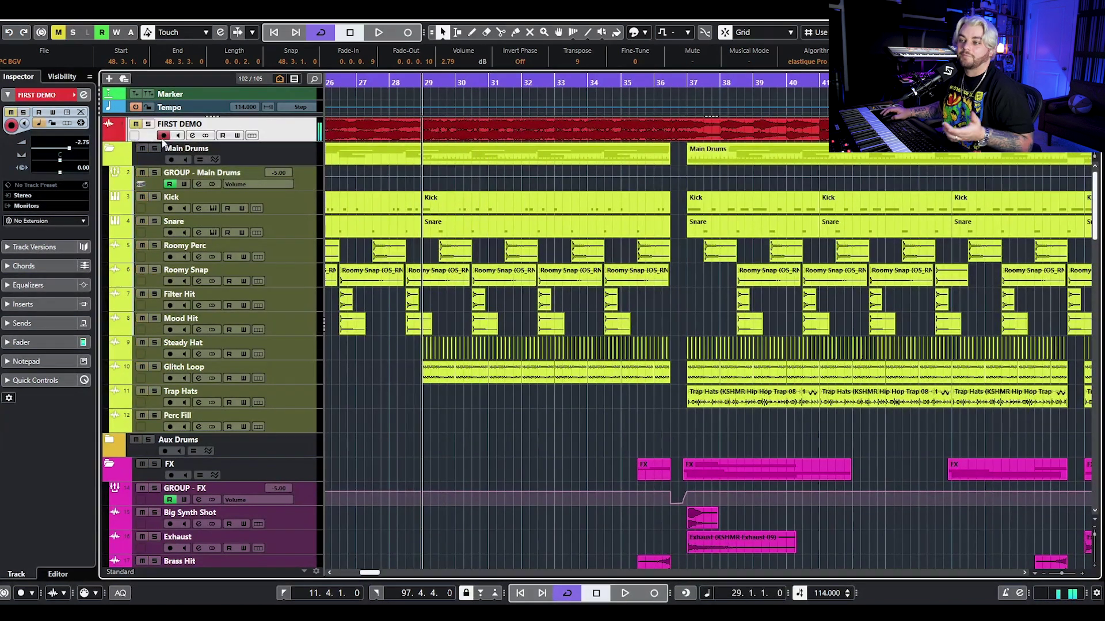
key("space")
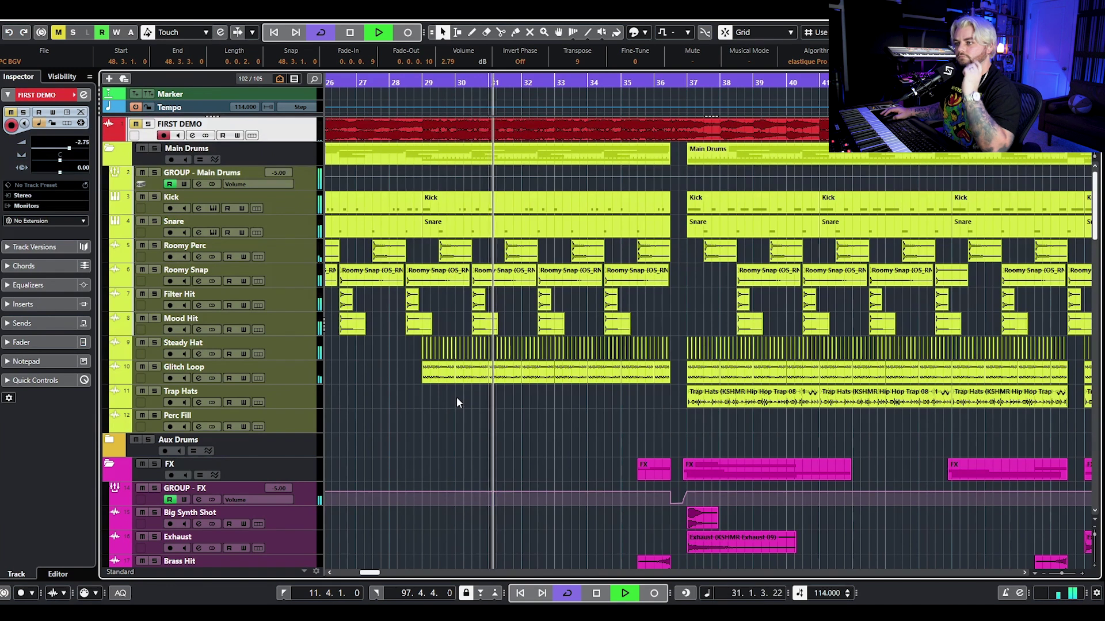
scroll(446, 393, "down", 2)
scroll(391, 324, "down", 3)
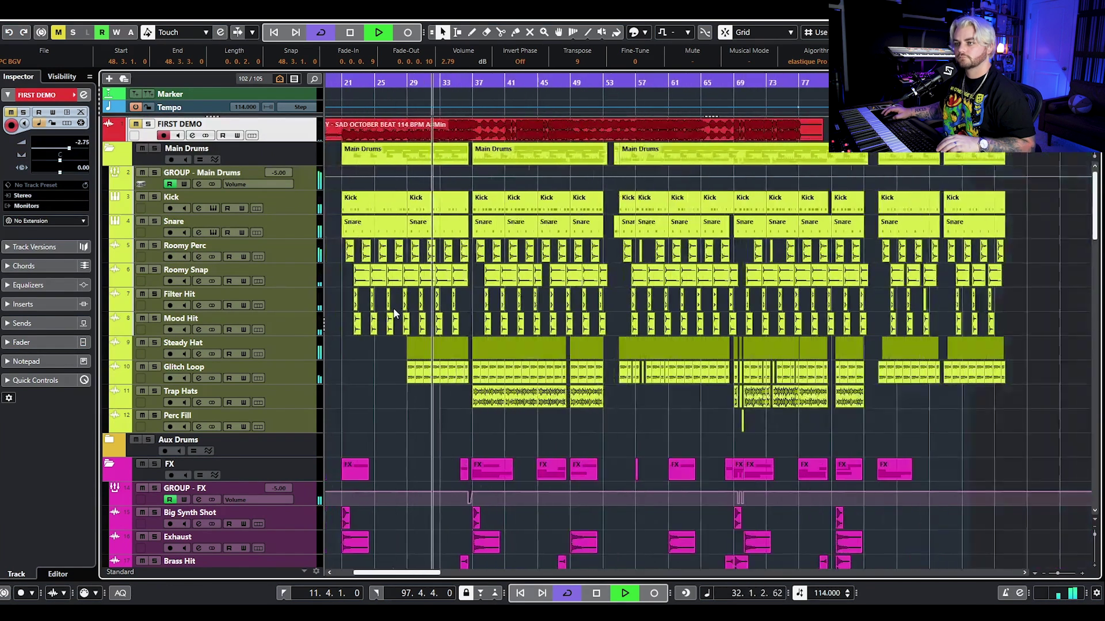
key("space")
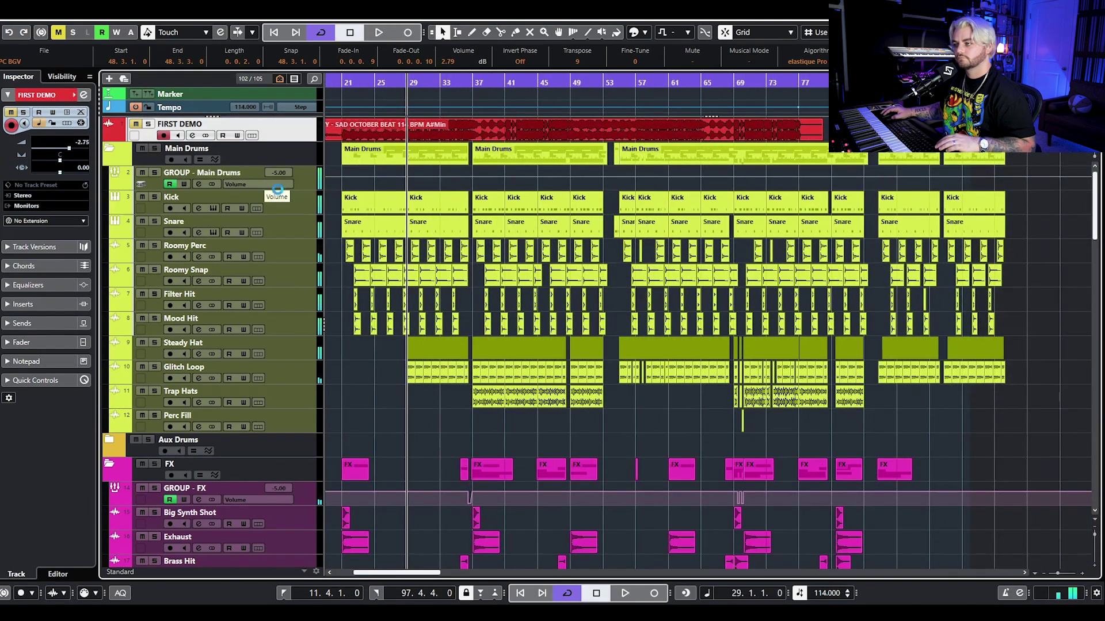